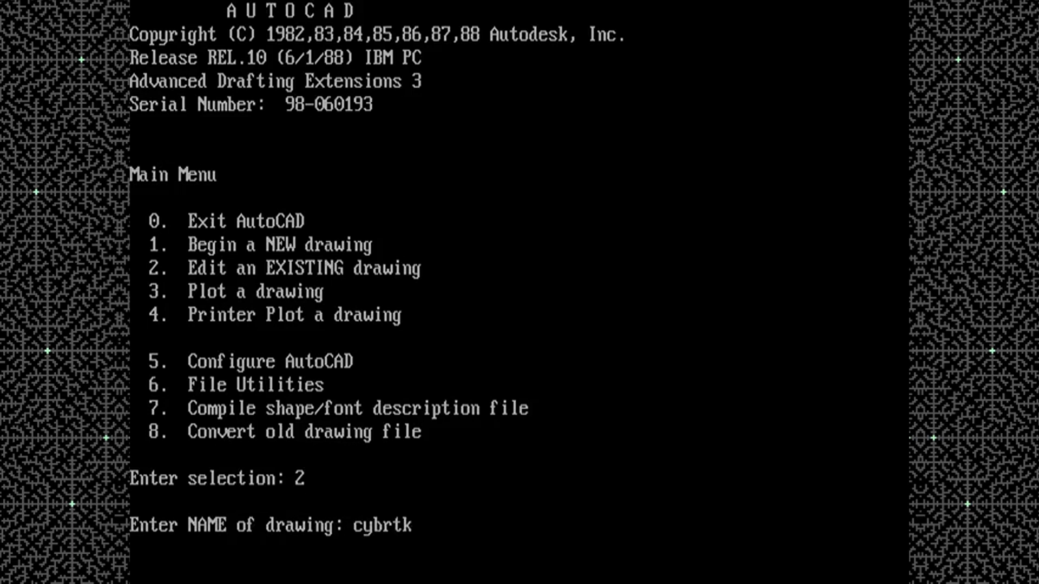
# Open the existing drawing cybrtk04 and set the view point to 0,-1,0
pyautogui.write('04')
pyautogui.press('Return')
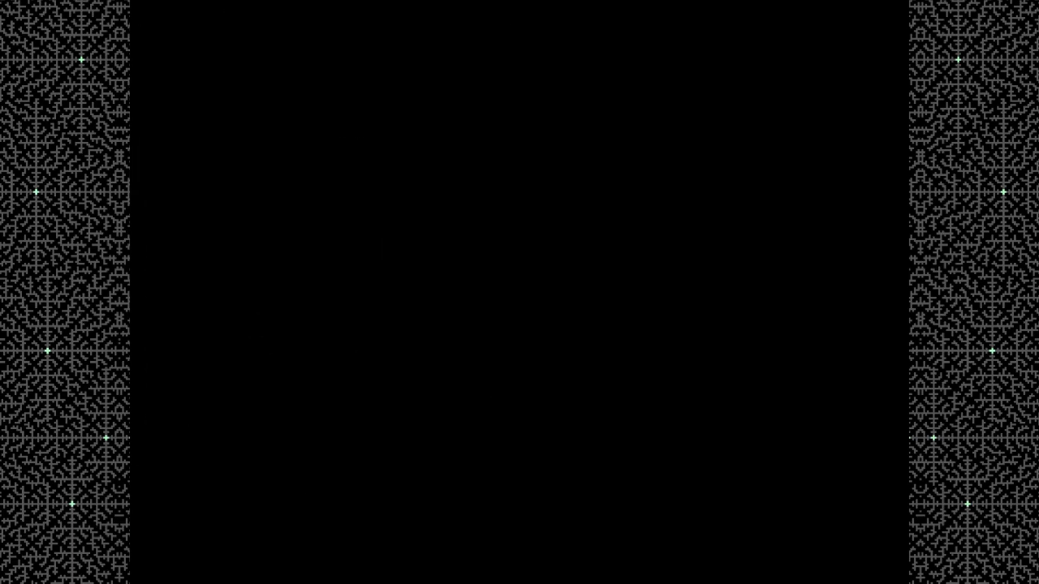
pyautogui.write('vpoint')
pyautogui.press('Return')
pyautogui.write('0,-1,0')
pyautogui.press('Return')
# Turn off layer 1 and align the UCS with the current view
pyautogui.write('layer off')
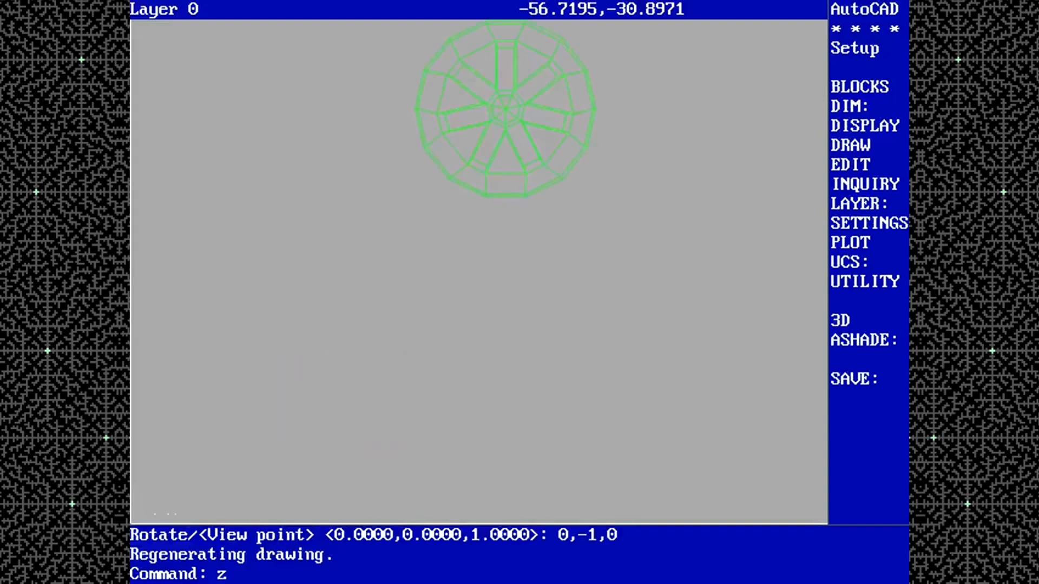
pyautogui.press('Return')
pyautogui.write('1')
pyautogui.press('Return')
pyautogui.press('Return')
pyautogui.write('ucs v')
pyautogui.press('Return')
# Draw the base line of the body outline from 0,0 to 13,0
pyautogui.write('line')
pyautogui.press('Return')
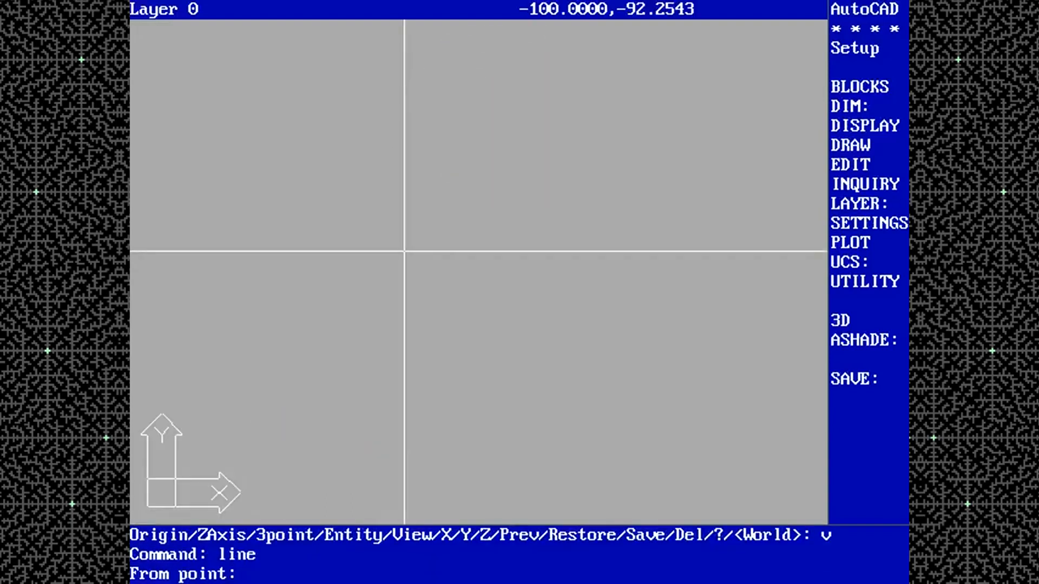
pyautogui.write('0,0')
pyautogui.press('Return')
pyautogui.write('9.5,0')
pyautogui.press('Return')
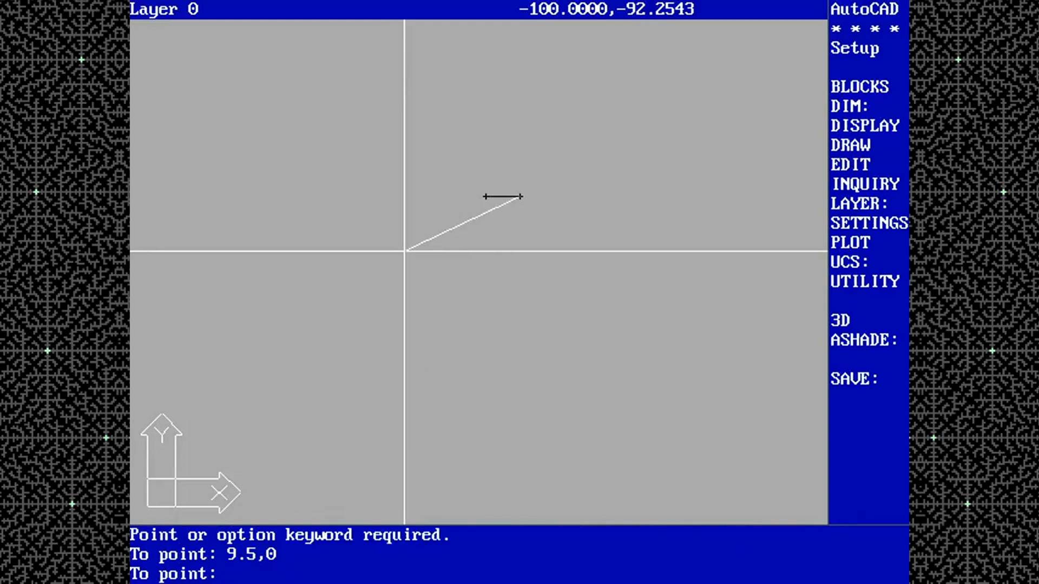
pyautogui.write('u')
pyautogui.press('Return')
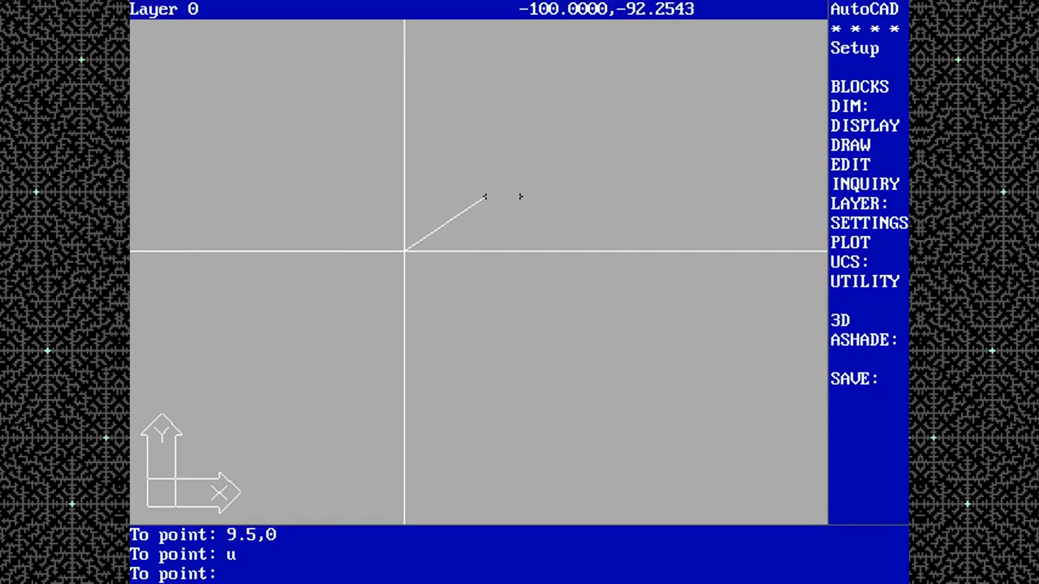
pyautogui.write('13,0')
pyautogui.press('Return')
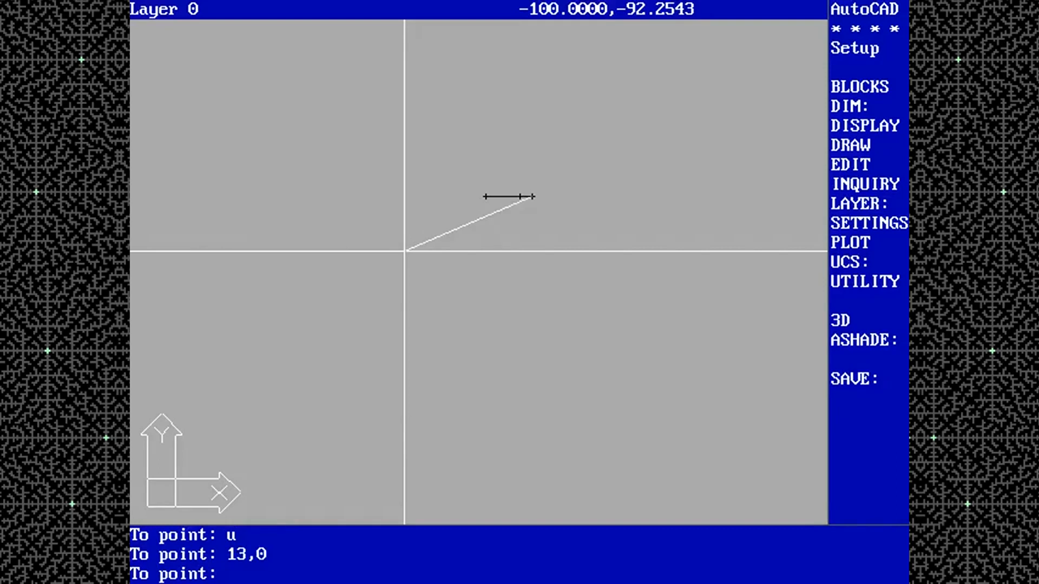
# Continue the outline with a line to @0,2.3 and one to 0,1.6, and close it at the start point
pyautogui.write('@0,2.3')
pyautogui.press('Return')
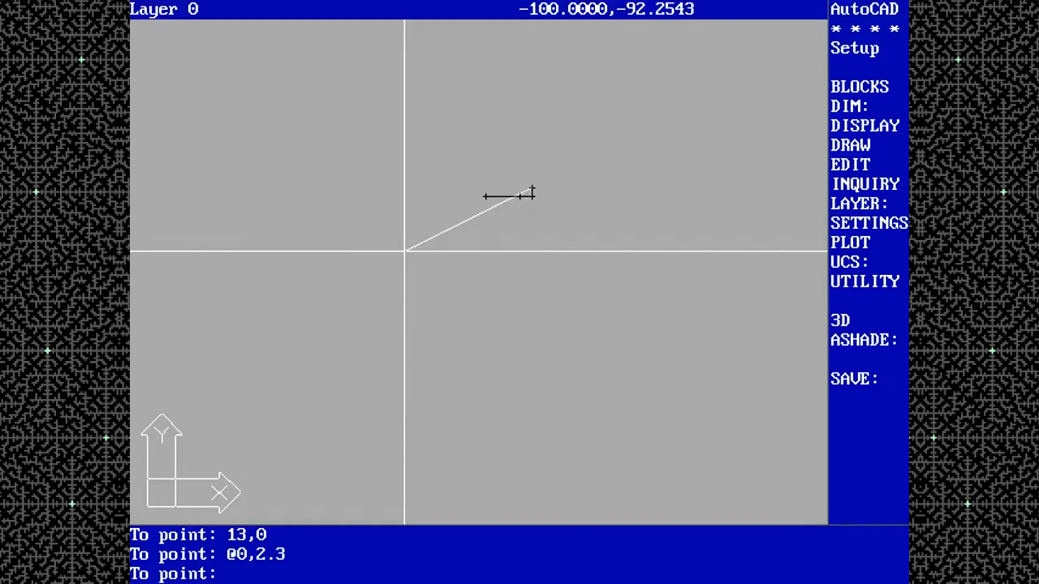
pyautogui.write('0,1.6')
pyautogui.press('Return')
pyautogui.write('c')
pyautogui.press('Return')
# Draw a vertical line from 5.6,0 to @0,3.5 to locate the roof peak
pyautogui.write('zoom')
pyautogui.press('Return')
pyautogui.click(473, 210)
pyautogui.hotkey('ctrl', 'c')
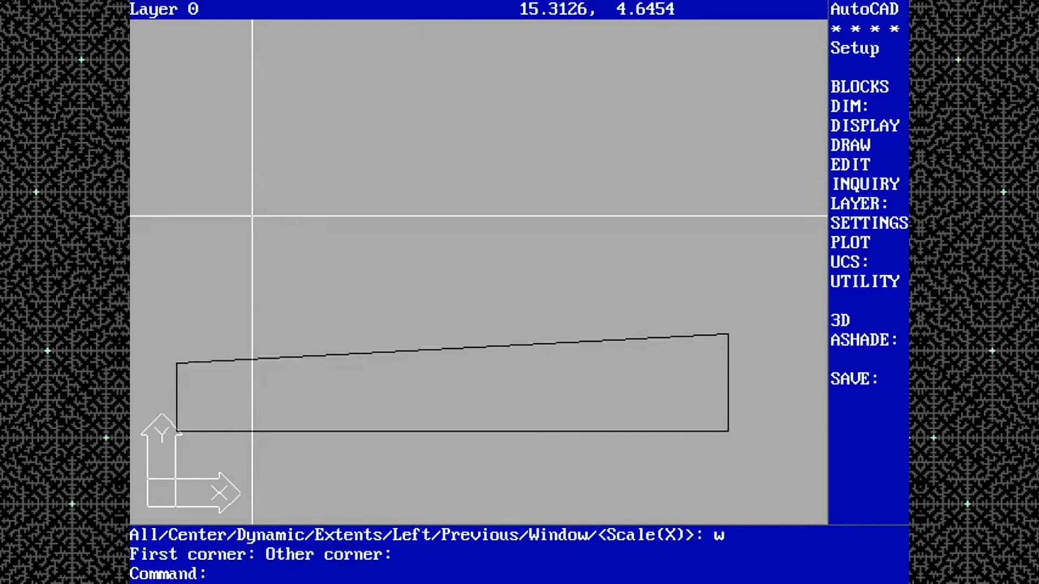
pyautogui.write('line')
pyautogui.press('Return')
pyautogui.write('5.6,')
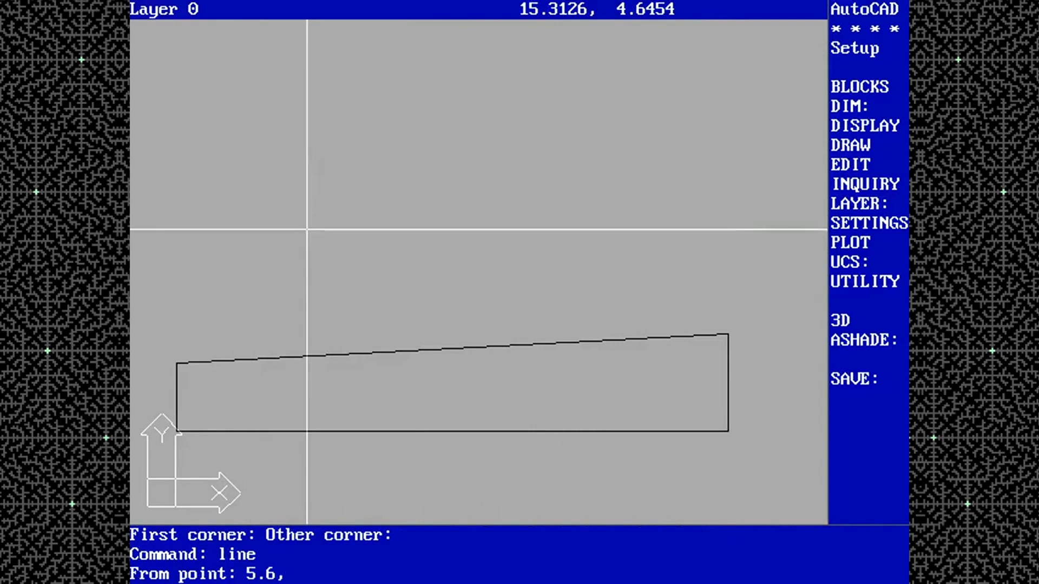
pyautogui.write('0')
pyautogui.press('Return')
pyautogui.write('@0,3.5')
pyautogui.press('Return')
# Draw the two roof lines from the peak to the front and rear top corners of the body
pyautogui.write('end')
pyautogui.press('Return')
pyautogui.click(176, 365)
pyautogui.press('Return')
pyautogui.write('line')
pyautogui.press('Return')
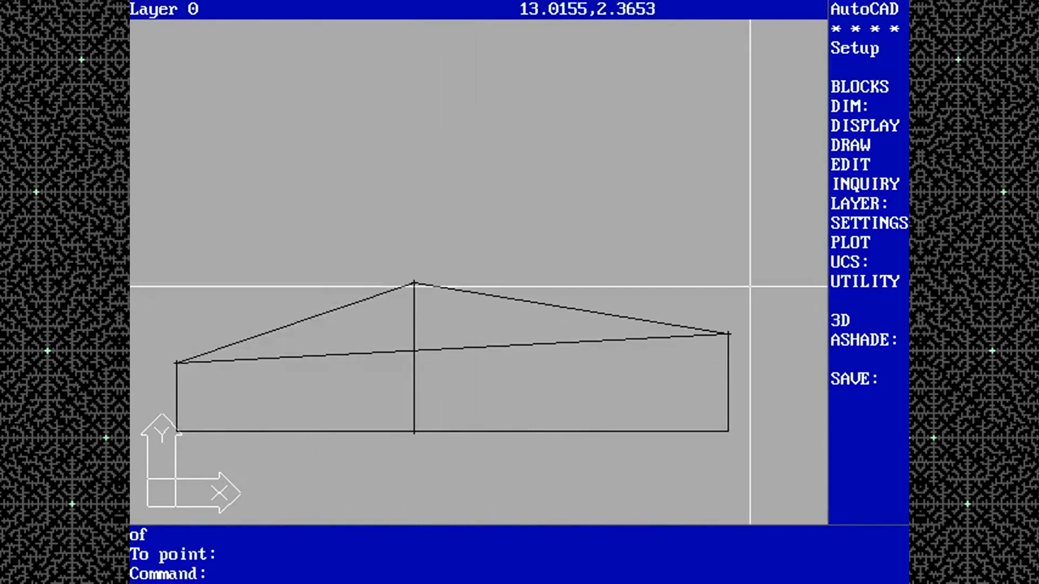
# Offset the body's sloped top edge upward by 0.3
pyautogui.write('offset')
pyautogui.press('Return')
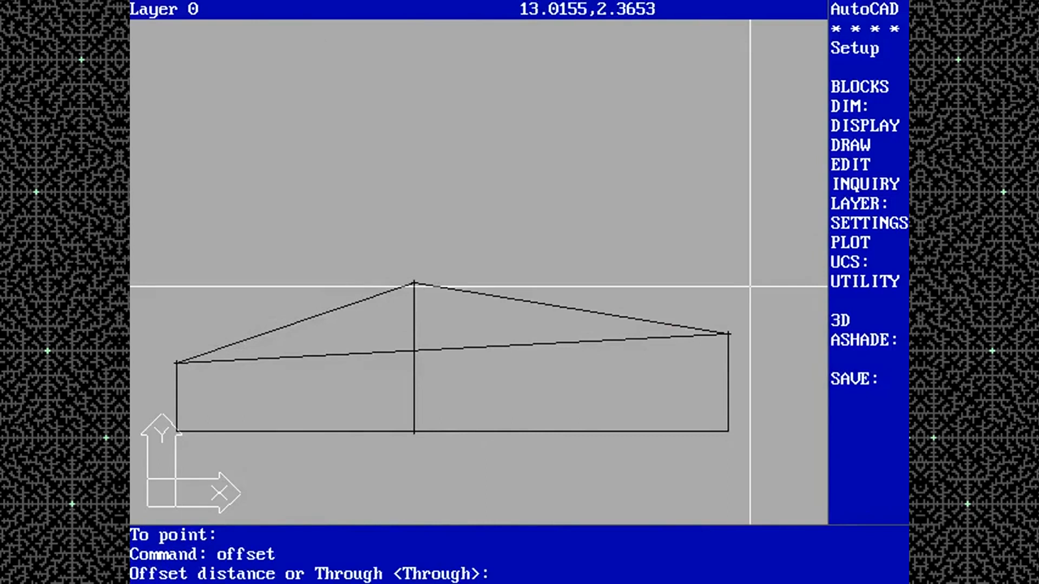
pyautogui.write('.3')
pyautogui.press('Return')
pyautogui.click(497, 348)
pyautogui.click(476, 319)
pyautogui.press('Return')
# Offset both roof lines downward by 0.15
pyautogui.press('Return')
pyautogui.write('.15')
pyautogui.press('Return')
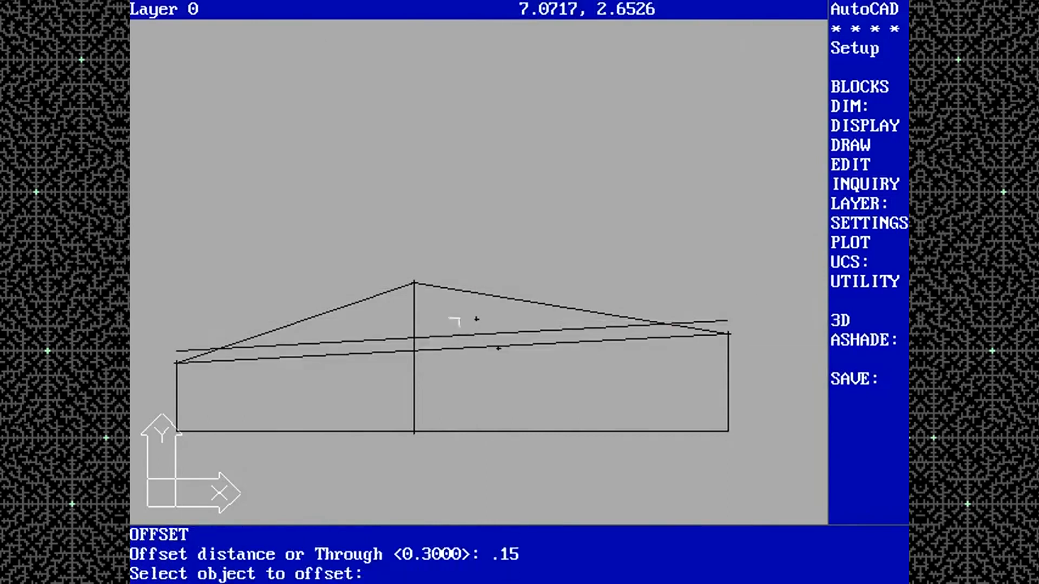
pyautogui.click(374, 297)
pyautogui.click(359, 349)
pyautogui.click(486, 301)
pyautogui.click(505, 299)
pyautogui.click(514, 376)
pyautogui.press('Return')
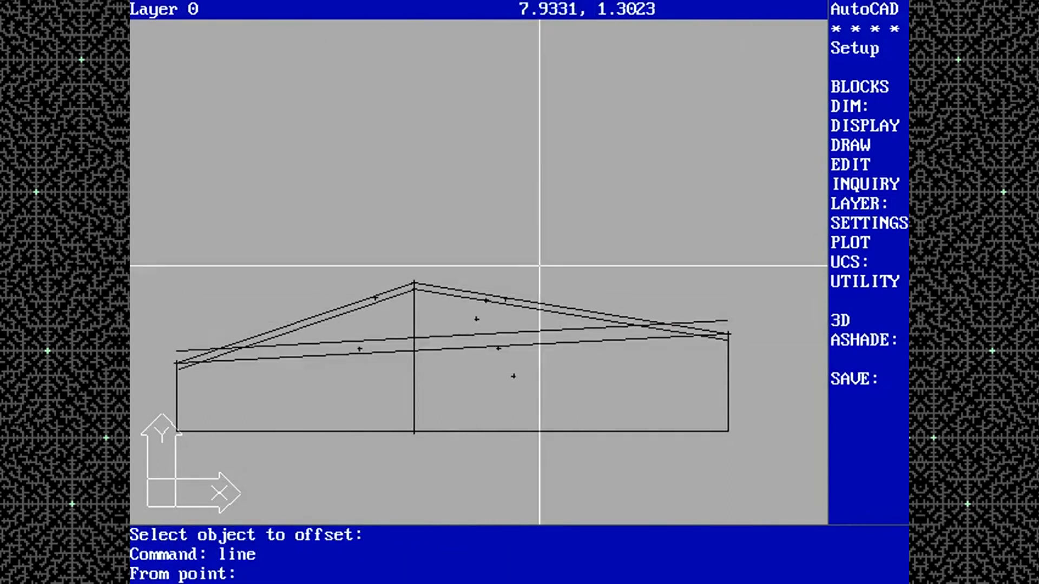
# Draw a slanted line from 0.3,0 to the endpoint at the front top corner of the body
pyautogui.write('.3,0')
pyautogui.press('Return')
pyautogui.write('end')
pyautogui.press('Return')
pyautogui.click(176, 363)
# Fillet the inner roof lines with the lower window line into a closed triangle, and erase the vertical line below the peak
pyautogui.click(293, 330)
pyautogui.click(312, 342)
pyautogui.click(566, 315)
pyautogui.click(579, 331)
pyautogui.write('e')
pyautogui.press('Return')
pyautogui.write('erase')
pyautogui.press('Return')
pyautogui.click(418, 316)
pyautogui.press('Return')
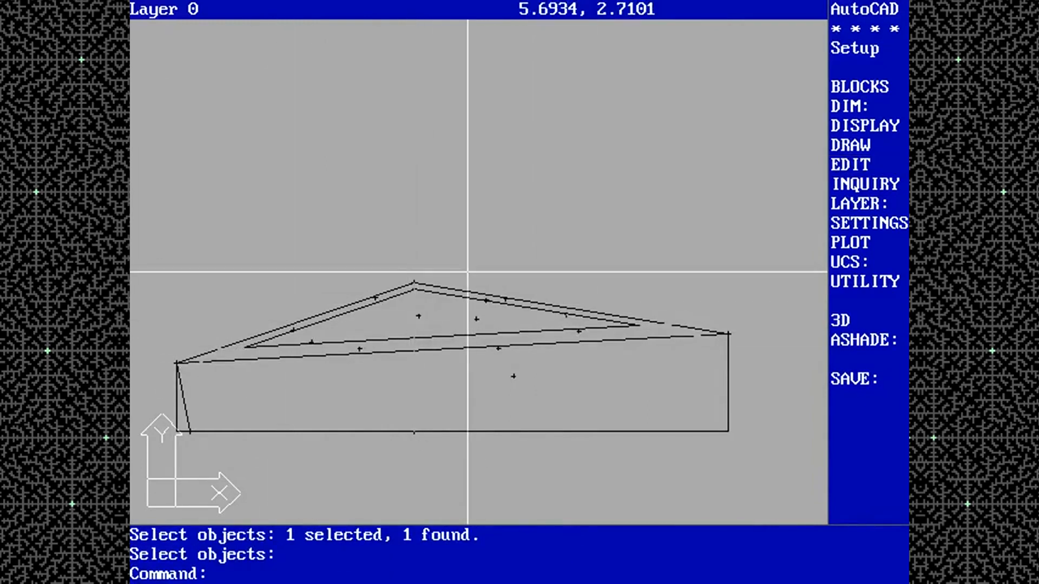
# Draw a slanted line from 12.6,0 to the endpoint at the rear top corner of the body
pyautogui.write('line')
pyautogui.press('Return')
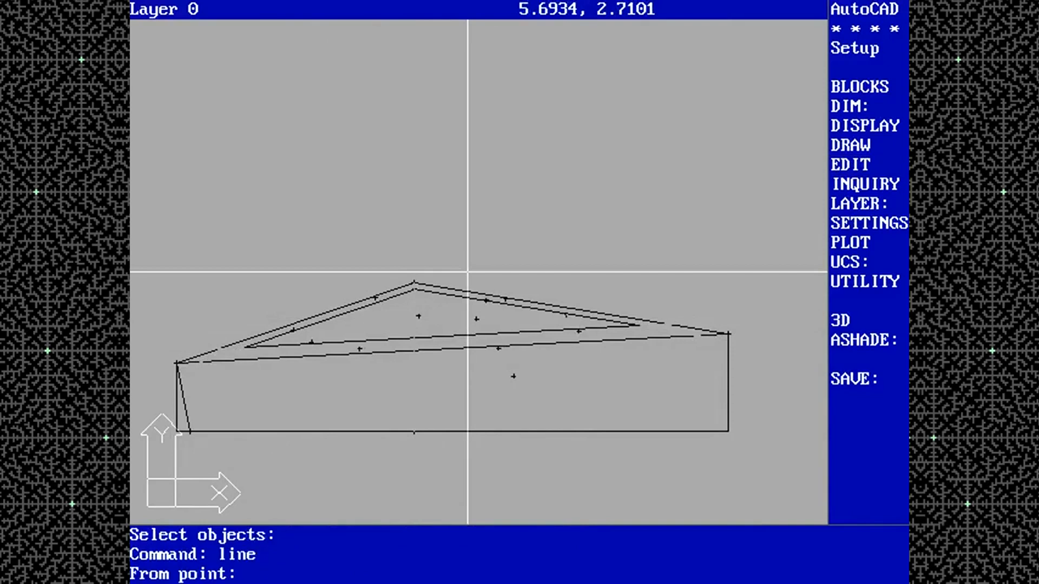
pyautogui.write('12.6,0')
pyautogui.press('Return')
pyautogui.write('end')
pyautogui.press('Return')
pyautogui.click(728, 334)
pyautogui.press('Return')
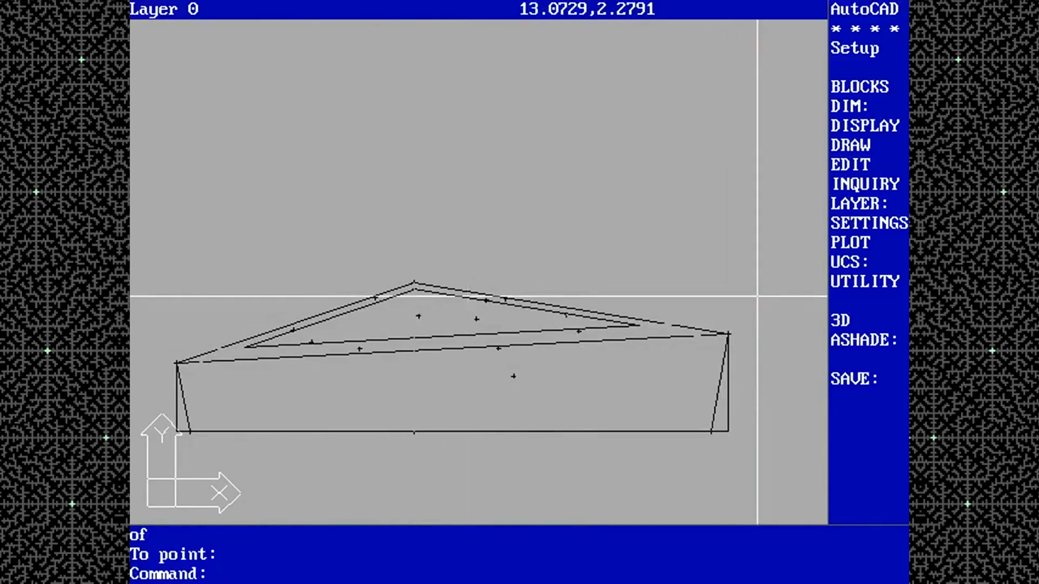
# Offset the body's base line upward twice in succession by 0.25
pyautogui.write('offset')
pyautogui.press('Return')
pyautogui.write('.25')
pyautogui.press('Return')
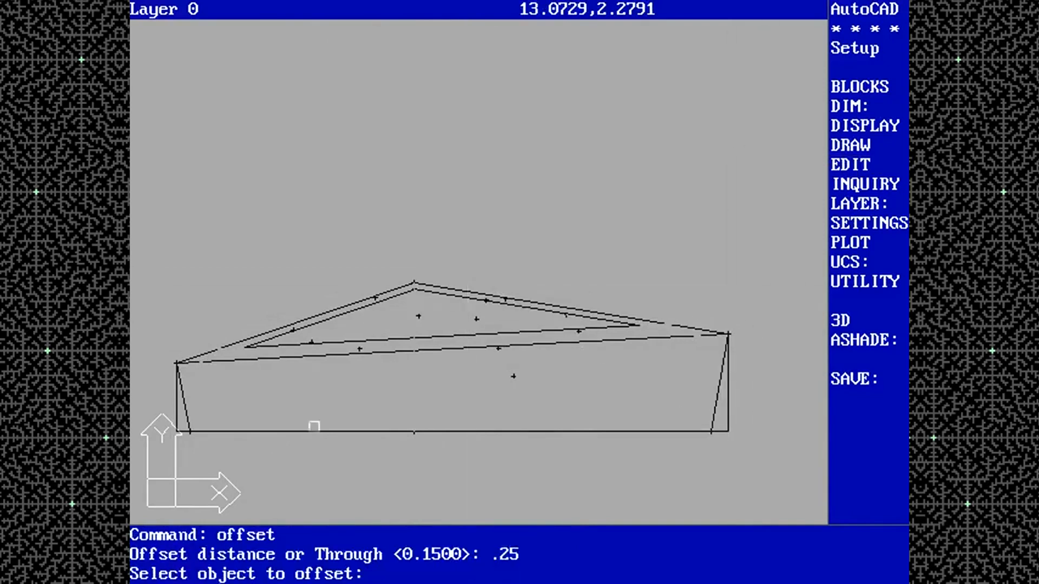
pyautogui.click(314, 427)
pyautogui.click(317, 410)
pyautogui.click(318, 418)
pyautogui.click(326, 400)
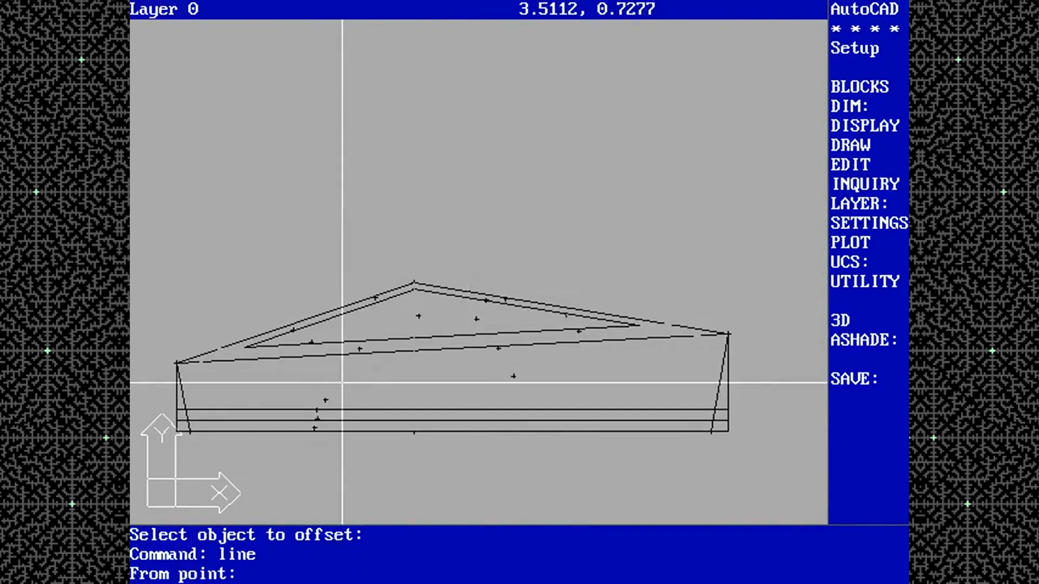
# Draw a line from 2.1,0 to the intersection of the front slanted line and the upper offset line
pyautogui.write('2.1,0')
pyautogui.press('Return')
pyautogui.write('int')
pyautogui.press('Return')
pyautogui.click(186, 410)
pyautogui.press('Return')
pyautogui.press('Return')
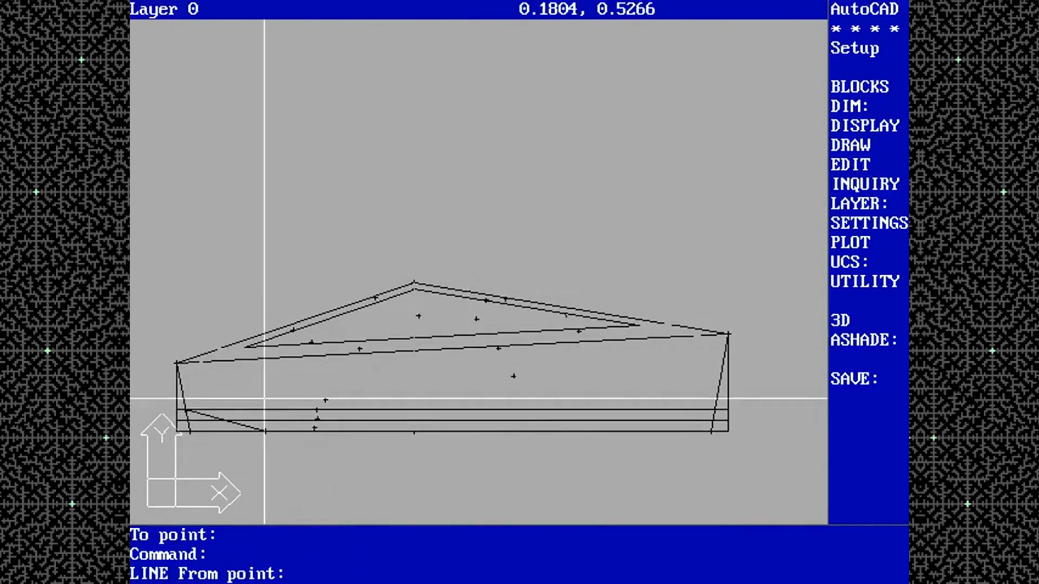
pyautogui.write('12.6,0')
pyautogui.press('Return')
pyautogui.hotkey('ctrl', 'c')
# Draw a line from 11.75,0 to the intersection of the rear slanted line and the lower offset line
pyautogui.write('line')
pyautogui.press('Return')
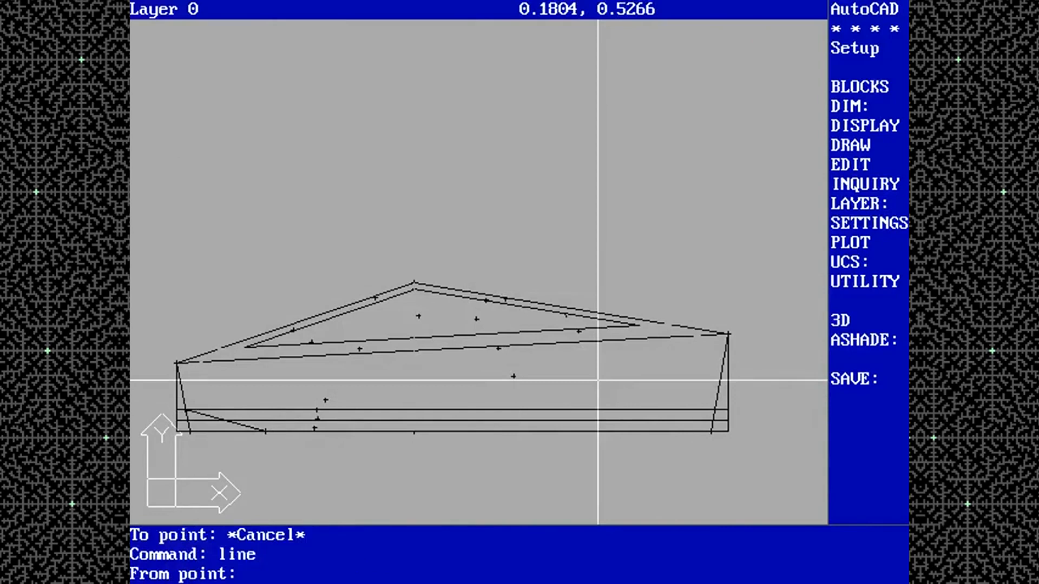
pyautogui.write('11.75')
pyautogui.press('Return')
pyautogui.write('11.75,0')
pyautogui.press('Return')
pyautogui.write('int: int')
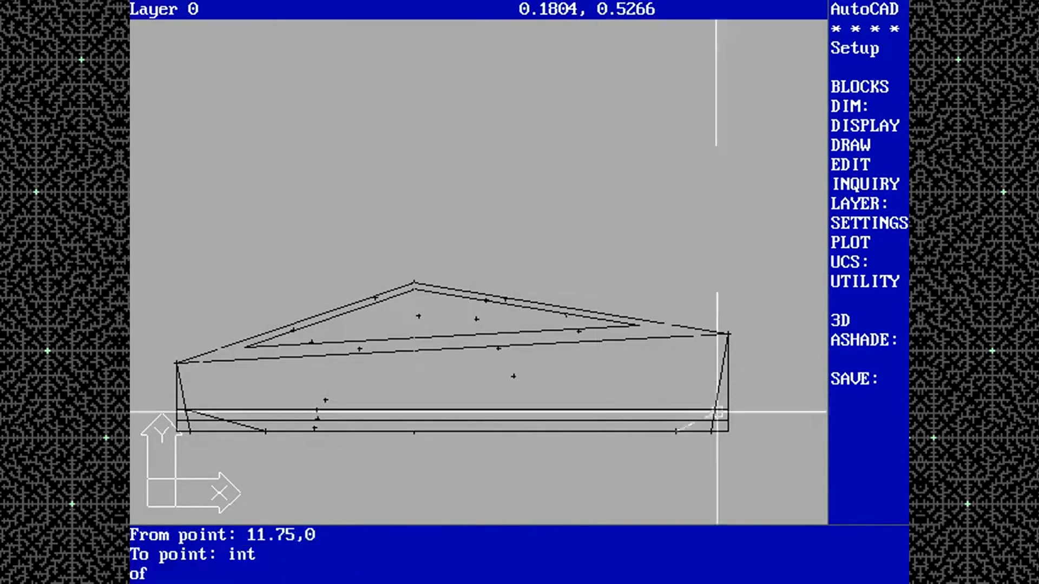
pyautogui.click(712, 420)
pyautogui.press('Return')
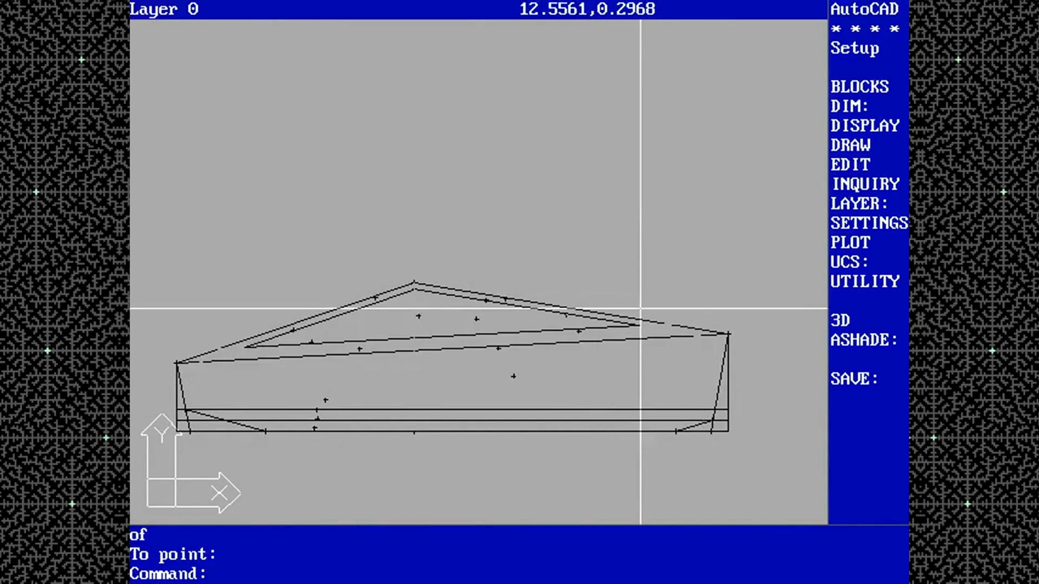
# Save the drawing under the file name CYBRTK04
pyautogui.write('save')
pyautogui.press('Return')
pyautogui.press('Return')
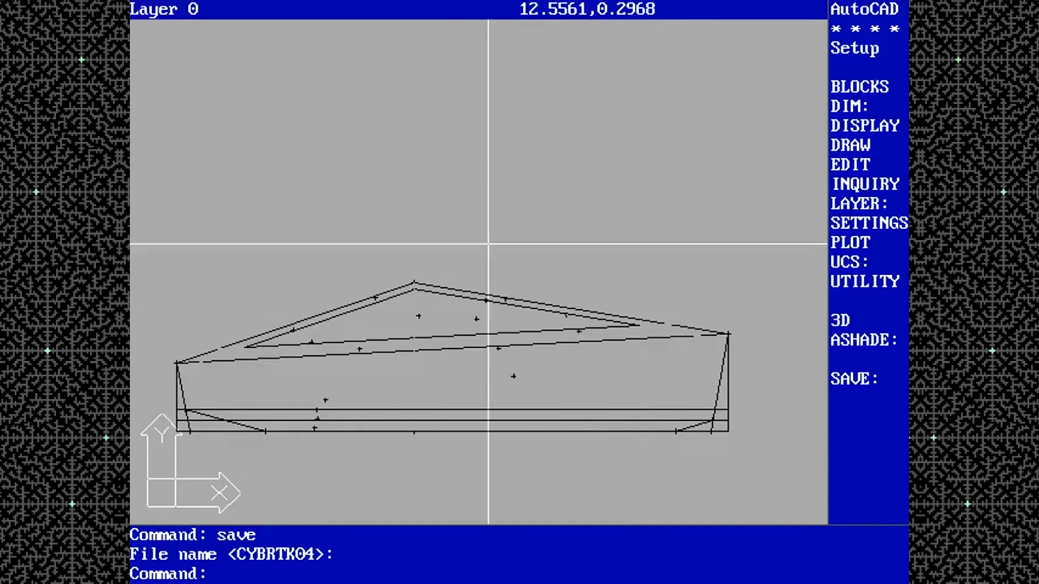
# Offset the body's sloped top edge downward by 0.4 and again by 0.75
pyautogui.write('offset')
pyautogui.press('Return')
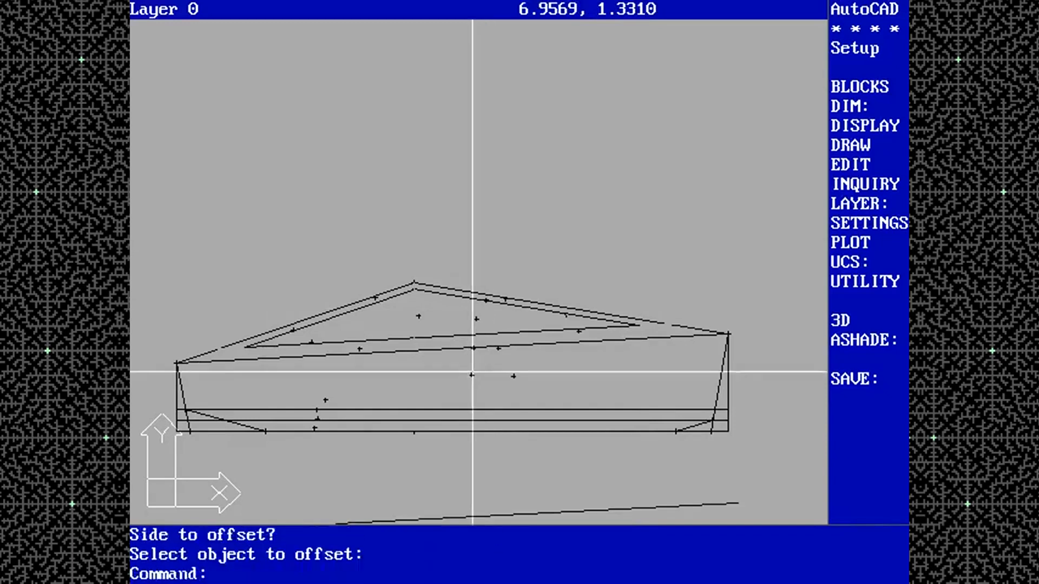
pyautogui.press('Return')
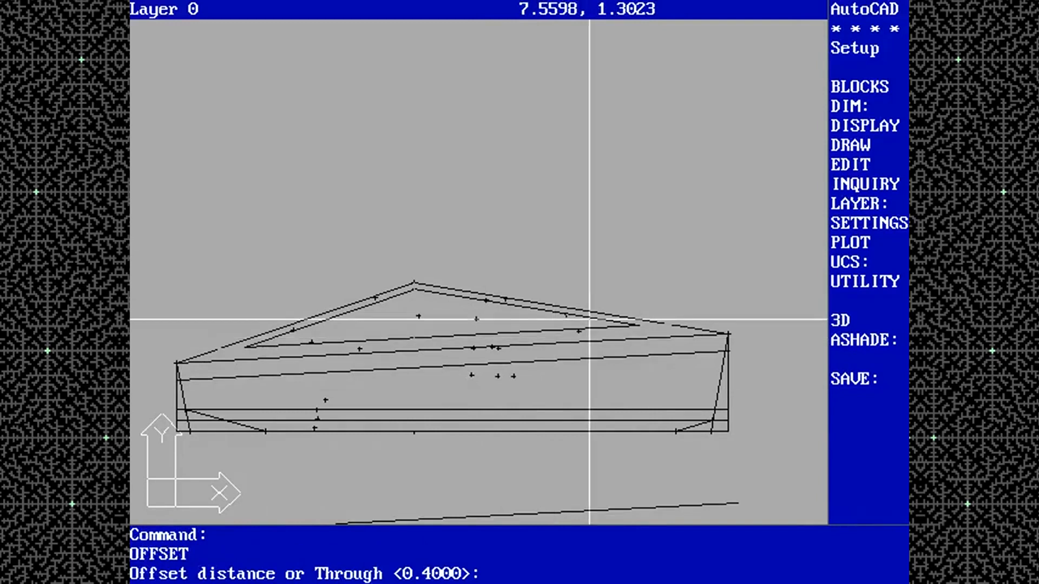
pyautogui.write('.75')
pyautogui.press('Return')
pyautogui.click(598, 339)
pyautogui.click(597, 386)
pyautogui.press('Return')
# Fillet the front and rear slanted lines with the lower corner lines, and erase the horizontal construction lines and the stray offset below the body
pyautogui.write('fillet')
pyautogui.press('Return')
pyautogui.click(188, 402)
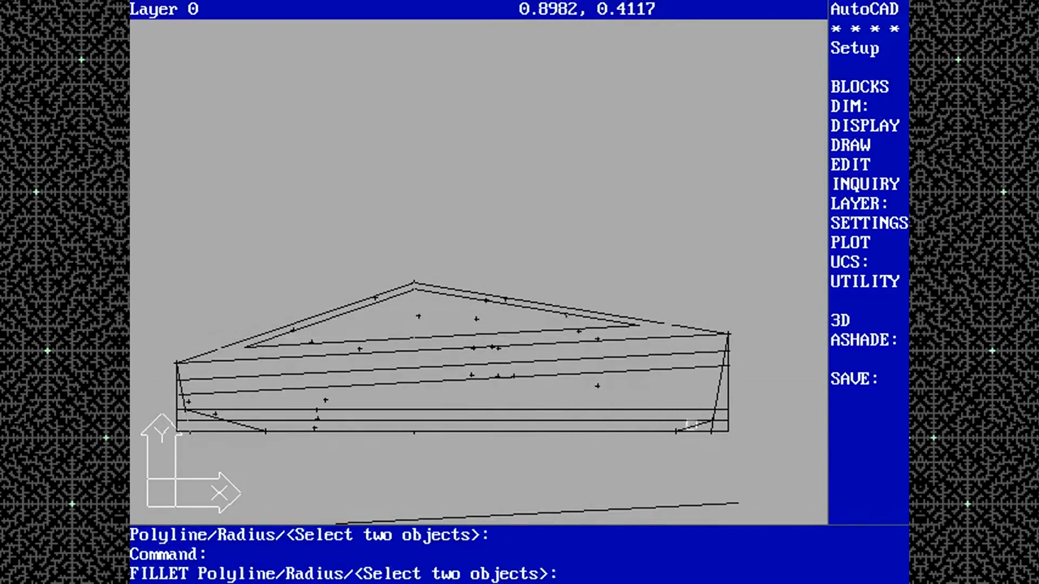
pyautogui.click(693, 425)
pyautogui.click(720, 399)
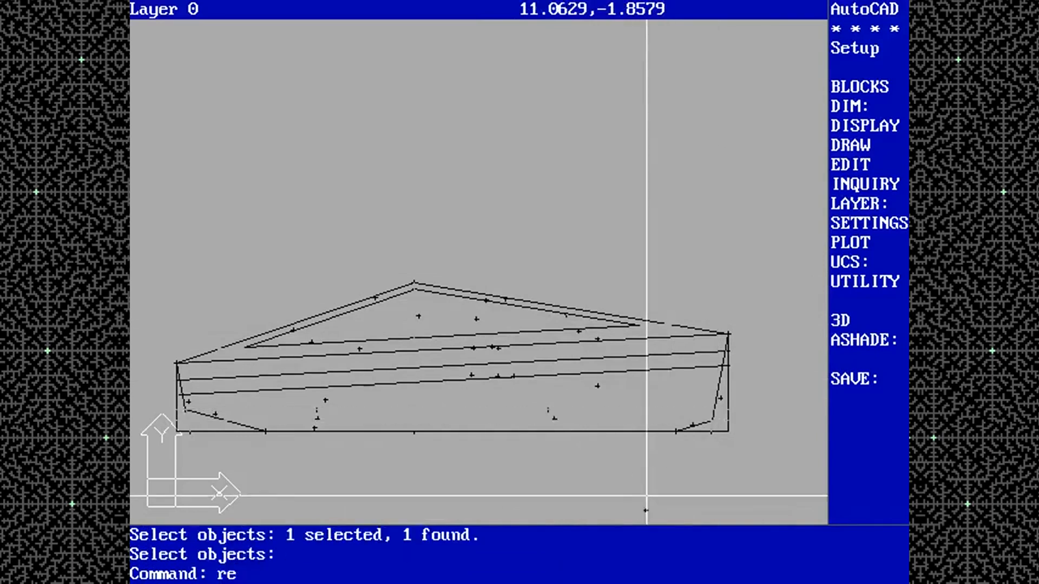
pyautogui.write('gen')
pyautogui.press('Return')
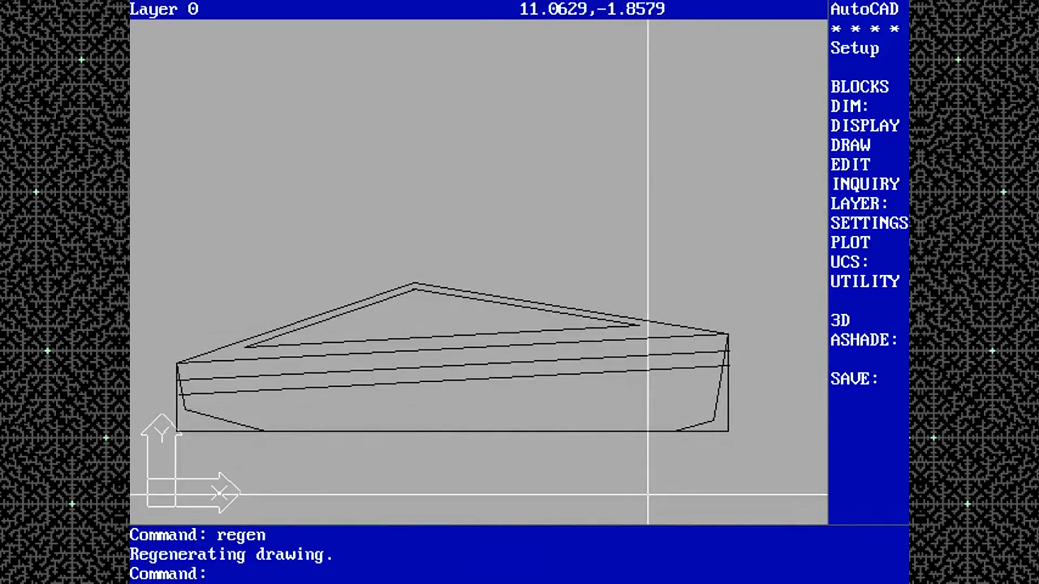
# Offset the front vertical edge of the body 9.25 toward the rear
pyautogui.write('offset')
pyautogui.press('Return')
pyautogui.write('9.25')
pyautogui.press('Return')
pyautogui.click(177, 419)
pyautogui.click(532, 408)
pyautogui.press('Return')
# Offset the front vertical edge of the body 11.75 toward the rear
pyautogui.press('Return')
pyautogui.write('11.75')
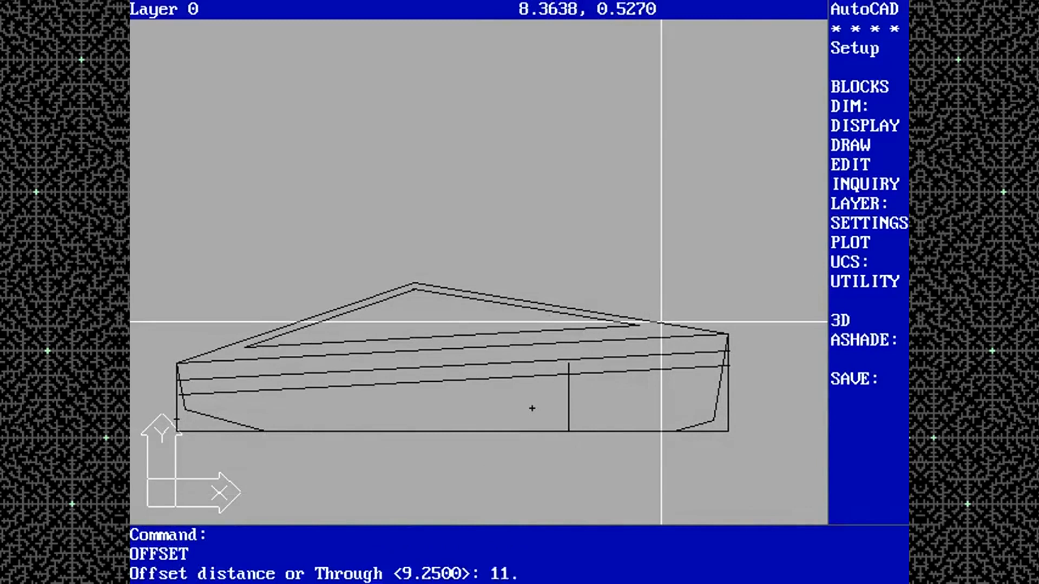
pyautogui.press('Return')
pyautogui.click(176, 415)
pyautogui.click(763, 323)
pyautogui.press('Return')
# Offset the front vertical edge toward the rear by 1 and by 3.25 to mark the front wheel arch
pyautogui.press('Return')
pyautogui.write('1')
pyautogui.press('Return')
pyautogui.click(176, 416)
pyautogui.click(282, 405)
pyautogui.press('Return')
pyautogui.press('Return')
pyautogui.write('3.25')
pyautogui.press('Return')
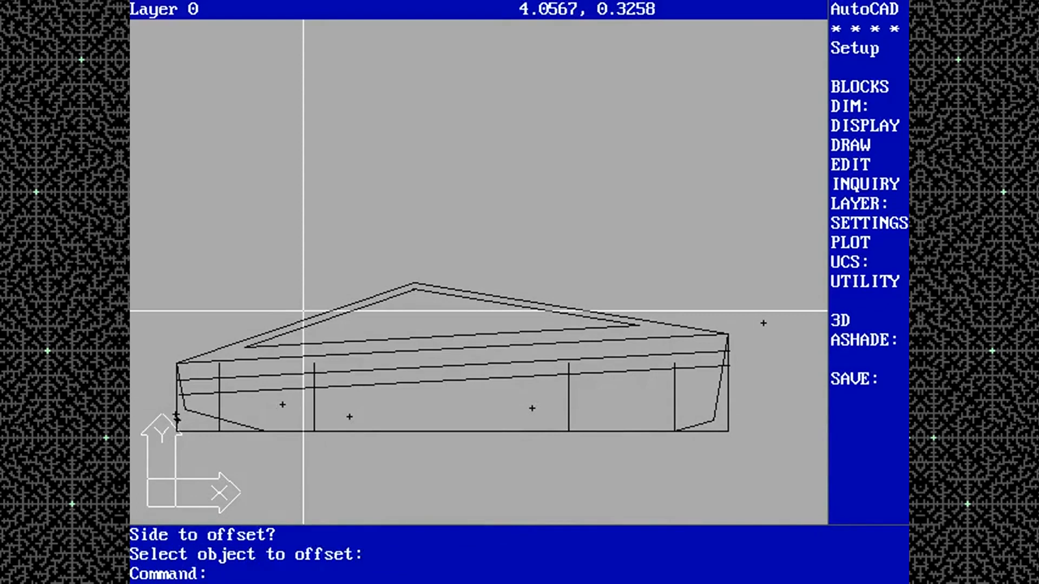
# Offset the bottom edge of the body 0.5 upward
pyautogui.write('offsw')
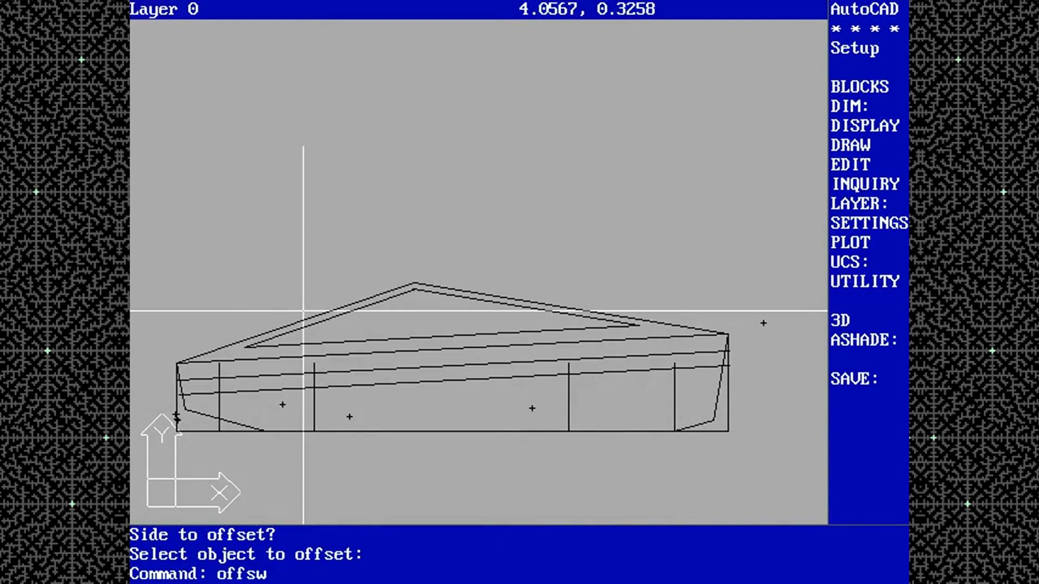
pyautogui.press('BackSpace')
pyautogui.write('et')
pyautogui.press('Return')
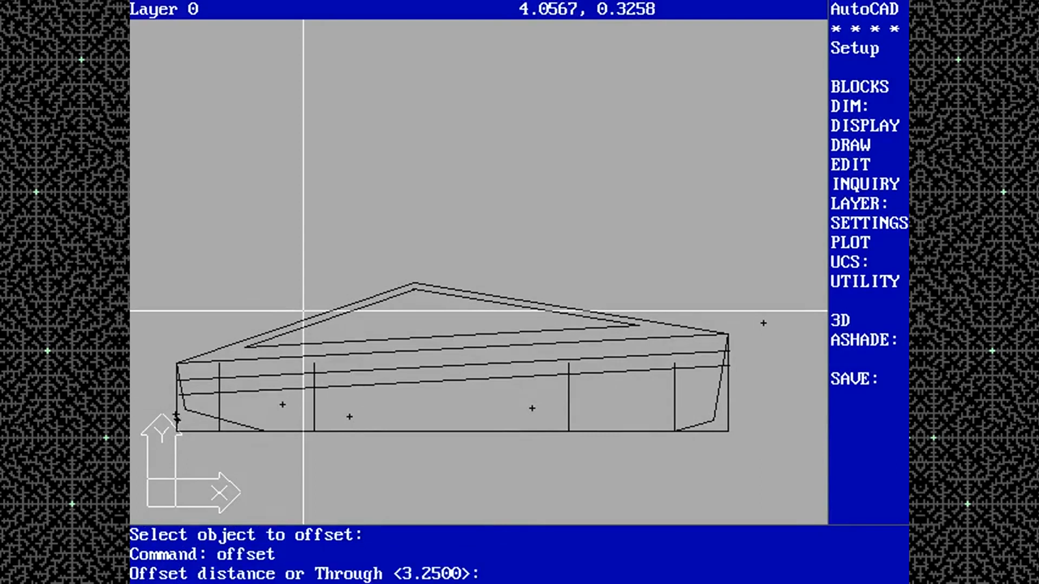
pyautogui.write('.5')
pyautogui.press('Return')
pyautogui.click(416, 431)
pyautogui.click(450, 406)
pyautogui.press('Return')
pyautogui.press('Return')
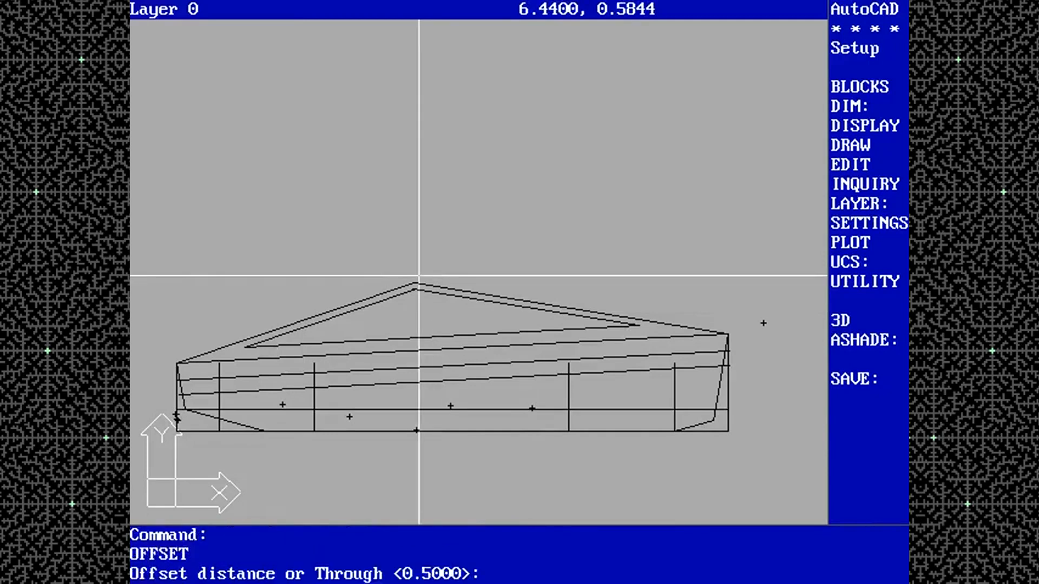
pyautogui.write('1.25')
pyautogui.press('Return')
pyautogui.press('Return')
# Offset the front wheel arch guide lines inward by 0.25, once from the front line and twice in succession from the rear line
pyautogui.press('Return')
pyautogui.write('.25')
pyautogui.press('Return')
pyautogui.click(219, 402)
pyautogui.click(362, 396)
pyautogui.click(316, 400)
pyautogui.click(217, 328)
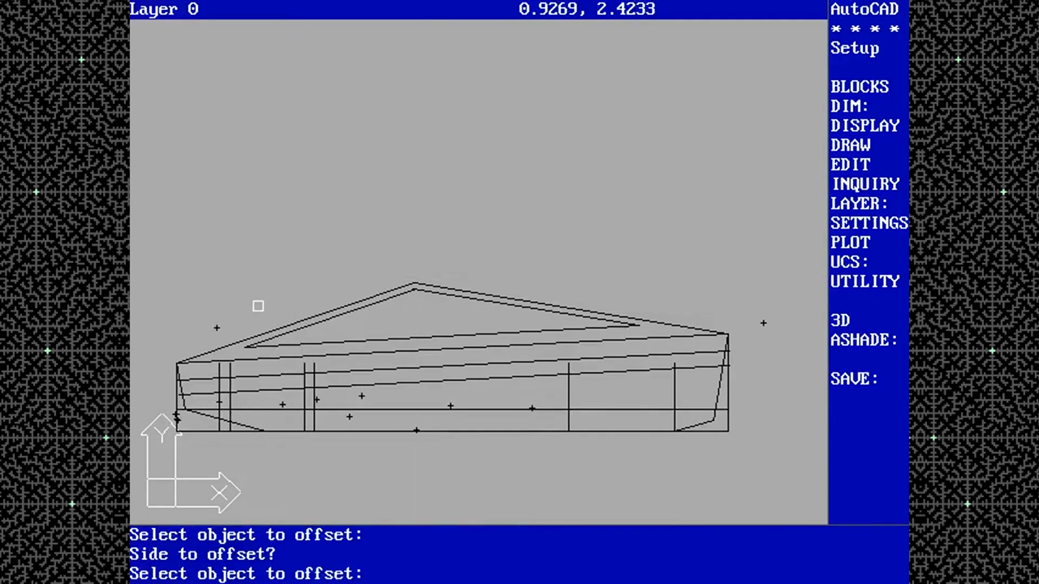
pyautogui.click(305, 399)
pyautogui.click(253, 317)
pyautogui.press('Return')
# Offset both vertical guide lines of the rear wheel arch 0.5 inward
pyautogui.press('Return')
pyautogui.write('.5')
pyautogui.press('Return')
pyautogui.click(565, 392)
pyautogui.click(598, 395)
pyautogui.click(672, 397)
pyautogui.click(633, 392)
pyautogui.press('Return')
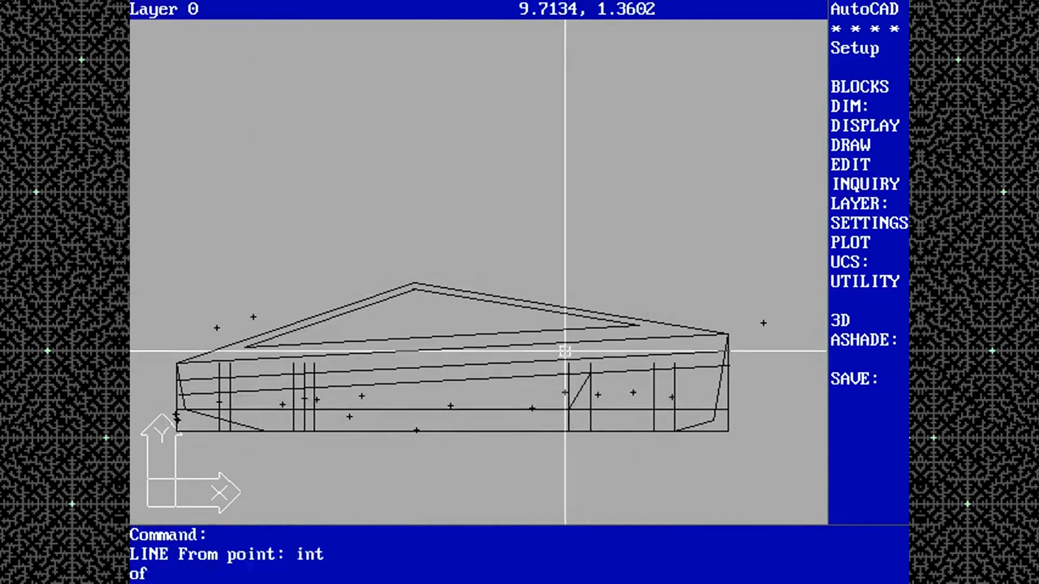
# Draw the slanted rear side of the front wheel arch from the 0.5 offset line up to the innermost guide, snapping to intersections
pyautogui.click(314, 409)
pyautogui.write('int')
pyautogui.press('Return')
pyautogui.click(294, 375)
pyautogui.press('Return')
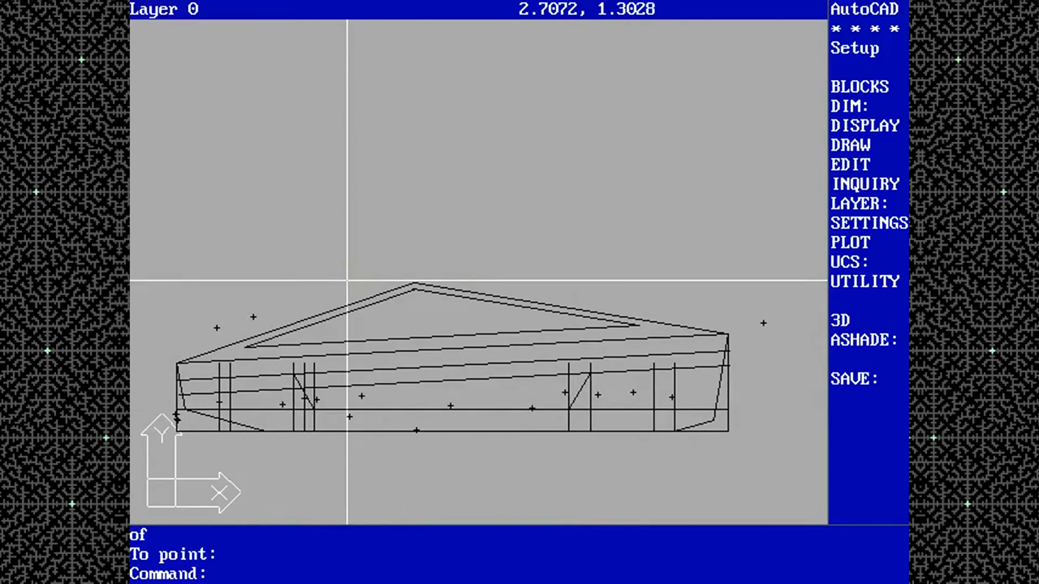
# Draw the slanted rear side of the rear wheel arch between the guide line intersections, up to the lower sloping line
pyautogui.write('line')
pyautogui.press('Return')
pyautogui.write('int')
pyautogui.press('Return')
pyautogui.click(674, 410)
pyautogui.write('int')
pyautogui.press('Return')
pyautogui.click(654, 369)
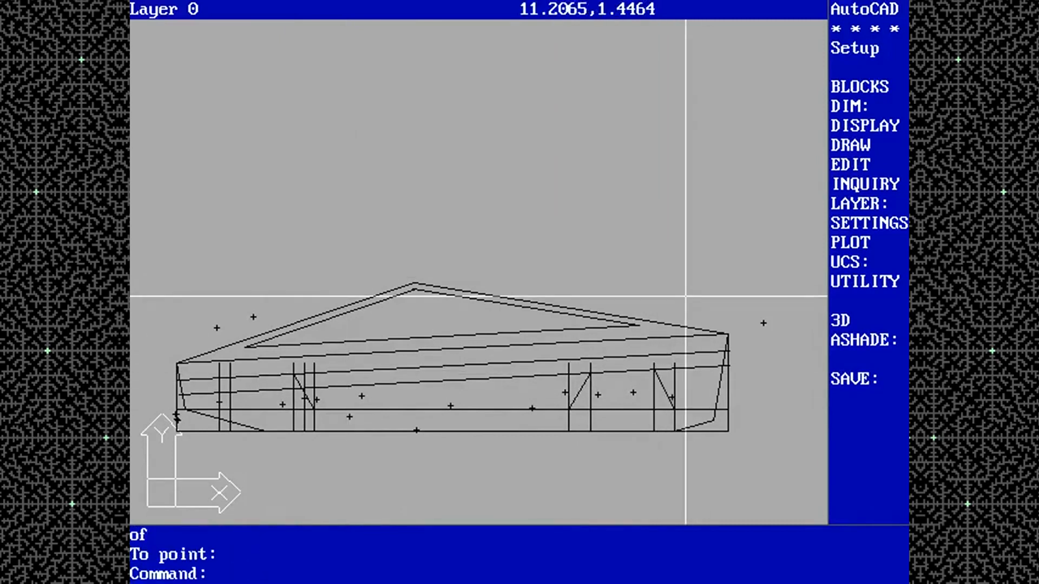
# Offset the bottom edge of the body 0.75 upward
pyautogui.write('offset')
pyautogui.press('Return')
pyautogui.write('.75')
pyautogui.press('Return')
pyautogui.click(391, 432)
pyautogui.click(475, 261)
pyautogui.press('Return')
pyautogui.press('Return')
pyautogui.hotkey('ctrl', 'c')
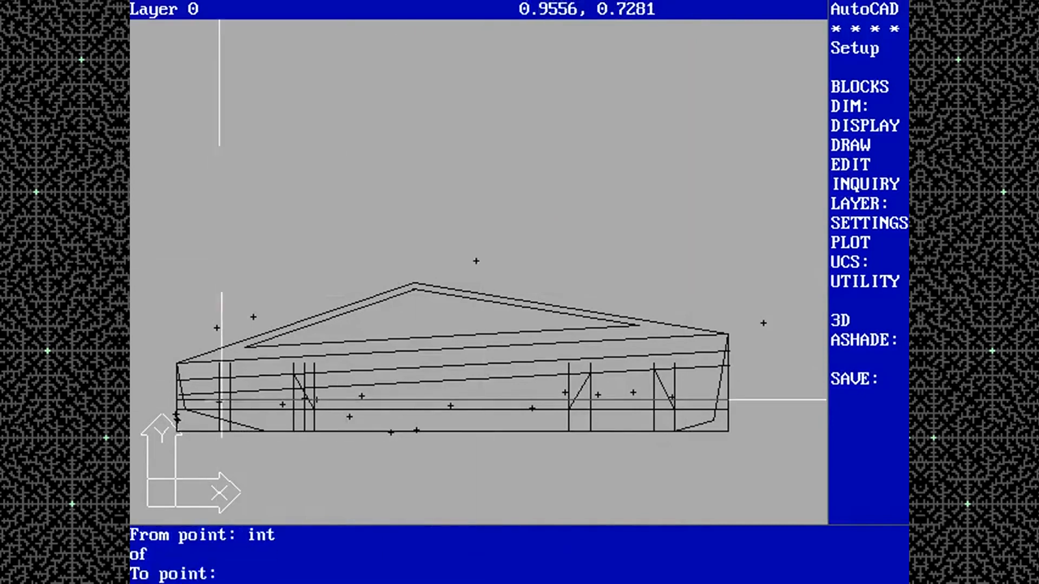
# Trim the lower sloping line between the front and rear wheel arches, using the slanted arch sides as cutting edges
pyautogui.write('trim')
pyautogui.press('Return')
pyautogui.click(301, 381)
pyautogui.click(583, 388)
pyautogui.press('Return')
pyautogui.click(522, 378)
pyautogui.press('Return')
# Erase the horizontal offset lines, the inner vertical wheel arch guides and the leftover lower sloping line at the front
pyautogui.write('erase')
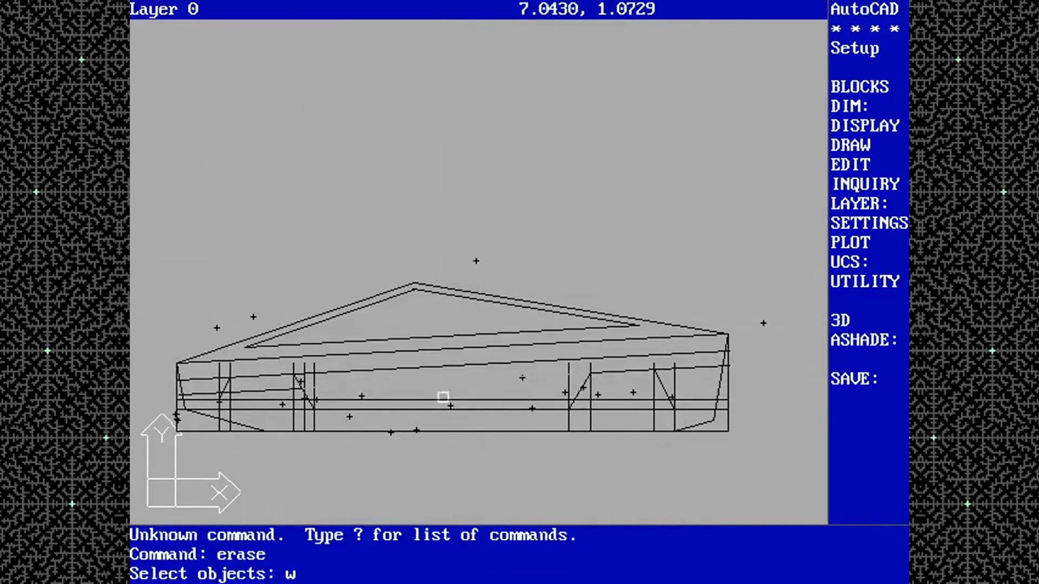
pyautogui.click(469, 402)
pyautogui.press('Return')
pyautogui.write('f')
pyautogui.press('Return')
pyautogui.press('Return')
pyautogui.write('erase')
pyautogui.press('Return')
pyautogui.click(294, 419)
pyautogui.click(258, 391)
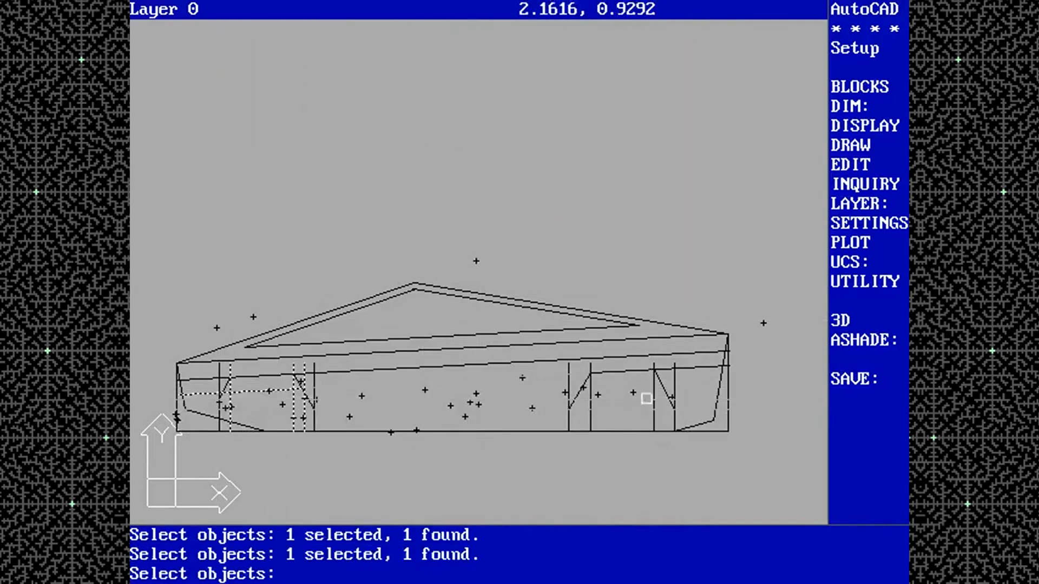
# Try to fillet the front wheel arch's vertical line with its slanted side, and undo the fillet
pyautogui.write('fillet')
pyautogui.press('Return')
pyautogui.click(220, 407)
pyautogui.click(225, 389)
pyautogui.write('u')
pyautogui.press('Return')
pyautogui.write('fillet')
pyautogui.press('Return')
pyautogui.press('Return')
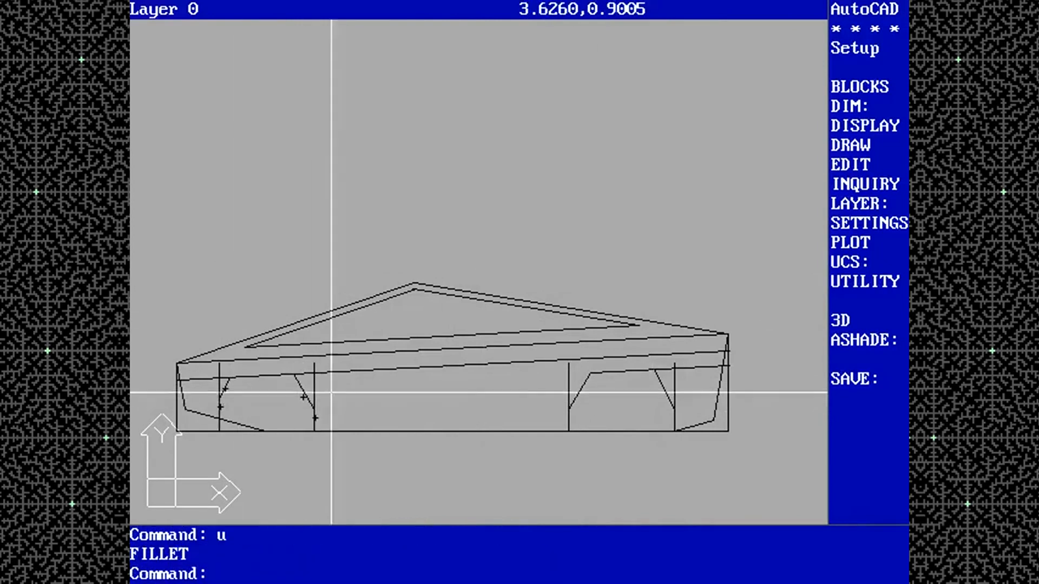
# Fillet the front vertical line of the front wheel arch with its slanted side
pyautogui.click(158, 274)
pyautogui.click(347, 449)
pyautogui.write('fillet')
pyautogui.press('Return')
pyautogui.click(383, 390)
pyautogui.click(397, 366)
pyautogui.press('Return')
pyautogui.click(383, 389)
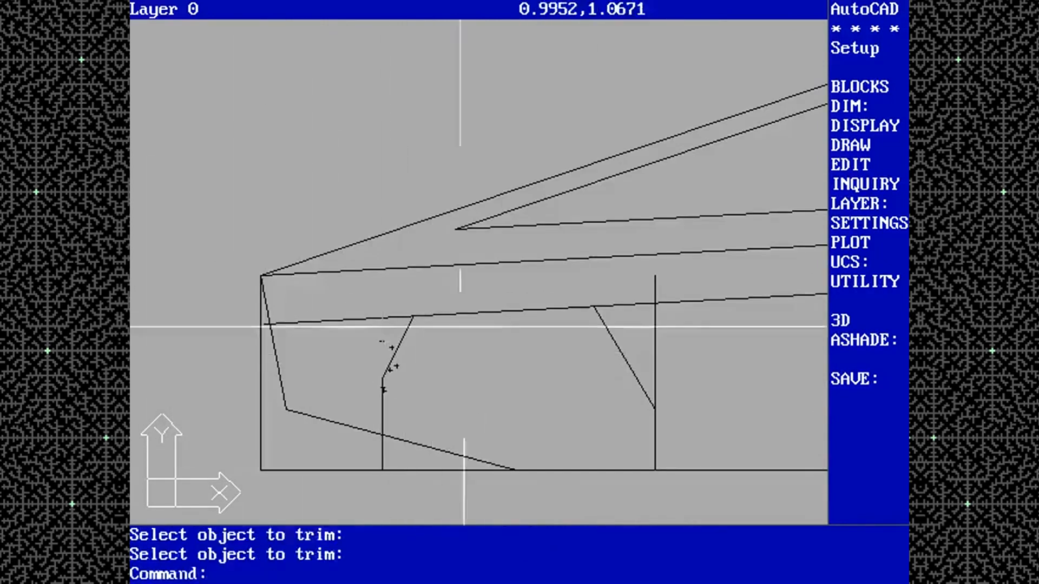
# Trim the sloping line ahead of the front wheel arch, and clean up the lower front corner where it meets the arch's vertical line
pyautogui.click(394, 319)
pyautogui.press('Return')
pyautogui.press('Return')
pyautogui.click(412, 443)
pyautogui.press('Return')
pyautogui.click(382, 450)
pyautogui.press('Return')
pyautogui.press('Return')
pyautogui.click(369, 429)
pyautogui.click(384, 415)
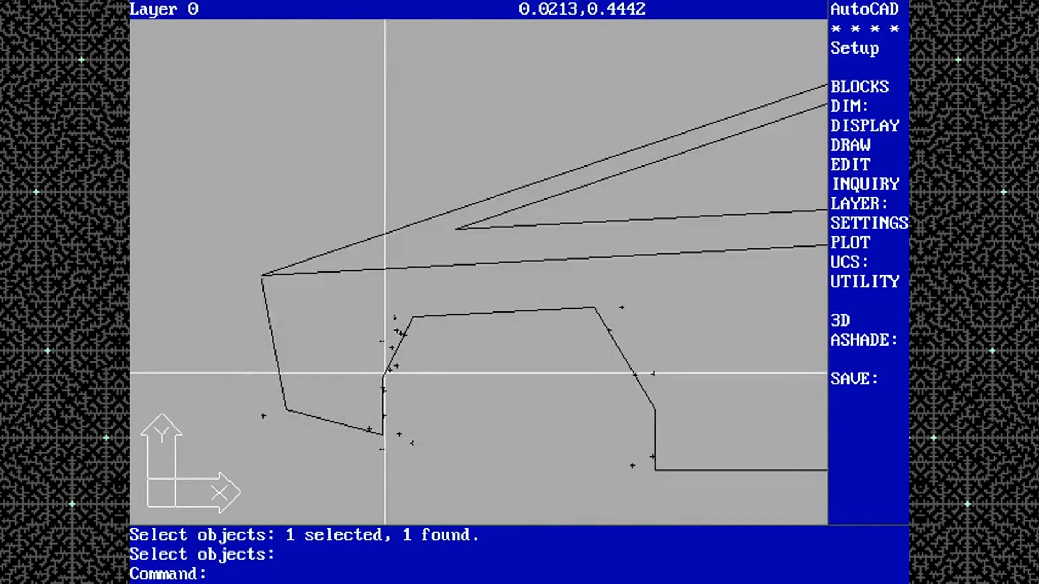
# Join the slanted sides of the rear wheel arch to its vertical lines and remove the overhanging line ends
pyautogui.write('zoom')
pyautogui.press('Return')
pyautogui.write('a')
pyautogui.press('Return')
pyautogui.press('Return')
pyautogui.write('w')
pyautogui.press('Return')
pyautogui.click(414, 502)
pyautogui.click(464, 519)
pyautogui.click(616, 340)
pyautogui.press('Return')
pyautogui.click(628, 324)
pyautogui.click(608, 236)
pyautogui.press('Return')
pyautogui.press('Return')
pyautogui.click(309, 352)
pyautogui.press('Return')
pyautogui.click(295, 336)
# Trim the bottom edge of the body inside the rear wheel arch opening
pyautogui.write('trim')
pyautogui.press('Return')
pyautogui.click(295, 406)
pyautogui.press('Return')
pyautogui.click(329, 431)
pyautogui.press('Return')
pyautogui.write('line')
pyautogui.press('Return')
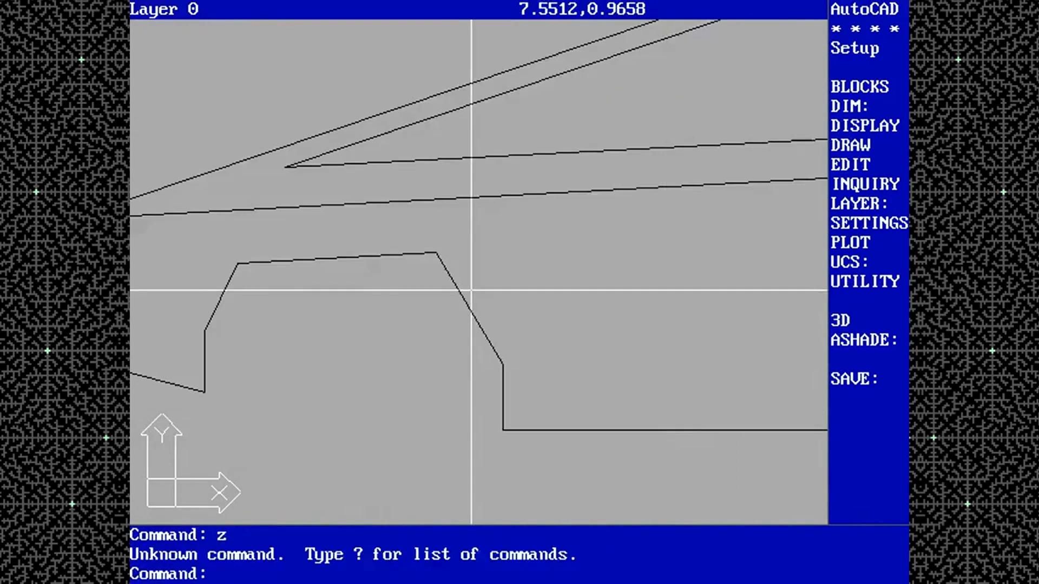
# Save the drawing under its existing file name CYBRTK04
pyautogui.write('zoom')
pyautogui.press('Return')
pyautogui.write('1')
pyautogui.press('Return')
pyautogui.press('Return')
pyautogui.write('.5')
pyautogui.press('Return')
pyautogui.write('save')
pyautogui.press('Return')
pyautogui.press('Return')
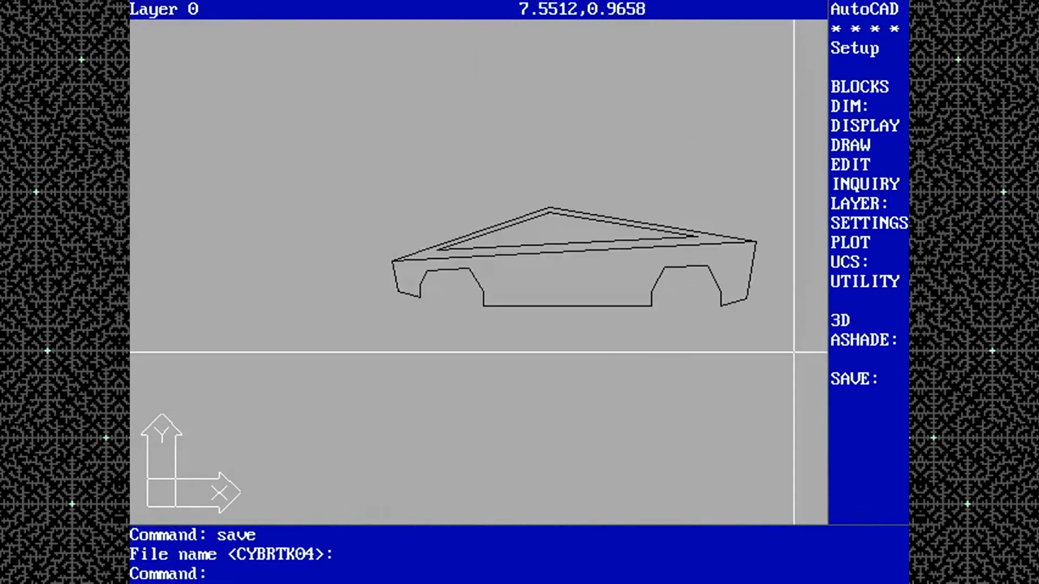
# Turn on Ortho and draw a vertical line upward from the front endpoint of the body
pyautogui.write('line')
pyautogui.press('Return')
pyautogui.write('end')
pyautogui.press('Return')
pyautogui.click(392, 262)
pyautogui.press('F8')
pyautogui.click(392, 171)
pyautogui.press('Return')
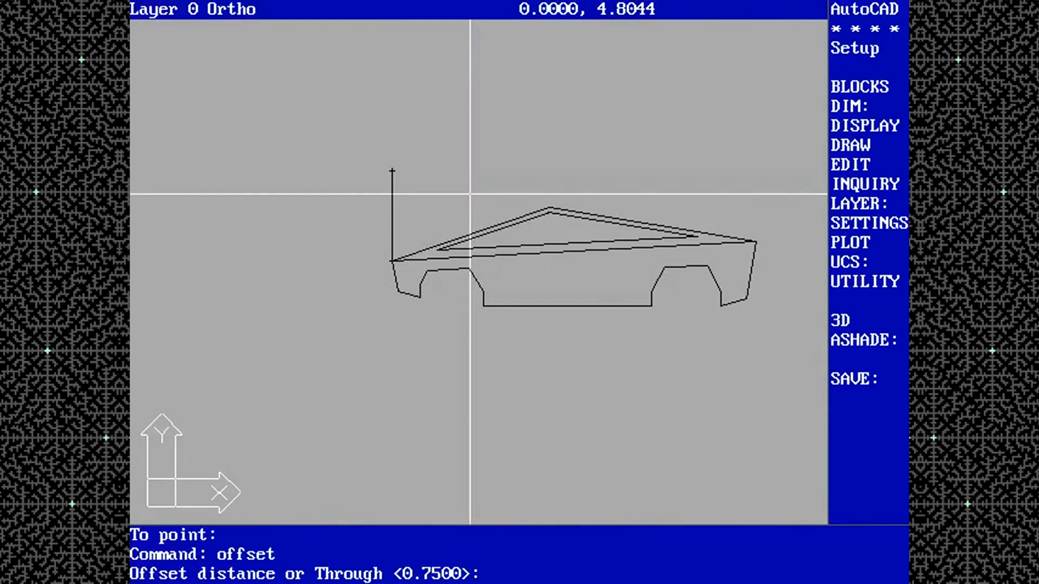
# Offset the vertical line at the front tip 8.5 toward the rear
pyautogui.write('8.5')
pyautogui.press('Return')
pyautogui.click(391, 215)
pyautogui.click(603, 201)
pyautogui.press('Return')
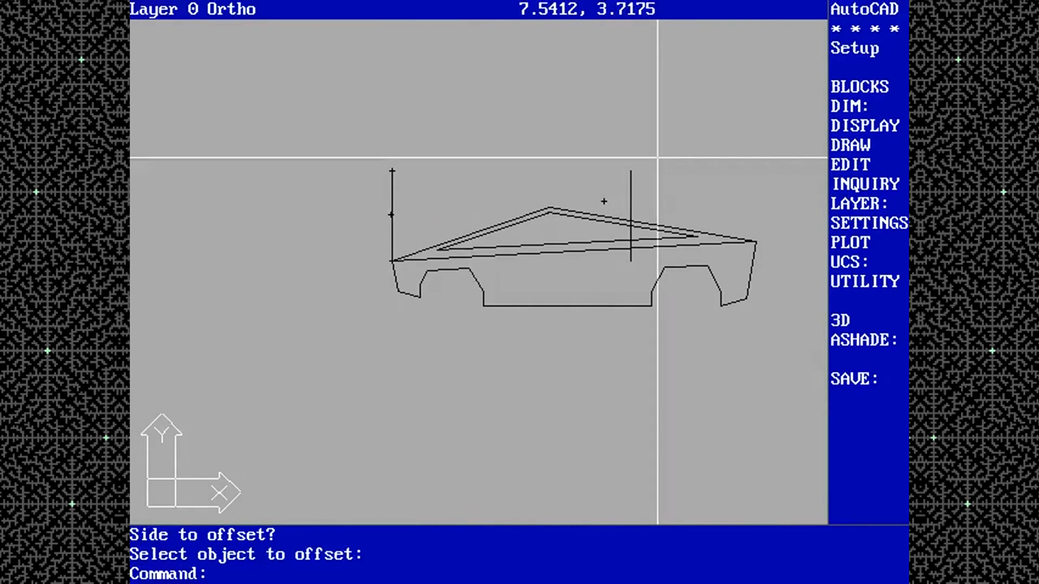
# Draw a line 1 unit long at 100 degrees from where the vertical guide crosses the window's lower edge
pyautogui.write('line')
pyautogui.press('Return')
pyautogui.write('int')
pyautogui.press('Return')
pyautogui.click(629, 239)
pyautogui.write('@1<100')
pyautogui.press('Return')
pyautogui.press('Return')
# Trim the window's upper and lower lines behind the new slanted line to form its rear edge
pyautogui.write('zoom')
pyautogui.press('Return')
pyautogui.write('w')
pyautogui.press('Return')
pyautogui.click(601, 174)
pyautogui.click(716, 258)
pyautogui.write('trim')
pyautogui.press('Return')
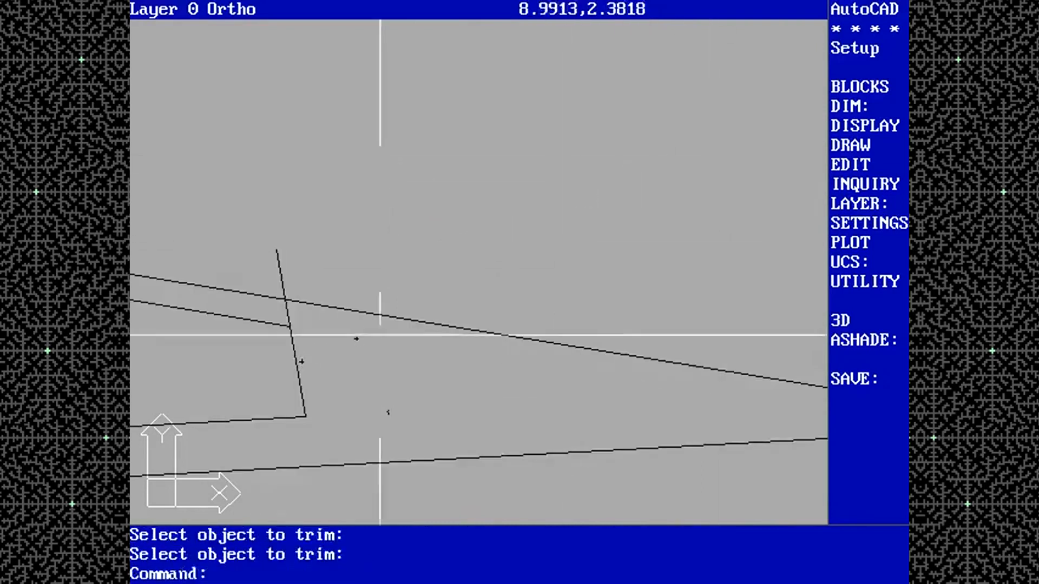
pyautogui.press('Return')
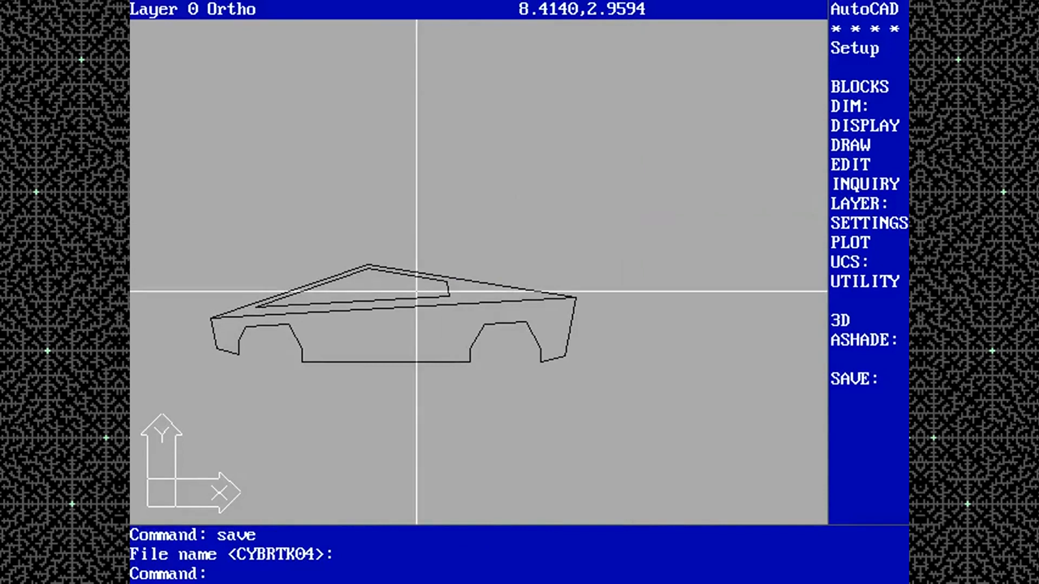
# Fillet the belt line with the front vertical edge of the front wheel arch
pyautogui.write('f')
pyautogui.press('Return')
pyautogui.write('fillet')
pyautogui.press('Return')
pyautogui.click(261, 319)
pyautogui.click(237, 347)
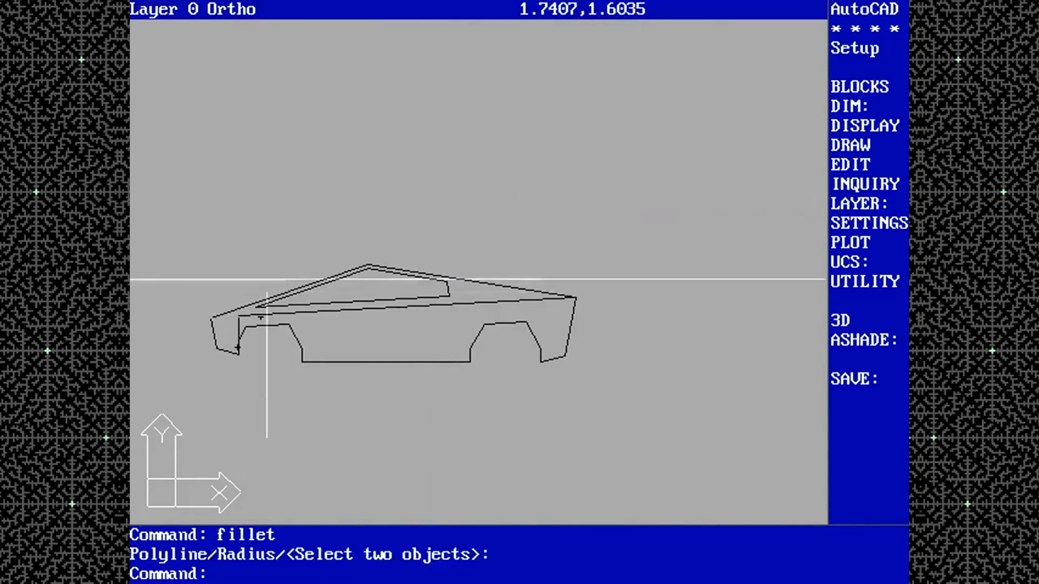
# Erase the sloping front roof line and the parallel window line beneath it
pyautogui.write('erase')
pyautogui.press('Return')
pyautogui.click(262, 296)
pyautogui.click(308, 292)
pyautogui.press('Return')
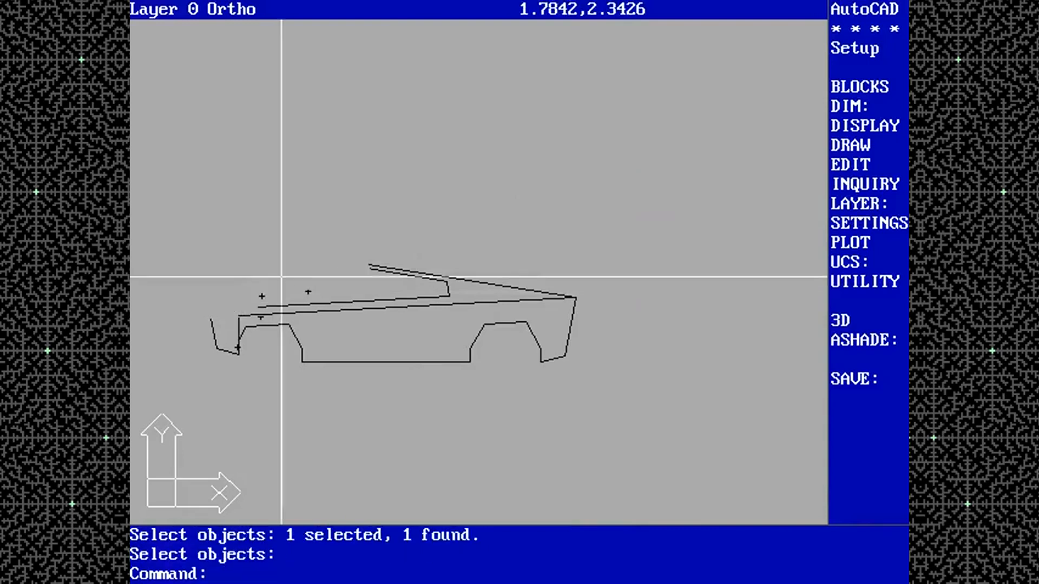
# Offset the extended vertical edge at the front wheel arch 0.25 toward the front
pyautogui.write('offset')
pyautogui.press('Return')
pyautogui.write('.25')
pyautogui.press('Return')
pyautogui.click(241, 321)
pyautogui.click(198, 284)
pyautogui.press('Return')
# Draw a new front roof line from the belt line's intersection with the offset vertical to the roof peak
pyautogui.write('erasene')
pyautogui.press('Return')
pyautogui.write('int')
pyautogui.press('Return')
pyautogui.click(233, 317)
pyautogui.write('int')
pyautogui.press('Return')
pyautogui.click(368, 264)
# Fillet the new roof line with the body's front edge at radius 0 to form the hood
pyautogui.write('fillet')
pyautogui.press('Return')
pyautogui.write('r')
pyautogui.press('Return')
pyautogui.press('Return')
pyautogui.press('Return')
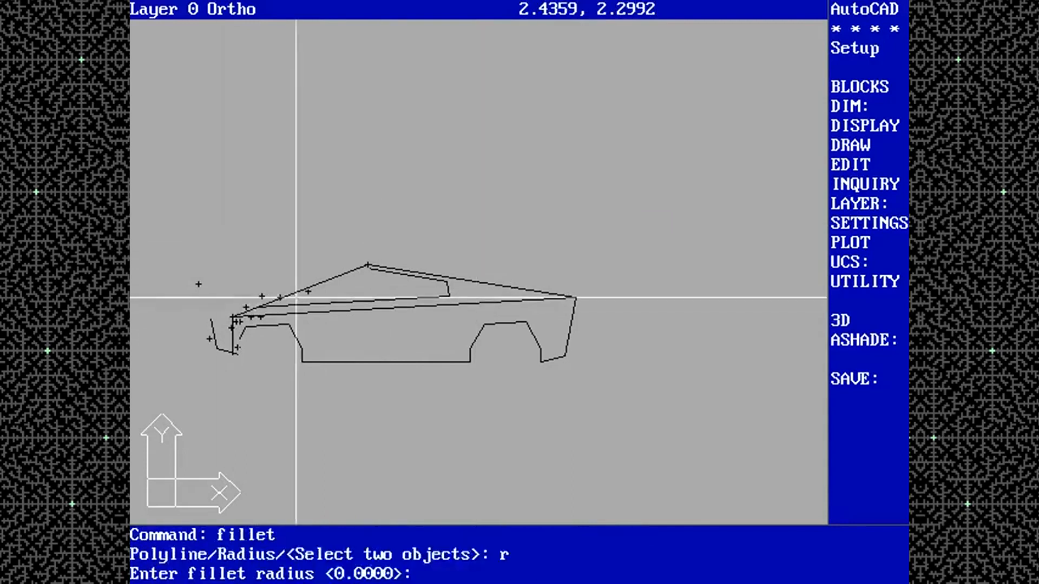
pyautogui.click(294, 292)
pyautogui.click(213, 333)
# Regenerate the view and offset the new roof line inward for the window's front slope
pyautogui.write('regen')
pyautogui.press('Return')
pyautogui.write('et')
pyautogui.press('Return')
pyautogui.click(343, 272)
pyautogui.click(376, 333)
# Fillet the window's sloping front line with its upper rear line and its lower edge
pyautogui.write('zoom')
pyautogui.press('Return')
pyautogui.write('fillet')
pyautogui.press('Return')
pyautogui.click(669, 220)
pyautogui.click(730, 215)
pyautogui.press('Return')
pyautogui.click(448, 304)
pyautogui.click(468, 312)
# Remove the vertical construction line near the front and redraw the front wheel arch's front vertical edge
pyautogui.click(312, 400)
pyautogui.click(387, 444)
pyautogui.click(330, 455)
pyautogui.click(333, 421)
pyautogui.press('Return')
# Zoom out to a scale of 0.5 and save the drawing under its existing file name CYBRTK04
pyautogui.write('zoom')
pyautogui.press('Return')
pyautogui.write('.5')
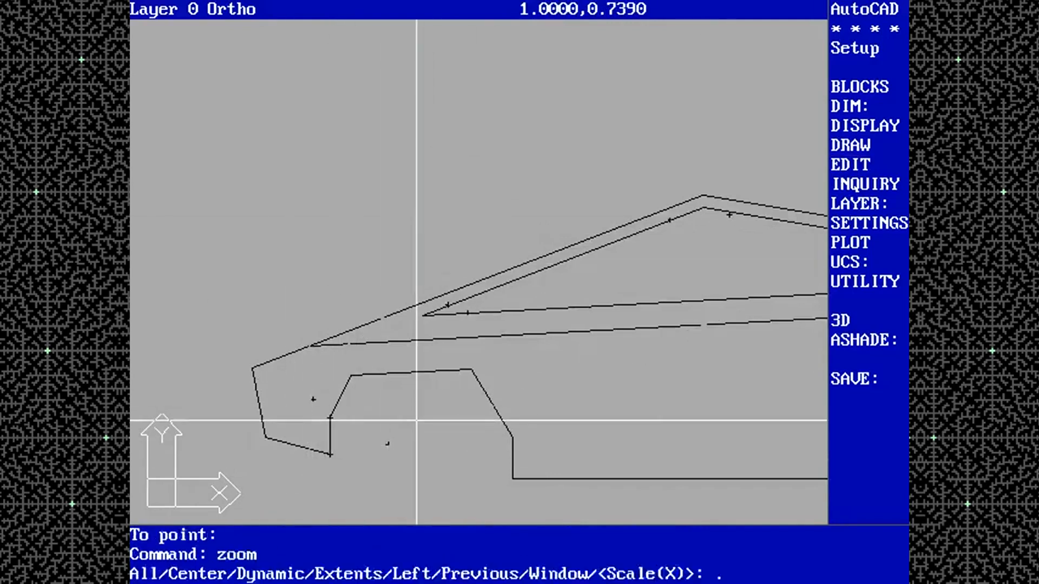
pyautogui.press('Return')
pyautogui.write('save')
pyautogui.press('Return')
pyautogui.press('Return')
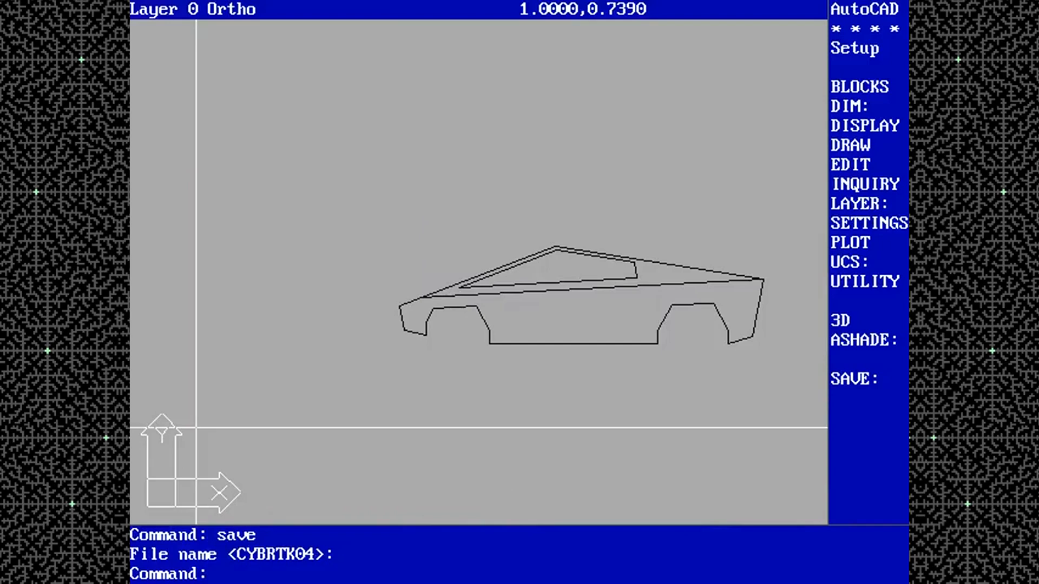
# Offset the segments of both wheel arches outward and the body's bottom edge upward by 0.25
pyautogui.write('zoom w')
pyautogui.press('Return')
pyautogui.click(334, 381)
pyautogui.click(777, 233)
pyautogui.write('offset')
pyautogui.press('Return')
pyautogui.write('.25')
pyautogui.press('Return')
pyautogui.click(274, 441)
pyautogui.click(219, 390)
pyautogui.click(377, 455)
pyautogui.click(475, 447)
pyautogui.click(497, 468)
pyautogui.click(509, 452)
pyautogui.click(643, 435)
pyautogui.click(621, 424)
pyautogui.click(683, 405)
pyautogui.click(702, 272)
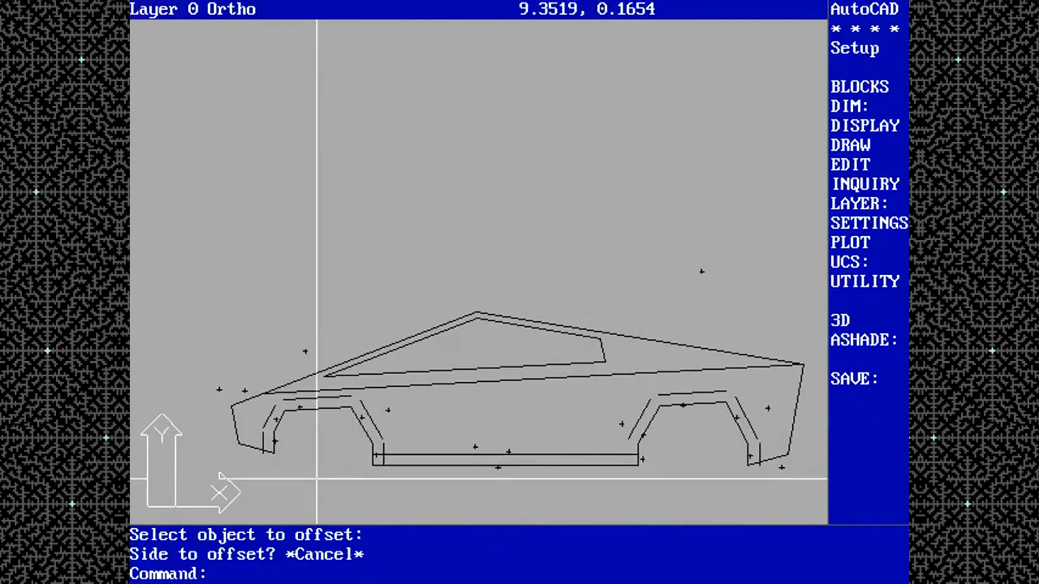
# Fillet the offset segments around the front wheel arch into one continuous outer outline
pyautogui.write('zoom w')
pyautogui.press('Return')
pyautogui.click(201, 491)
pyautogui.click(431, 316)
pyautogui.write('fillet')
pyautogui.press('Return')
pyautogui.click(669, 401)
pyautogui.click(660, 362)
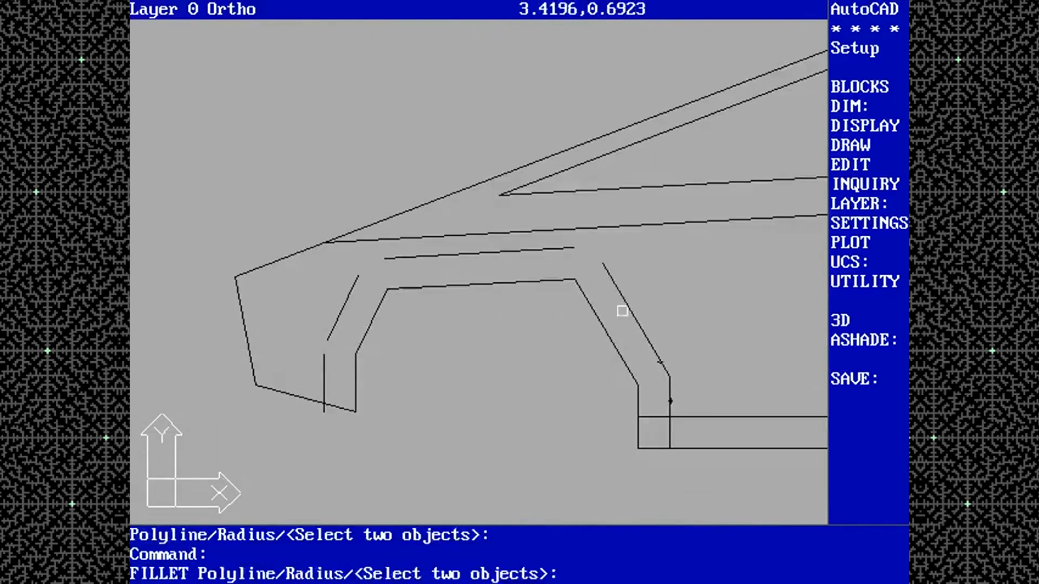
pyautogui.click(323, 361)
pyautogui.click(333, 328)
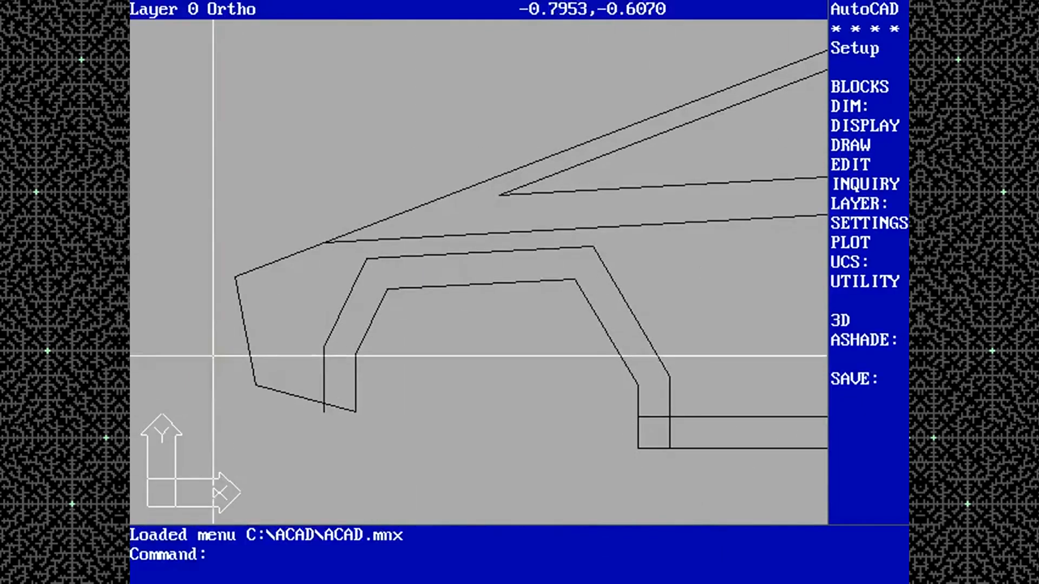
# Draw a horizontal line forward from the front arch outline's knee, trimming its overhang and the outline's lower end at the body edges
pyautogui.write('line')
pyautogui.press('Return')
pyautogui.write('end')
pyautogui.press('Return')
pyautogui.click(326, 347)
pyautogui.click(196, 348)
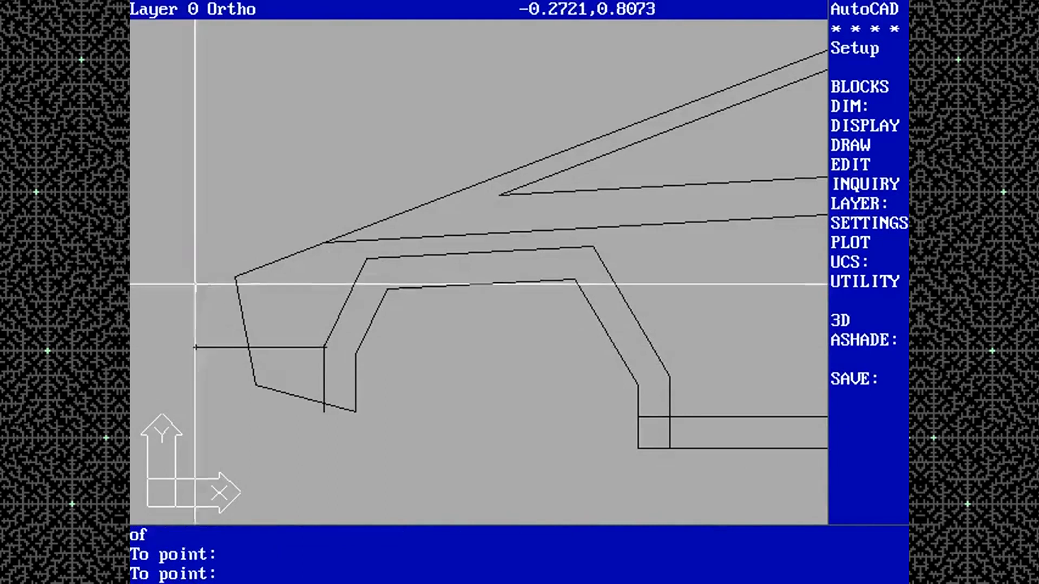
pyautogui.press('Return')
pyautogui.click(234, 348)
pyautogui.press('Return')
pyautogui.press('Return')
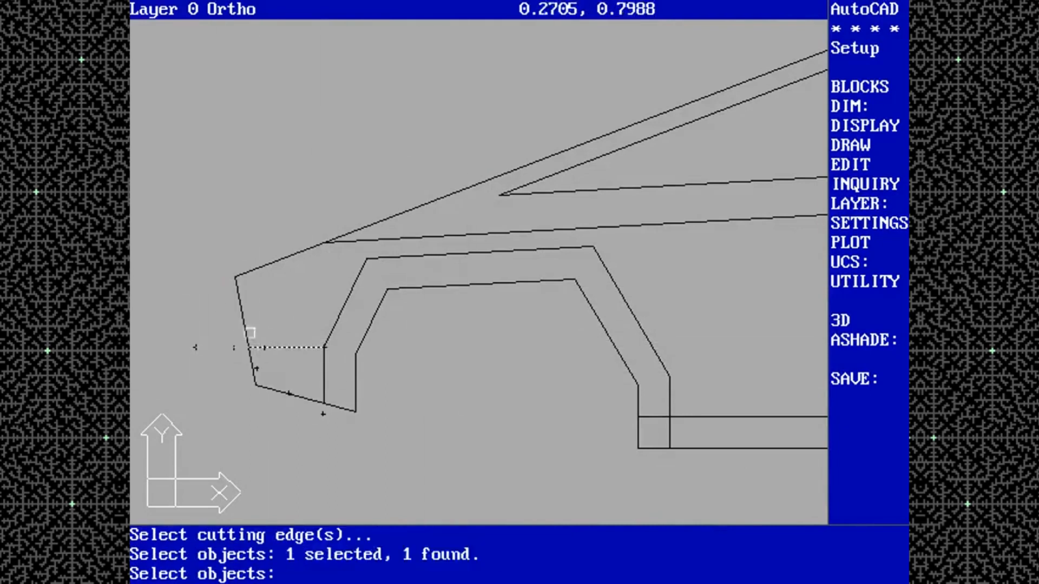
pyautogui.hotkey('ctrl', 'c')
# Fillet the body's front edge with the horizontal bumper line and the roof line with the belt line
pyautogui.write('fillet')
pyautogui.press('Return')
pyautogui.click(244, 331)
pyautogui.click(269, 347)
pyautogui.press('Return')
pyautogui.click(360, 227)
pyautogui.click(352, 244)
# Draw a line from the front arch outline's knee up to the front endpoint of the belt line
pyautogui.write('line')
pyautogui.press('Return')
pyautogui.write('end')
pyautogui.press('Return')
pyautogui.click(327, 347)
pyautogui.write('end')
pyautogui.press('Return')
pyautogui.click(324, 243)
# Trim the sill lines at the rear vertical of the front arch's outer outline
pyautogui.write('im')
pyautogui.press('Return')
pyautogui.click(672, 405)
pyautogui.press('Return')
pyautogui.click(659, 417)
pyautogui.press('Return')
pyautogui.press('Return')
pyautogui.click(667, 434)
# Draw a line from the lower endpoint of the front arch's outer outline and erase the unneeded line nearby
pyautogui.press('Return')
pyautogui.write('nd')
pyautogui.press('Return')
pyautogui.click(668, 448)
pyautogui.press('Return')
pyautogui.write('erase')
pyautogui.press('Return')
pyautogui.click(515, 429)
pyautogui.press('Return')
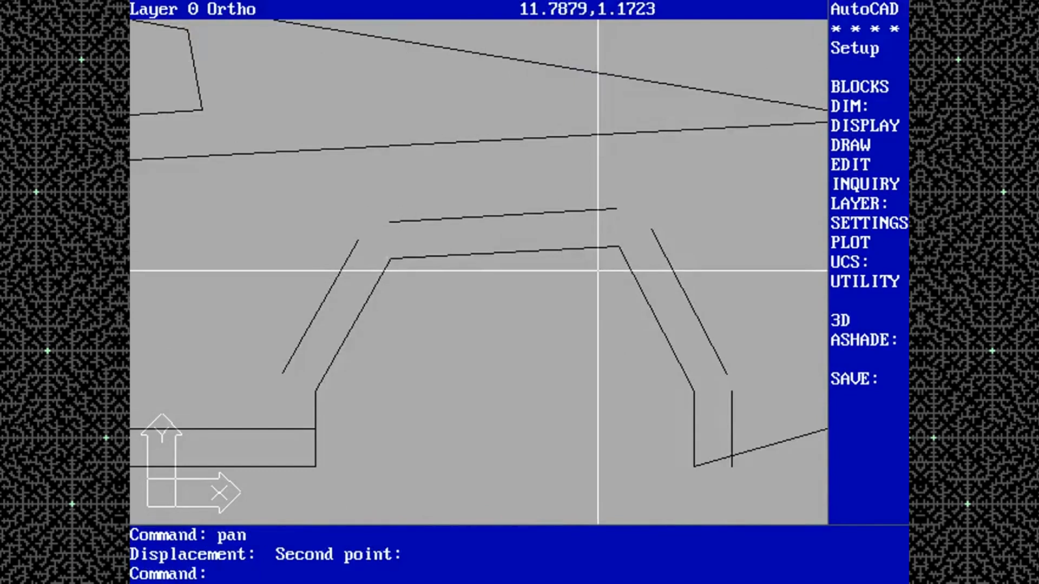
# Draw a vertical line down from the rear arch's front offset segment and trim the sill lines to it
pyautogui.write('line')
pyautogui.press('Return')
pyautogui.write('end')
pyautogui.press('Return')
pyautogui.click(282, 373)
pyautogui.click(282, 488)
pyautogui.press('Return')
pyautogui.write('trim')
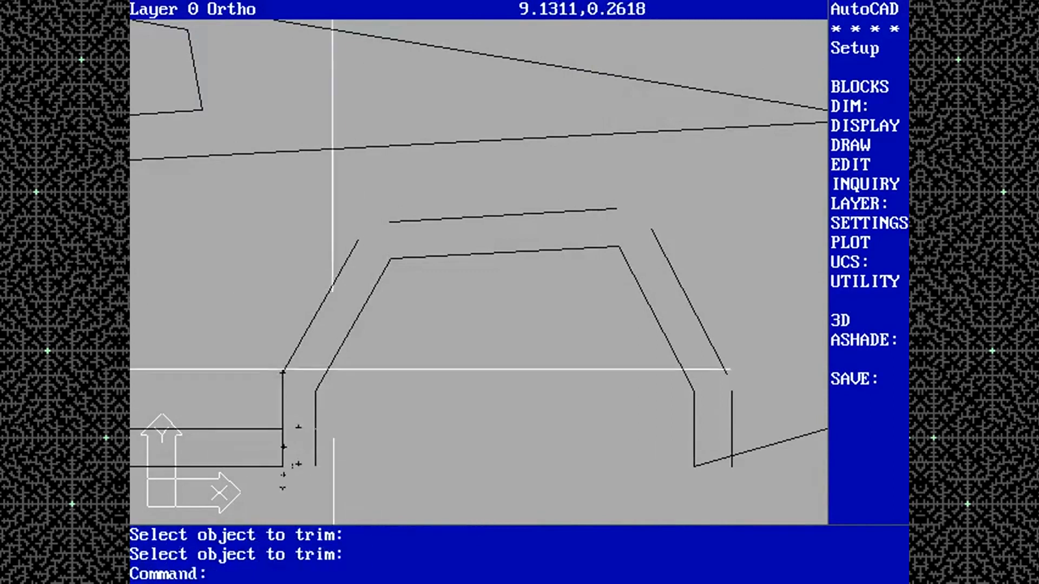
# Trim the rear arch's rearmost outer vertical at the lower bumper line and draw a line across the arch opening's base
pyautogui.click(754, 451)
pyautogui.press('Return')
pyautogui.click(732, 468)
pyautogui.press('Return')
pyautogui.write('line')
pyautogui.press('Return')
pyautogui.write('end')
pyautogui.press('Return')
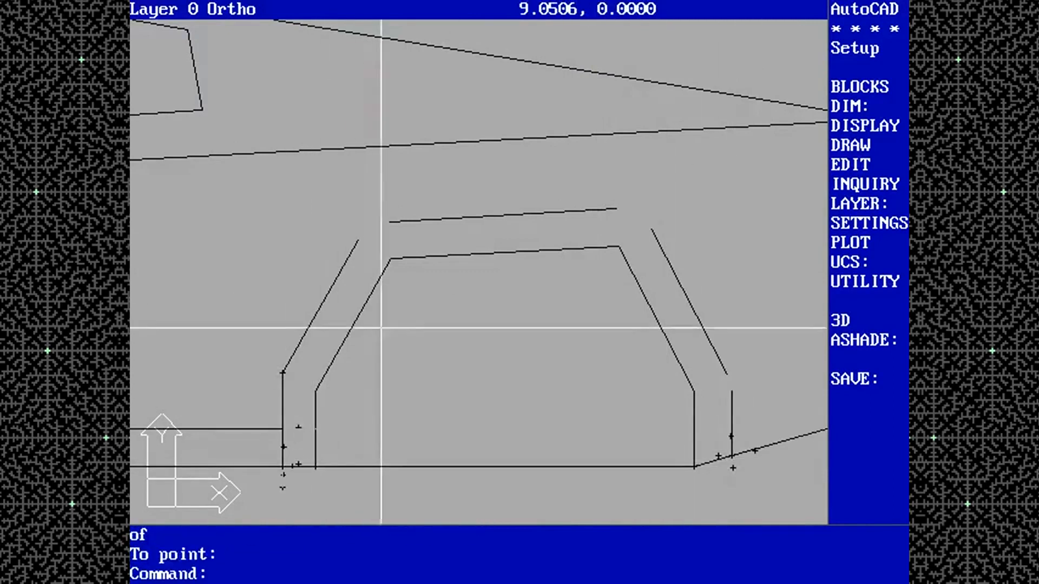
# Fillet the rear arch's outer outline segments so they meet in sharp corners at the three open gaps
pyautogui.click(356, 248)
pyautogui.click(412, 219)
pyautogui.press('Return')
pyautogui.click(602, 211)
pyautogui.click(663, 241)
pyautogui.press('Return')
pyautogui.click(722, 366)
pyautogui.click(732, 409)
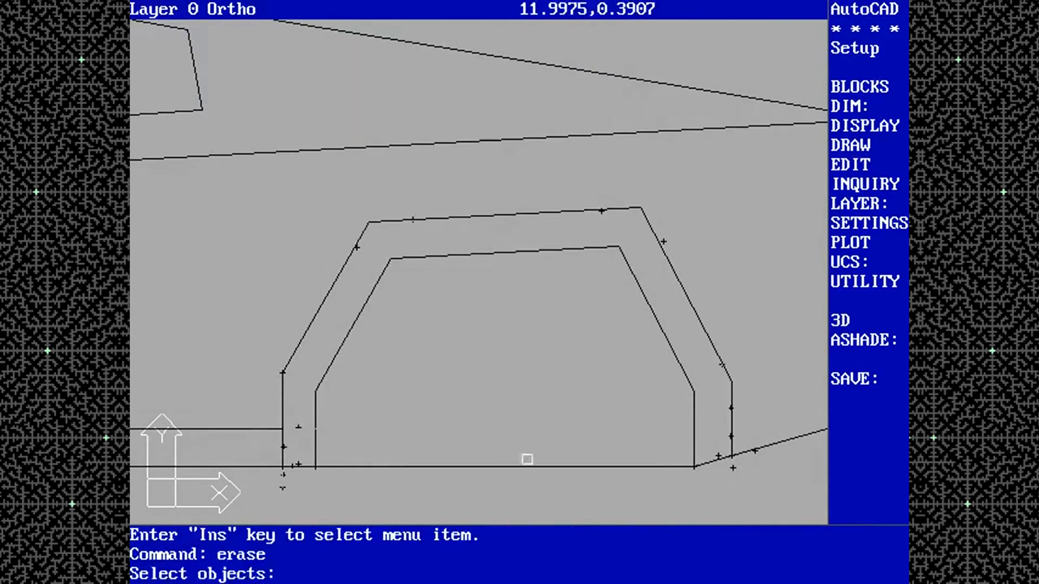
# Erase the line spanning the rear arch's opening, keeping the short segment that closes the front end of its trim
pyautogui.write('erase')
pyautogui.press('Return')
pyautogui.click(717, 456)
pyautogui.hotkey('ctrl', 'c')
pyautogui.press('Return')
pyautogui.click(300, 466)
pyautogui.hotkey('ctrl', 'c')
# Draw a horizontal bumper line from the rear arch's outer knee, trim it at the tail edge, and save with End
pyautogui.write('zoom')
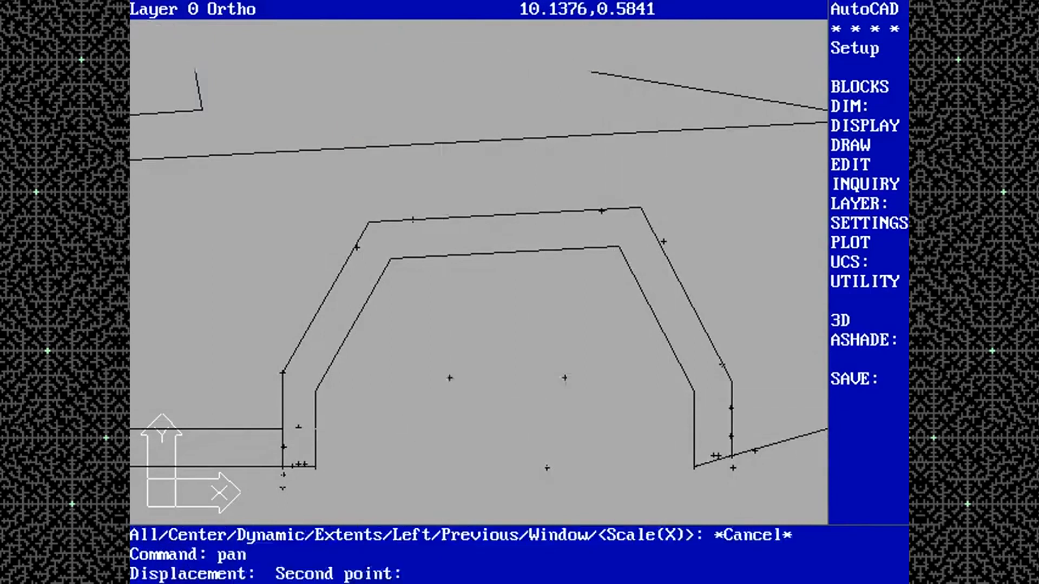
pyautogui.write('ine')
pyautogui.press('Return')
pyautogui.write('end')
pyautogui.press('Return')
pyautogui.click(617, 382)
pyautogui.click(795, 381)
pyautogui.press('Return')
pyautogui.write('trim')
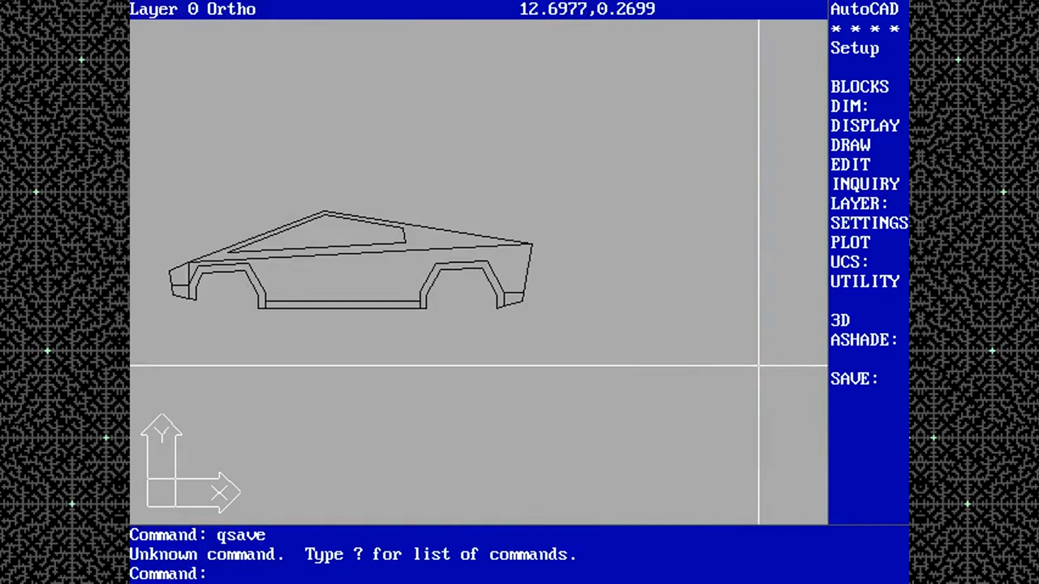
pyautogui.write('nd')
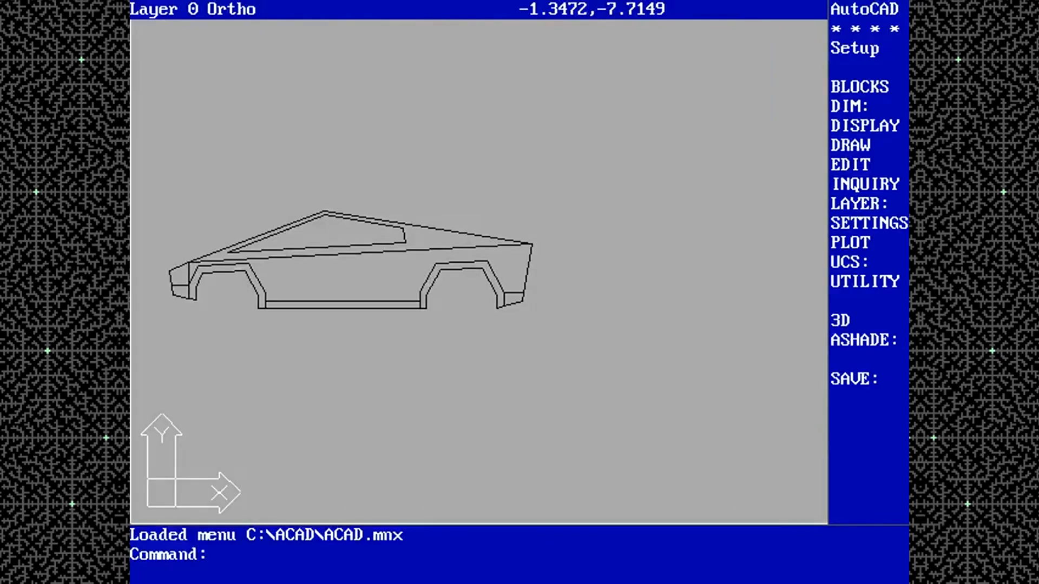
# Turn Ortho off and try to measure a distance from the front arch's rear lower endpoint
pyautogui.write('z')
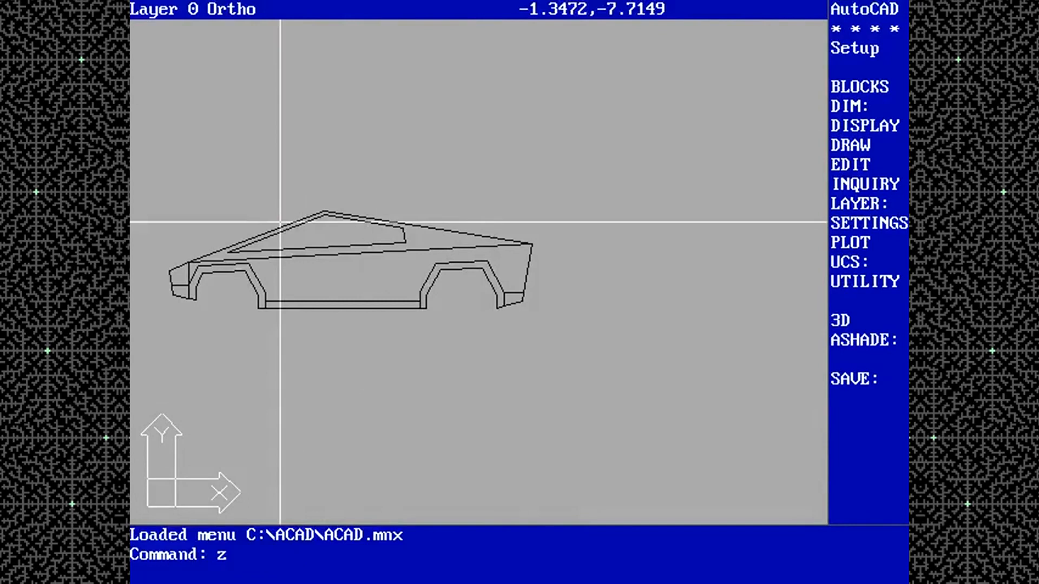
pyautogui.write('oom')
pyautogui.press('Return')
pyautogui.write('dist')
pyautogui.press('Return')
pyautogui.write('end')
pyautogui.press('Return')
pyautogui.click(266, 316)
pyautogui.press('F8')
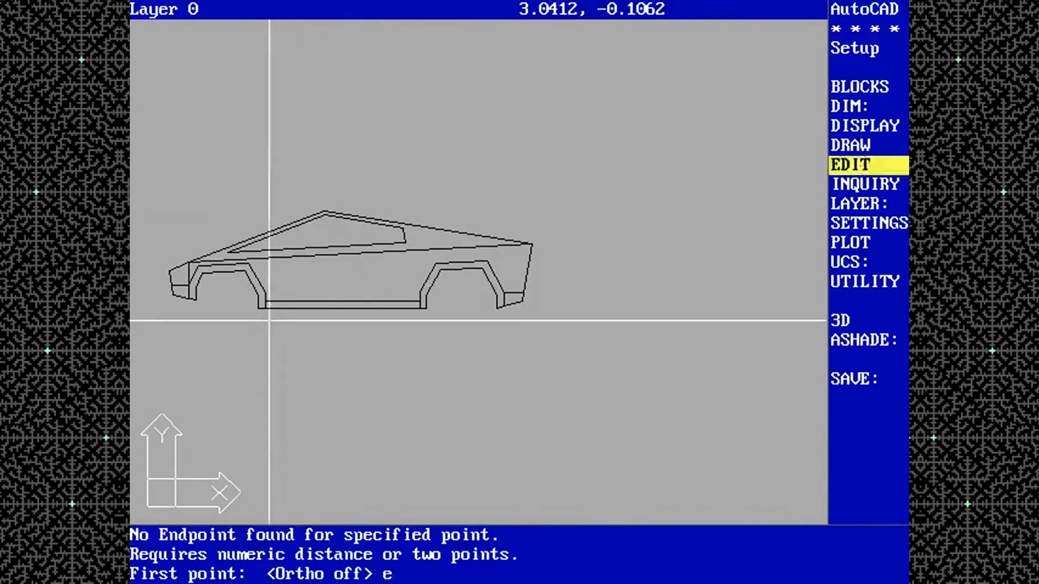
# Select the inner outline segments of both wheel arches and try to move them from base point 0,0
pyautogui.write('move')
pyautogui.press('Return')
pyautogui.click(255, 301)
pyautogui.click(249, 282)
pyautogui.click(216, 274)
pyautogui.click(202, 281)
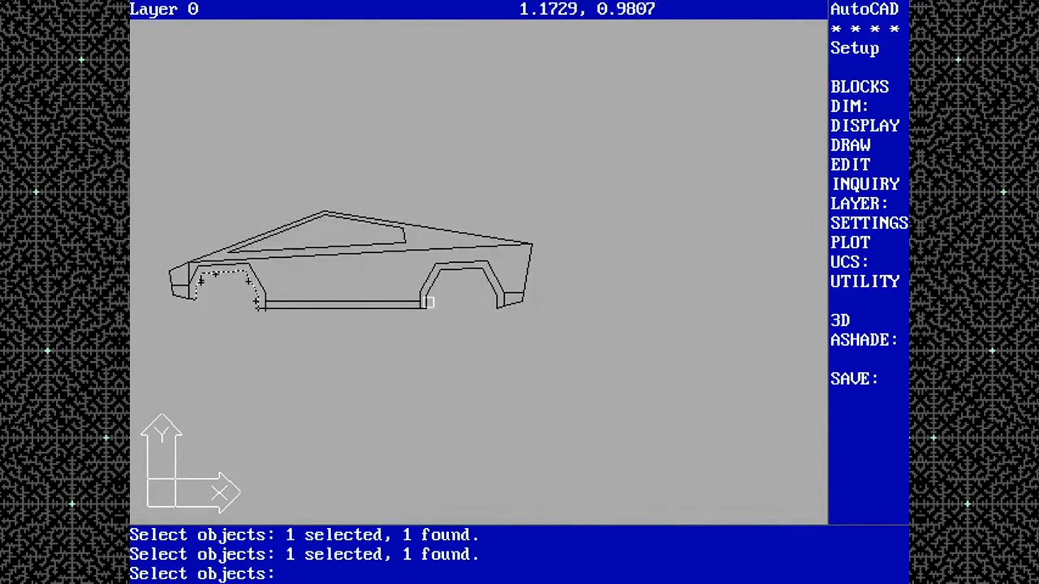
pyautogui.press('Return')
pyautogui.write('0,0')
pyautogui.press('Return')
pyautogui.write('0,25')
pyautogui.press('Return')
# Move the previously selected inner arch segments by a displacement of 0,0,.25
pyautogui.write('move')
pyautogui.press('Return')
pyautogui.write('p')
pyautogui.press('Return')
pyautogui.press('Return')
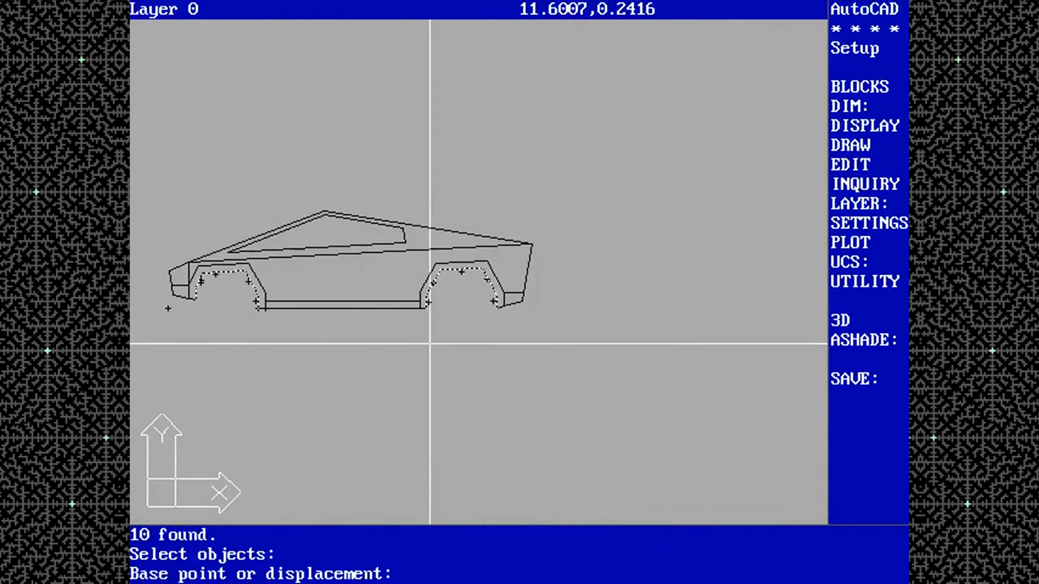
pyautogui.press('Return')
pyautogui.write('0,0,.25')
pyautogui.press('Return')
# Erase the short lines joining the inner and outer outlines at both lower ends of the front arch
pyautogui.write('erase')
pyautogui.press('Return')
pyautogui.write('c')
pyautogui.press('Return')
pyautogui.click(217, 290)
pyautogui.write('zoom')
pyautogui.press('Return')
pyautogui.write('w')
pyautogui.press('Return')
pyautogui.click(176, 327)
pyautogui.click(287, 246)
pyautogui.write('erase')
pyautogui.press('Return')
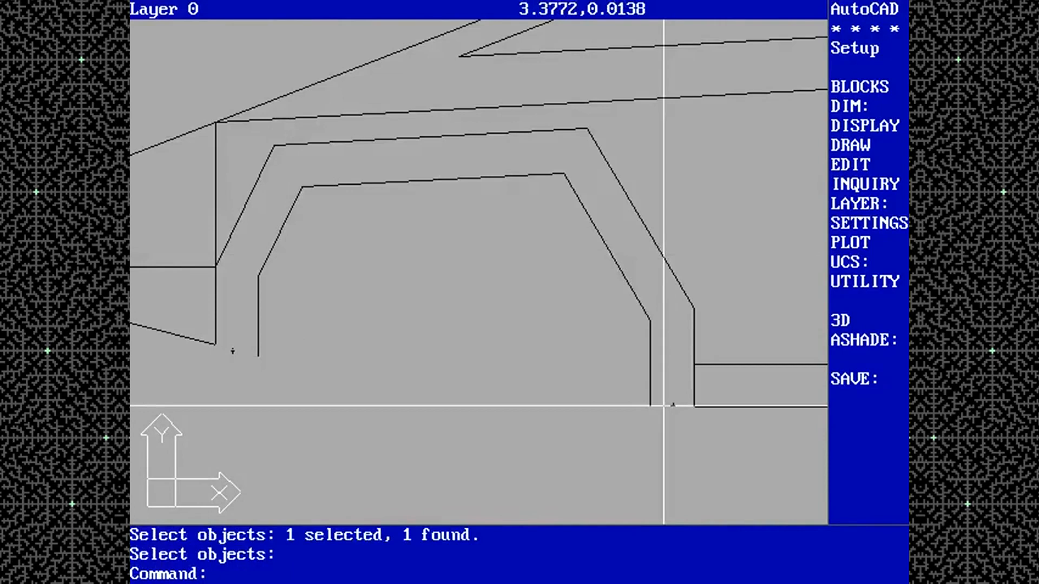
# Erase the two lower verticals of the front arch's outer outline
pyautogui.press('Return')
pyautogui.click(217, 307)
pyautogui.click(693, 384)
pyautogui.press('Return')
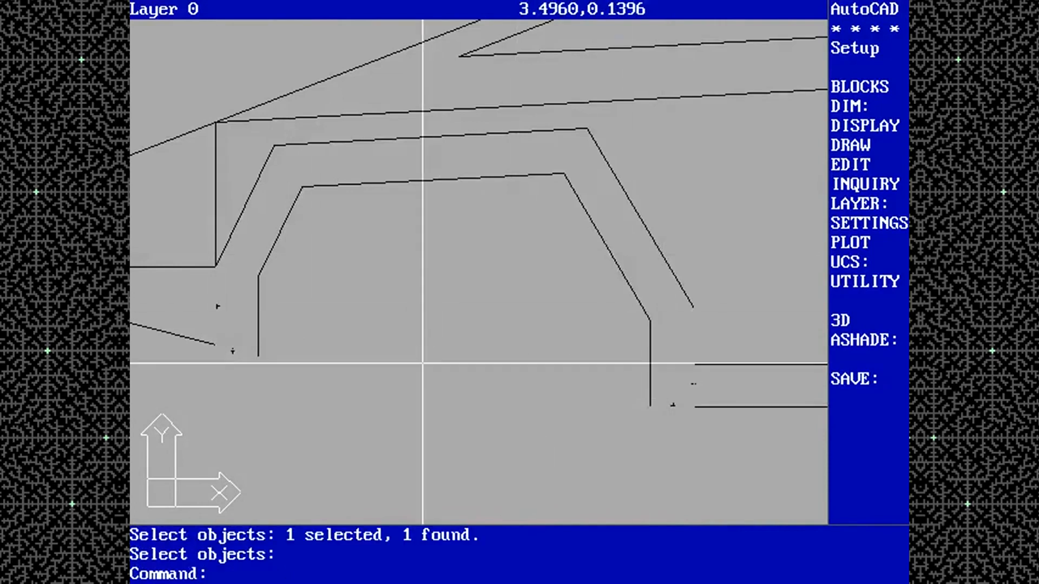
# Erase both lower verticals of the rear arch's outer outline and the tail edge segment below the bumper line
pyautogui.write('zoom')
pyautogui.press('Return')
pyautogui.write('a')
pyautogui.press('Return')
pyautogui.press('Return')
pyautogui.write('w')
pyautogui.press('Return')
pyautogui.click(422, 498)
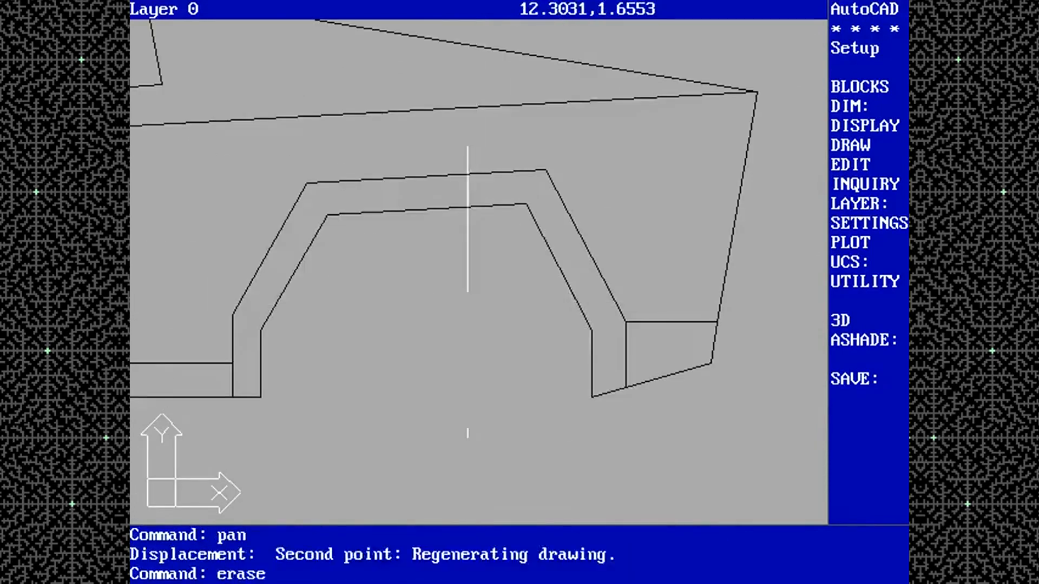
pyautogui.press('Return')
pyautogui.click(626, 350)
pyautogui.click(235, 374)
pyautogui.click(714, 348)
pyautogui.press('Return')
# Zoom out at scale .5 and view the model from viewpoint 0,1,0 to check the arch lines' offset
pyautogui.write('zoom')
pyautogui.press('Return')
pyautogui.write('.5')
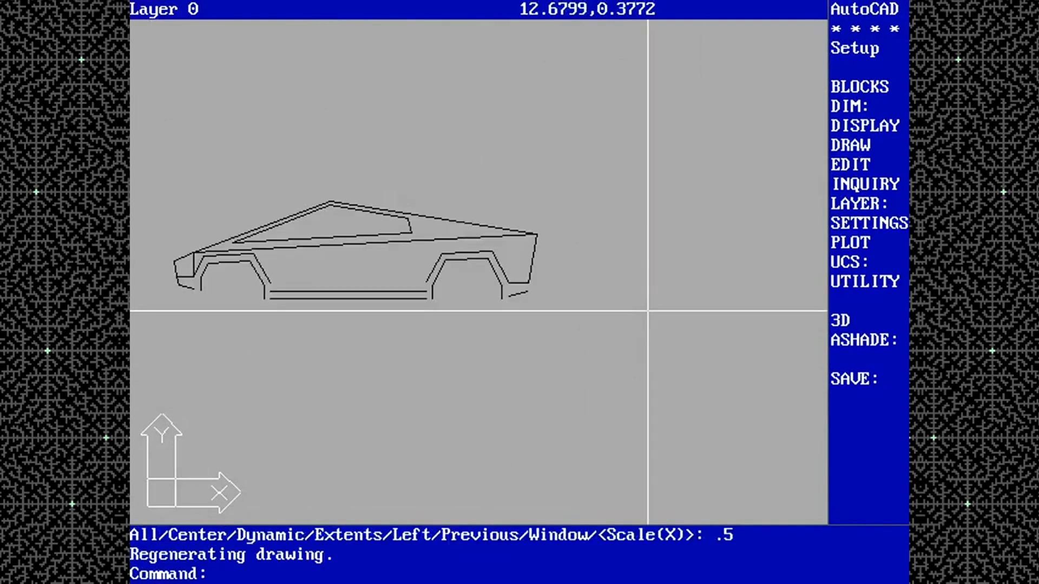
pyautogui.write('vpoint')
pyautogui.press('Return')
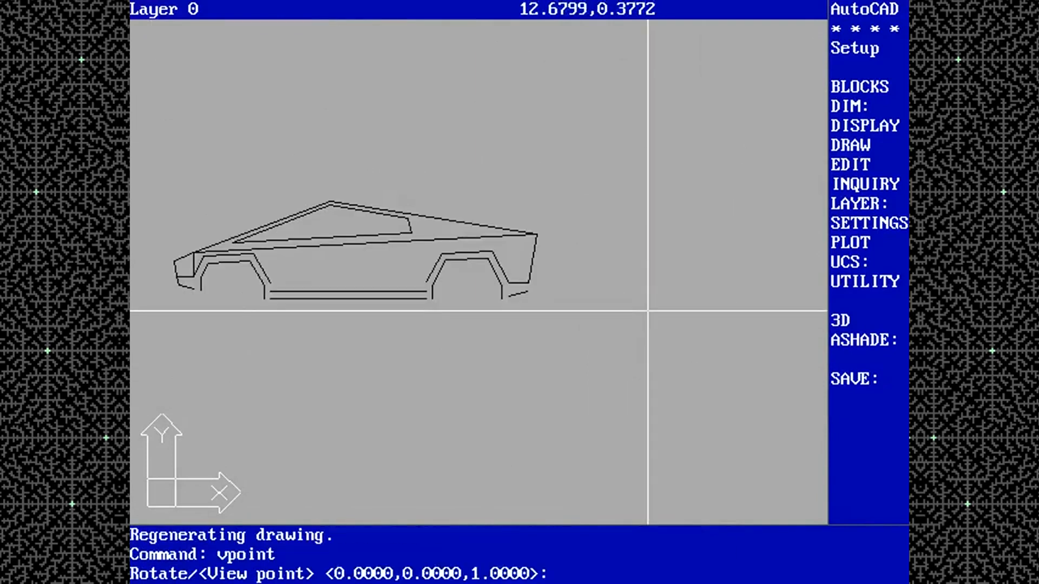
pyautogui.press('Return')
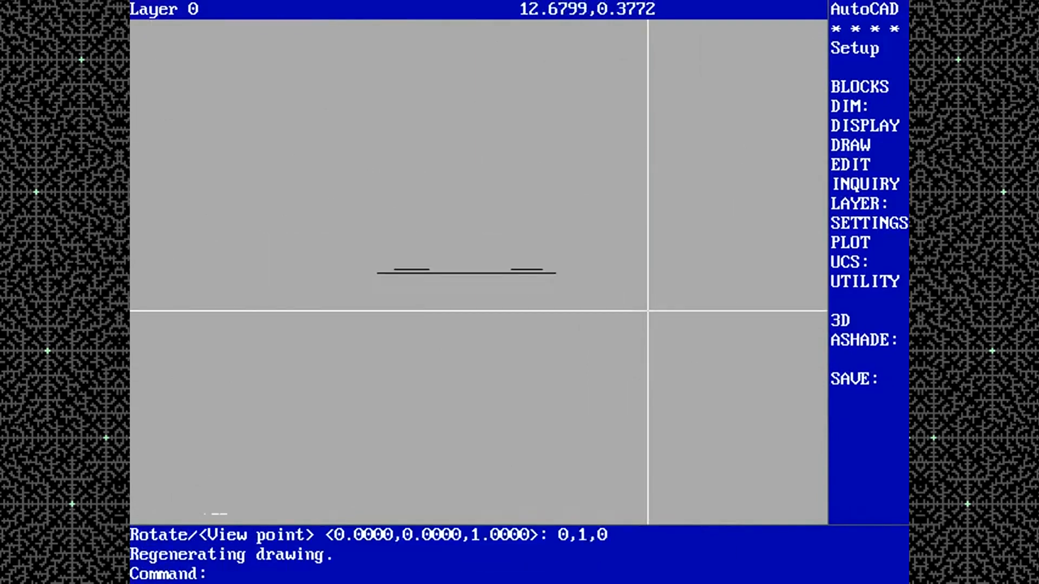
# Return to the plan view of the car
pyautogui.write('plan')
pyautogui.press('Return')
pyautogui.press('Return')
pyautogui.write('zoom')
pyautogui.press('BackSpace')
pyautogui.press('BackSpace')
pyautogui.press('BackSpace')
pyautogui.press('BackSpace')
pyautogui.write('ucs')
pyautogui.press('Return')
pyautogui.write('szoom')
pyautogui.press('Return')
pyautogui.press('Escape')
pyautogui.hotkey('ctrl', 'c')
# Draw a line from the endpoint at the nose tip to @0,0,-.75
pyautogui.write('zoom')
pyautogui.press('Return')
pyautogui.write('w')
pyautogui.press('Return')
pyautogui.write('panline')
pyautogui.press('Return')
pyautogui.write('end')
pyautogui.press('Return')
pyautogui.click(190, 350)
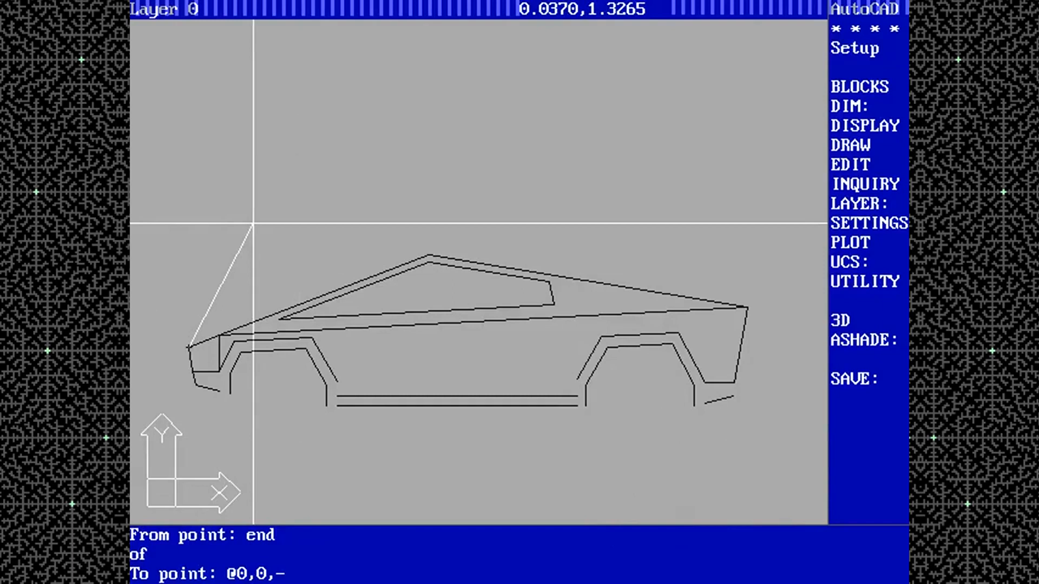
pyautogui.write('.75')
pyautogui.press('Return')
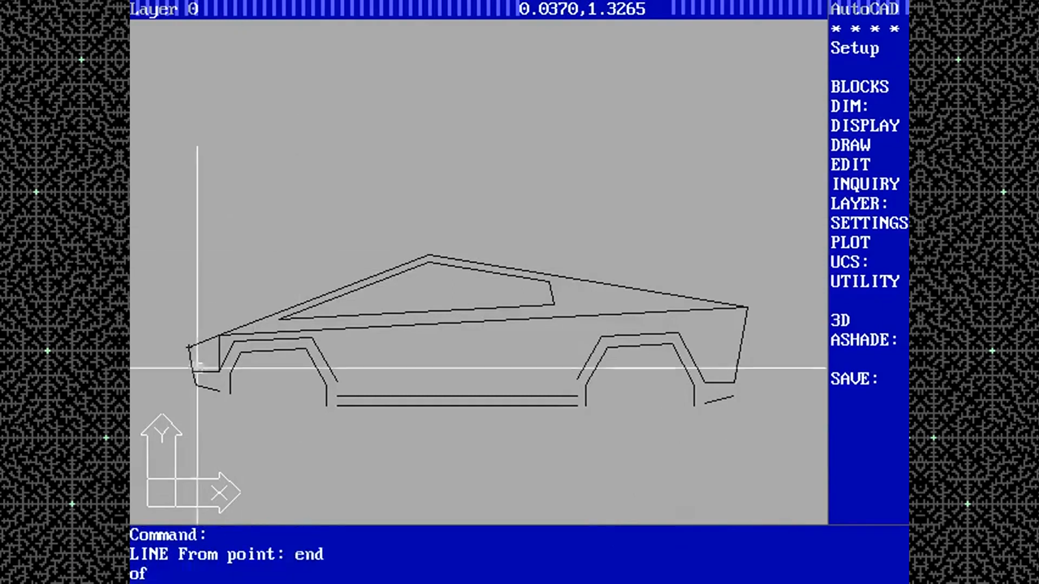
pyautogui.click(195, 364)
pyautogui.write('0,0,-.75')
pyautogui.press('Return')
pyautogui.write('u')
pyautogui.press('Return')
pyautogui.hotkey('ctrl', 'c')
# Draw a line from the nose endpoint of the front bumper line to @0,0,-.75
pyautogui.write('line')
pyautogui.press('Return')
pyautogui.write('end')
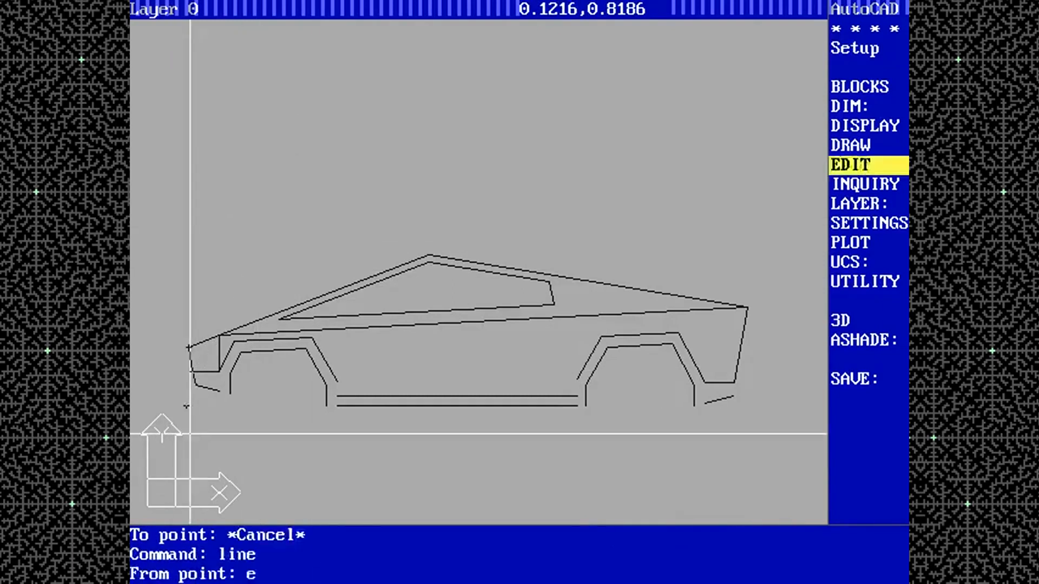
pyautogui.press('Return')
pyautogui.click(194, 368)
pyautogui.write('@0,0,-.75')
pyautogui.press('Return')
pyautogui.press('Return')
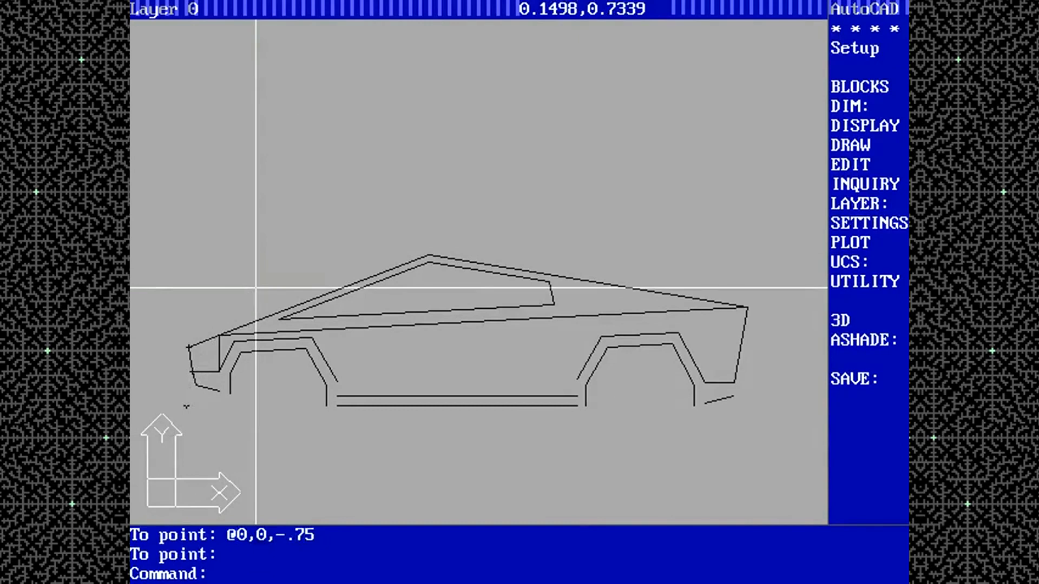
# Draw a line from the lowest front corner of the nose to @0,0,-.75
pyautogui.press('Return')
pyautogui.write('end')
pyautogui.press('Return')
pyautogui.click(197, 385)
pyautogui.write('@0,0,-.75')
pyautogui.press('Return')
pyautogui.press('Return')
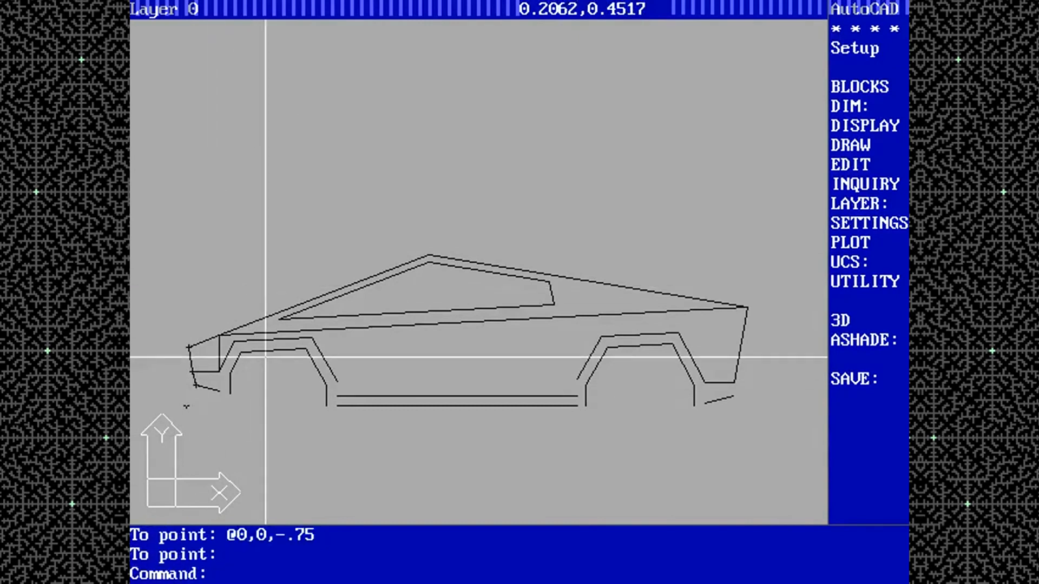
pyautogui.write('line')
pyautogui.press('Return')
pyautogui.write('0,0')
pyautogui.press('Return')
pyautogui.hotkey('ctrl', 'x')
pyautogui.write('ucs')
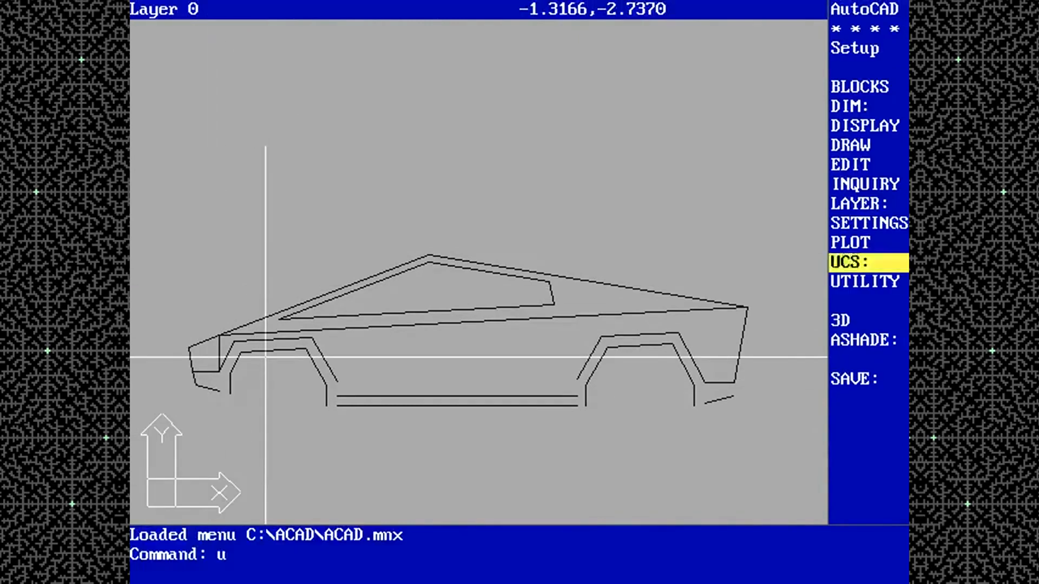
pyautogui.press('Return')
pyautogui.hotkey('ctrl', 'c')
pyautogui.write('line')
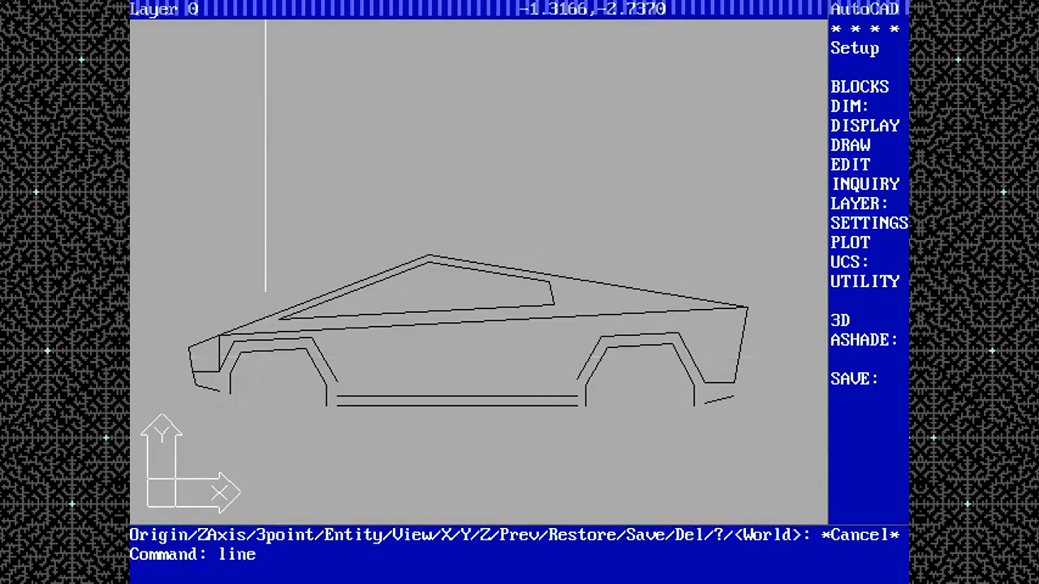
pyautogui.click(429, 255)
pyautogui.write('.5')
pyautogui.press('Return')
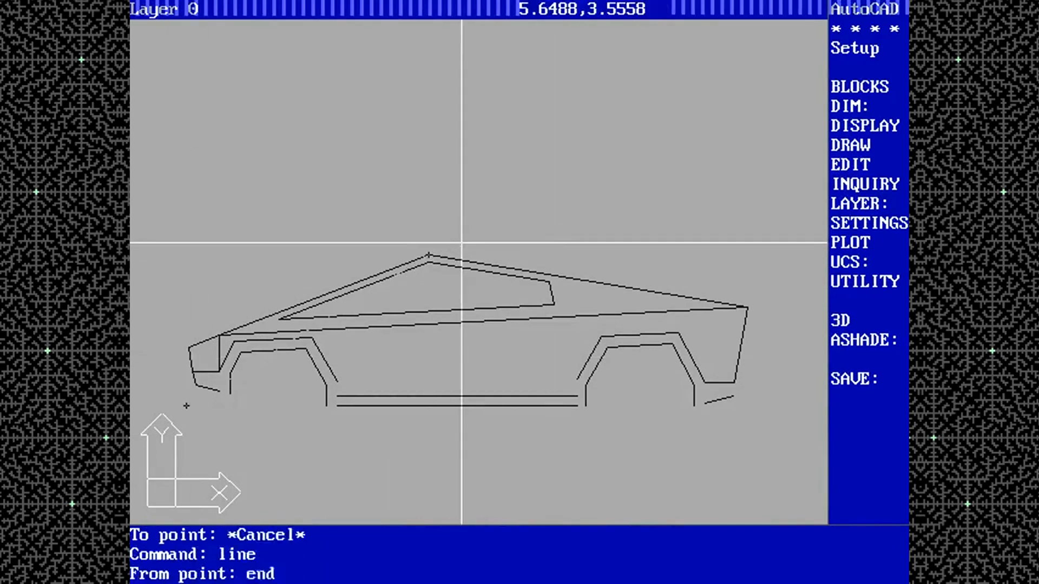
# Draw a line from the endpoint at the roof peak to @0,0,-.5
pyautogui.press('Return')
pyautogui.click(429, 255)
pyautogui.write('@0,0,-.5')
pyautogui.press('Return')
pyautogui.press('Return')
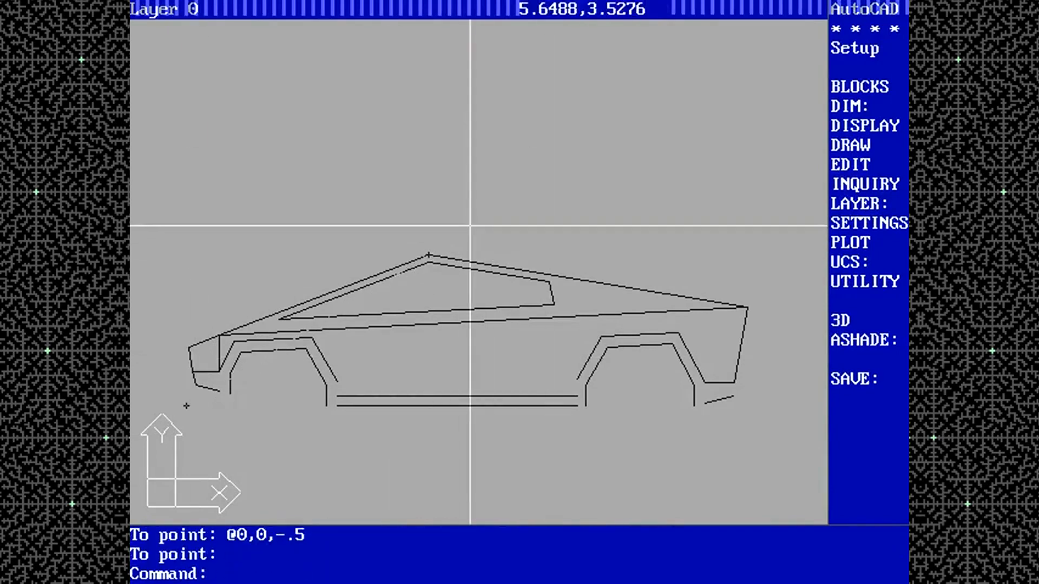
# Restore the World UCS and show its plan view
pyautogui.write('ucs')
pyautogui.press('Return')
pyautogui.press('Return')
pyautogui.write('plan')
pyautogui.press('Return')
pyautogui.press('Return')
# Set the 3D viewpoint to -1,-1,.5 and zoom in on the car with a window
pyautogui.write('vpoint')
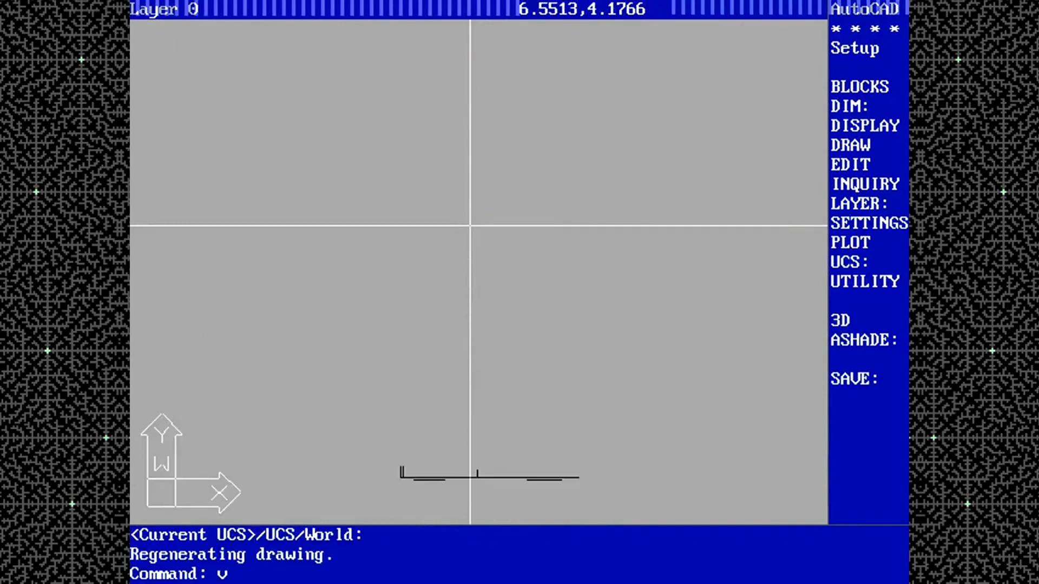
pyautogui.press('Return')
pyautogui.write('-1,-1,.5')
pyautogui.press('Return')
pyautogui.write('zoom')
pyautogui.press('Return')
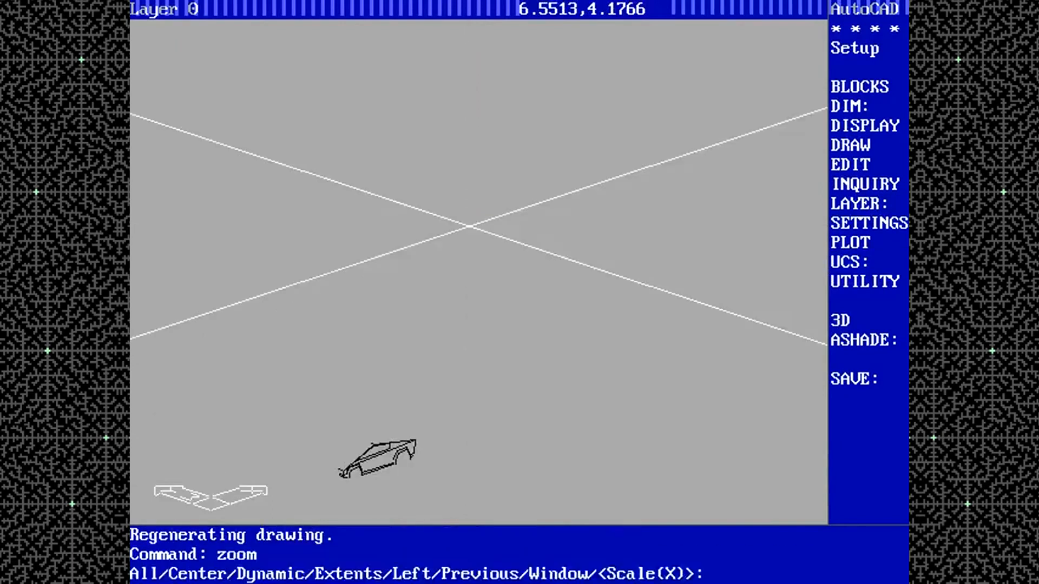
pyautogui.write('w')
pyautogui.press('Return')
# Save the drawing under its default file name
pyautogui.write('save')
pyautogui.press('Return')
pyautogui.press('Return')
# Create a layer named BODY, make it current and set its colour to blue
pyautogui.write('layer n body s body c blue')
pyautogui.hotkey('ctrl', 'c')
pyautogui.write('layer')
pyautogui.press('Return')
pyautogui.write('c')
pyautogui.press('Return')
pyautogui.write('blue')
pyautogui.press('Return')
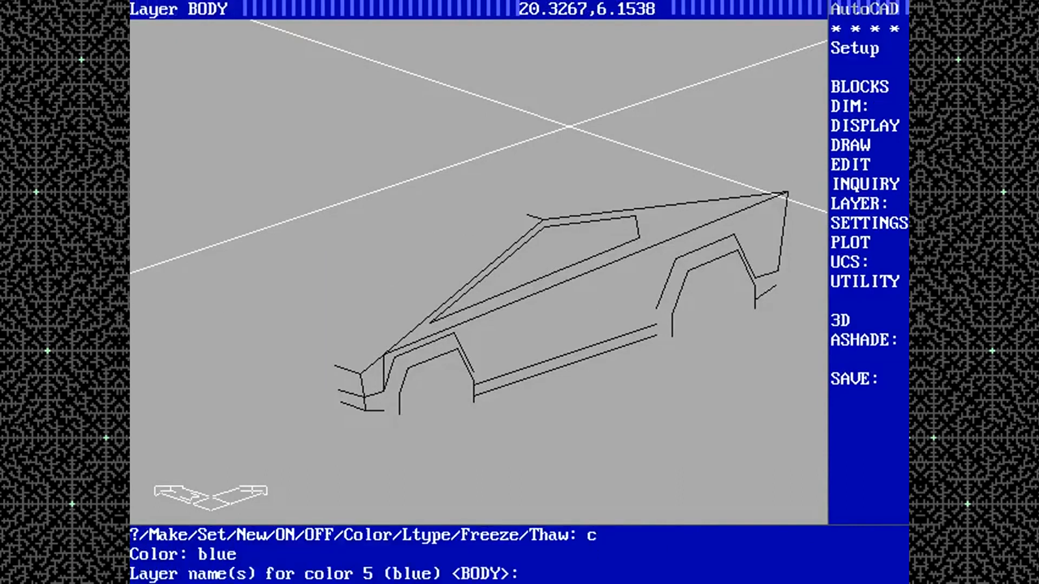
pyautogui.press('Return')
pyautogui.press('Return')
# Change the BODY layer's colour to red
pyautogui.press('Return')
pyautogui.write('c')
pyautogui.press('Return')
pyautogui.write('red')
pyautogui.press('Return')
pyautogui.press('Return')
pyautogui.press('Return')
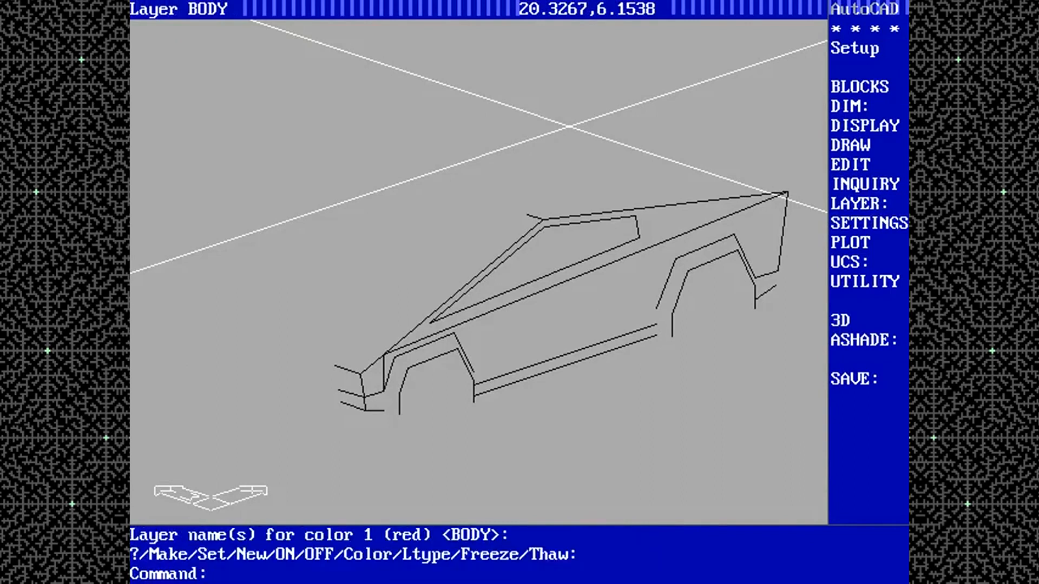
# Build a 3D face over the upper nose section, snapped to endpoints on the front fender, nose tip depth line and bumper line
pyautogui.write('zoom')
pyautogui.press('Return')
pyautogui.write('w')
pyautogui.press('Return')
pyautogui.click(320, 301)
pyautogui.click(494, 442)
pyautogui.write('3dface')
pyautogui.press('Return')
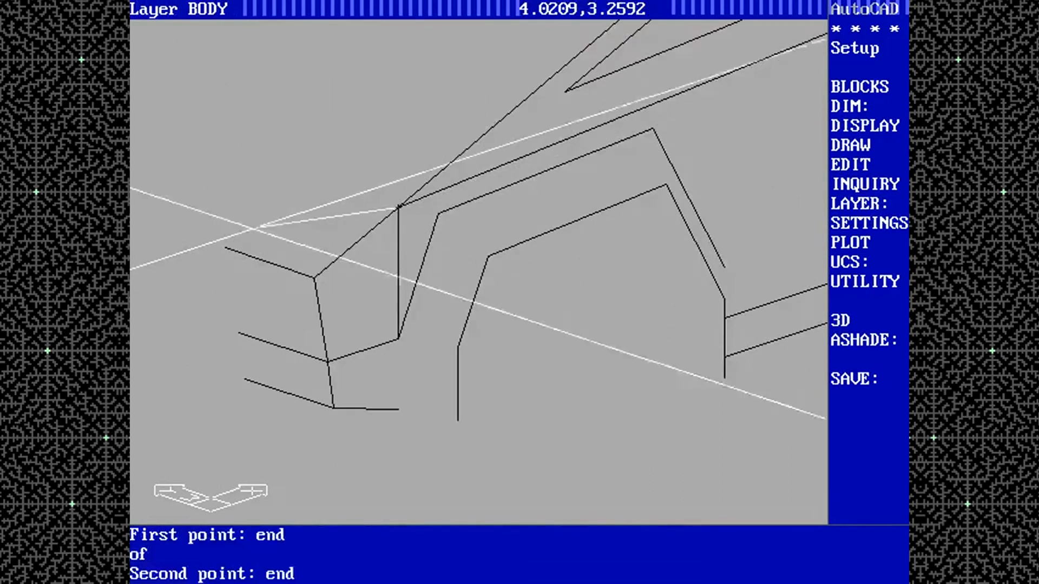
pyautogui.write('end')
pyautogui.press('Return')
pyautogui.click(399, 339)
pyautogui.press('Return')
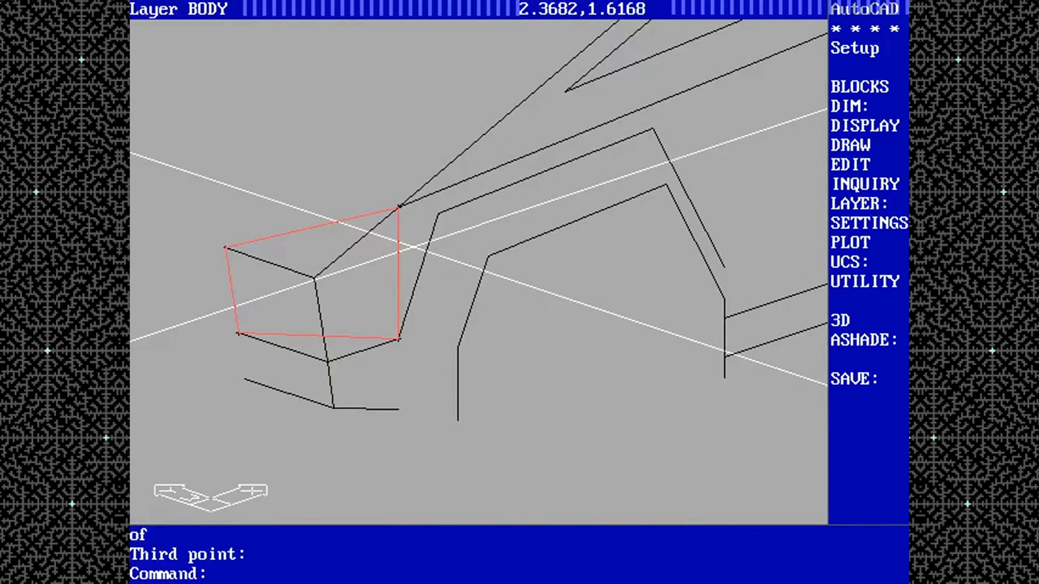
# Build a 3D face over the lower front bumper, snapped to the endpoints of the bumper line and the lowest nose line
pyautogui.press('Return')
pyautogui.write('end')
pyautogui.press('Return')
pyautogui.click(406, 412)
pyautogui.write('end')
pyautogui.press('Return')
pyautogui.click(399, 340)
pyautogui.write('end')
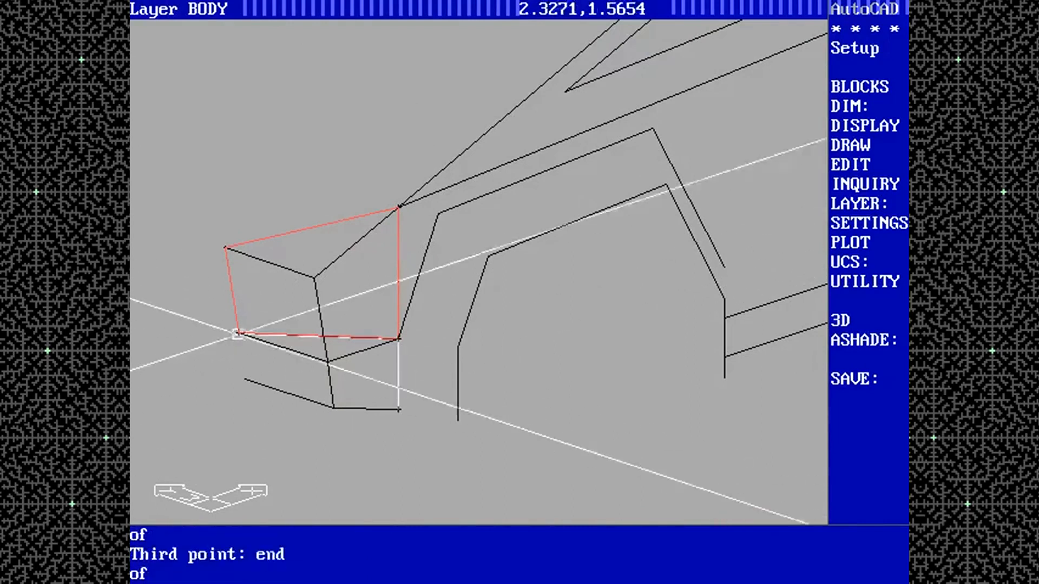
# Restore the UCS named front and show its plan view with the whole side profile
pyautogui.write('ucs')
pyautogui.press('Return')
pyautogui.write('r')
pyautogui.press('Return')
pyautogui.write('front')
pyautogui.press('Return')
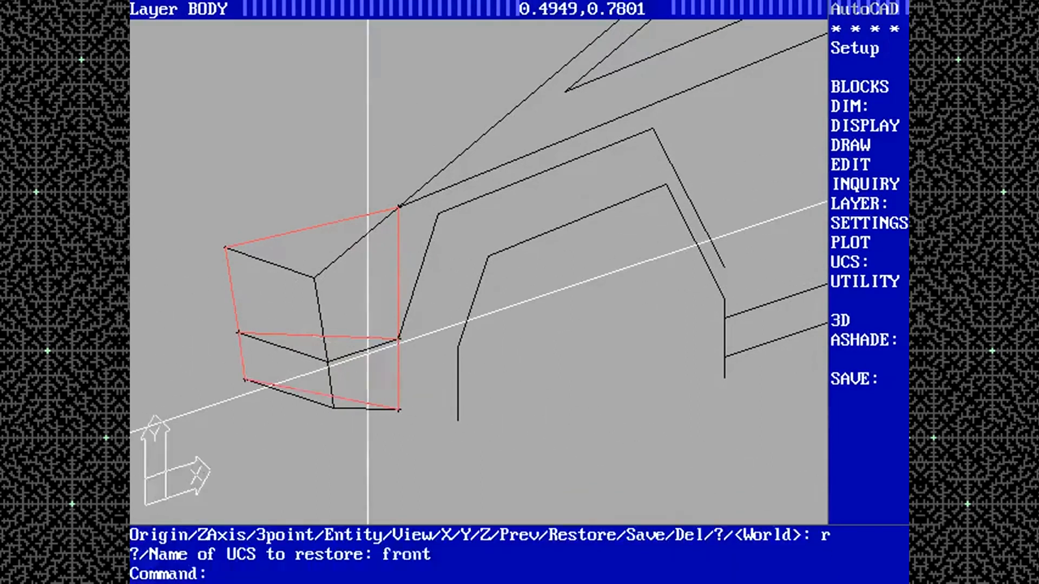
pyautogui.write('plan')
pyautogui.press('Return')
pyautogui.press('Return')
pyautogui.write('n')
pyautogui.press('Return')
pyautogui.click(428, 248)
pyautogui.click(440, 121)
# Save the drawing as CYBRTK05
pyautogui.write('save')
pyautogui.press('Return')
pyautogui.press('Return')
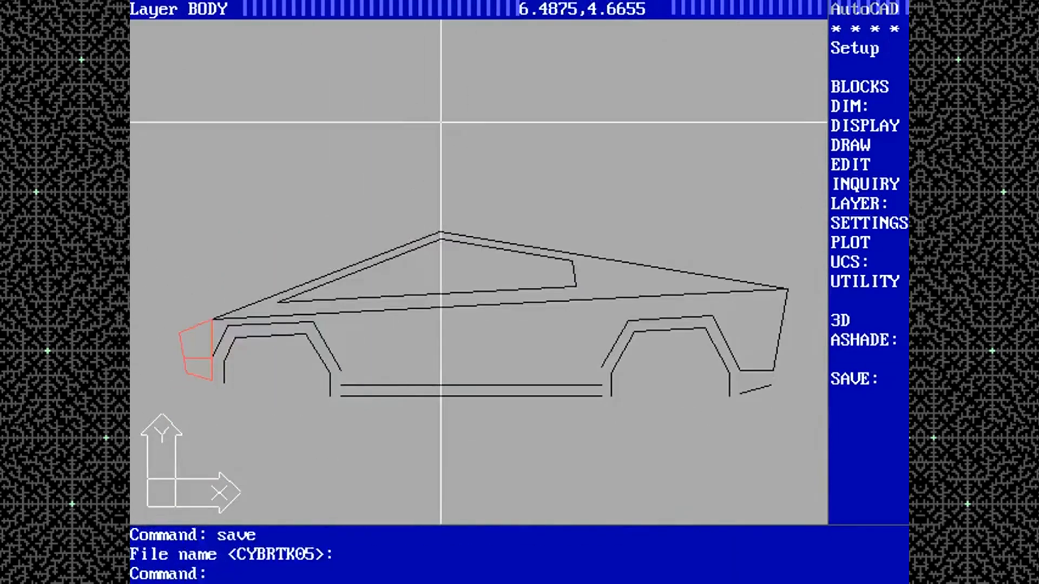
# Make layer 0 the current layer
pyautogui.write('lineu')
pyautogui.press('Return')
pyautogui.write('layer')
pyautogui.press('Return')
pyautogui.write('s')
pyautogui.press('Return')
pyautogui.write('0')
pyautogui.press('Return')
pyautogui.press('Return')
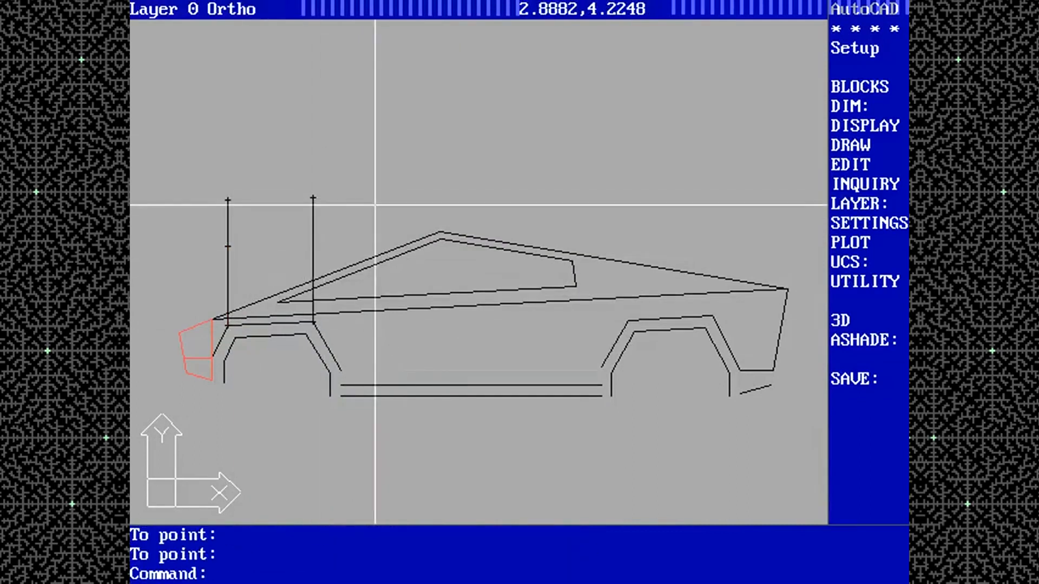
# Draw vertical construction lines from the upper corners of the rear wheel arch up past the body line
pyautogui.press('Return')
pyautogui.write('end')
pyautogui.press('Return')
pyautogui.click(628, 322)
pyautogui.click(628, 214)
pyautogui.press('Return')
pyautogui.press('Return')
pyautogui.write('end')
pyautogui.press('Return')
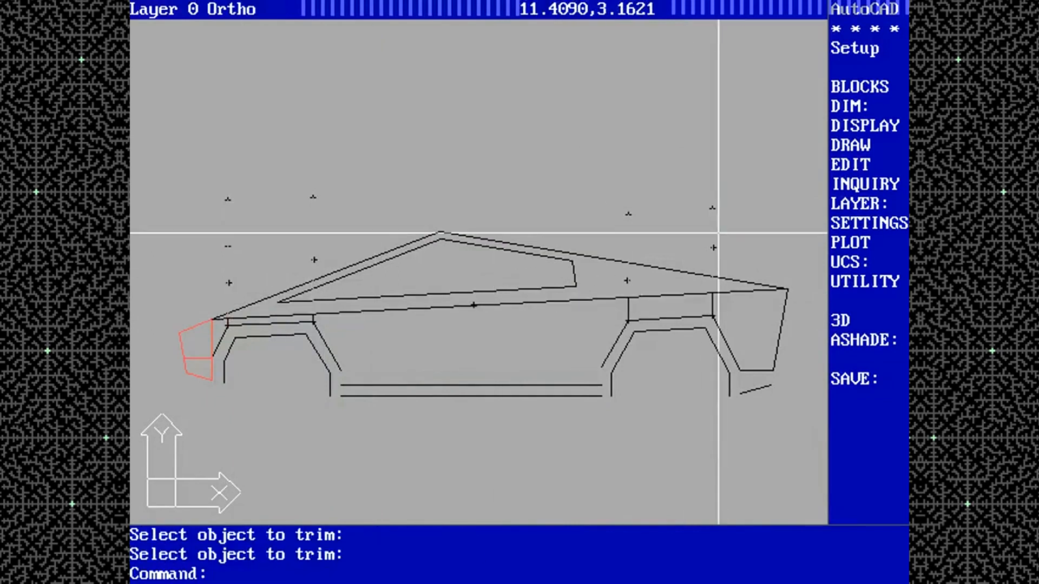
# Draw a horizontal line from the rear wheel arch's upper rear corner out past the tail edge
pyautogui.write('line')
pyautogui.press('Return')
pyautogui.write('end')
pyautogui.press('Return')
pyautogui.click(713, 315)
pyautogui.click(813, 316)
pyautogui.press('Return')
# Trim the horizontal rear line where it passes the tail edge
pyautogui.write('tetrim')
pyautogui.press('Return')
pyautogui.click(781, 301)
pyautogui.press('Return')
pyautogui.click(797, 315)
pyautogui.press('Return')
# Make layer BODY the current layer
pyautogui.write('layer')
pyautogui.press('Return')
pyautogui.write('s')
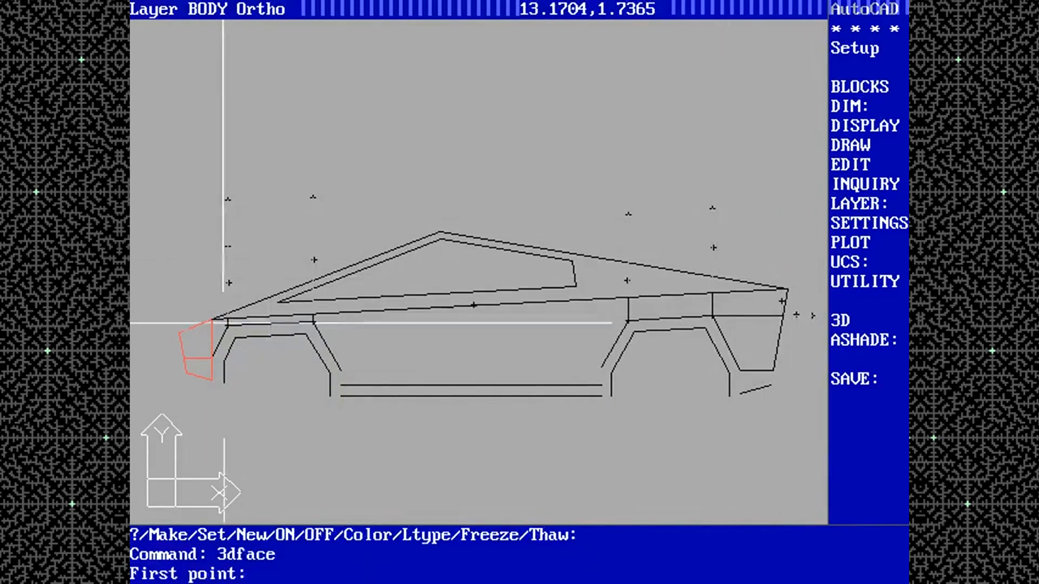
# Build a 3D face over the strip between the front wheel arch and the body line, with Ortho off and endpoint snaps
pyautogui.write('ce')
pyautogui.press('Return')
pyautogui.write('end')
pyautogui.press('Return')
pyautogui.click(230, 327)
pyautogui.write('end')
pyautogui.press('Return')
pyautogui.press('F8')
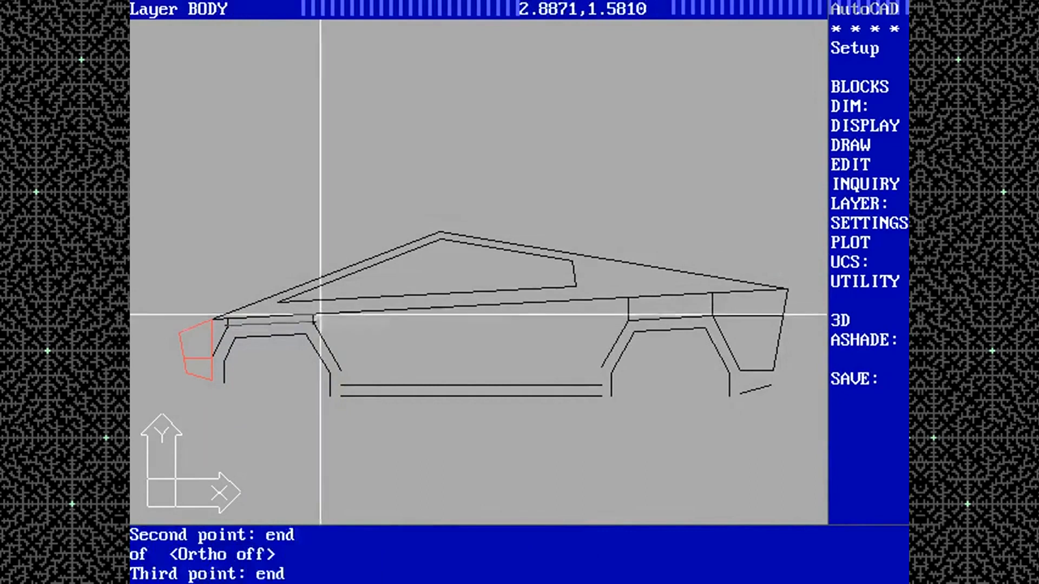
pyautogui.click(312, 315)
# Continue the 3D face along the body line to the vertical line above the rear wheel arch's front corner
pyautogui.write('end')
pyautogui.press('Return')
pyautogui.click(629, 296)
pyautogui.write('end')
pyautogui.press('Return')
pyautogui.click(628, 321)
# Build connected 3D faces over the door area and the rocker panel between the two wheel arches
pyautogui.write('end')
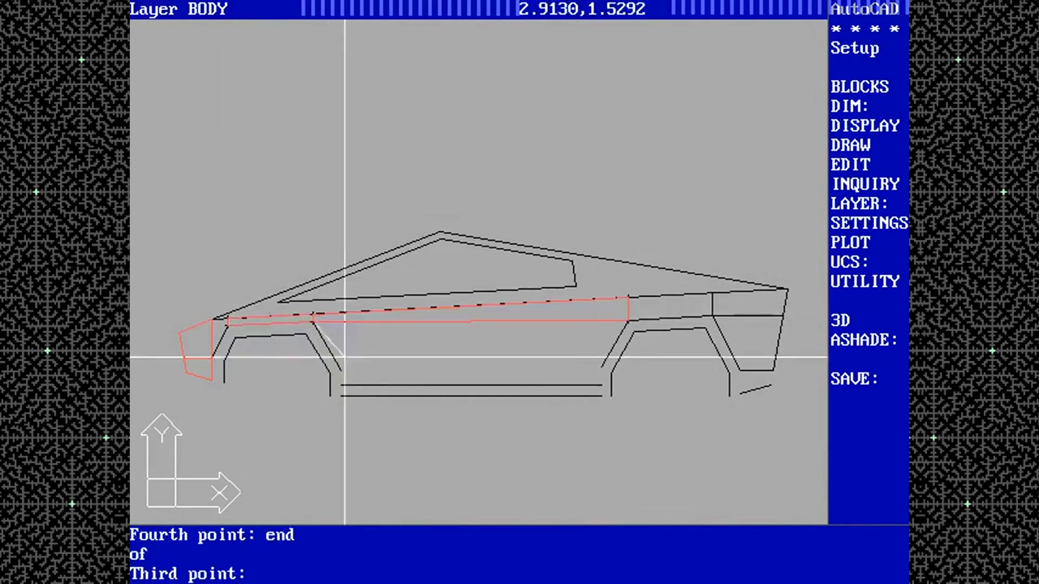
pyautogui.press('Return')
pyautogui.click(341, 385)
pyautogui.write('end')
pyautogui.press('Return')
pyautogui.click(341, 396)
pyautogui.write('end')
pyautogui.press('Return')
pyautogui.click(603, 397)
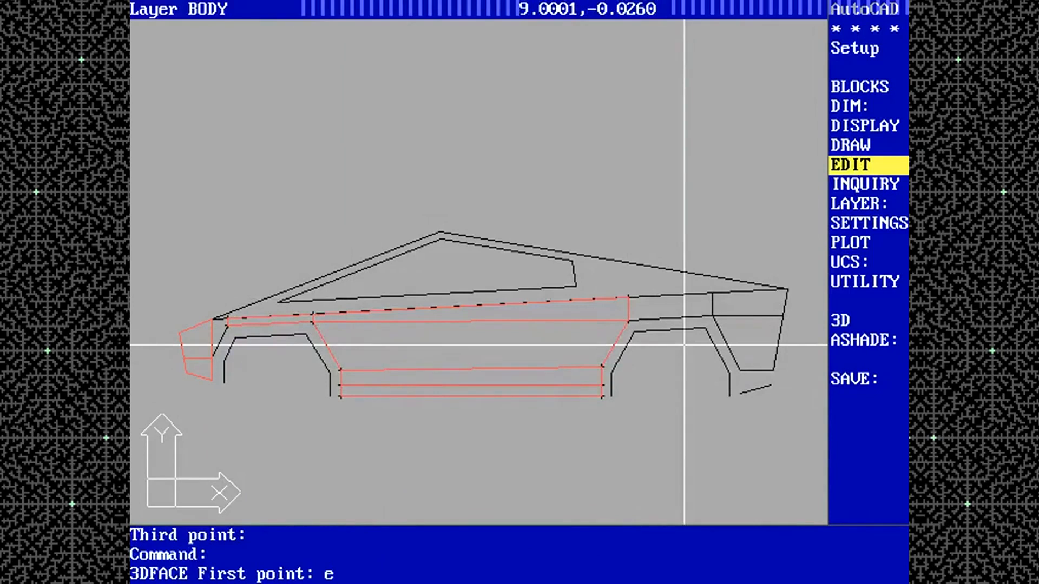
# Build a 3D face over the strip between the rear wheel arch and the body line using endpoint snaps
pyautogui.write('nd')
pyautogui.press('Return')
pyautogui.click(629, 297)
pyautogui.write('end')
pyautogui.press('Return')
pyautogui.click(713, 292)
pyautogui.write('end')
pyautogui.press('Return')
# Build 3D faces over the rear quarter section between the rear wheel arch and the tail edge
pyautogui.write('end')
pyautogui.press('Return')
pyautogui.click(783, 316)
pyautogui.write('end')
pyautogui.press('Return')
pyautogui.click(713, 316)
pyautogui.write('end')
pyautogui.press('Return')
# Build 3D faces over the front leg and front slope of the rear wheel arch trim, snapping to endpoints
pyautogui.press('Return')
pyautogui.click(575, 419)
pyautogui.click(768, 282)
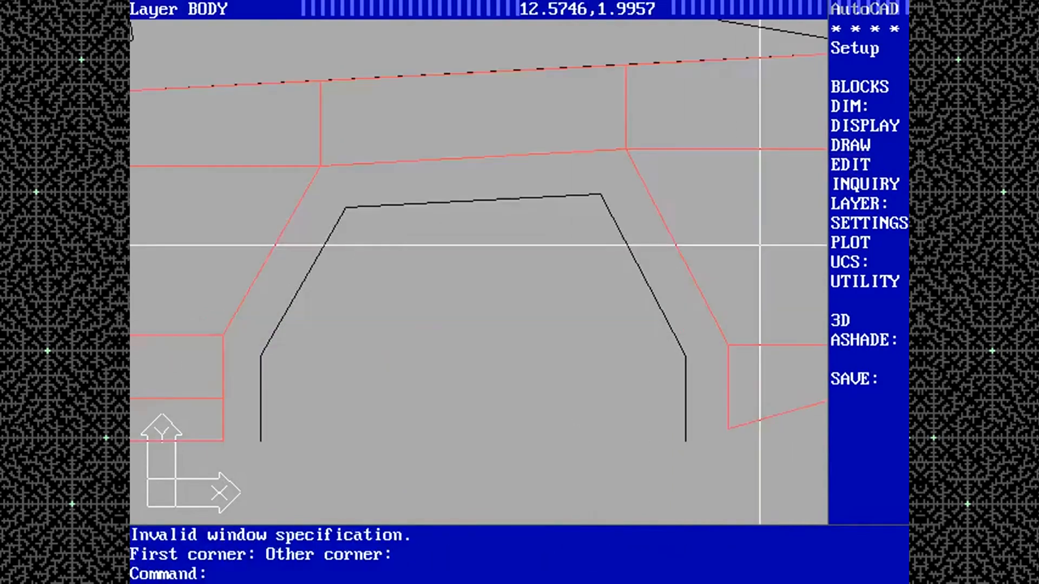
pyautogui.click(223, 441)
pyautogui.write('end')
pyautogui.click(261, 442)
pyautogui.click(261, 355)
pyautogui.click(223, 335)
pyautogui.click(320, 166)
pyautogui.click(345, 208)
# Continue the 3D faces over the top, rear slope and rear leg of the rear wheel arch trim
pyautogui.click(601, 193)
pyautogui.click(626, 149)
pyautogui.click(728, 345)
pyautogui.click(685, 356)
pyautogui.click(686, 441)
pyautogui.click(726, 429)
# Frame the nose and front wheel arch with a zoom window
pyautogui.write('w')
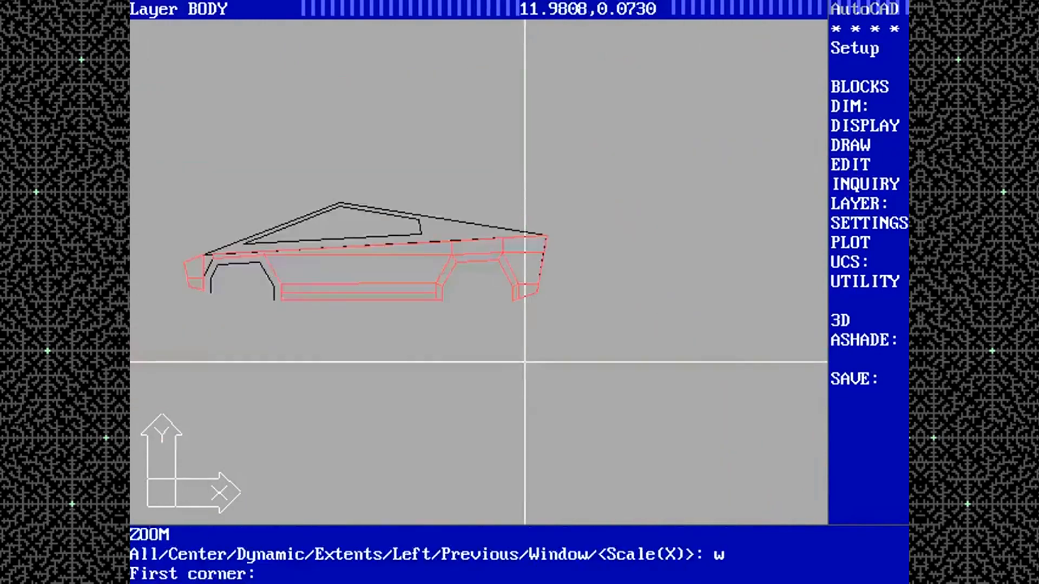
pyautogui.click(164, 237)
pyautogui.click(310, 313)
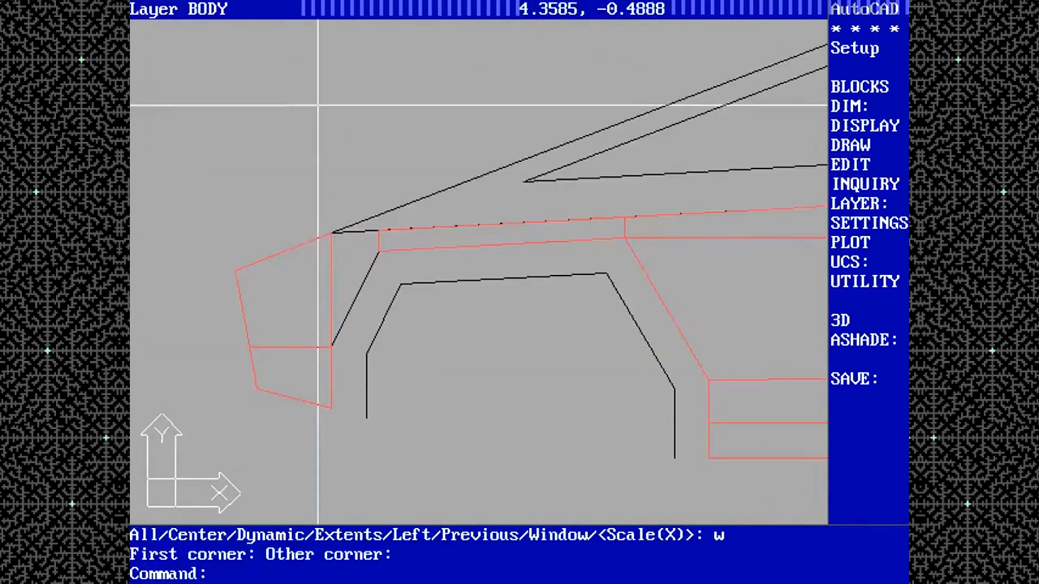
pyautogui.write('3dface')
pyautogui.press('Return')
pyautogui.write('end')
pyautogui.click(332, 408)
pyautogui.click(366, 419)
pyautogui.hotkey('ctrl', 'c')
# Build a 3D face over the gap between the nose's rear edge and the strip above the front wheel arch
pyautogui.click(379, 231)
pyautogui.click(331, 233)
pyautogui.write('nd')
pyautogui.click(333, 346)
pyautogui.click(379, 252)
# Build connected 3D faces over the front leg, front slope and top of the front wheel arch trim
pyautogui.click(331, 408)
pyautogui.click(368, 419)
pyautogui.click(366, 355)
pyautogui.click(332, 347)
pyautogui.click(400, 282)
pyautogui.click(401, 282)
pyautogui.click(608, 273)
pyautogui.click(625, 239)
# Extend the 3D faces down the rear slope and rear leg of the front wheel arch trim
pyautogui.click(708, 380)
pyautogui.click(675, 387)
pyautogui.click(674, 458)
pyautogui.click(709, 458)
pyautogui.press('Return')
# Try an oblique 3D viewpoint of the whole drawing from the current UCS
pyautogui.write('zoom')
pyautogui.press('Return')
pyautogui.write('a')
pyautogui.press('Return')
pyautogui.write('vpoint')
pyautogui.press('Return')
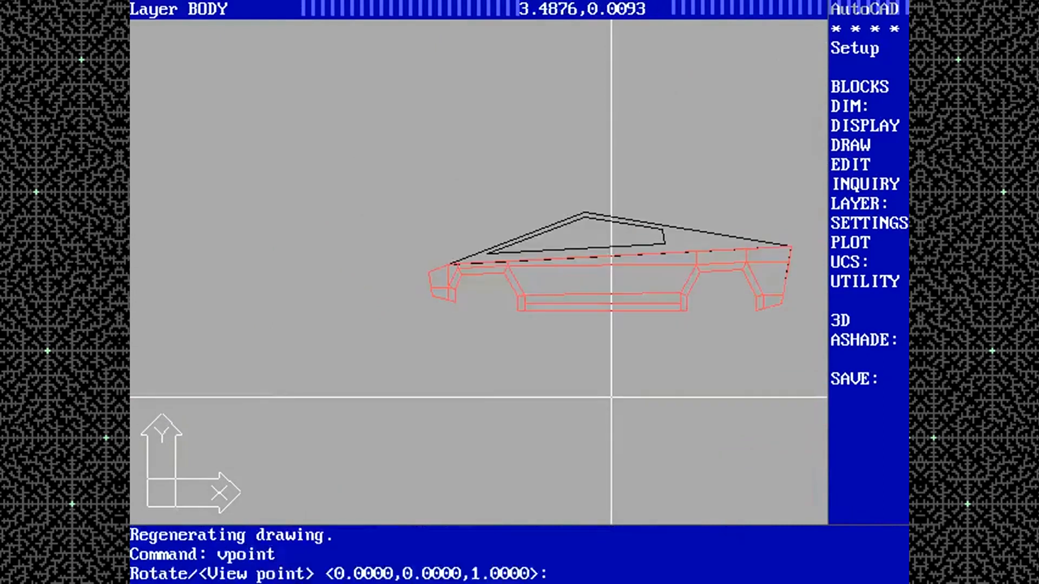
pyautogui.write('r.5')
pyautogui.press('Return')
pyautogui.write('zoom')
pyautogui.press('Return')
pyautogui.write('w')
pyautogui.press('Return')
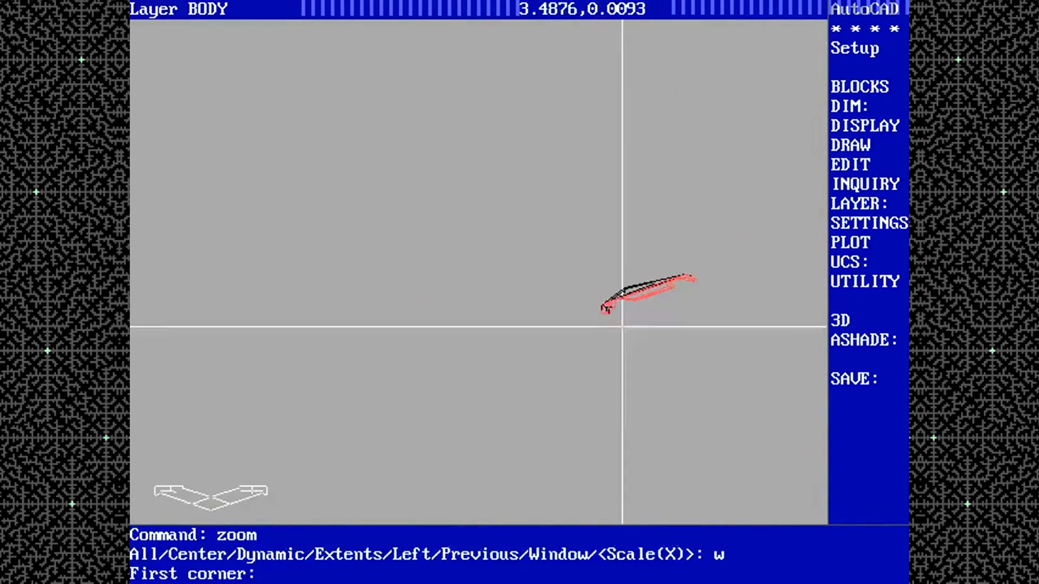
pyautogui.hotkey('ctrl', 'c')
# Restore the World UCS for a close oblique view of the body and save the drawing as CYBRTK05
pyautogui.write('ucs')
pyautogui.press('Return')
pyautogui.write('w')
pyautogui.press('Return')
pyautogui.click(311, 419)
pyautogui.click(425, 471)
pyautogui.write('save')
pyautogui.press('Return')
pyautogui.press('Return')
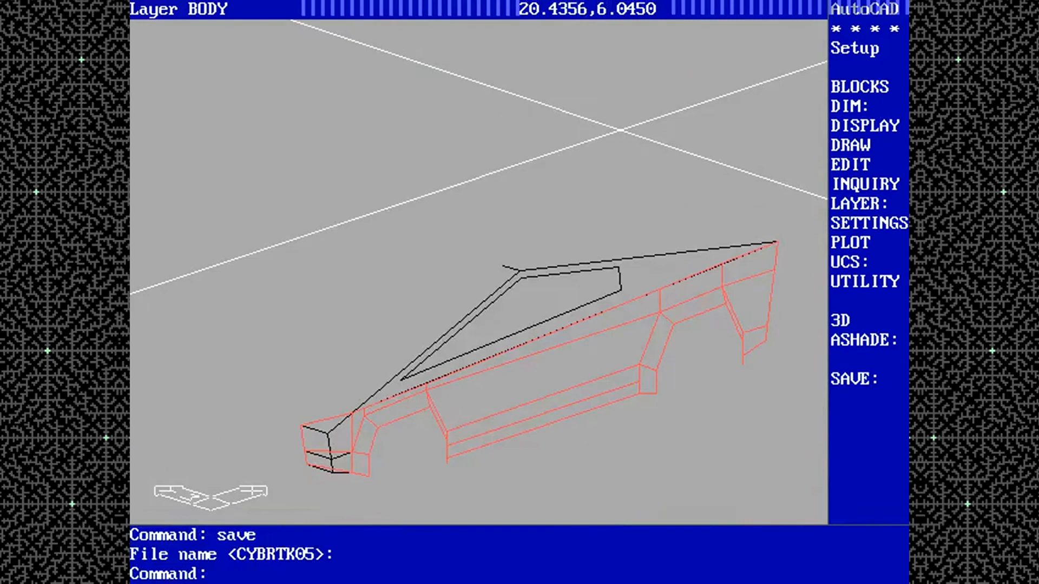
# Build a 3D face over the upper side, from the hood corner over the roof peak to the tail corner
pyautogui.write('3dface')
pyautogui.press('Return')
pyautogui.write('end')
pyautogui.press('Return')
pyautogui.click(352, 413)
pyautogui.write('end')
pyautogui.press('Return')
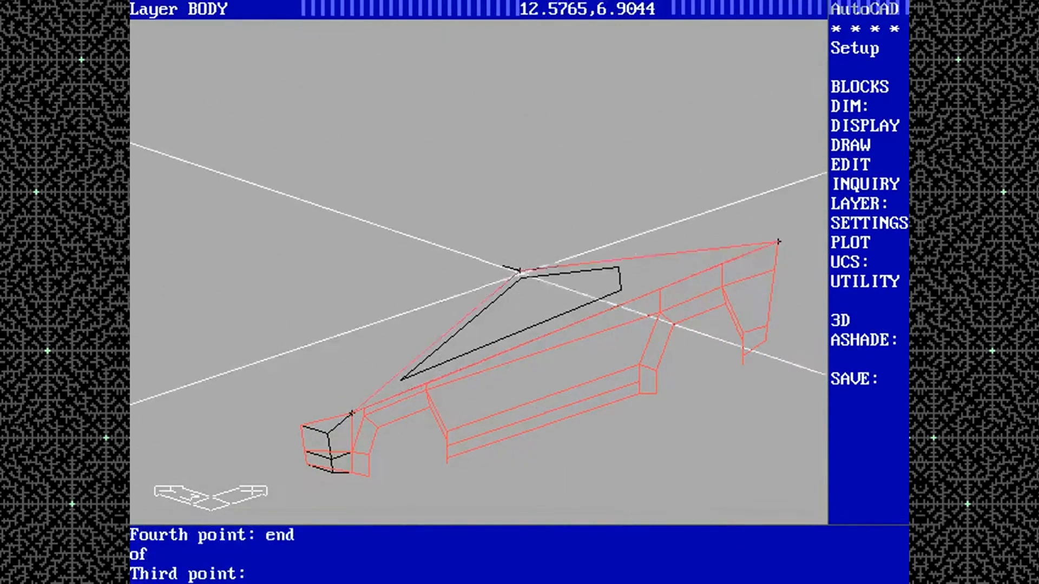
# Check the body with hidden lines removed and regenerate the wireframe display
pyautogui.write('hide')
pyautogui.press('Return')
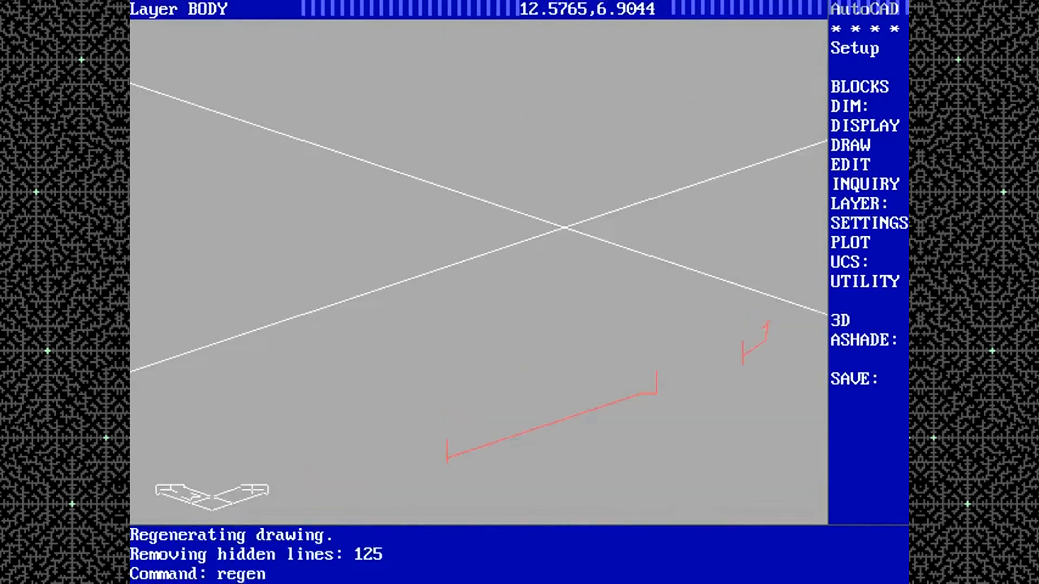
pyautogui.write('regen')
pyautogui.press('Return')
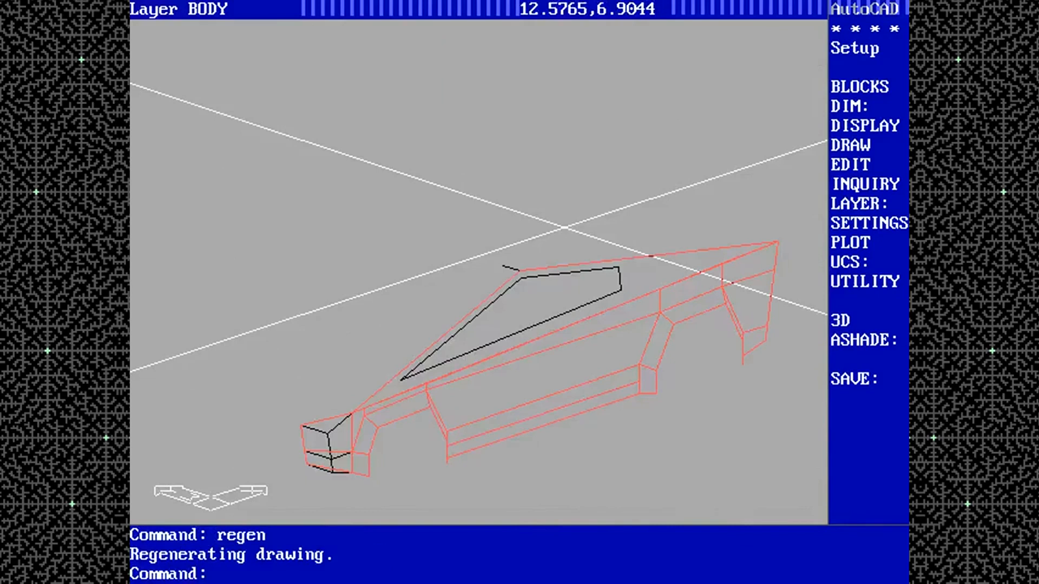
# Turn off the layer with the black outline wireframe and check the body faces with hidden lines removed
pyautogui.press('Return')
pyautogui.write('off')
pyautogui.press('Return')
pyautogui.write('hide')
pyautogui.press('Return')
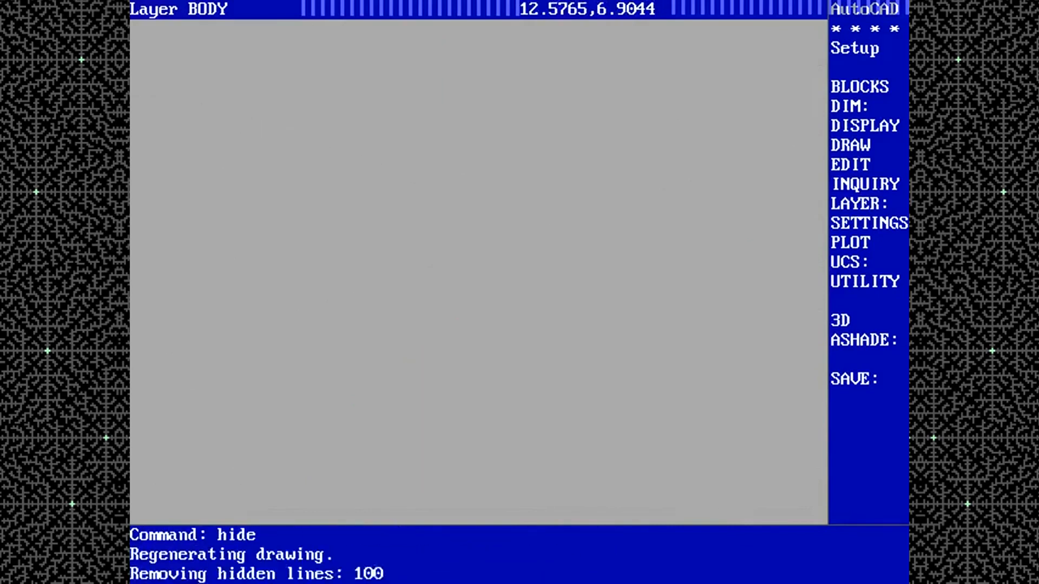
pyautogui.write('regen')
pyautogui.press('Return')
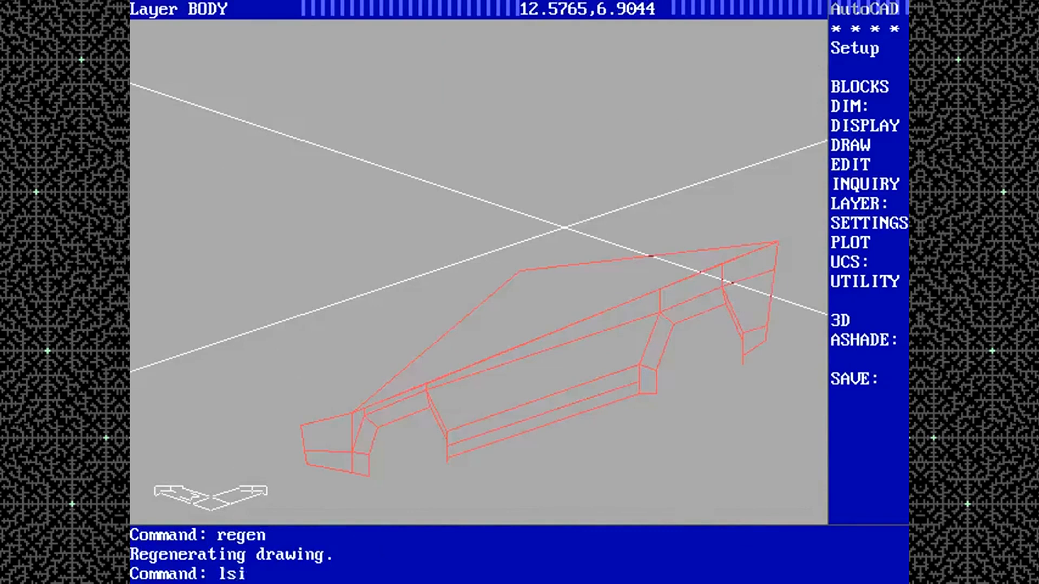
# Save the drawing under its current name
pyautogui.press('Return')
pyautogui.write('save')
pyautogui.press('Return')
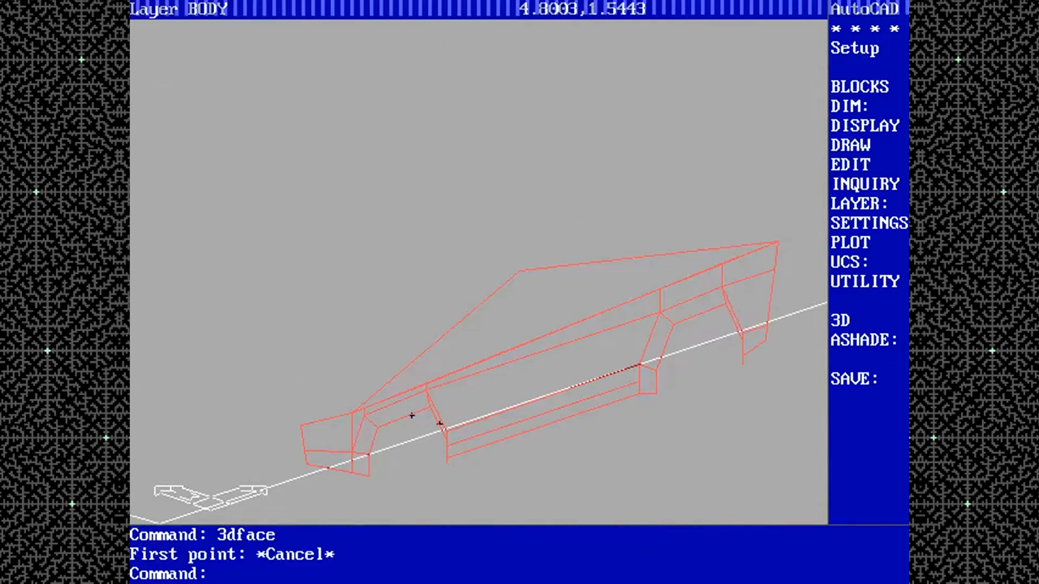
# Check the red body faces again with hidden lines removed, restoring the wireframe display each time
pyautogui.write('hide')
pyautogui.press('Return')
pyautogui.write('regen')
pyautogui.press('Return')
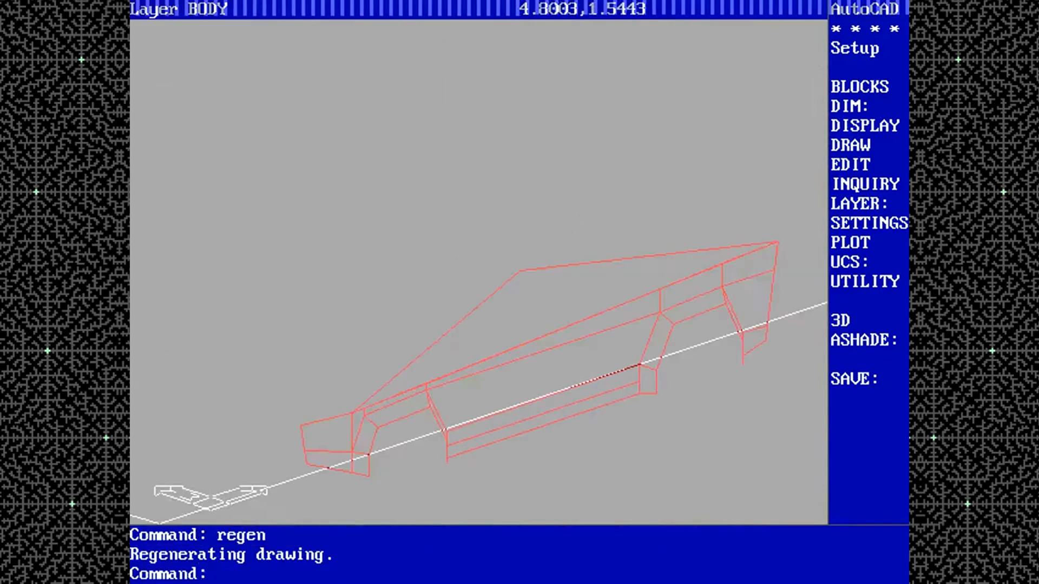
pyautogui.write('hide')
pyautogui.press('Return')
pyautogui.write('regen')
pyautogui.press('Return')
# Move the entire body side in plan view from base point 0,0 to 0,-2.25
pyautogui.write('plan')
pyautogui.press('Return')
pyautogui.press('Return')
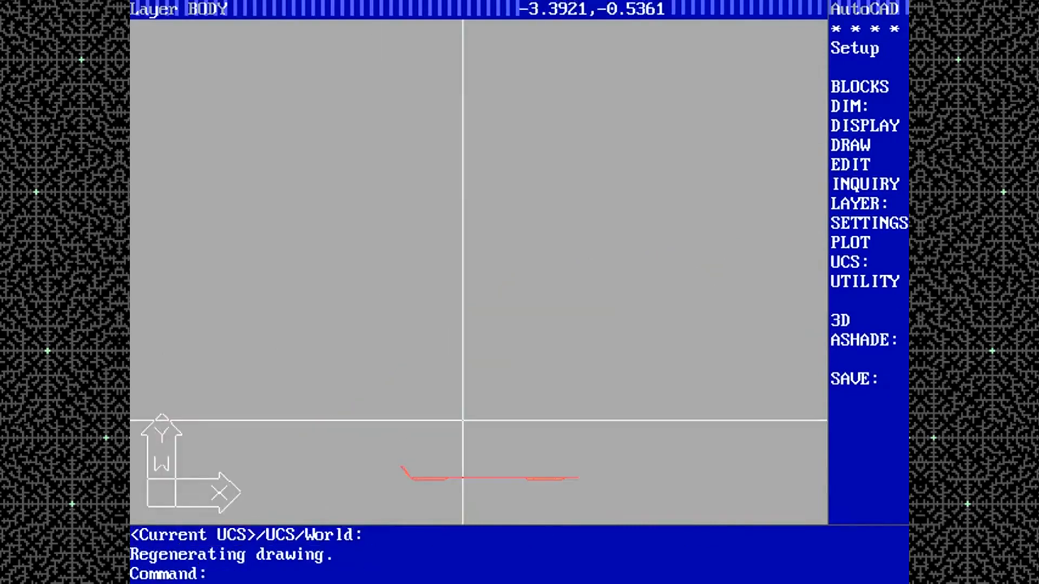
pyautogui.click(379, 447)
pyautogui.click(640, 501)
pyautogui.press('Return')
pyautogui.write('0,0')
pyautogui.press('Return')
pyautogui.write('0,-2.25')
pyautogui.press('Return')
# Mirror the body side across the X axis through 0,0, keeping the original side
pyautogui.write('mirror')
pyautogui.press('Return')
pyautogui.write('0,0')
pyautogui.press('Return')
pyautogui.write('0,1')
pyautogui.press('Return')
pyautogui.press('Return')
# Return to an oblique 3D viewpoint framed tightly on the two body sides
pyautogui.write('0,0')
pyautogui.press('Return')
pyautogui.write('0.5')
pyautogui.press('Return')
pyautogui.write('zoom')
pyautogui.press('Return')
pyautogui.write('w')
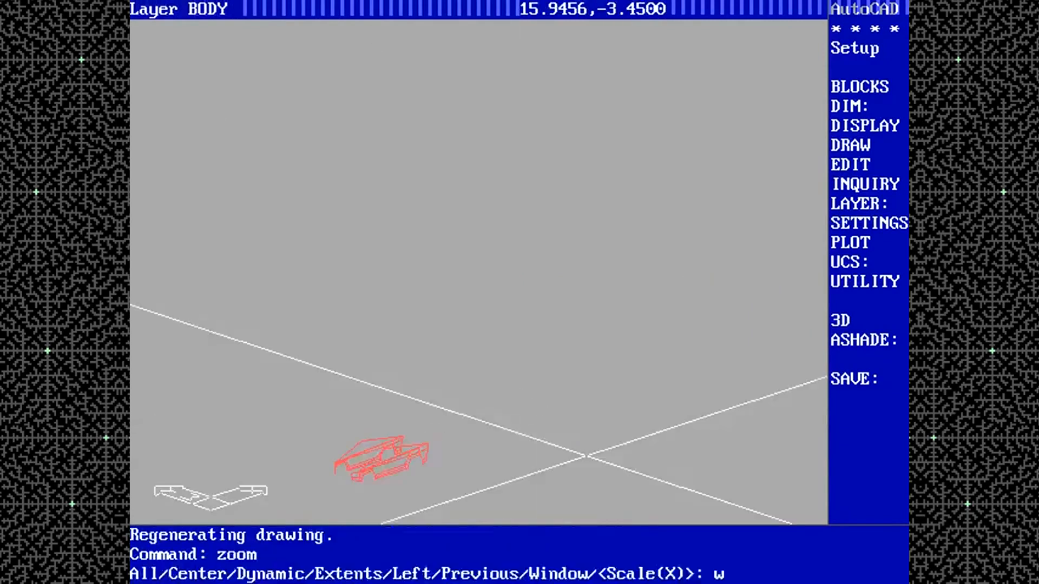
pyautogui.press('Return')
pyautogui.click(445, 410)
pyautogui.click(315, 496)
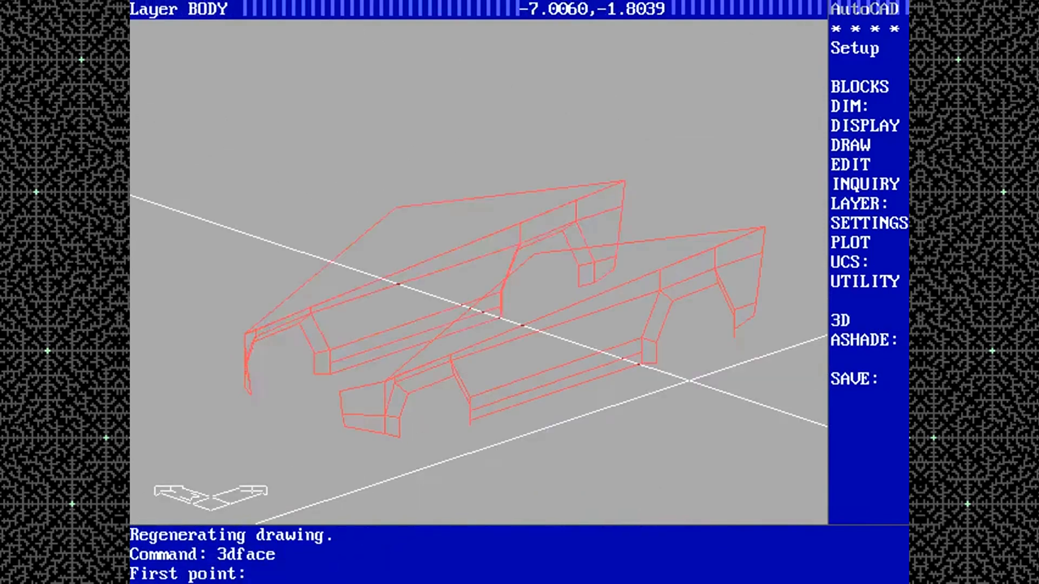
# Bridge the two body sides with a 3D face from the roof peak to the upper rear corners
pyautogui.write('end')
pyautogui.press('Return')
pyautogui.click(534, 253)
pyautogui.write('end')
pyautogui.press('Return')
pyautogui.click(396, 207)
pyautogui.write('end')
pyautogui.press('Return')
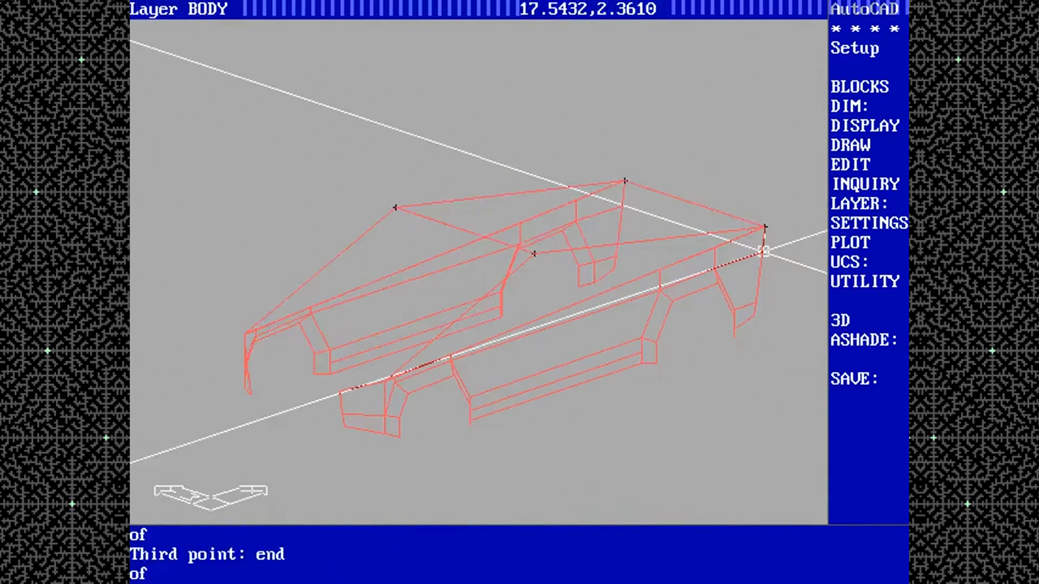
pyautogui.click(763, 251)
pyautogui.write('end')
pyautogui.hotkey('ctrl', 'c')
# Bridge the tailgate's narrow top strip and the panel below it between the two body sides with 3D faces
pyautogui.write('3dface')
pyautogui.press('Return')
pyautogui.write('end')
pyautogui.press('Return')
pyautogui.click(765, 227)
pyautogui.write('mid')
pyautogui.press('Return')
pyautogui.write('face')
pyautogui.press('Return')
pyautogui.write('end')
pyautogui.press('Return')
pyautogui.click(764, 227)
pyautogui.write('end')
pyautogui.press('Return')
pyautogui.click(624, 181)
pyautogui.write('end')
pyautogui.press('Return')
pyautogui.click(756, 301)
pyautogui.write('end')
pyautogui.press('Return')
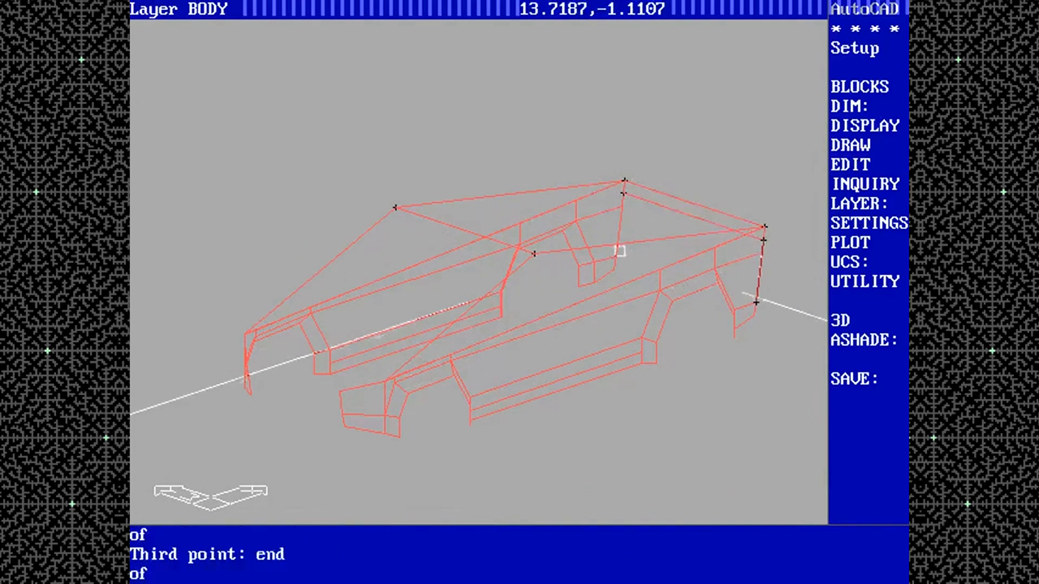
pyautogui.click(616, 256)
# Bridge the rear bumper strip below the tailgate between the two body sides with a 3D face
pyautogui.write('select')
pyautogui.press('Return')
pyautogui.click(631, 256)
pyautogui.click(679, 200)
pyautogui.click(456, 223)
pyautogui.hotkey('ctrl', 'c')
pyautogui.write('3dface')
pyautogui.press('Return')
pyautogui.write('end')
pyautogui.press('Return')
pyautogui.press('Return')
# Try erasing geometry at the rear end, regenerate the drawing, and undo the erasures
pyautogui.write('erase')
pyautogui.press('Return')
pyautogui.click(628, 274)
pyautogui.press('Return')
pyautogui.write('regen')
pyautogui.press('Return')
pyautogui.write('erase')
pyautogui.press('Return')
pyautogui.write('regen')
pyautogui.press('Return')
pyautogui.write('u')
pyautogui.press('Return')
pyautogui.press('Return')
pyautogui.press('Return')
pyautogui.press('Return')
# Zoom out to the whole drawing and try to quick-save it
pyautogui.write('zoom')
pyautogui.press('Return')
pyautogui.write('w')
pyautogui.press('Return')
pyautogui.click(214, 397)
pyautogui.click(330, 327)
pyautogui.write('vpoint')
pyautogui.hotkey('ctrl', 'c')
pyautogui.press('Return')
pyautogui.write('a')
pyautogui.press('Return')
pyautogui.write('qsave')
pyautogui.press('Return')
# Try viewpoint -1,-2,0.3, pick a steep viewpoint from the truck's front, and frame both body sides
pyautogui.write('vpoint')
pyautogui.press('Return')
pyautogui.write('-1,-1,')
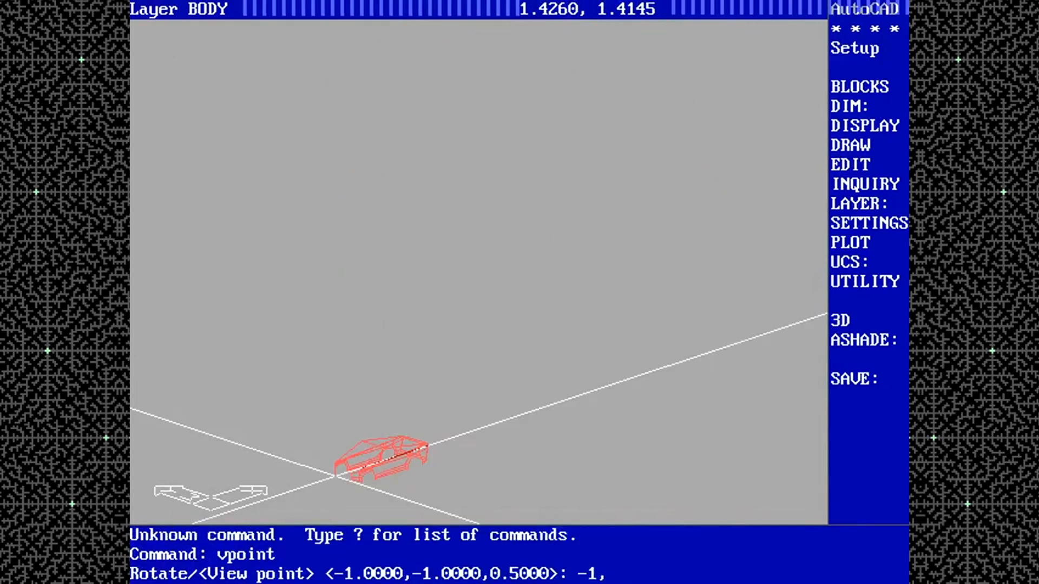
pyautogui.press('Return')
pyautogui.press('Return')
pyautogui.press('Return')
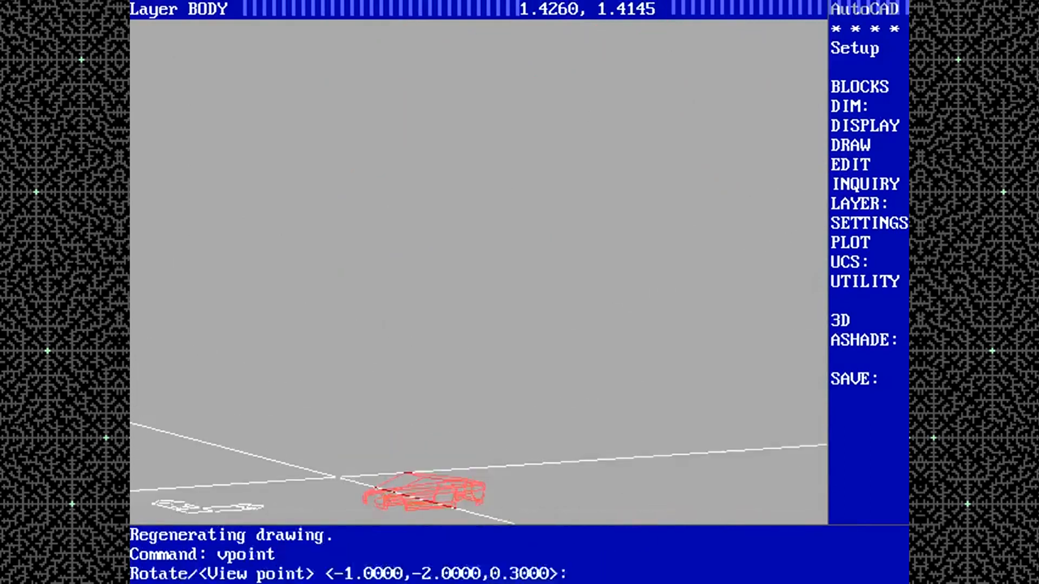
pyautogui.click(637, 82)
pyautogui.press('Return')
pyautogui.press('Return')
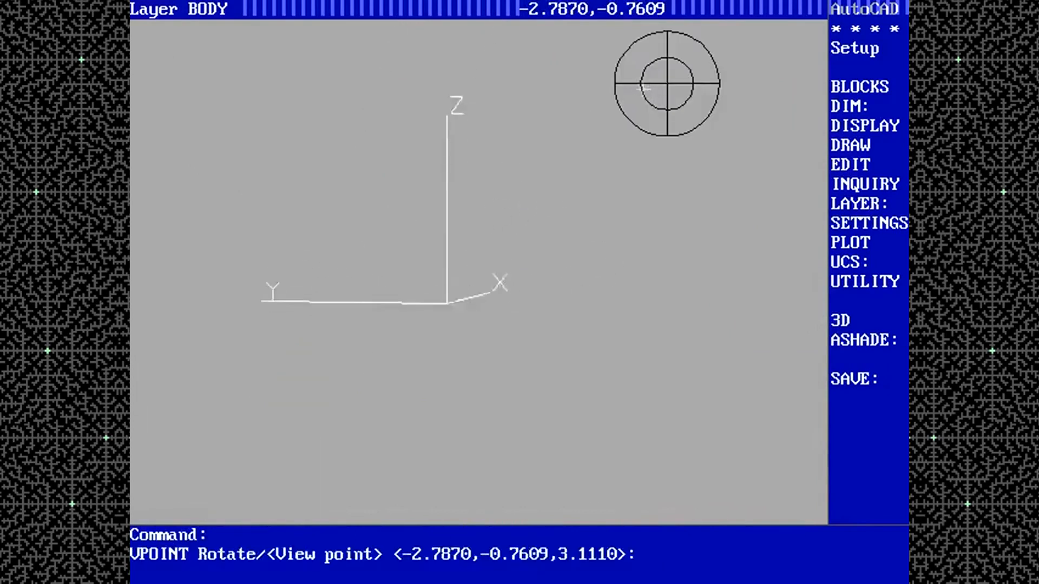
pyautogui.click(644, 87)
pyautogui.write('zoom')
pyautogui.press('Return')
pyautogui.write('w')
pyautogui.press('Return')
pyautogui.click(246, 476)
pyautogui.click(332, 397)
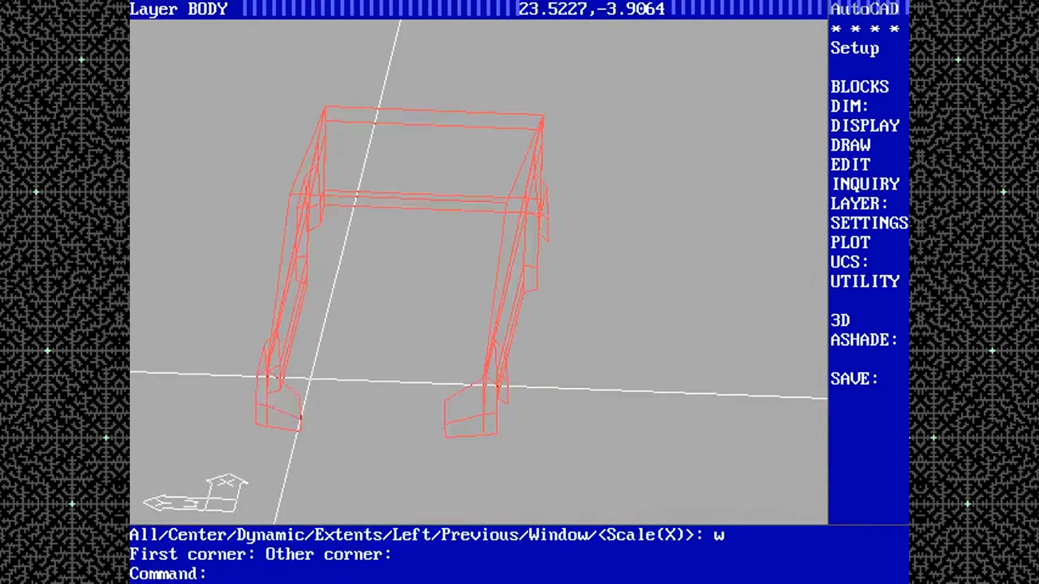
# Bridge the front bumper strip and the nose panel above it between the two body sides with 3D faces
pyautogui.write('end')
pyautogui.press('Return')
pyautogui.click(300, 431)
pyautogui.write('end')
pyautogui.press('Return')
pyautogui.click(446, 437)
pyautogui.write('end')
pyautogui.press('Return')
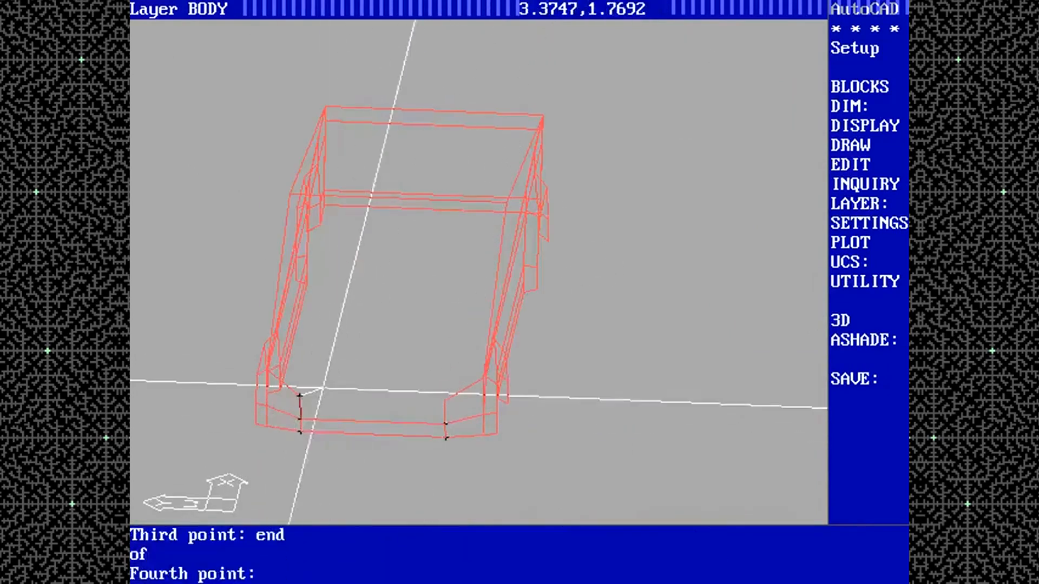
# From a lower front-side viewpoint, bridge the sloped strip from the nose's upper edge to the hood corners with a 3D face
pyautogui.write('vpoint')
pyautogui.press('Return')
pyautogui.press('Return')
pyautogui.click(660, 100)
pyautogui.write('zoom')
pyautogui.press('Return')
pyautogui.write('w')
pyautogui.press('Return')
pyautogui.click(323, 494)
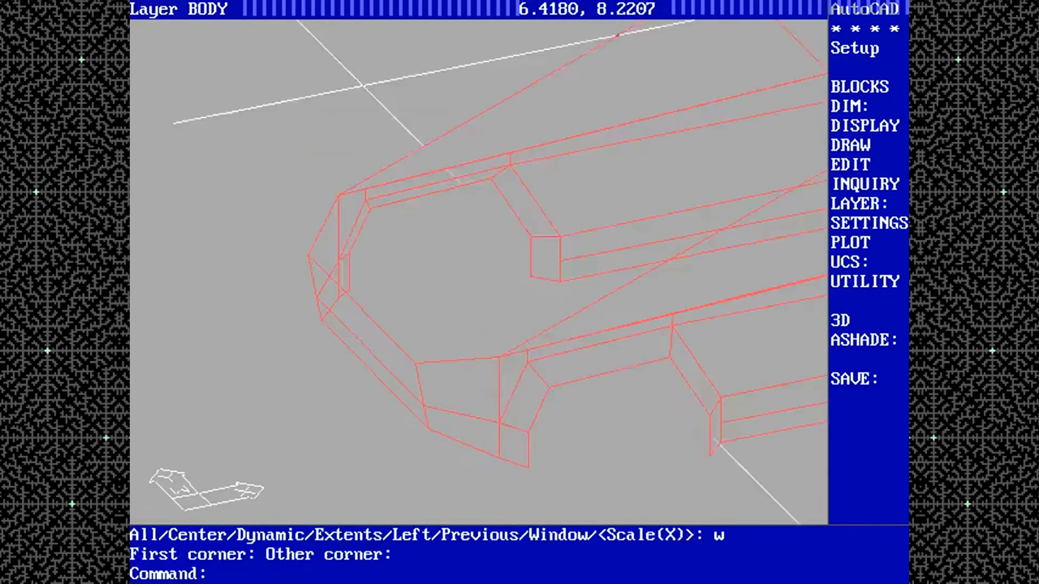
pyautogui.write('end')
pyautogui.press('Return')
pyautogui.click(415, 363)
pyautogui.write('end')
pyautogui.press('Return')
pyautogui.click(308, 255)
pyautogui.write('end')
pyautogui.press('Return')
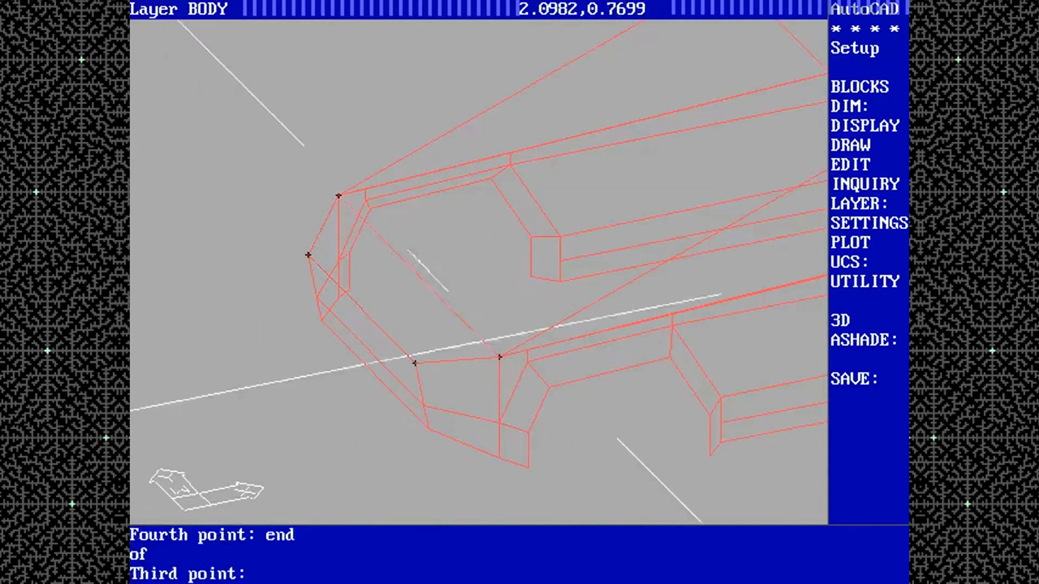
# Bridge the long hood and windshield slope up to the roof peak with a 3D face and remove hidden lines
pyautogui.write('ce')
pyautogui.press('Return')
pyautogui.write('end')
pyautogui.press('Return')
pyautogui.click(410, 424)
pyautogui.write('end')
pyautogui.press('Return')
pyautogui.click(250, 262)
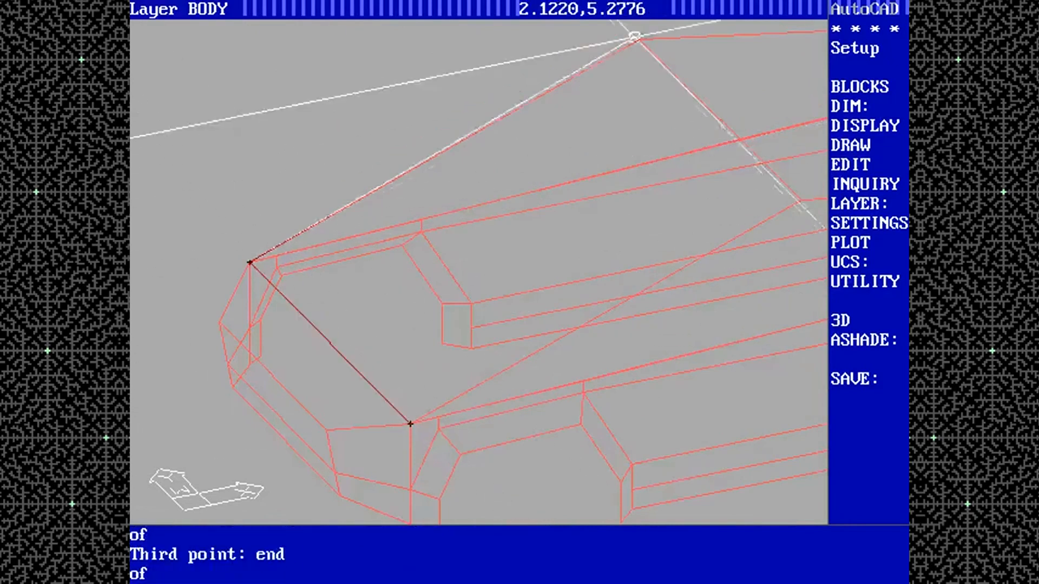
pyautogui.press('Return')
pyautogui.write('hide')
pyautogui.press('Return')
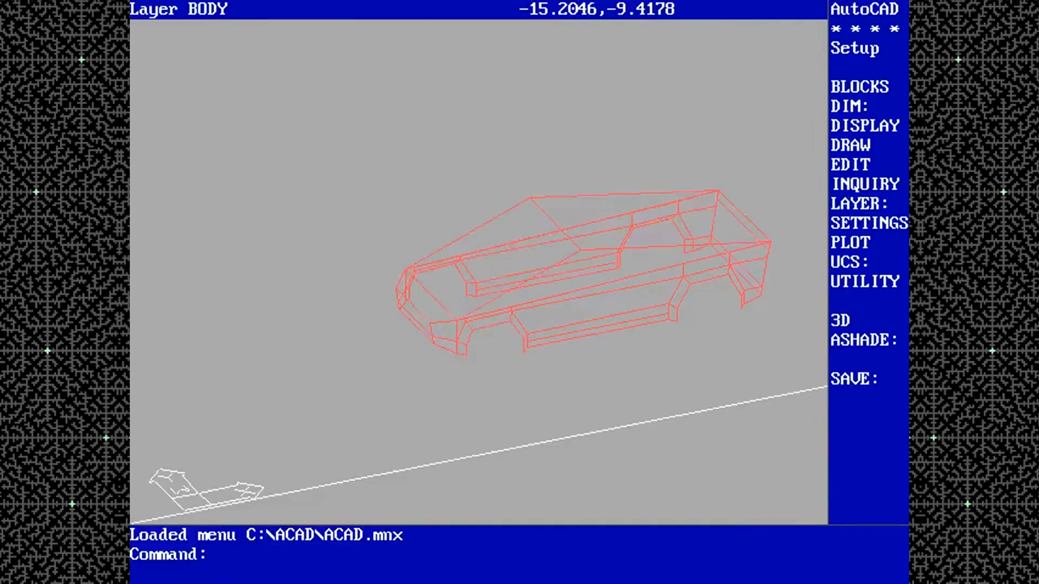
# Define a three-point UCS with its origin at the near hood corner, X axis toward the roof peak, and Y-side point 0,-44,44
pyautogui.write('zoom')
pyautogui.press('Return')
pyautogui.write('w')
pyautogui.press('Return')
pyautogui.hotkey('ctrl', 'c')
pyautogui.press('Return')
pyautogui.write('w')
pyautogui.press('Return')
pyautogui.write('end')
pyautogui.press('Return')
pyautogui.click(140, 514)
pyautogui.write('nea')
pyautogui.press('Return')
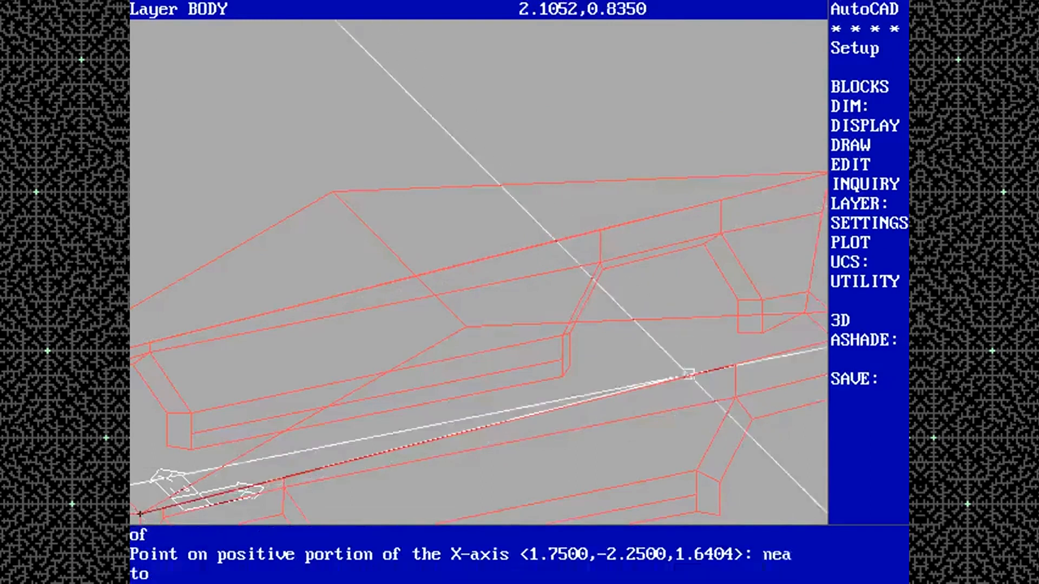
pyautogui.write('end')
pyautogui.press('Return')
pyautogui.click(466, 327)
pyautogui.write('0,-44')
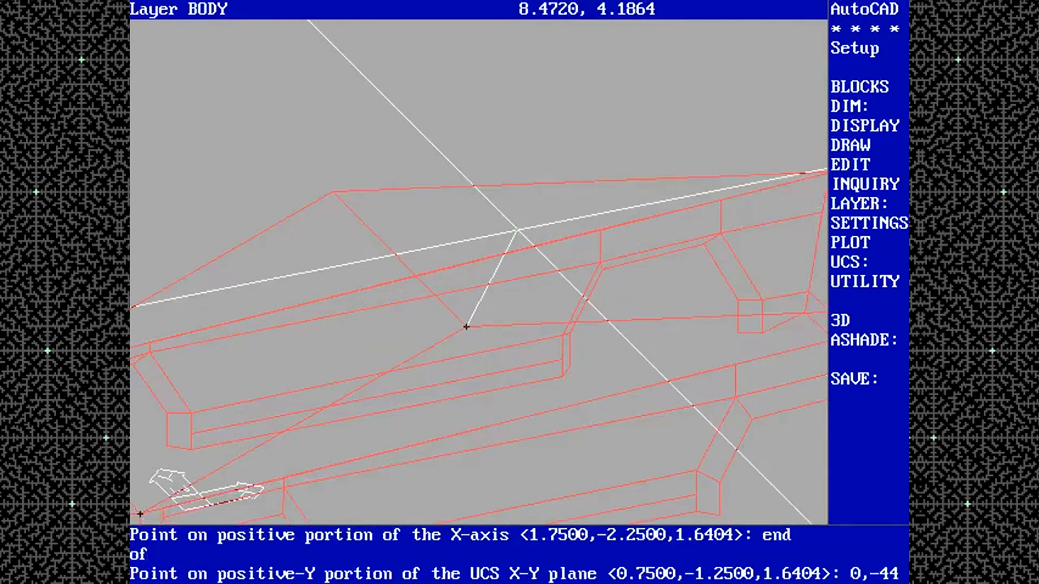
pyautogui.write(',44')
pyautogui.press('Return')
# Show the plan view of the new UCS, frame the truck body, and remove hidden lines
pyautogui.write('plan')
pyautogui.press('Return')
pyautogui.press('Return')
pyautogui.write('zoom')
pyautogui.press('Return')
pyautogui.write('w')
pyautogui.press('Return')
pyautogui.click(271, 289)
pyautogui.click(417, 395)
pyautogui.write('hide')
pyautogui.press('Return')
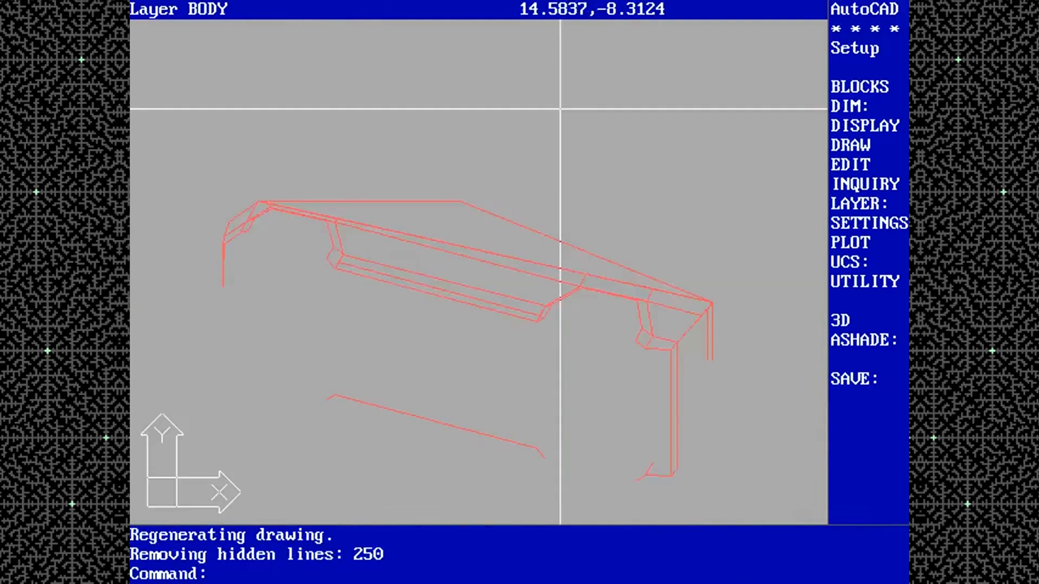
# Return to the World UCS and show a close-up front view of the truck from viewpoint -1,0,0
pyautogui.write('ucs')
pyautogui.press('Return')
pyautogui.press('Return')
pyautogui.write('vpoint')
pyautogui.press('Return')
pyautogui.write('-1,0,0')
pyautogui.press('Return')
pyautogui.write('zoom')
pyautogui.press('Return')
pyautogui.write('w')
pyautogui.press('Return')
pyautogui.click(283, 478)
pyautogui.click(347, 524)
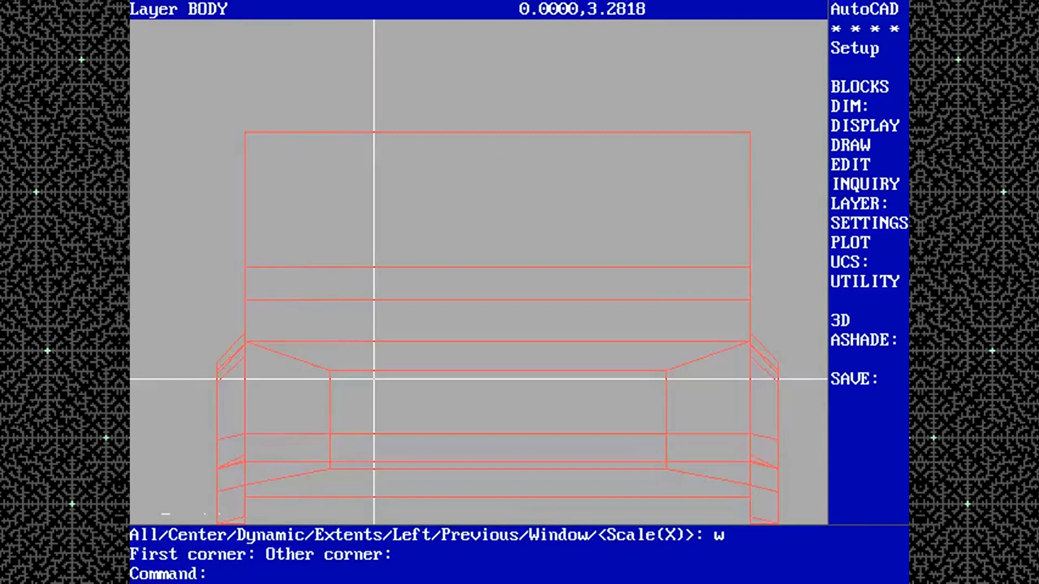
# From viewpoint -1,-1,.5, erase the windshield face and both upper side faces, and regenerate the drawing
pyautogui.write('vpoint')
pyautogui.press('Return')
pyautogui.write('-1,-1,.5')
pyautogui.press('Return')
pyautogui.write('zoom')
pyautogui.press('Return')
pyautogui.write('w')
pyautogui.press('Return')
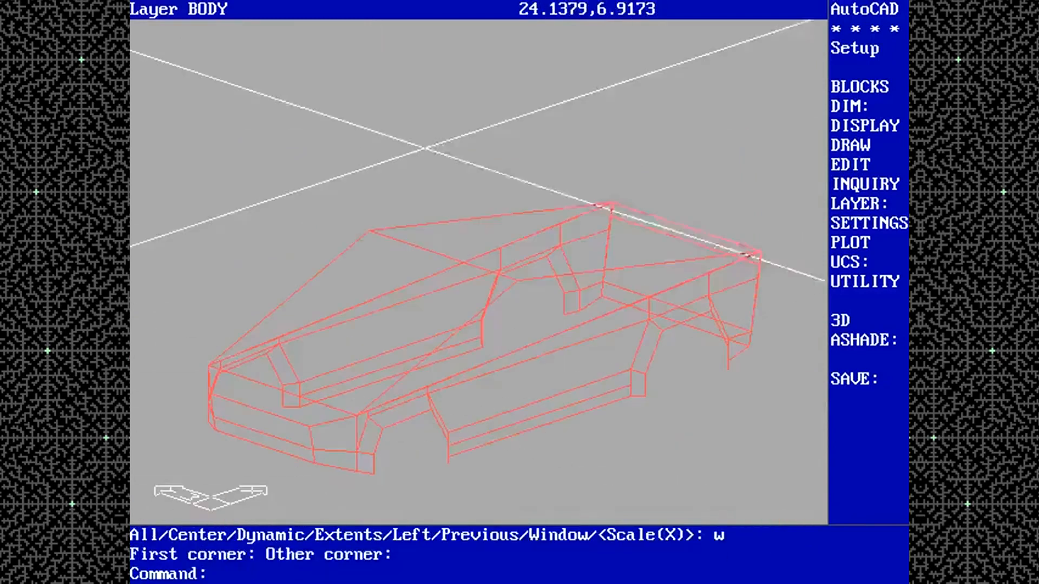
pyautogui.write('erase')
pyautogui.press('Return')
pyautogui.click(427, 251)
pyautogui.press('Return')
pyautogui.press('Return')
pyautogui.click(533, 278)
pyautogui.press('Return')
pyautogui.write('regen')
pyautogui.press('Return')
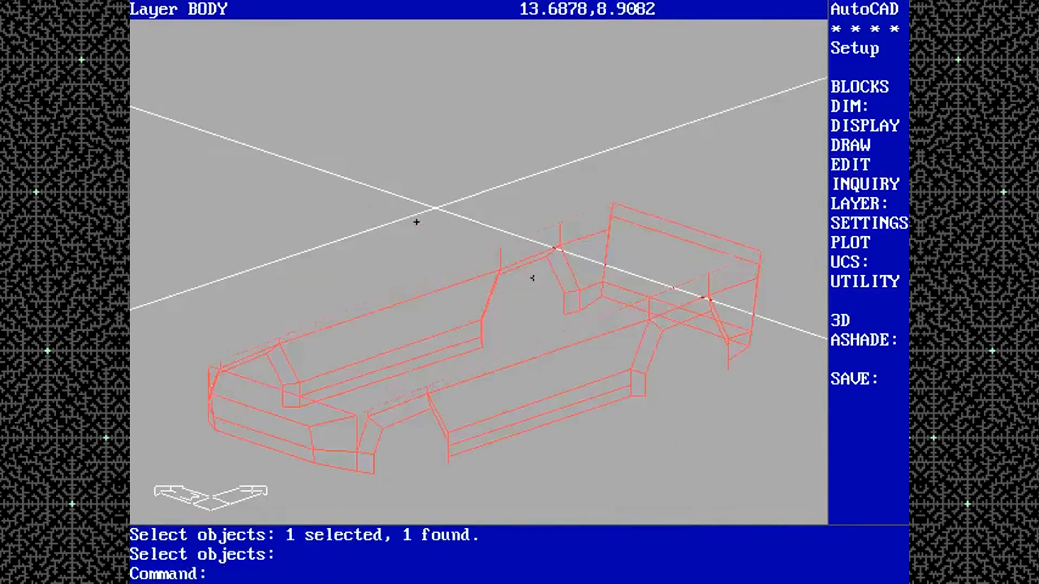
# Show the black side profile on layer 0, make that layer current, and turn layer BODY off
pyautogui.press('Return')
pyautogui.write('layer')
pyautogui.press('Return')
pyautogui.write('Off')
pyautogui.hotkey('ctrl', 'c')
pyautogui.write('layer')
pyautogui.press('Return')
pyautogui.write('off')
pyautogui.press('Return')
pyautogui.write('body')
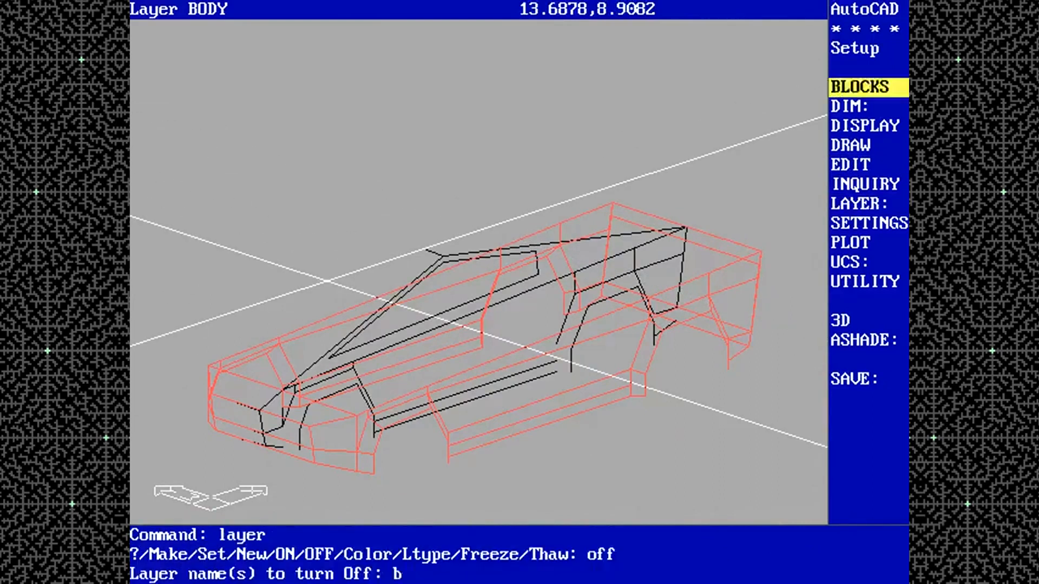
pyautogui.press('Return')
pyautogui.write('0ff')
pyautogui.press('Return')
pyautogui.write('body')
pyautogui.press('Return')
pyautogui.press('Return')
# Draw a triangular 3D face on the profile between the hood corner, the end of the roof peak line, and the rear top corner
pyautogui.write('3dface')
pyautogui.press('Return')
pyautogui.write('end')
pyautogui.press('Return')
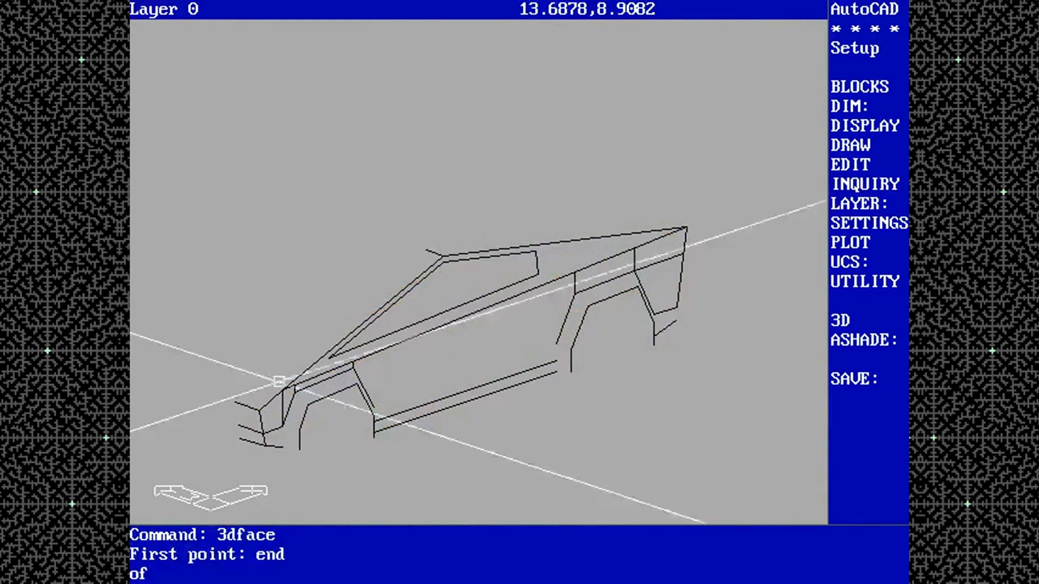
# Change the new triangular face's layer to BODY
pyautogui.press('Return')
pyautogui.write('p')
pyautogui.press('Return')
pyautogui.write('la')
pyautogui.press('Return')
pyautogui.write('body')
pyautogui.press('Return')
pyautogui.press('Return')
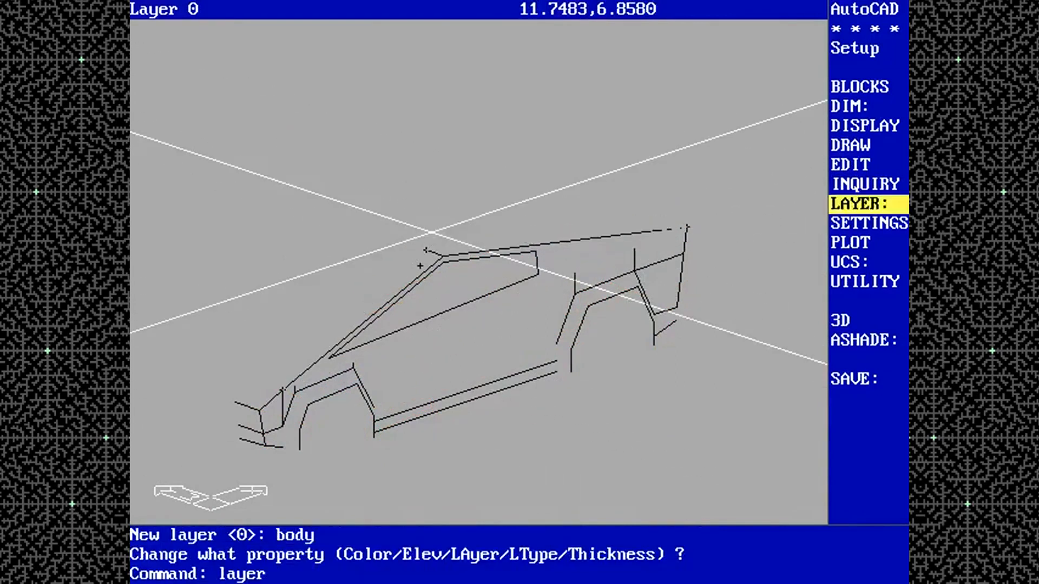
# Turn layer BODY on, make it the current layer, and turn layer 0 off
pyautogui.write('layer')
pyautogui.press('Return')
pyautogui.write('on')
pyautogui.press('Return')
pyautogui.write('body')
pyautogui.press('Return')
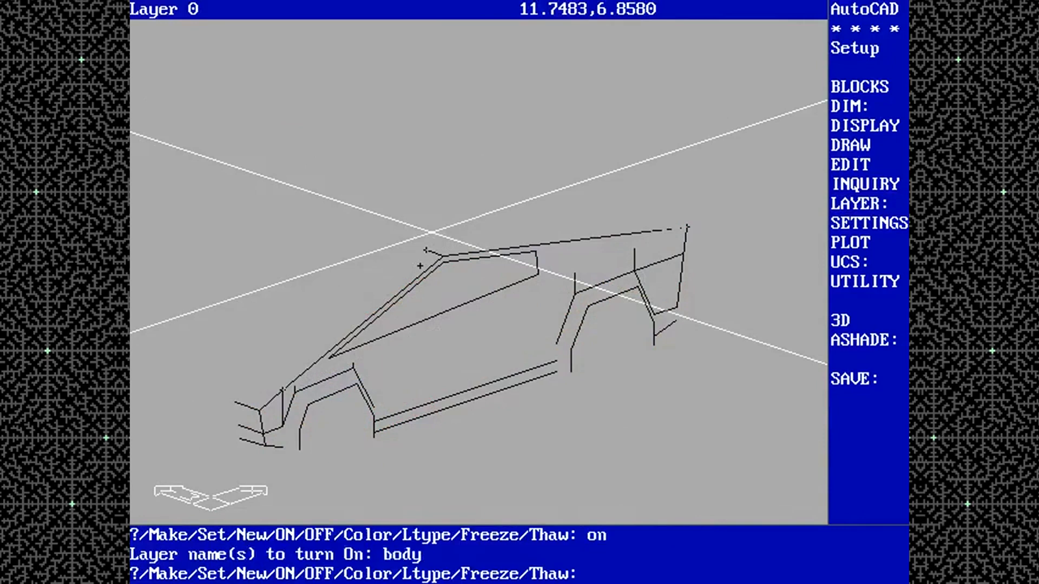
pyautogui.write('set')
pyautogui.press('Return')
pyautogui.write('body')
pyautogui.press('Return')
pyautogui.write('off')
pyautogui.press('Return')
pyautogui.write('0')
pyautogui.press('Return')
pyautogui.press('Return')
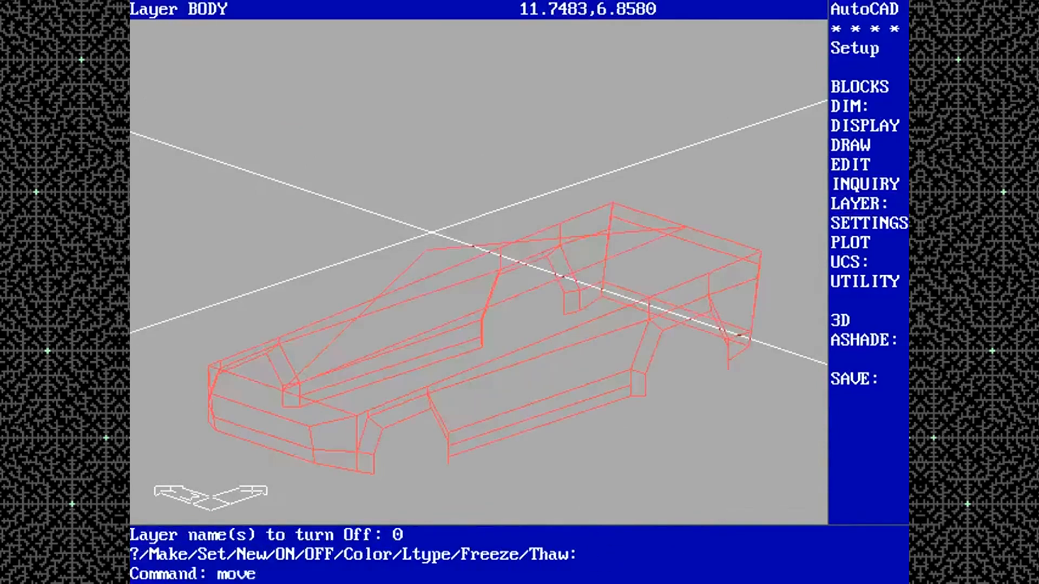
# Move the triangular face so its rear corner meets the near side's rear top corner
pyautogui.write('end')
pyautogui.press('Return')
pyautogui.click(761, 251)
# Mirror the triangular face to the far side across the X axis through 0,0, keeping the original
pyautogui.write('m')
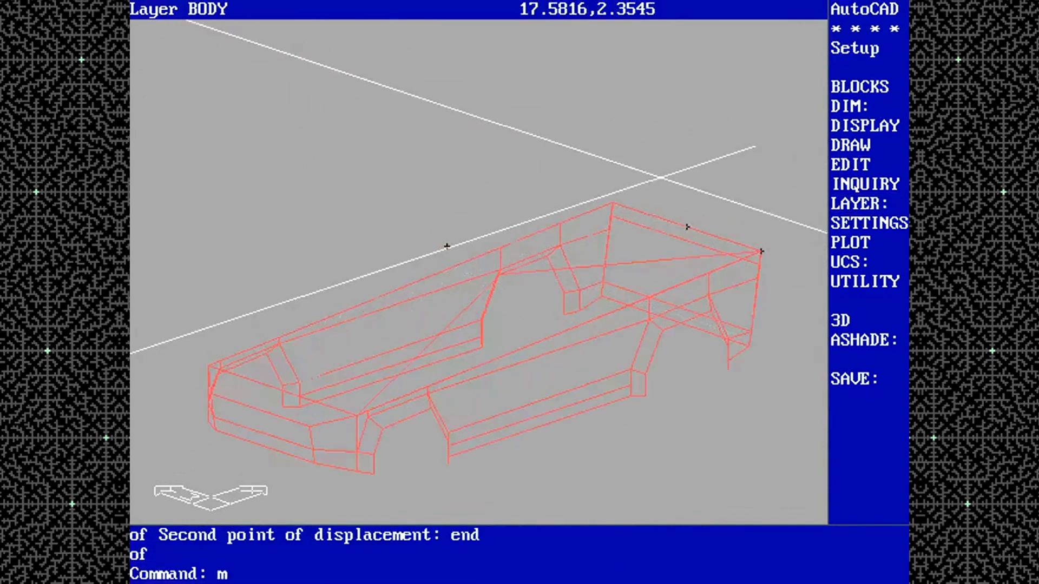
pyautogui.click(472, 297)
pyautogui.press('Return')
pyautogui.write('0,0')
pyautogui.press('Return')
pyautogui.write('1,')
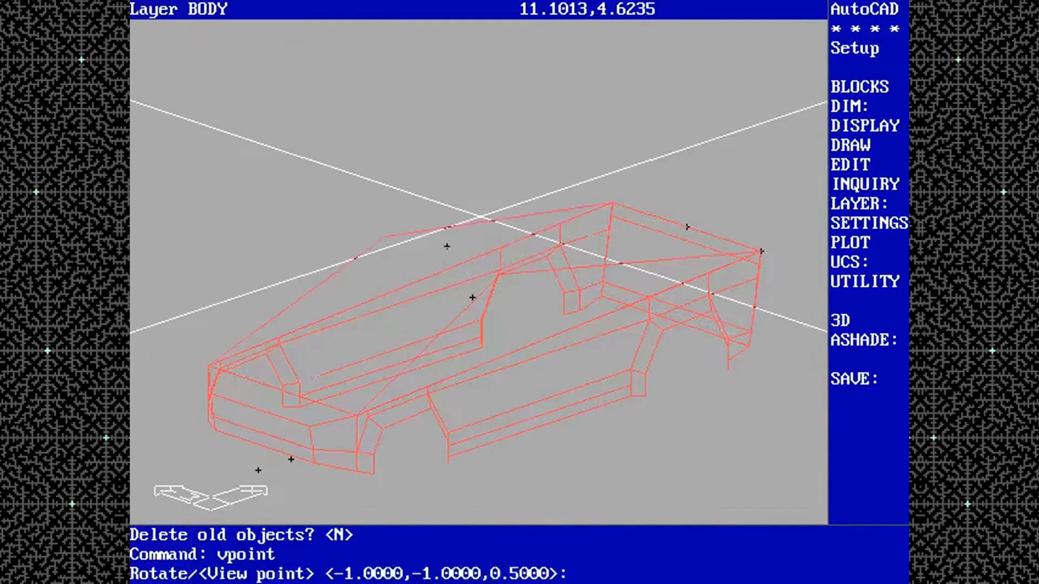
# From a raised front viewpoint, bridge the roof from the rear top corners to the two roof peak points with a 3D face
pyautogui.press('Return')
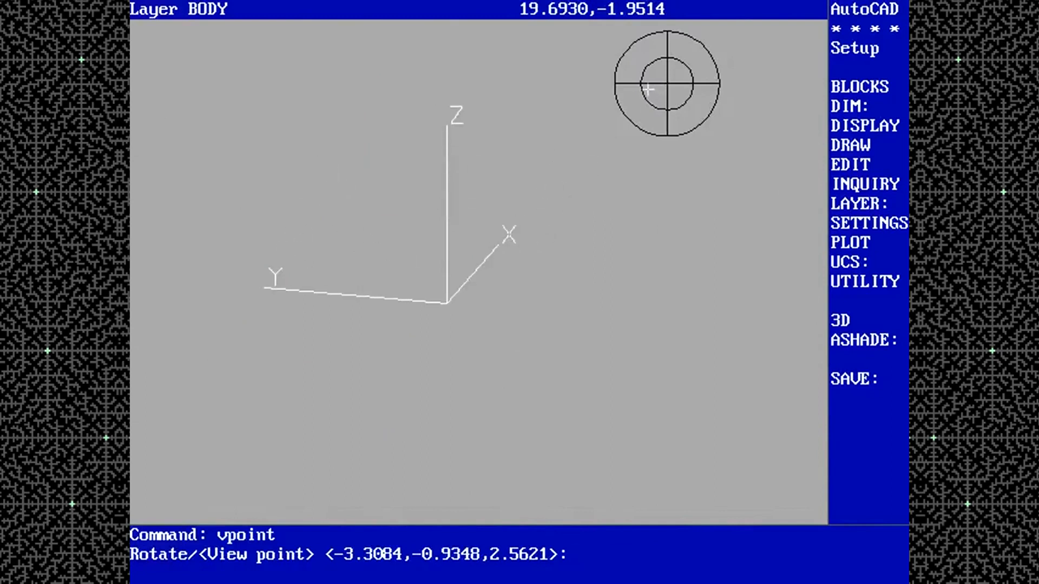
pyautogui.click(648, 88)
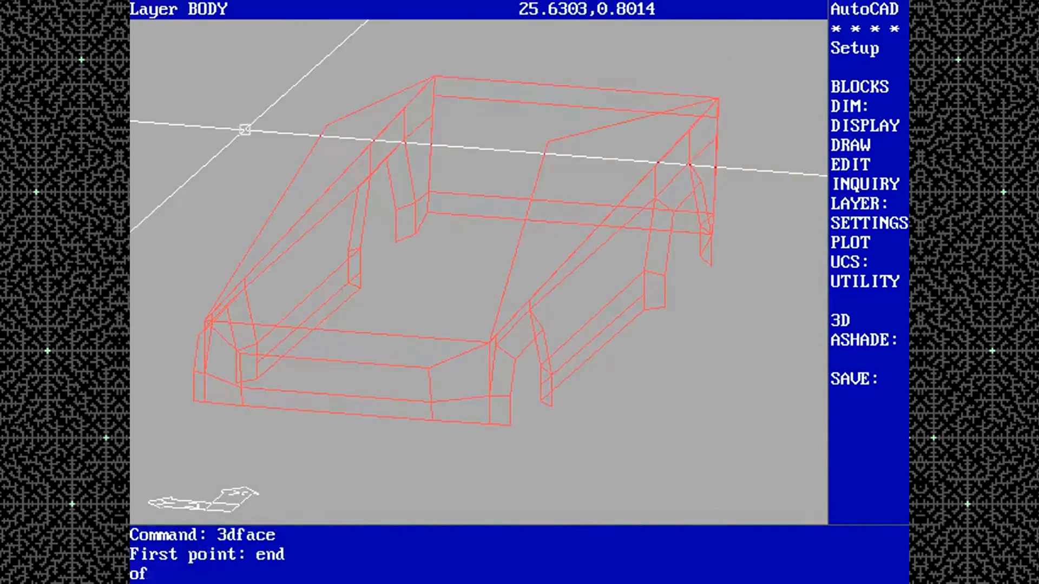
pyautogui.click(434, 76)
pyautogui.write('end')
pyautogui.click(719, 98)
pyautogui.write('end')
pyautogui.click(548, 141)
pyautogui.click(327, 126)
pyautogui.press('Return')
pyautogui.press('Return')
pyautogui.hotkey('ctrl', 'c')
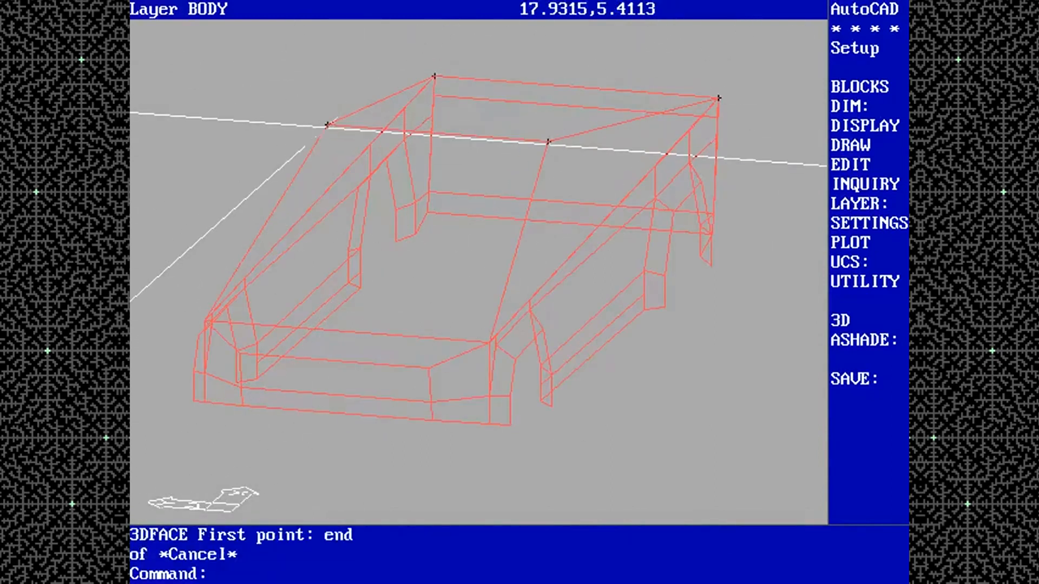
# Bridge the windshield and hood slope from the roof peak points to the hood corners with a 3D face and remove hidden lines
pyautogui.write('3dface')
pyautogui.press('Return')
pyautogui.write('3nd end')
pyautogui.click(326, 126)
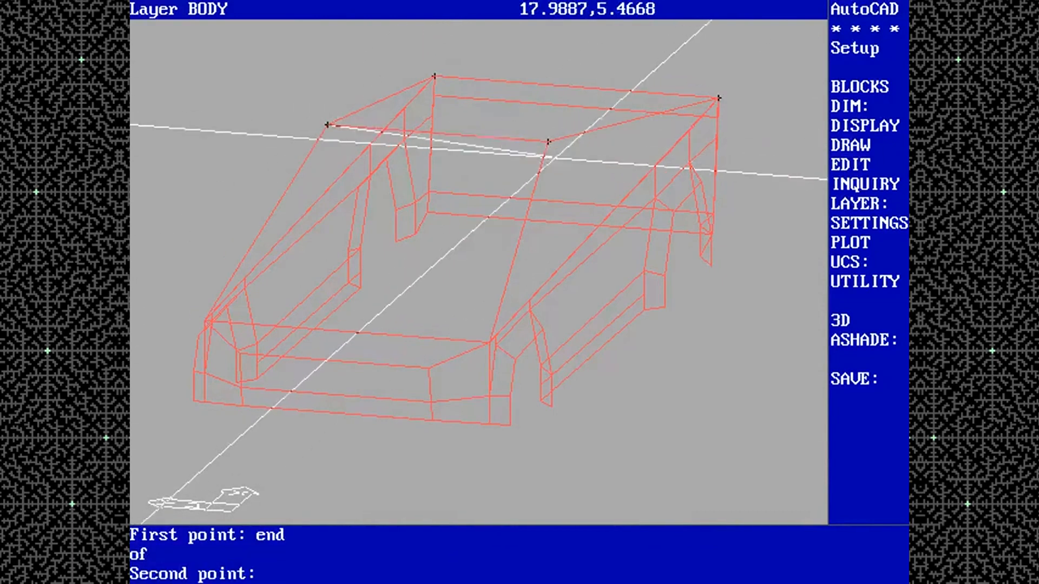
pyautogui.write('end')
pyautogui.click(549, 144)
pyautogui.write('end')
pyautogui.click(489, 343)
pyautogui.write('end')
pyautogui.click(206, 322)
pyautogui.press('Return')
pyautogui.write('hide ')
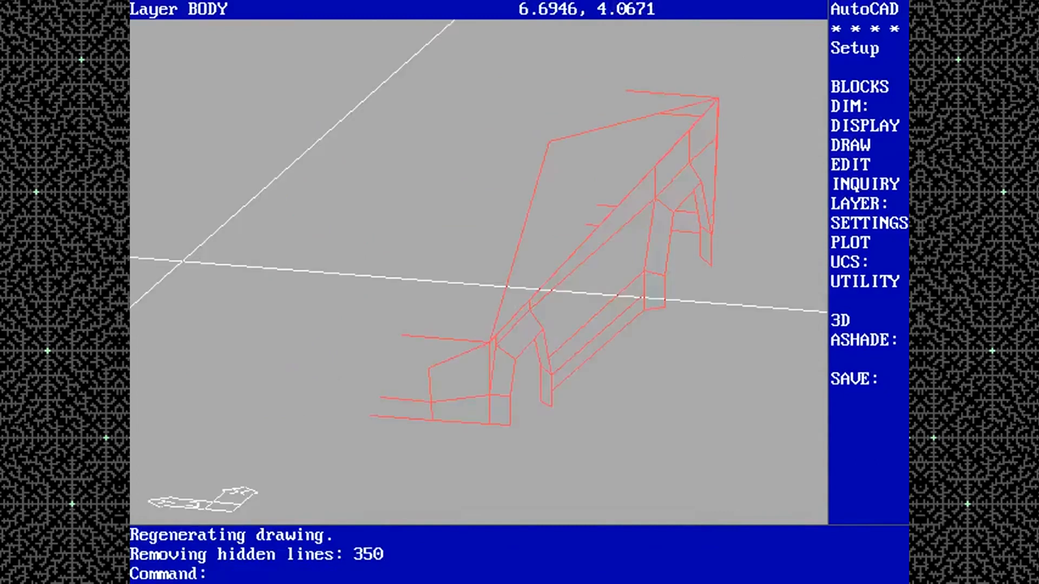
# Regenerate the drawing, turn layer 0 on, and turn the current layer BODY off to isolate the side profile
pyautogui.write('regen layer on')
pyautogui.press('Return')
pyautogui.write('0')
pyautogui.press('Return')
pyautogui.press('Return')
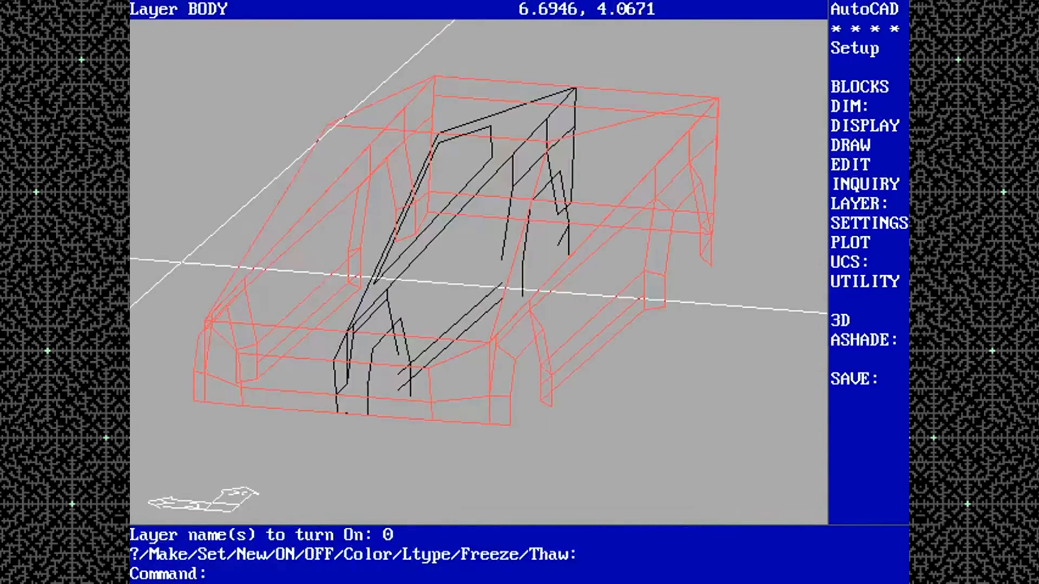
pyautogui.write('layer off')
pyautogui.press('Return')
pyautogui.write('body')
pyautogui.press('Return')
pyautogui.write('y')
pyautogui.press('Return')
pyautogui.press('Return')
pyautogui.write('ucs')
pyautogui.press('Return')
pyautogui.write('r')
pyautogui.press('Return')
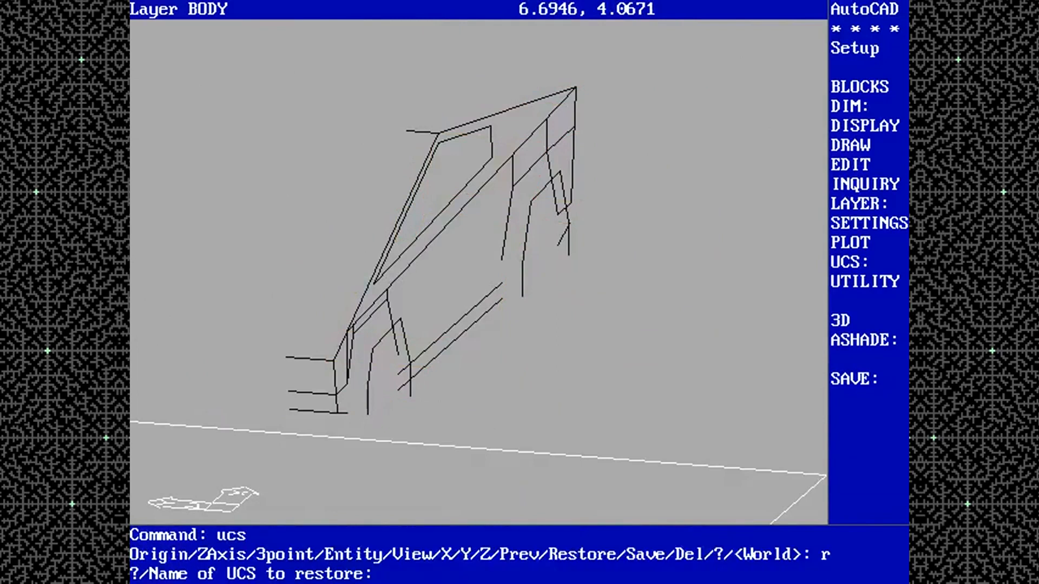
pyautogui.press('Return')
# Turn layer BODY back on and layer 0 off, keeping BODY current
pyautogui.write('layer s')
pyautogui.press('Return')
pyautogui.press('Return')
pyautogui.write('on')
pyautogui.press('Return')
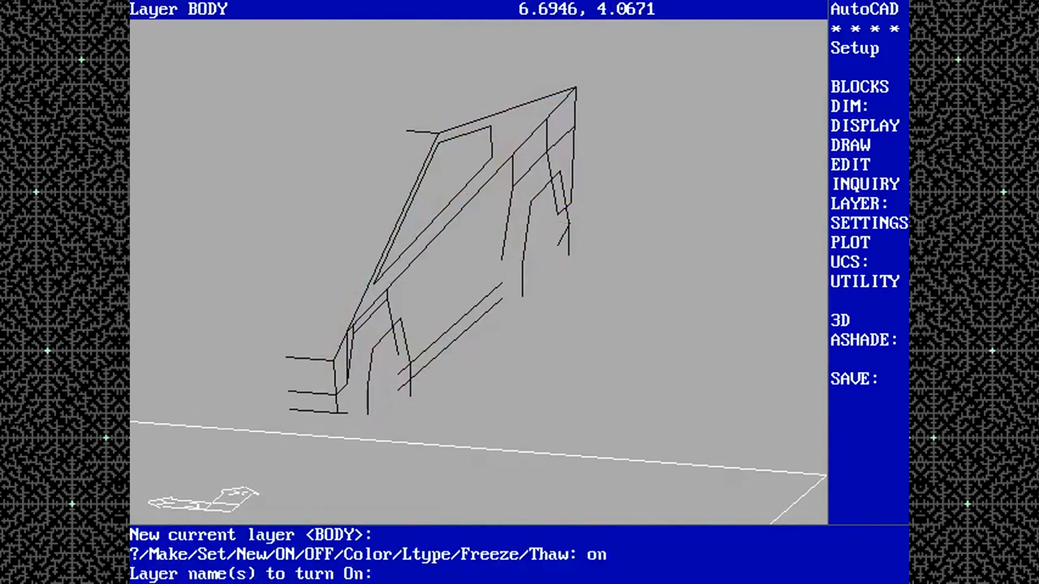
pyautogui.write('body off 0')
pyautogui.press('Return')
pyautogui.press('Return')
# Try a different front viewpoint for the truck body
pyautogui.write('vpoint')
pyautogui.press('Return')
pyautogui.write('-1,0,0')
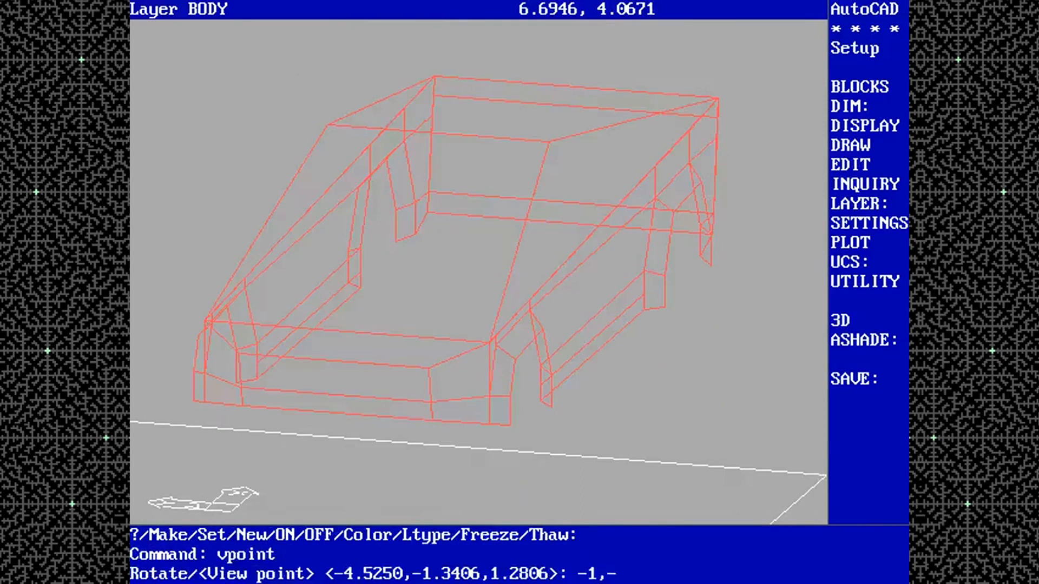
pyautogui.press('Return')
pyautogui.write('vpoint')
pyautogui.press('Return')
# Undo the viewpoint change and save the drawing under the file name CYBRTK06
pyautogui.hotkey('ctrl', 'x')
pyautogui.hotkey('ctrl', 'c')
pyautogui.write('u')
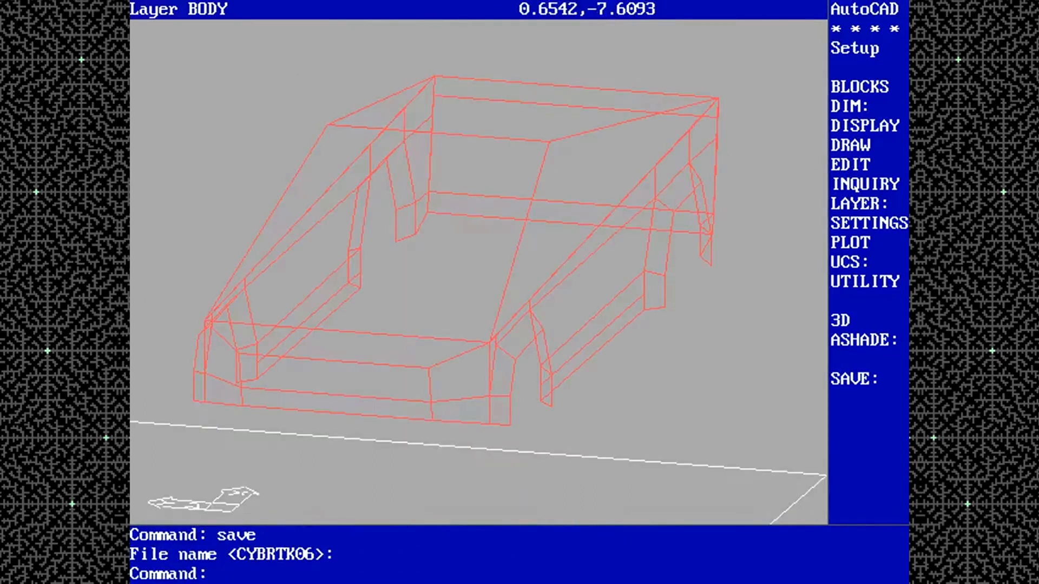
# Try to set the UCS with three points around the upper side face, starting at the hood's front corner
pyautogui.press('Return')
pyautogui.press('Return')
pyautogui.write('ucs')
pyautogui.press('Return')
pyautogui.write('3p')
pyautogui.press('Return')
pyautogui.write('end')
pyautogui.press('Return')
pyautogui.click(489, 342)
pyautogui.write('nea')
pyautogui.press('Return')
pyautogui.click(547, 145)
pyautogui.write('end')
pyautogui.press('Return')
pyautogui.click(549, 141)
pyautogui.hotkey('ctrl', 'c')
pyautogui.press('Return')
pyautogui.write('3 end')
pyautogui.click(489, 342)
pyautogui.write('end')
pyautogui.click(655, 197)
# Set a three-point UCS with its origin at the hood's front corner, X through the upper rear corner, and Y toward the roof peak
pyautogui.hotkey('ctrl', 'c')
pyautogui.press('Return')
pyautogui.write('3 end')
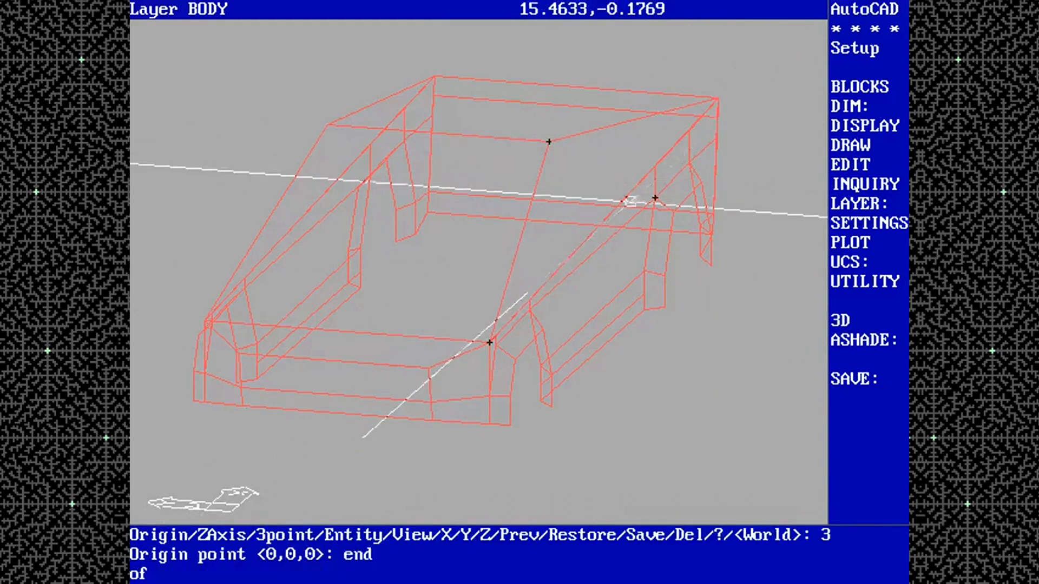
pyautogui.click(490, 342)
pyautogui.write('nea')
pyautogui.press('Return')
pyautogui.click(687, 178)
pyautogui.write('end')
pyautogui.press('Return')
pyautogui.click(718, 98)
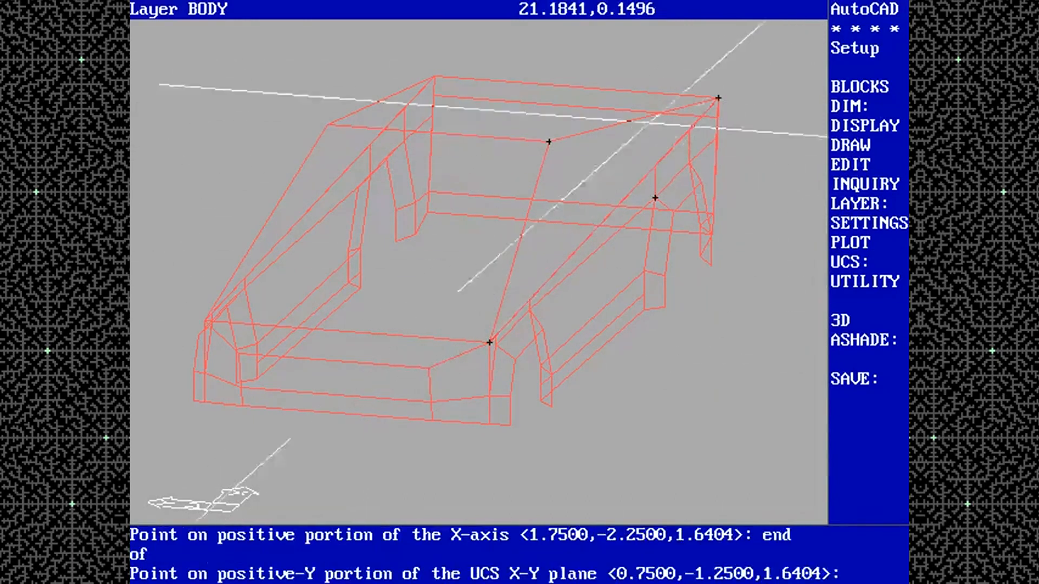
pyautogui.write('end')
pyautogui.click(550, 140)
# Show the plan view of the new UCS, zoomed in on the truck, and regenerate the drawing
pyautogui.write('plan')
pyautogui.press('Return')
pyautogui.write('zoom w')
pyautogui.click(298, 457)
pyautogui.click(447, 512)
pyautogui.write('hide')
pyautogui.press('Return')
pyautogui.write('regen')
pyautogui.press('Return')
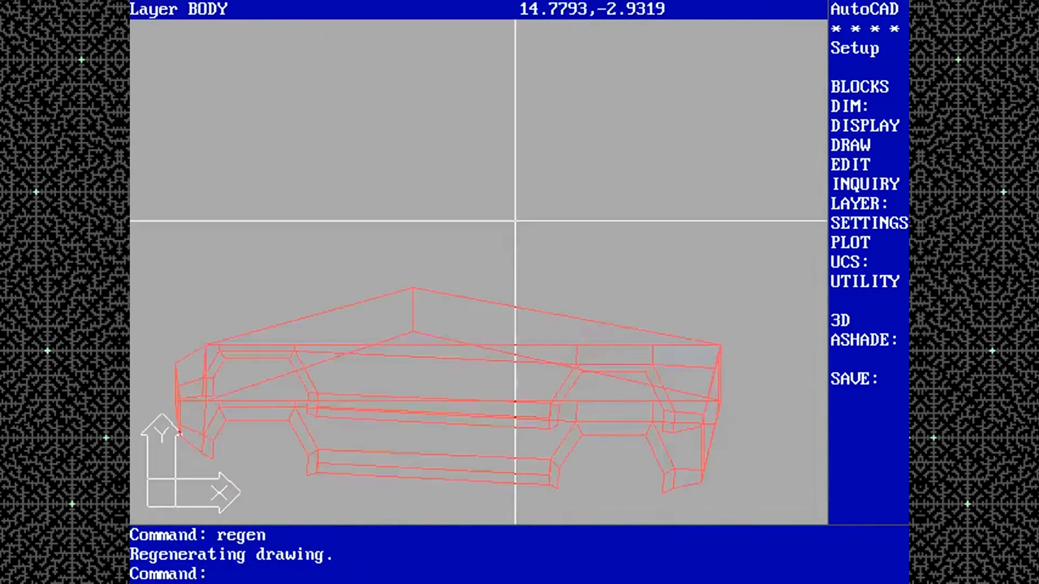
pyautogui.write('zoom')
pyautogui.click(167, 365)
pyautogui.write('w')
pyautogui.click(149, 369)
pyautogui.click(735, 244)
pyautogui.write('line end')
pyautogui.click(446, 426)
pyautogui.write('end')
pyautogui.click(758, 490)
pyautogui.press('Return')
pyautogui.write('layer')
pyautogui.press('Return')
pyautogui.write('u la')
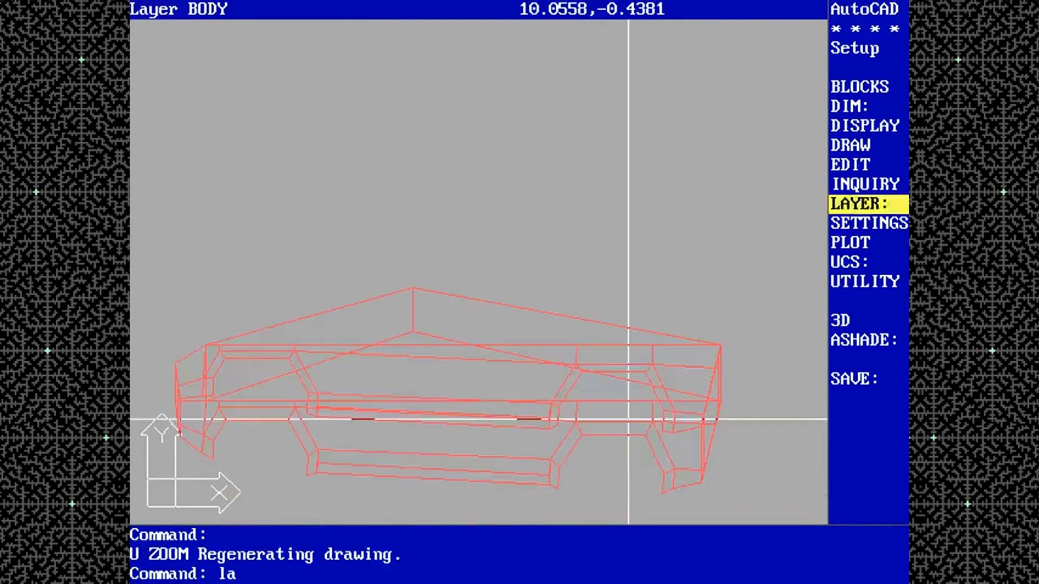
# Make WINDOW the current layer and draw a closed triangle through the roof peak and the front and rear corners of the upper side face
pyautogui.write(' m window  line end')
pyautogui.click(412, 287)
pyautogui.write('end')
pyautogui.click(206, 345)
pyautogui.write('end')
pyautogui.click(720, 345)
pyautogui.write('end')
pyautogui.click(412, 288)
pyautogui.write('layer')
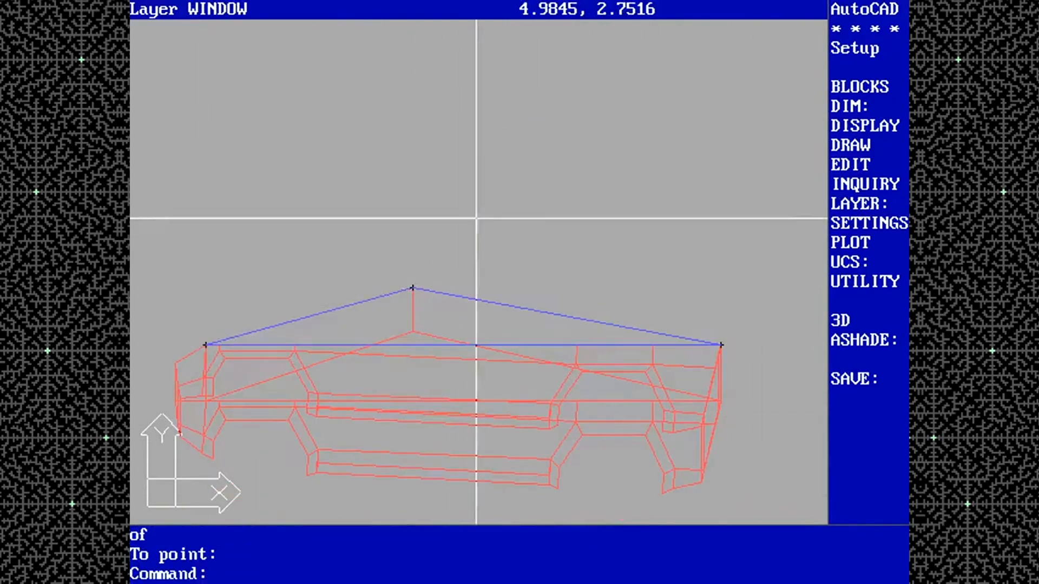
pyautogui.hotkey('ctrl', 'c')
# Offset the three sides of the window triangle inward by 0.15
pyautogui.write('offset .15')
pyautogui.click(389, 294)
pyautogui.click(463, 313)
pyautogui.click(340, 345)
pyautogui.click(351, 333)
pyautogui.click(549, 314)
pyautogui.click(503, 322)
pyautogui.press('Return')
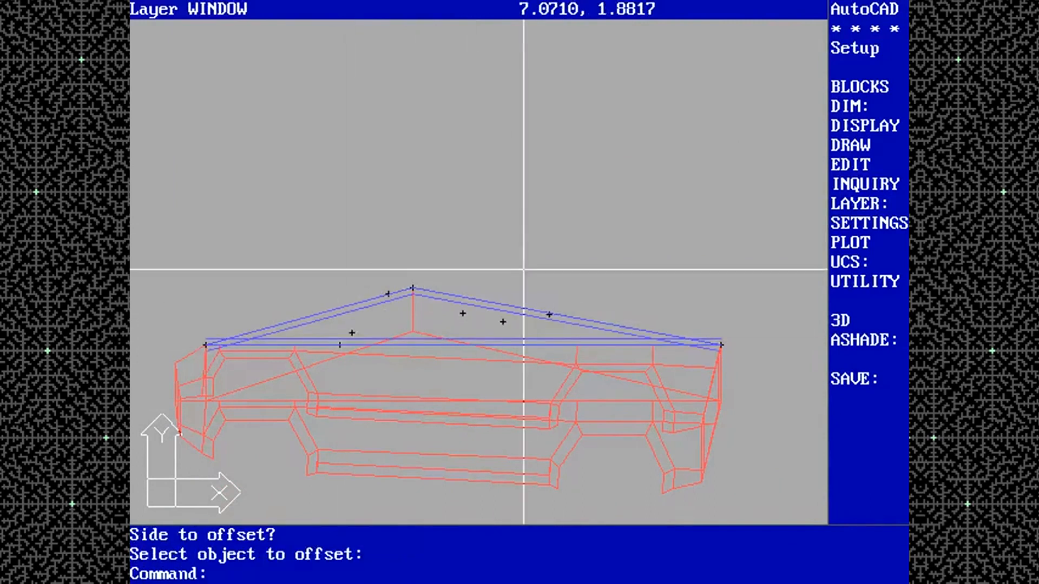
# Draw a vertical ortho line up from the body's foremost endpoint and offset it 8 toward the rear
pyautogui.write('line end')
pyautogui.click(175, 364)
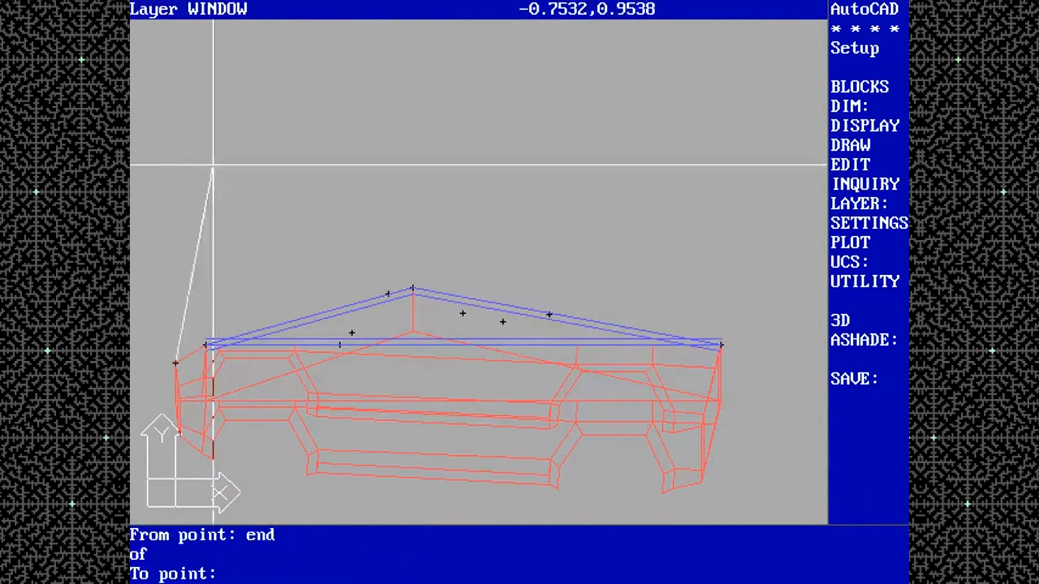
pyautogui.press('F8')
pyautogui.click(211, 134)
pyautogui.write('offset 8')
pyautogui.click(175, 246)
pyautogui.click(826, 229)
pyautogui.press('Return')
# Try to start a line where the offset vertical crosses the inner lower window line, and try to fillet those two lines
pyautogui.write('line int')
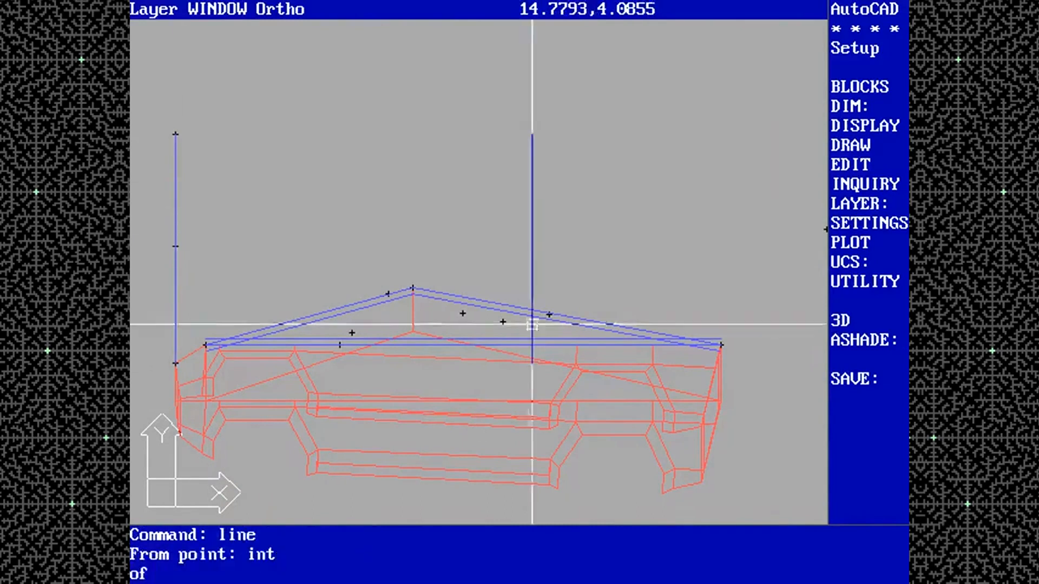
pyautogui.click(531, 337)
pyautogui.hotkey('ctrl', 'c')
pyautogui.write('regen')
pyautogui.press('F8')
pyautogui.write('line int')
pyautogui.click(533, 338)
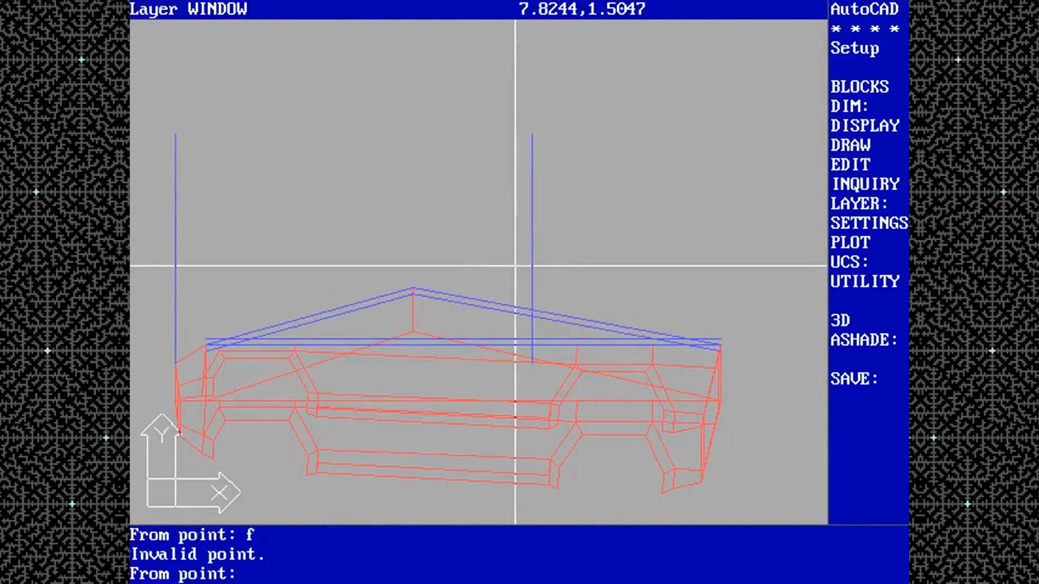
pyautogui.hotkey('ctrl', 'c')
pyautogui.write('fillet')
pyautogui.press('Return')
pyautogui.click(518, 336)
pyautogui.click(534, 325)
# Erase the front vertical construction line and its offset copy
pyautogui.write('line end erase')
pyautogui.hotkey('ctrl', 'c')
pyautogui.write('erase')
pyautogui.click(170, 279)
pyautogui.click(176, 296)
pyautogui.press('Return')
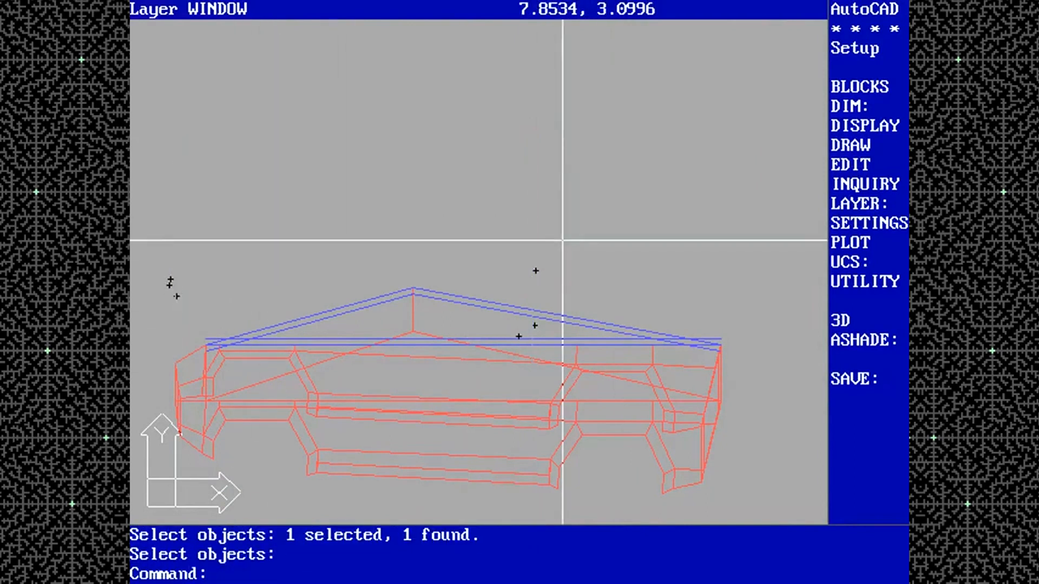
# Draw a vertical ortho line up from the window triangle's front corner and offset it 7 toward the rear
pyautogui.write('line end')
pyautogui.click(205, 345)
pyautogui.press('F8')
pyautogui.click(206, 223)
pyautogui.write('offset 7')
pyautogui.click(206, 266)
pyautogui.click(582, 238)
pyautogui.write('line int')
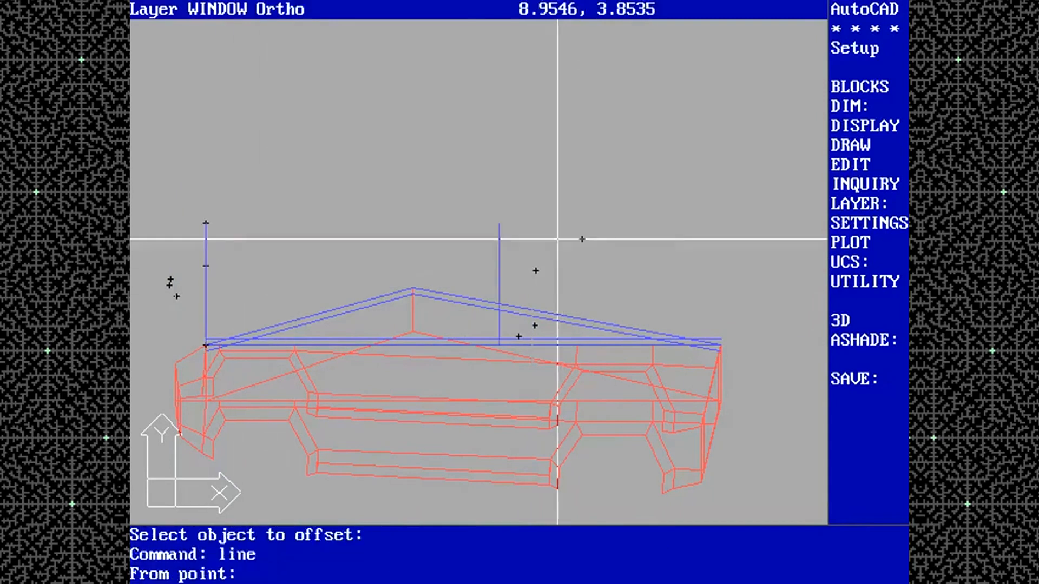
pyautogui.hotkey('ctrl', 'c')
# Erase the vertical line at the triangle's front corner together with its offset copy
pyautogui.write('erase')
pyautogui.click(502, 265)
pyautogui.click(205, 276)
# Draw a vertical line up from the front end of the inner lower window line and offset it 7 toward the rear
pyautogui.write('line end')
pyautogui.click(205, 339)
pyautogui.click(206, 259)
pyautogui.write('offset')
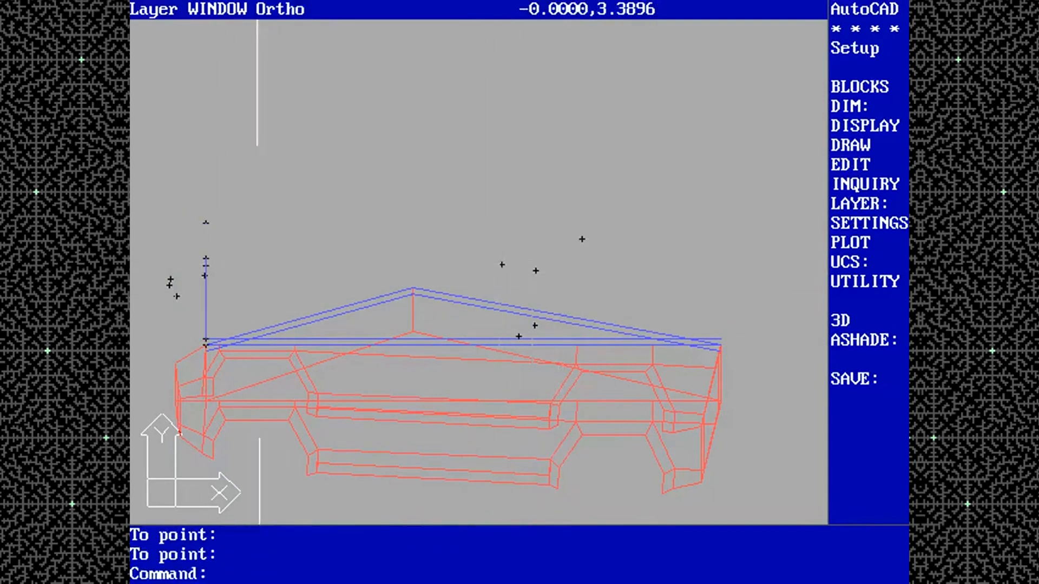
pyautogui.press('Return')
pyautogui.click(204, 302)
pyautogui.click(473, 244)
# Try to draw a line from the lower end of the offset vertical, 4 units long at 100 degrees
pyautogui.write('end')
pyautogui.click(497, 335)
pyautogui.write('@4<100')
pyautogui.hotkey('ctrl', 'c')
pyautogui.write('line end')
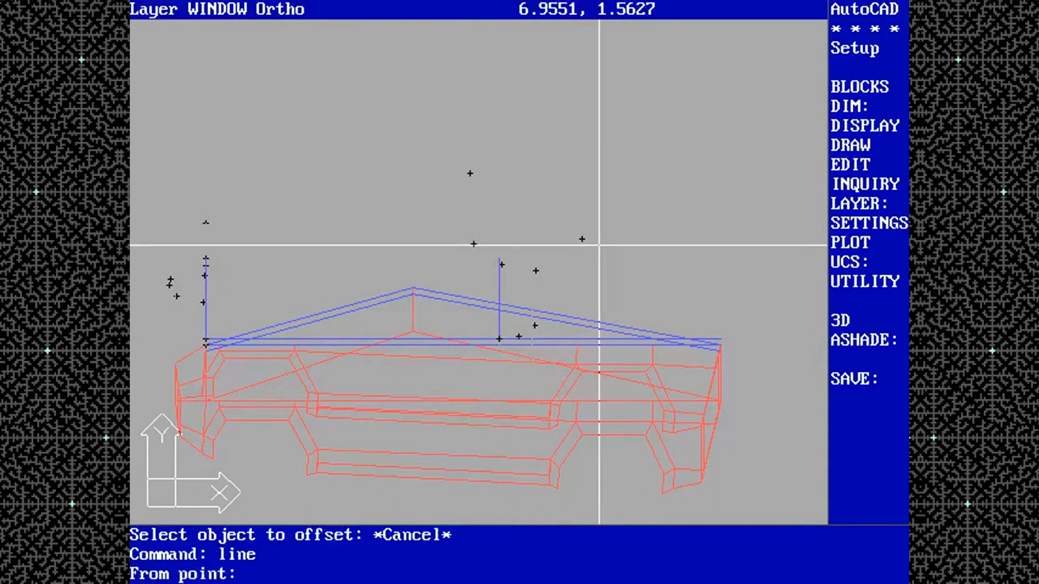
pyautogui.click(493, 317)
pyautogui.click(473, 306)
# Change the viewpoint to look from the truck's front and zoom in on the body and window lines to check their placement
pyautogui.write('vpoint e')
pyautogui.press('Return')
pyautogui.press('Return')
pyautogui.click(666, 107)
pyautogui.press('Return')
pyautogui.press('Return')
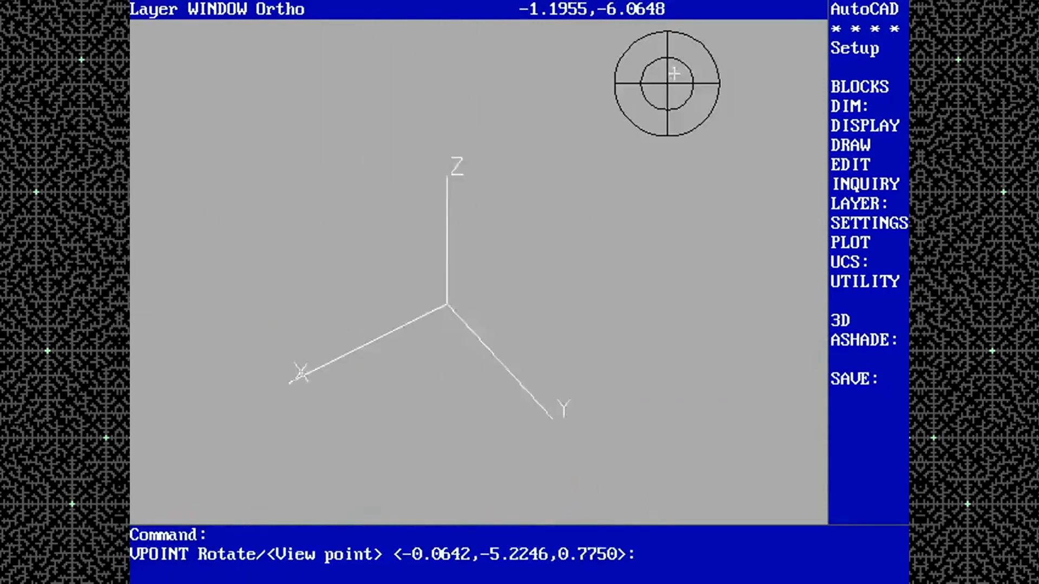
pyautogui.click(643, 83)
pyautogui.write('zoom')
pyautogui.press('Return')
pyautogui.write('w')
pyautogui.press('Return')
pyautogui.click(811, 329)
pyautogui.click(702, 250)
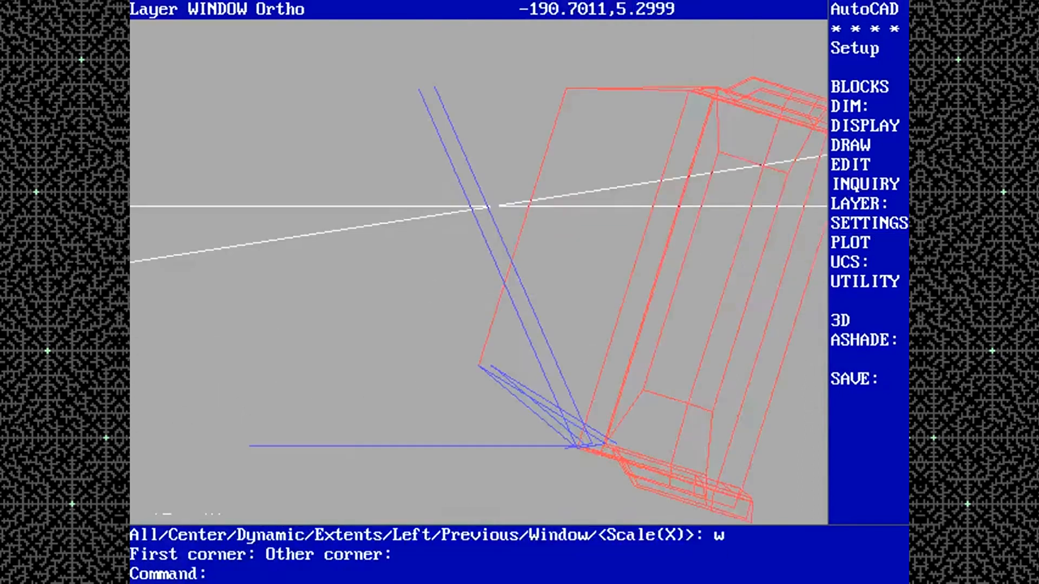
# Erase the misplaced vertical and slanted window construction lines, keeping the window outline triangle
pyautogui.write('erase')
pyautogui.click(503, 368)
pyautogui.click(497, 445)
pyautogui.click(536, 367)
pyautogui.click(562, 363)
pyautogui.click(566, 451)
pyautogui.press('Return')
# Turn off the BODY layer and align the UCS to the window plane using three endpoints of the window outline
pyautogui.write('layer off body')
pyautogui.press('Return')
pyautogui.write('ucs 3p end')
pyautogui.click(578, 448)
pyautogui.write('end')
pyautogui.click(605, 444)
pyautogui.write('end')
pyautogui.click(480, 367)
# Switch to the plan view of the window plane and offset the three window outline lines 0.15 inward
pyautogui.write('plan  z w')
pyautogui.click(305, 425)
pyautogui.click(433, 420)
pyautogui.write('offset .15')
pyautogui.click(584, 437)
pyautogui.click(554, 443)
pyautogui.click(531, 418)
pyautogui.click(464, 378)
pyautogui.click(488, 406)
pyautogui.press('Return')
# Draw a vertical line up from the front end of the inner bottom window line and offset it 7 rearward
pyautogui.write('li')
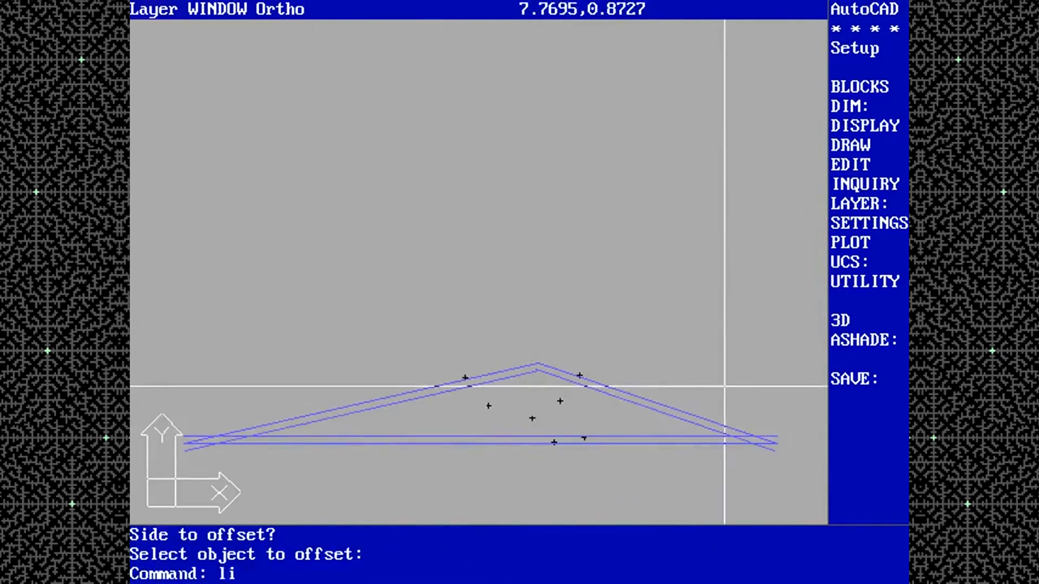
pyautogui.write('ne end')
pyautogui.click(778, 438)
pyautogui.click(806, 307)
pyautogui.press('Return')
pyautogui.press('Return')
pyautogui.hotkey('ctrl', 'c')
pyautogui.write('offset 7')
pyautogui.click(774, 321)
pyautogui.click(332, 298)
# Draw a line 4 units long at 80 degrees from the offset vertical's lower end and fillet it with the inner rear roof line
pyautogui.write('end')
pyautogui.click(438, 436)
pyautogui.write('@4<80')
pyautogui.hotkey('ctrl', 'c')
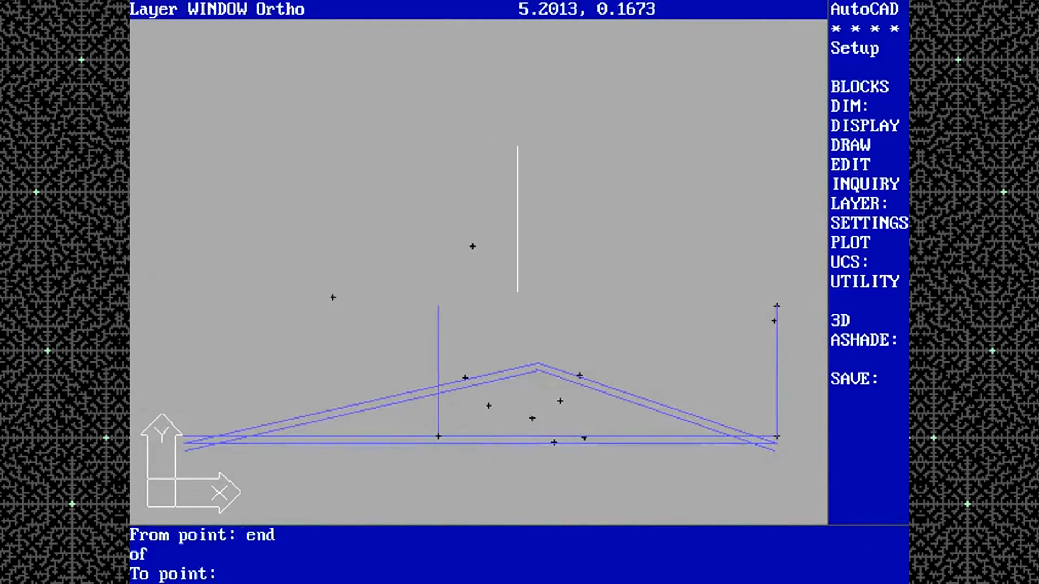
pyautogui.write('fillet')
pyautogui.click(460, 390)
pyautogui.click(445, 401)
pyautogui.hotkey('ctrl', 'c')
# Erase the outer window outline lines and both vertical construction lines
pyautogui.write('erase')
pyautogui.click(400, 392)
pyautogui.click(406, 445)
pyautogui.click(676, 406)
pyautogui.click(777, 410)
pyautogui.press('Return')
pyautogui.press('Return')
pyautogui.click(437, 356)
pyautogui.hotkey('ctrl', 'c')
# Fillet the inner outline's upper lines at the peak and trim the excess line ends at the front corner
pyautogui.write('fillet')
pyautogui.click(515, 373)
pyautogui.click(560, 375)
pyautogui.press('Return')
pyautogui.click(434, 392)
pyautogui.click(446, 378)
pyautogui.write('u trim trim')
pyautogui.click(709, 424)
pyautogui.click(698, 435)
pyautogui.press('Return')
pyautogui.click(763, 435)
pyautogui.click(751, 442)
pyautogui.press('Return')
# Draw a vertical divider down from the window's peak and trim it at the bottom window line
pyautogui.write('line')
pyautogui.hotkey('ctrl', 'c')
pyautogui.write('line end')
pyautogui.click(538, 370)
pyautogui.click(538, 460)
pyautogui.write('trim')
pyautogui.click(546, 434)
pyautogui.press('Return')
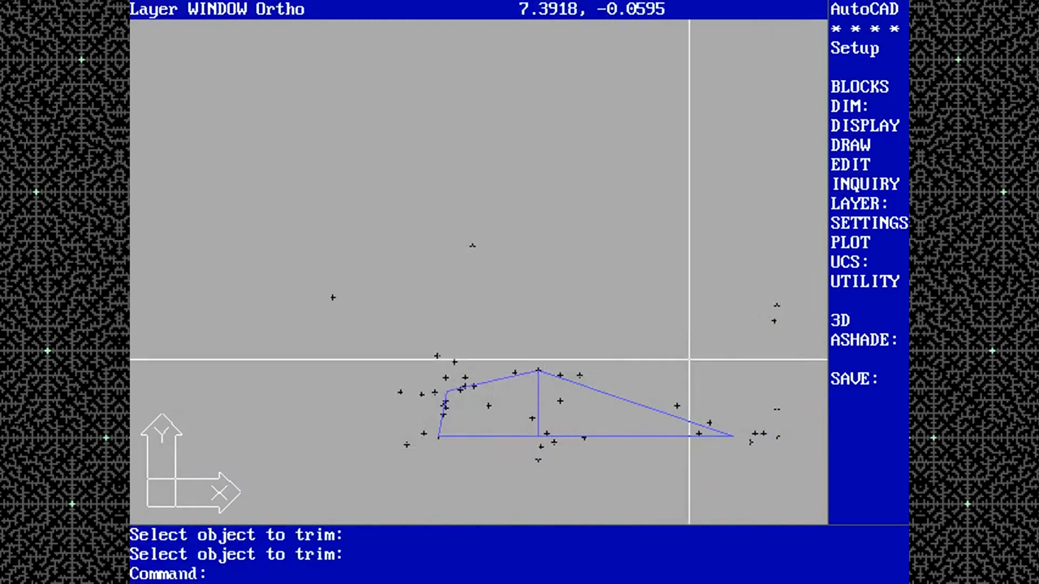
# Reset the UCS to world and switch to a 3D viewpoint zoomed in on the side window
pyautogui.write('y  ucs  vpoint')
pyautogui.press('Return')
pyautogui.click(315, 444)
pyautogui.write('zoom w')
pyautogui.click(315, 445)
pyautogui.click(412, 374)
# Turn off the BODY layer and turn on layer 0
pyautogui.write('ff')
pyautogui.press('Return')
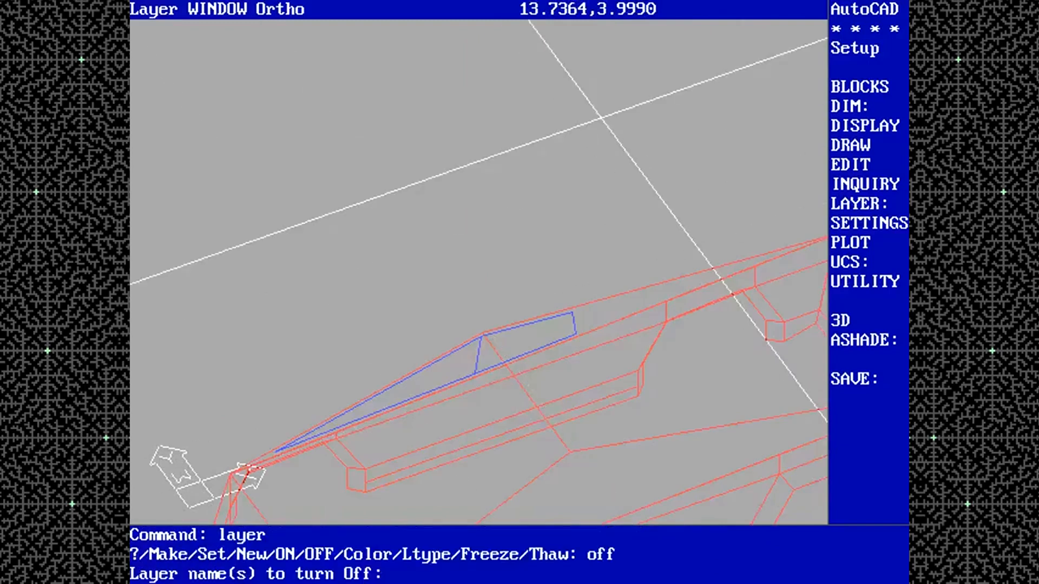
pyautogui.write('body')
pyautogui.press('Return')
pyautogui.write('on')
pyautogui.press('Return')
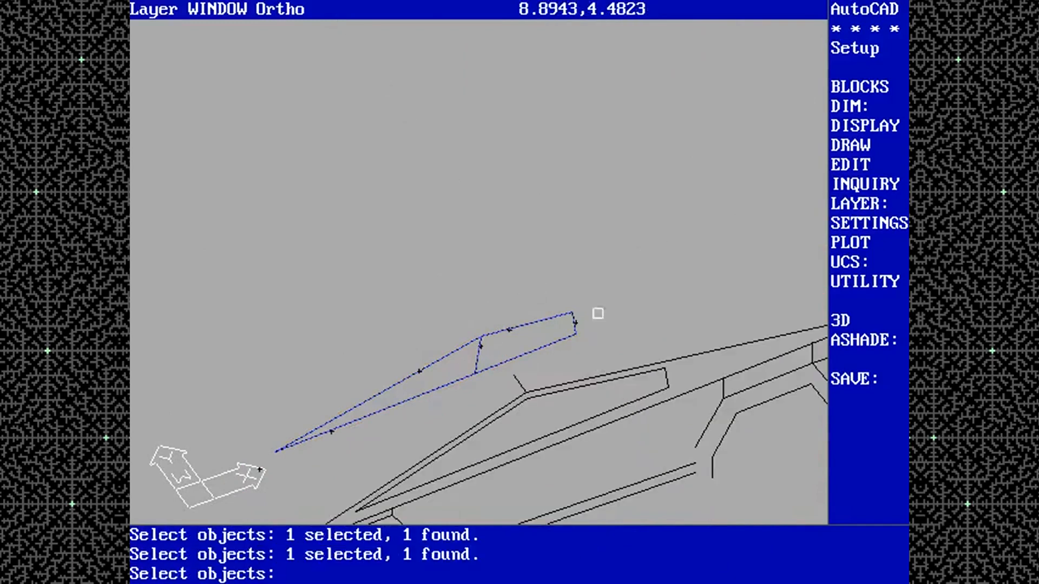
pyautogui.press('Return')
pyautogui.hotkey('ctrl', 'c')
pyautogui.write('vpoint')
pyautogui.press('Return')
pyautogui.press('r')
pyautogui.press('Return')
pyautogui.write('0,-')
pyautogui.press('BackSpace')
pyautogui.press('BackSpace')
pyautogui.press('BackSpace')
pyautogui.press('Return')
pyautogui.hotkey('ctrl', 'c')
pyautogui.write('vpoint')
pyautogui.press('Return')
pyautogui.write('0,-1,0 zoome')
pyautogui.press('Return')
pyautogui.write('u')
pyautogui.press('Return')
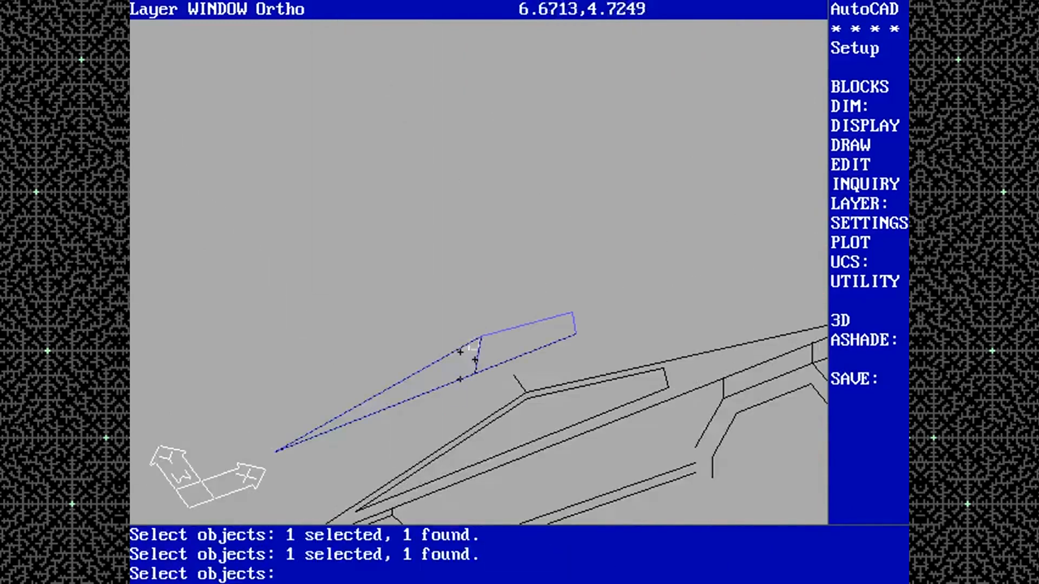
# Change the selected side window outline lines to layer 0
pyautogui.press('Return')
pyautogui.write('p')
pyautogui.press('Return')
pyautogui.write('la 0  3dface end')
# Draw a four-cornered 3D face over the rear side window, snapping to its endpoints
pyautogui.click(576, 334)
pyautogui.write('end')
pyautogui.click(573, 312)
pyautogui.write('end')
pyautogui.click(480, 336)
pyautogui.write('end')
pyautogui.click(475, 374)
# Draw a triangular 3D face over the front side window, from the divider's endpoints to the front tip
pyautogui.write('end')
pyautogui.click(475, 373)
pyautogui.write('end')
pyautogui.click(481, 336)
pyautogui.write('end')
pyautogui.click(276, 452)
pyautogui.press('Return')
pyautogui.press('Return')
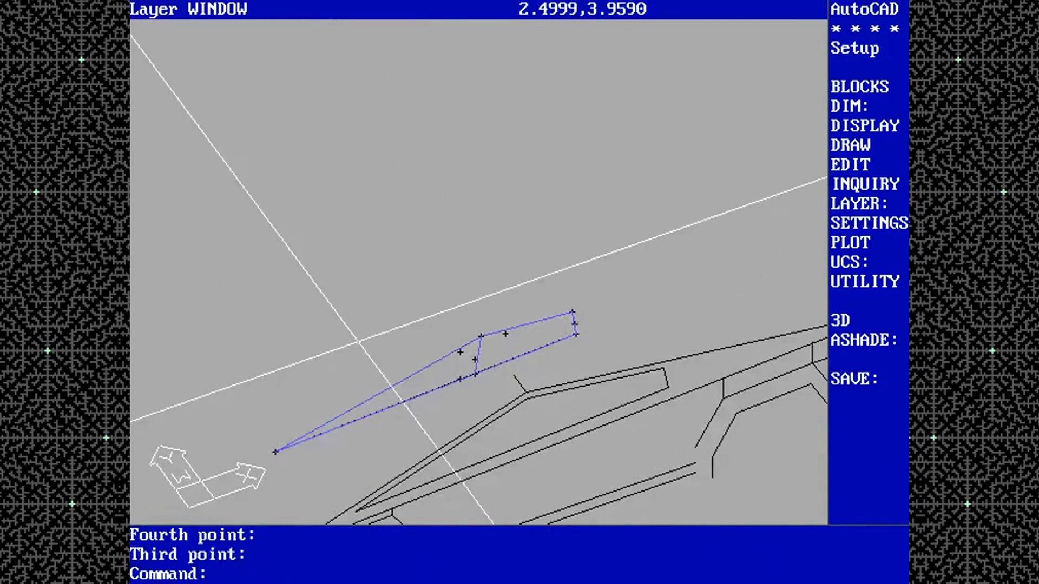
# Turn off layer 0, turn the BODY layer back on, and save the drawing as CYBRTK06
pyautogui.write('layer off 0   on body  ')
pyautogui.write('save')
pyautogui.press('Return')
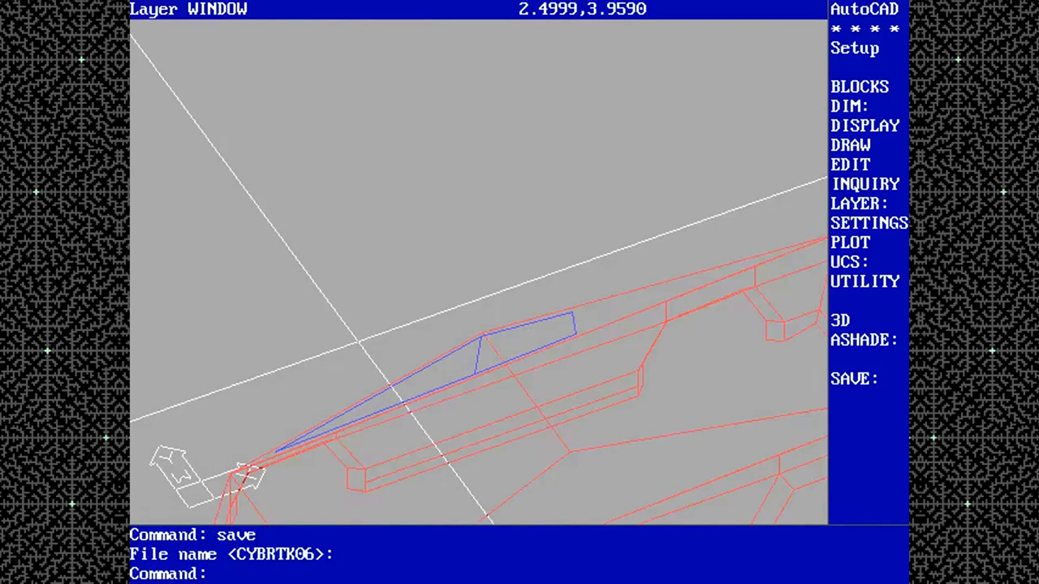
# Align the UCS to the hood and windshield plane using the two front hood corners and the near roof peak corner
pyautogui.write('pan')
pyautogui.press('Return')
pyautogui.click(321, 379)
pyautogui.click(321, 248)
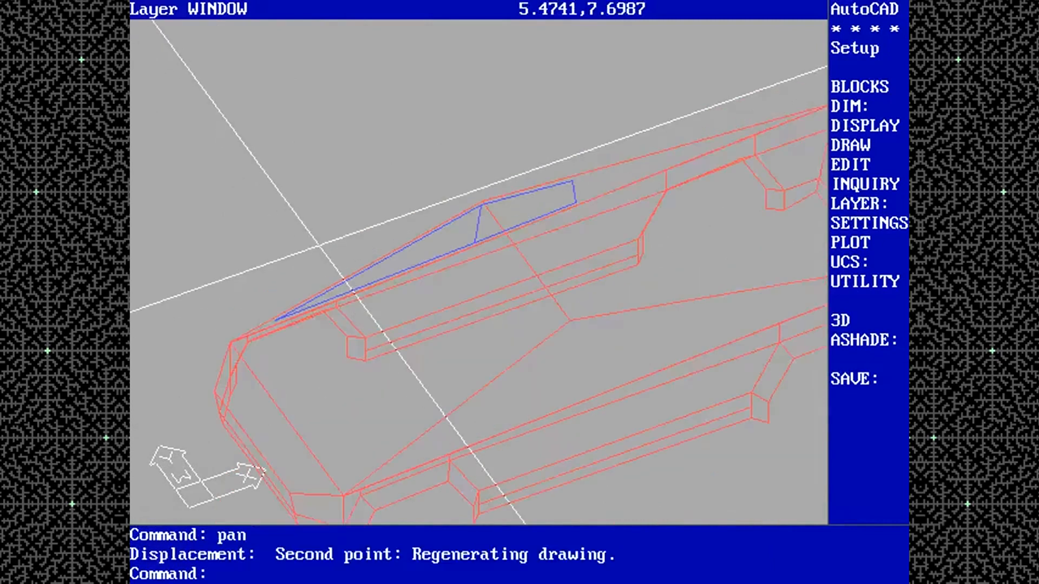
pyautogui.write('ucs')
pyautogui.press('Return')
pyautogui.write('3 end')
pyautogui.press('Return')
pyautogui.click(229, 343)
pyautogui.write('end')
pyautogui.click(343, 496)
pyautogui.write('end')
pyautogui.click(483, 204)
# Switch to the plan view of the hood and windshield plane and zoom in on it
pyautogui.write('plan  zoo zoom')
pyautogui.click(232, 378)
pyautogui.hotkey('ctrl', 'c')
pyautogui.write('zoom w')
pyautogui.click(247, 375)
pyautogui.click(289, 328)
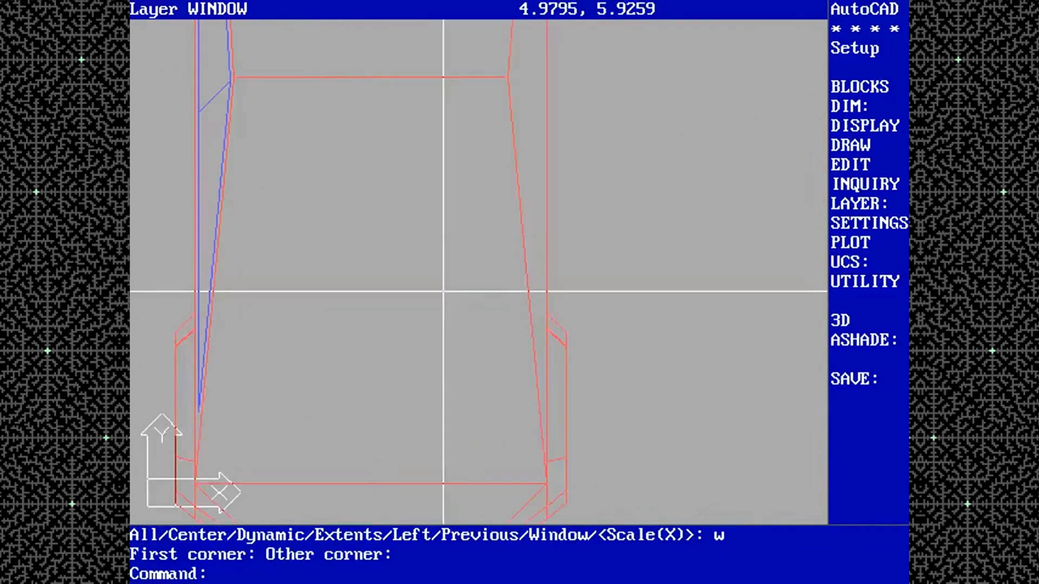
# Draw lines on the WINDOW layer along one windshield side edge, across the roof peak edge, and down the opposite side edge
pyautogui.write('line')
pyautogui.press('Return')
pyautogui.write('end')
pyautogui.press('Return')
pyautogui.click(196, 483)
pyautogui.write('end')
pyautogui.click(234, 78)
pyautogui.write('end')
pyautogui.press('Return')
pyautogui.click(507, 78)
pyautogui.write('end')
pyautogui.click(546, 483)
pyautogui.press('Return')
# Turn off the BODY layer and draw a line joining the lower endpoints of the two windshield side edges
pyautogui.write('laye')
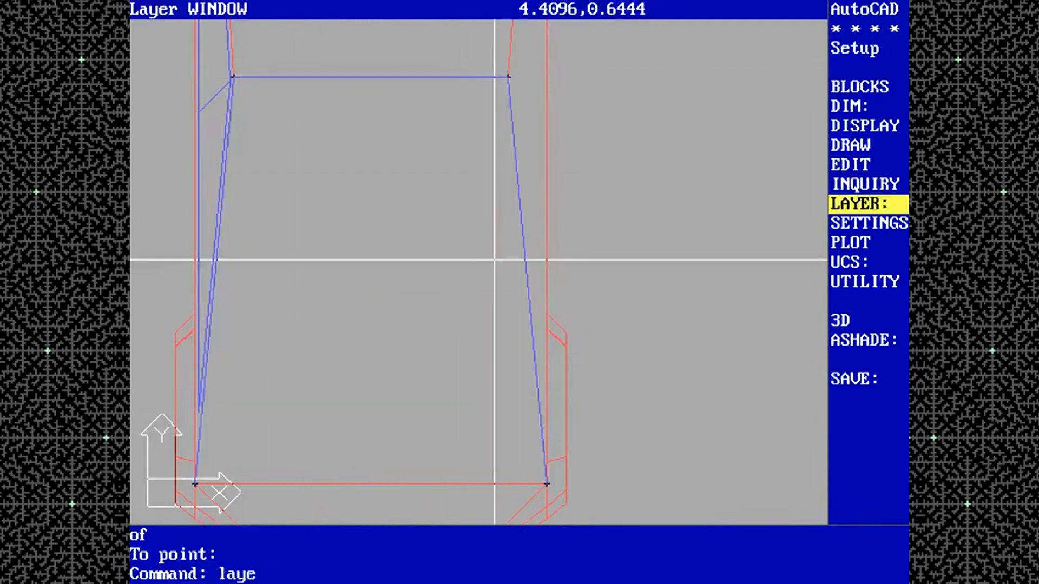
pyautogui.write('r off body  line end')
pyautogui.click(194, 480)
pyautogui.write('end')
pyautogui.click(546, 466)
# Offset the four windshield outline edges inward by .15
pyautogui.write('offset .15')
pyautogui.click(337, 485)
pyautogui.click(361, 74)
pyautogui.click(361, 119)
pyautogui.click(519, 177)
pyautogui.click(475, 183)
pyautogui.press('Return')
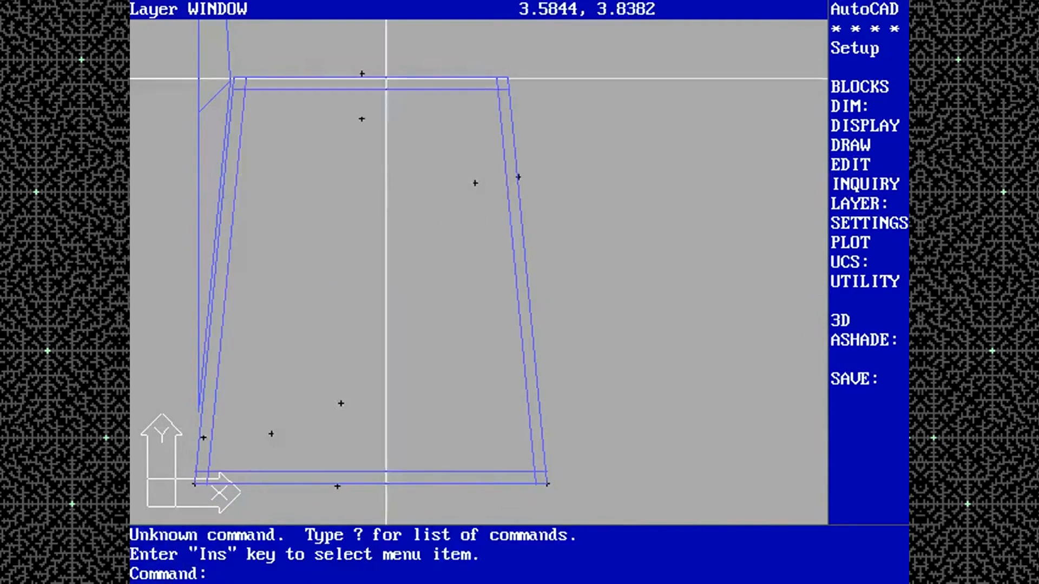
# Erase the outer windshield outline and trim the inset side lines where they overhang the inset cross lines
pyautogui.write('erase')
pyautogui.click(266, 481)
pyautogui.click(194, 443)
pyautogui.write('rim')
pyautogui.press('Return')
pyautogui.click(478, 85)
pyautogui.press('Return')
pyautogui.click(496, 80)
pyautogui.click(252, 80)
pyautogui.click(244, 77)
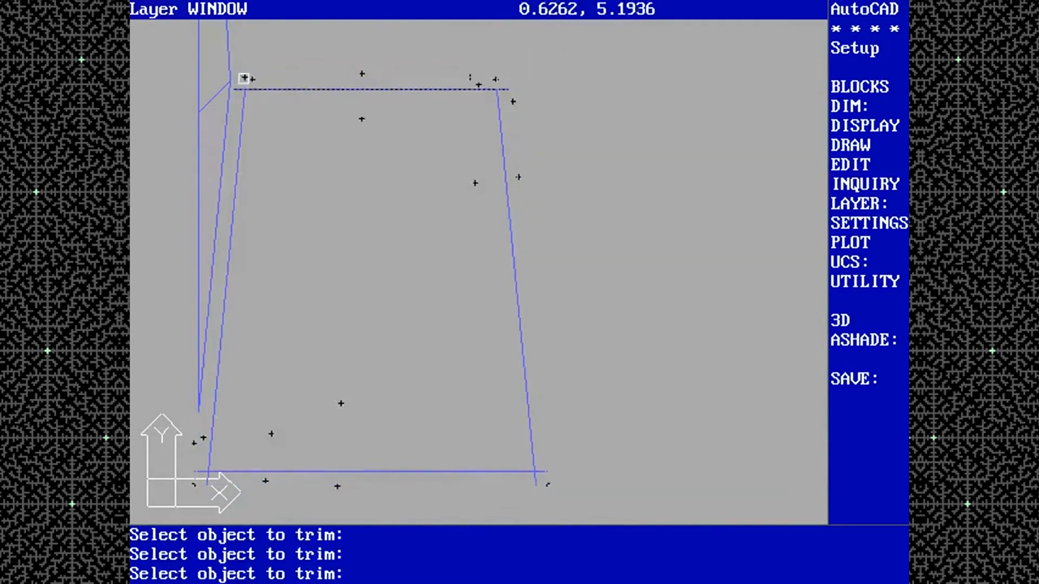
# Erase the two inset cross lines of the windshield, keeping only the inset side lines
pyautogui.write('erase')
pyautogui.click(460, 473)
pyautogui.click(440, 88)
pyautogui.press('Return')
# Return to the World UCS and zoom the plan view in on the windshield side lines
pyautogui.write('ucs  vpoint')
pyautogui.hotkey('ctrl', 'c')
pyautogui.write('vpoint')
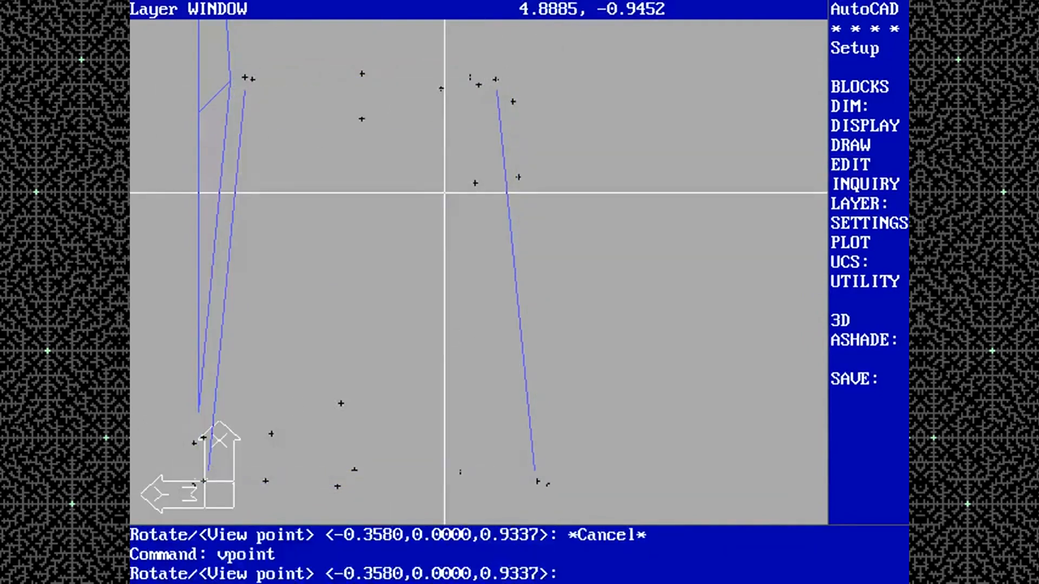
pyautogui.press('Return')
pyautogui.click(688, 91)
pyautogui.write('zoom w')
pyautogui.click(336, 439)
pyautogui.click(415, 495)
pyautogui.write('plan  zoom w')
pyautogui.click(396, 424)
pyautogui.click(515, 508)
# Create a 3D face for the windshield through the four endpoints of the two inset side lines
pyautogui.write('3dface end')
pyautogui.click(593, 460)
pyautogui.write('end')
pyautogui.click(594, 208)
pyautogui.write('end')
pyautogui.click(232, 171)
pyautogui.write('end')
pyautogui.click(232, 500)
# Change the windshield's construction side lines to layer 0, leaving the face out of the selection, and regenerate the drawing
pyautogui.write('chanfg change')
pyautogui.click(215, 515)
pyautogui.click(265, 499)
pyautogui.write('c')
pyautogui.click(222, 512)
pyautogui.click(636, 419)
pyautogui.click(224, 512)
pyautogui.click(637, 446)
pyautogui.write('c')
pyautogui.click(209, 188)
pyautogui.click(251, 153)
pyautogui.write('r')
pyautogui.click(231, 293)
pyautogui.write('p la 0')
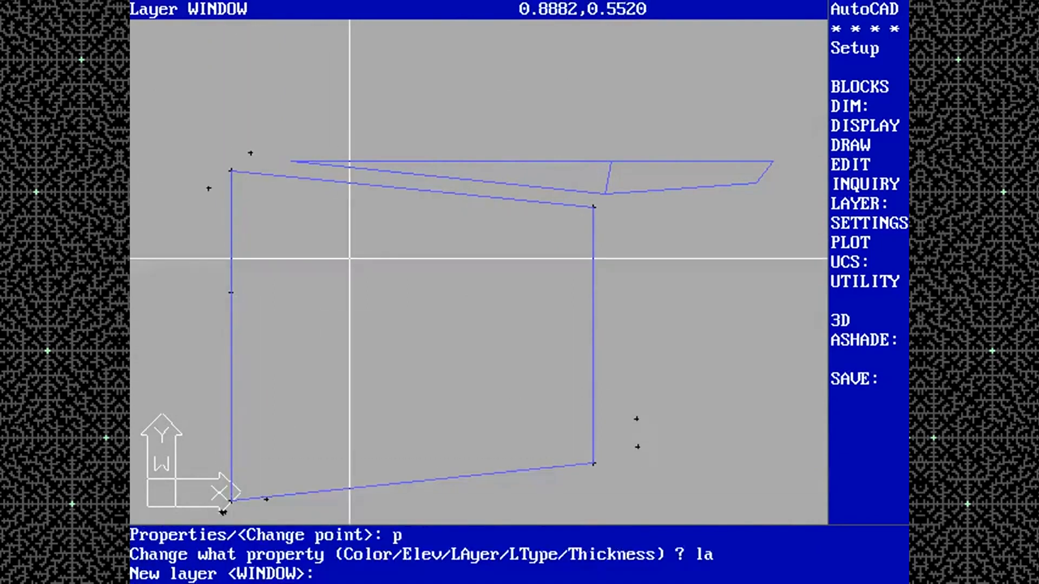
pyautogui.press('Return')
pyautogui.write('regen')
pyautogui.press('Return')
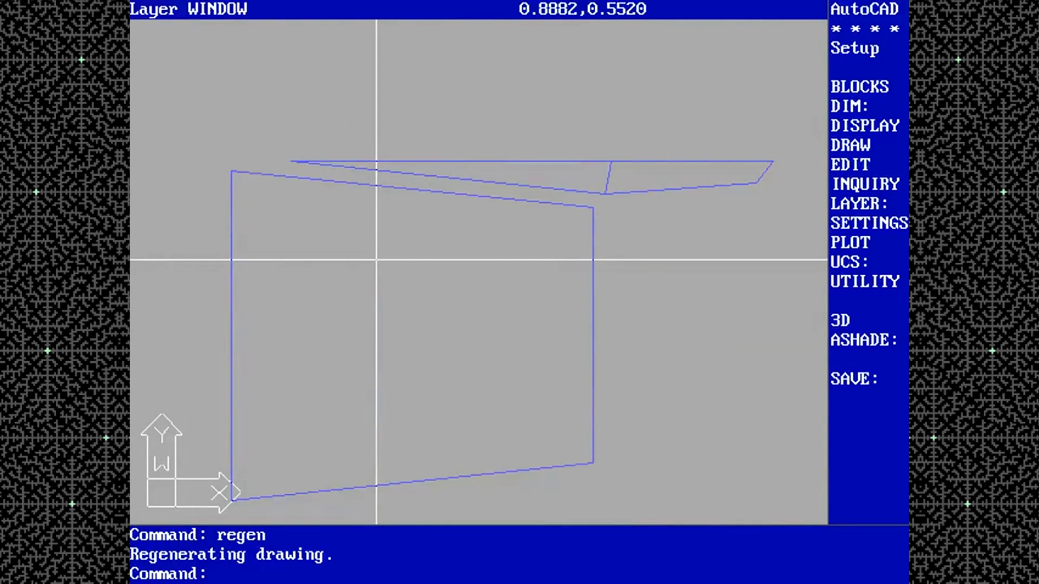
# Turn the BODY layer back on, view the whole model, and zoom the plan view in on the vehicle's front half
pyautogui.write('layer')
pyautogui.press('Return')
pyautogui.write('on')
pyautogui.press('Return')
pyautogui.write('body')
pyautogui.press('Return')
pyautogui.press('Return')
pyautogui.write('zoom .5')
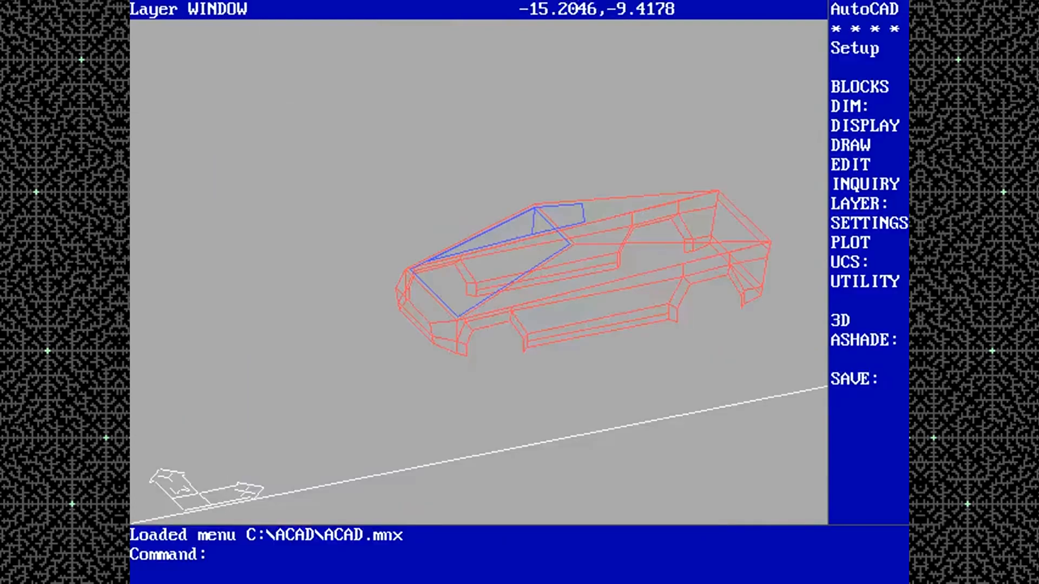
pyautogui.write('plan  zoom w')
pyautogui.click(389, 428)
pyautogui.click(511, 515)
# Try to move the two side window faces outward by @0,.05
pyautogui.write('move')
pyautogui.click(772, 151)
pyautogui.click(588, 160)
pyautogui.press('Return')
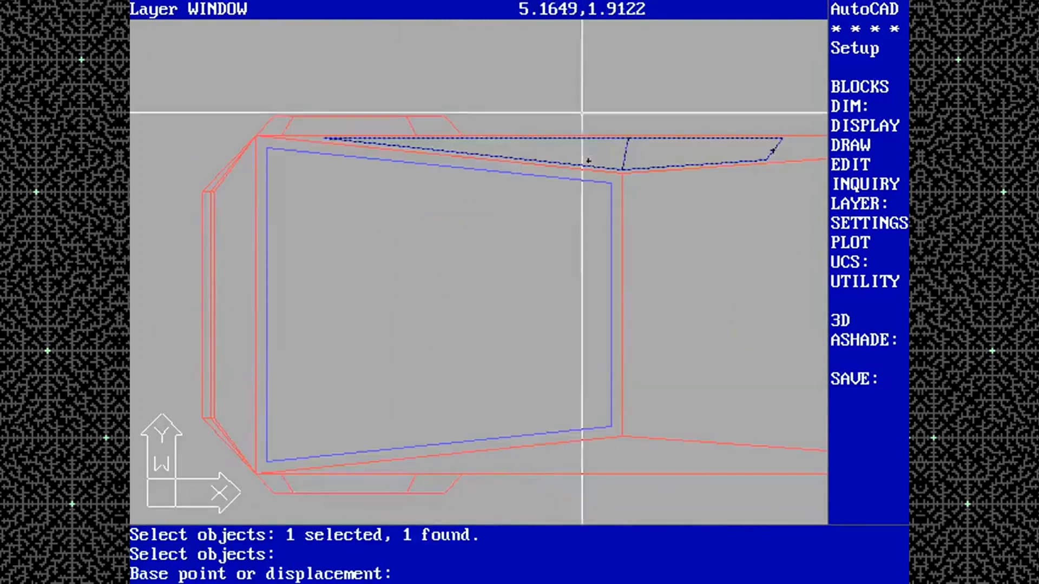
pyautogui.click(582, 110)
pyautogui.write('@0,.05 u move')
# Move the two side window faces outward by .01 along Y, using base point 0,0
pyautogui.click(779, 142)
pyautogui.click(561, 158)
pyautogui.press('Return')
pyautogui.write('0,')
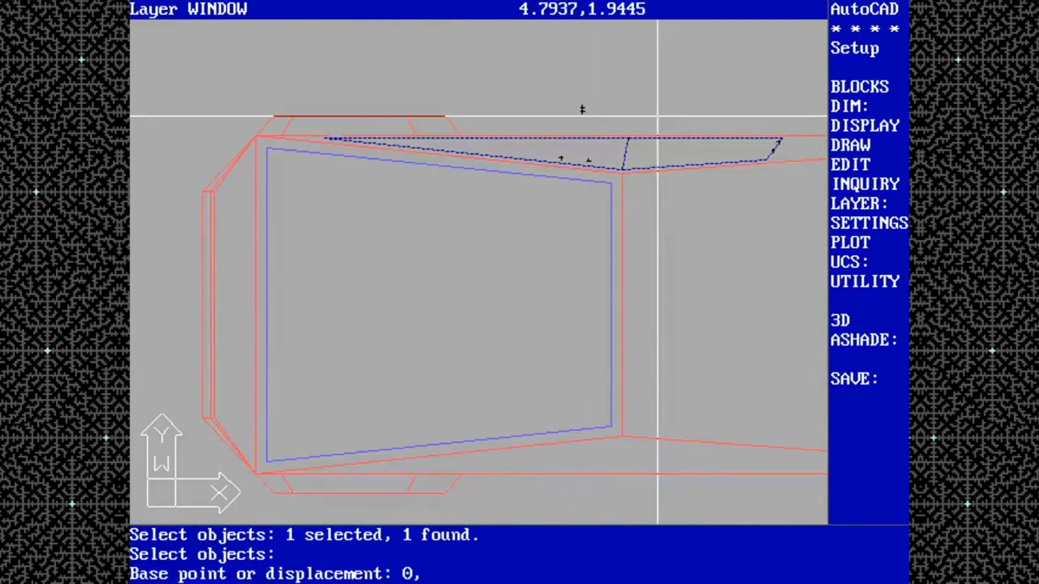
pyautogui.write('0 0,.01 move')
# Try to move the windshield face from a picked base point to 0,0,.1
pyautogui.click(612, 228)
pyautogui.press('Return')
pyautogui.click(504, 291)
pyautogui.write('0,0,.1 ')
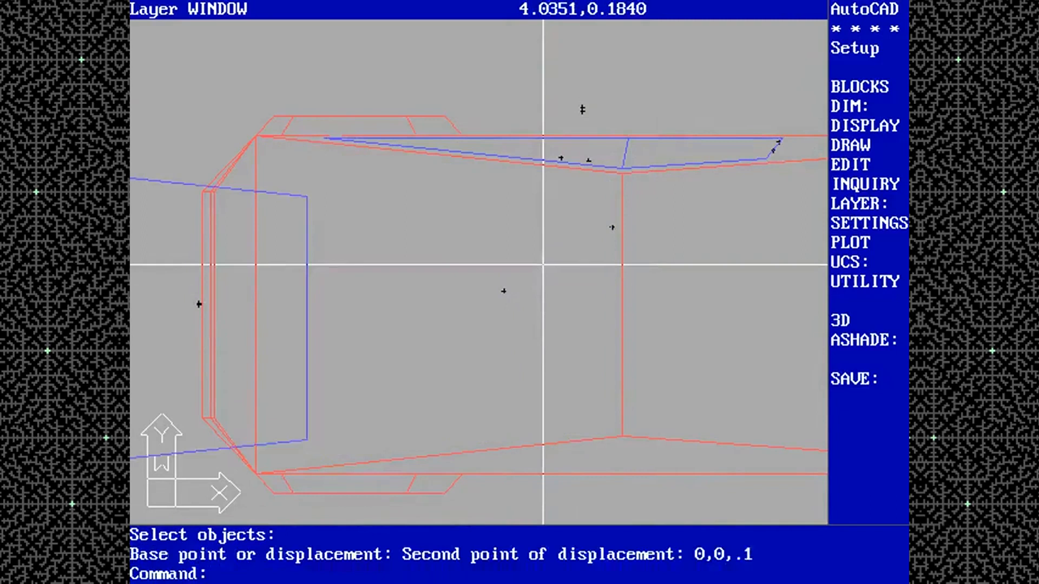
pyautogui.write('u move')
# Raise the windshield face by moving it from 0,0,0 to 0,0,.1
pyautogui.click(550, 433)
pyautogui.press('Return')
pyautogui.write('0,0,0 0,0,.1 mirror')
# Mirror the side window faces across the line from 0,0 to 1,0 and check the model with hidden lines removed
pyautogui.click(743, 155)
pyautogui.click(565, 158)
pyautogui.write('0,0 1,0  zoom .5 layer on 1')
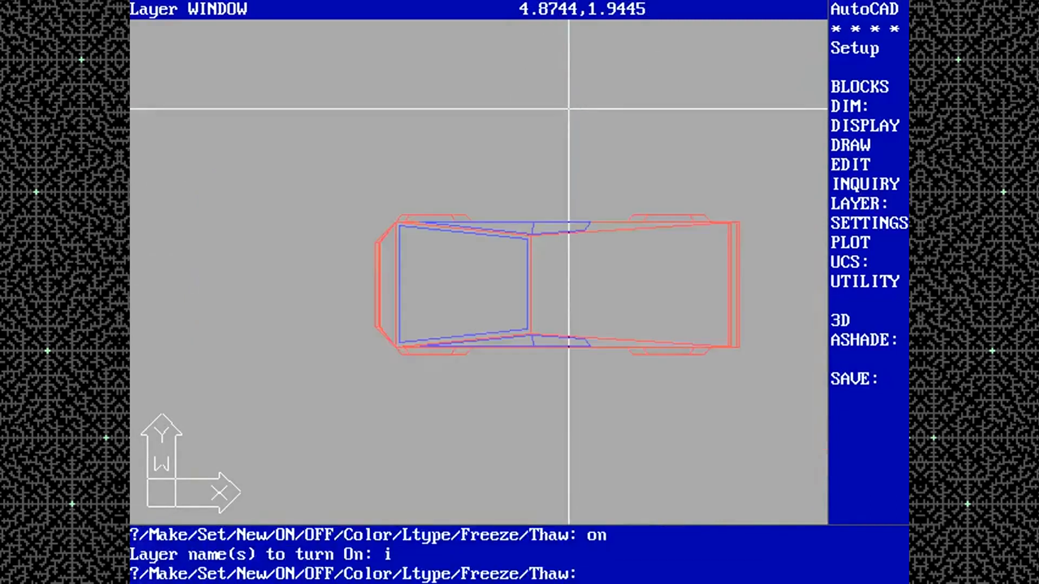
pyautogui.write('  u hide')
pyautogui.press('Return')
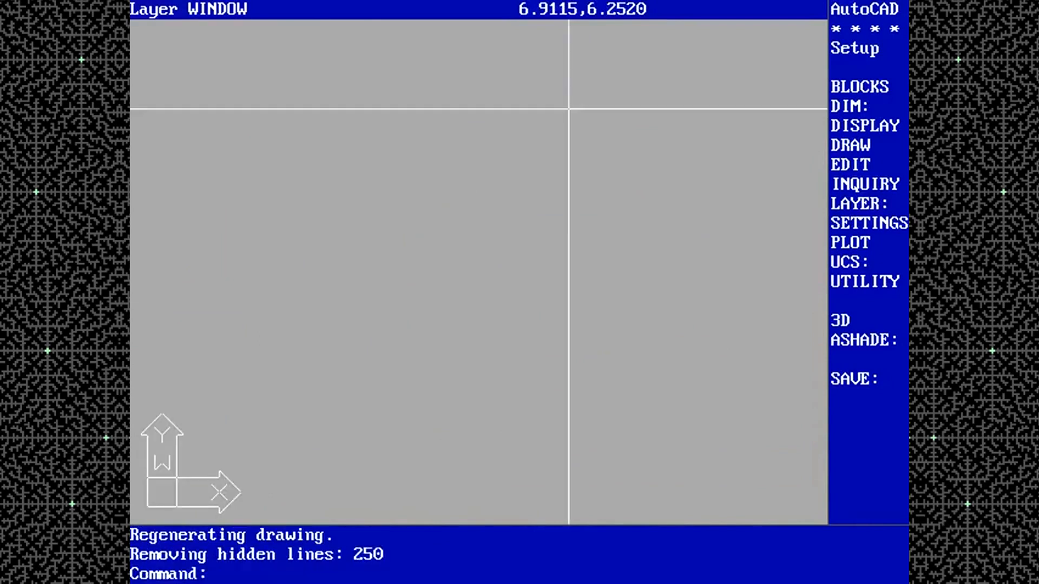
pyautogui.write('regen ')
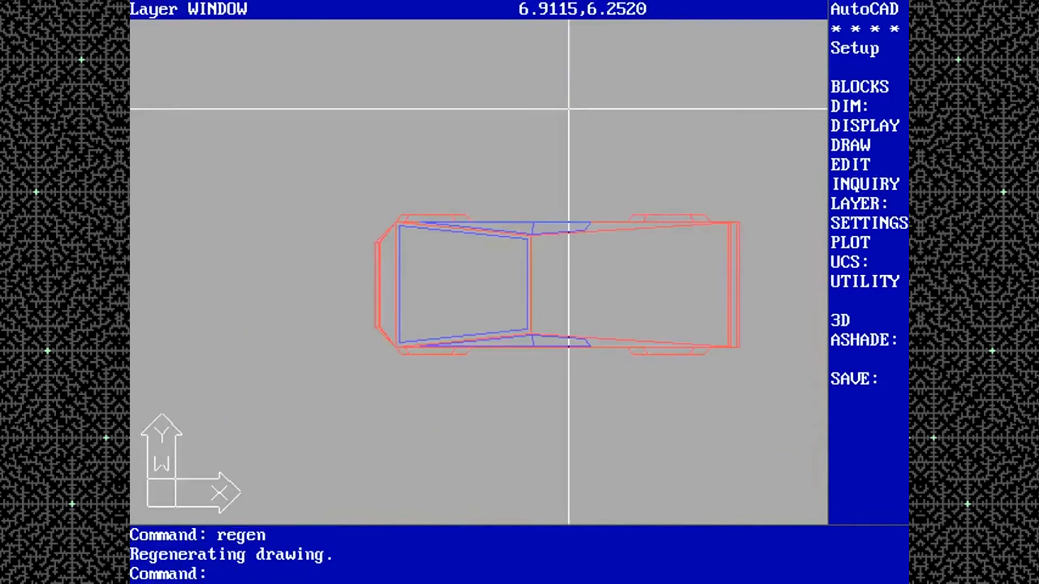
# Measure from 0,0 to the vehicle's rear end and scale the whole vehicle by 1.17 about 0,0,0
pyautogui.write('line 0,0  dist 0,0')
pyautogui.click(740, 287)
pyautogui.write('scale')
pyautogui.click(347, 192)
pyautogui.write('w')
pyautogui.click(350, 192)
pyautogui.click(767, 403)
pyautogui.write('0,0,0 1.17 zoom a color grey body')
pyautogui.hotkey('ctrl', 'c')
# Turn on layer I and bring the full wheel and the vehicle's front into view
pyautogui.write('layer on i')
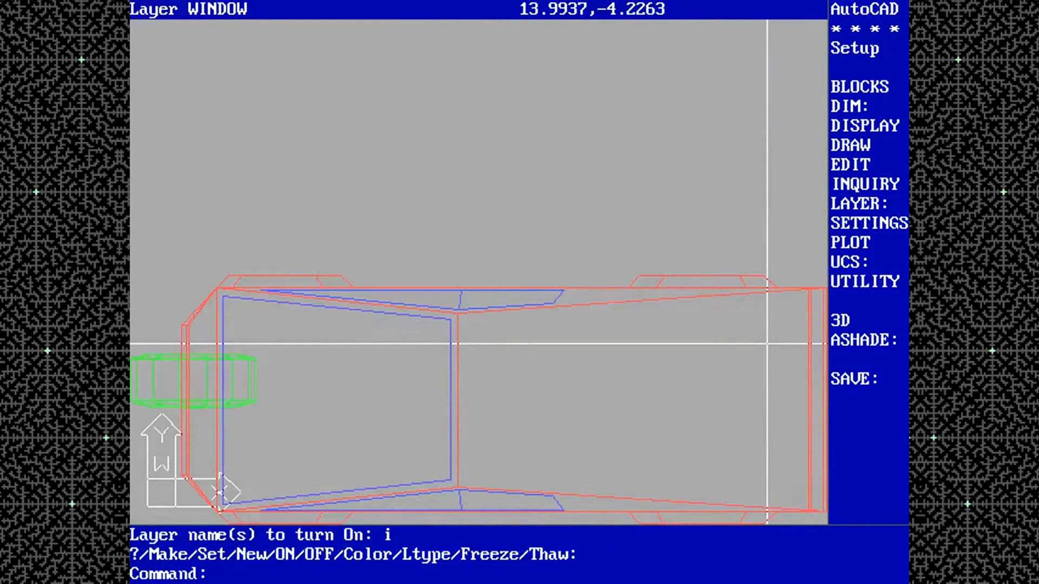
pyautogui.hotkey('ctrl', 'c')
pyautogui.write('zoom 1  1')
pyautogui.hotkey('ctrl', 'c')
pyautogui.write('a pan')
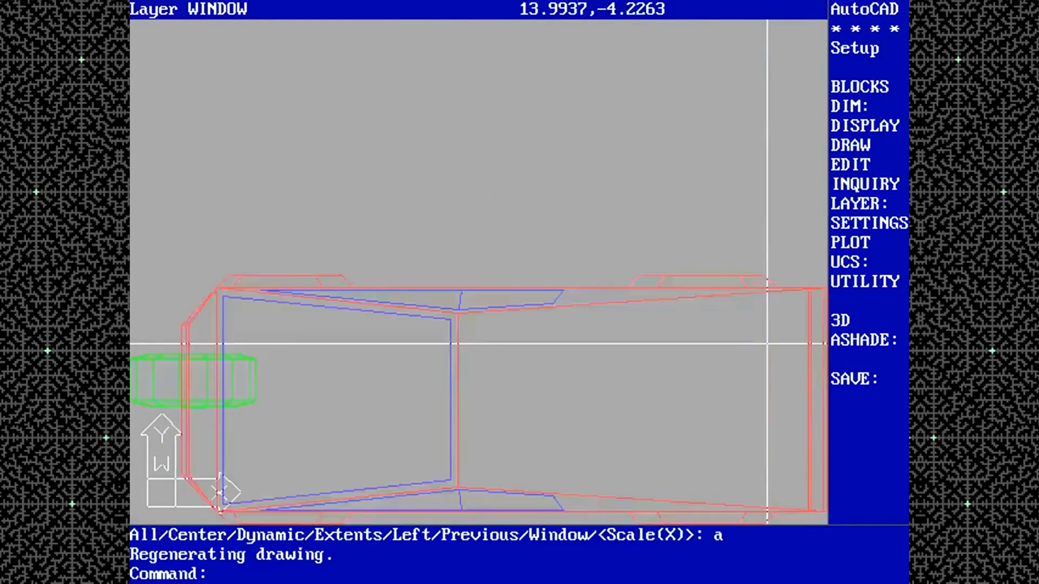
pyautogui.click(298, 343)
pyautogui.click(416, 298)
# Move the wheel clear of the vehicle's front end, removing the body and window entities from the selection
pyautogui.write('move')
pyautogui.press('Return')
pyautogui.click(224, 377)
pyautogui.write('c')
pyautogui.click(238, 377)
pyautogui.click(396, 298)
pyautogui.write('r c')
pyautogui.click(379, 379)
pyautogui.click(267, 401)
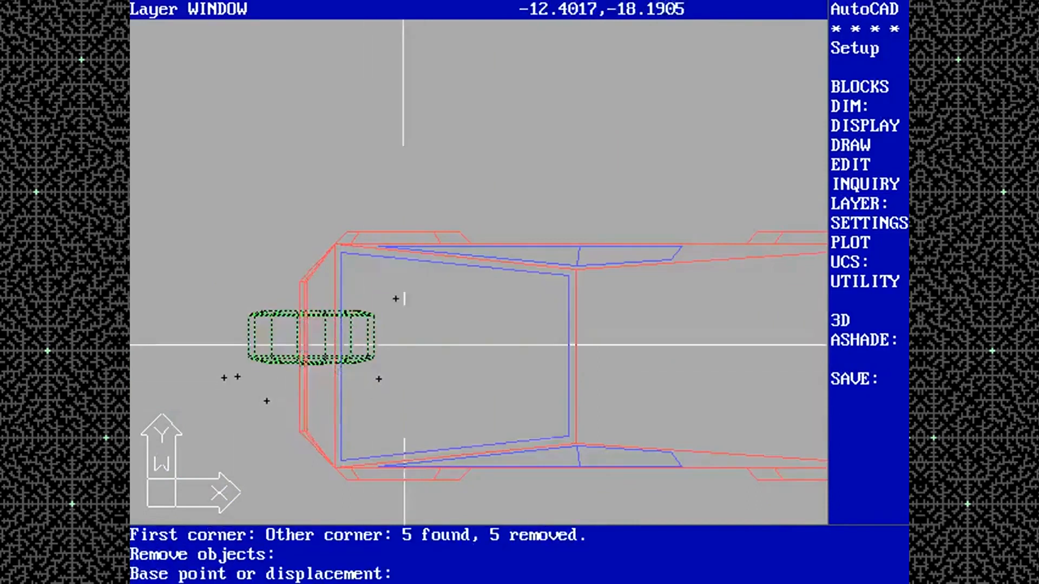
# Restore the UCS named front and show its plan view with the wheel and body in sight
pyautogui.press('Return')
pyautogui.write('r')
pyautogui.press('Return')
pyautogui.write('front')
pyautogui.press('Return')
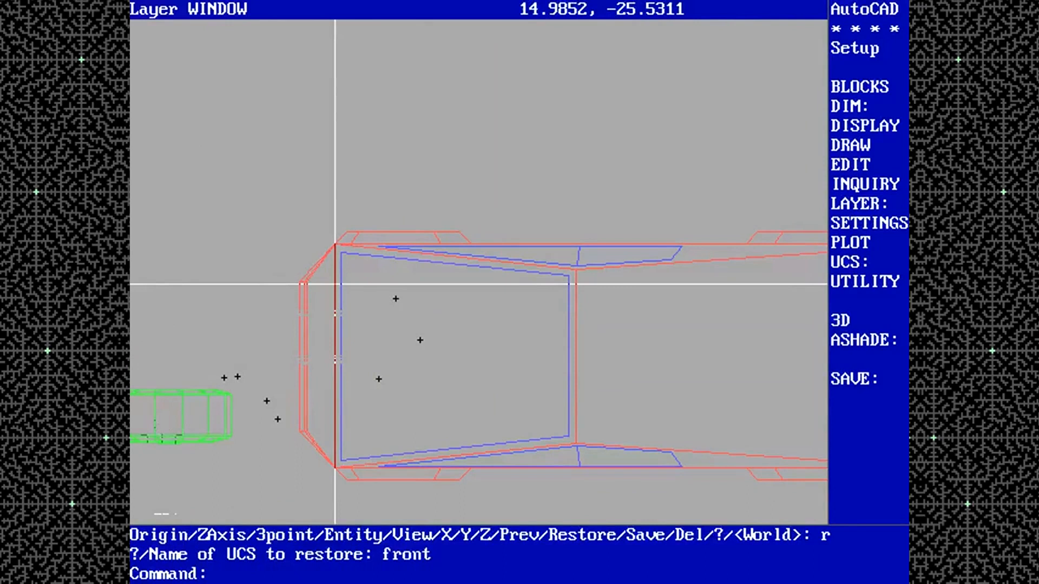
pyautogui.write('vpoint')
pyautogui.press('Return')
pyautogui.hotkey('ctrl', 'c')
pyautogui.write('plan  pan')
pyautogui.press('Return')
pyautogui.click(391, 358)
pyautogui.click(519, 276)
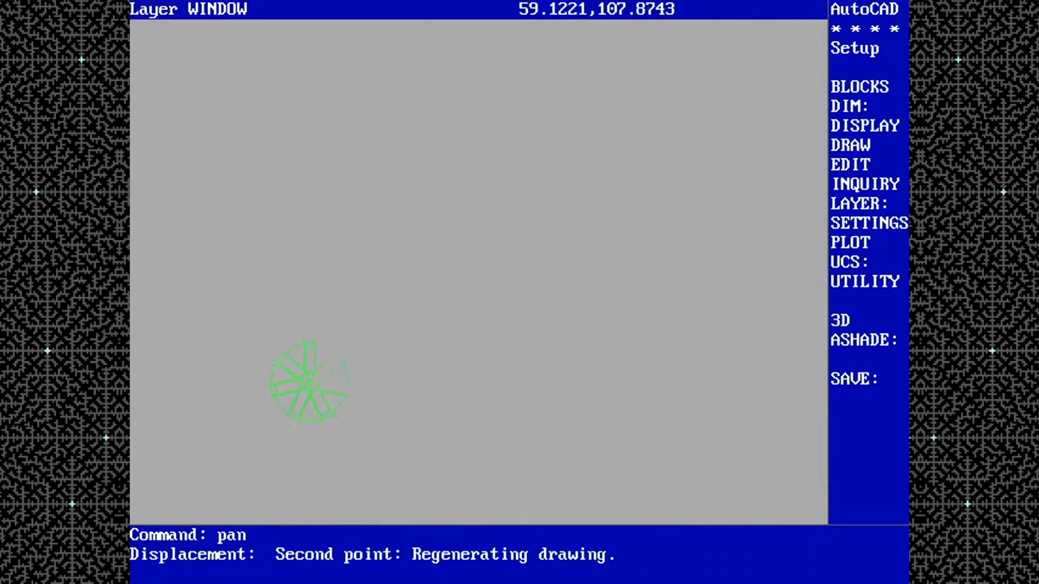
pyautogui.write('scael')
pyautogui.press('Return')
pyautogui.write('move')
pyautogui.press('Return')
pyautogui.click(230, 309)
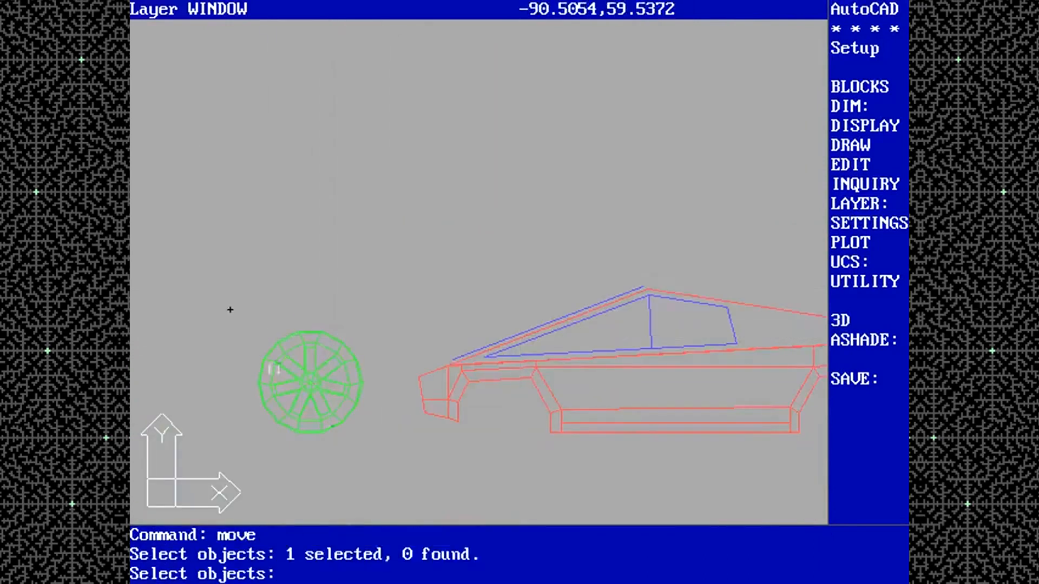
pyautogui.click(384, 455)
pyautogui.press('Return')
pyautogui.click(309, 369)
pyautogui.hotkey('ctrl', 'c')
# Scale the whole wheel, tire and rim together, by a factor of 0.8
pyautogui.write('scale c')
pyautogui.click(222, 308)
pyautogui.click(382, 457)
pyautogui.press('Return')
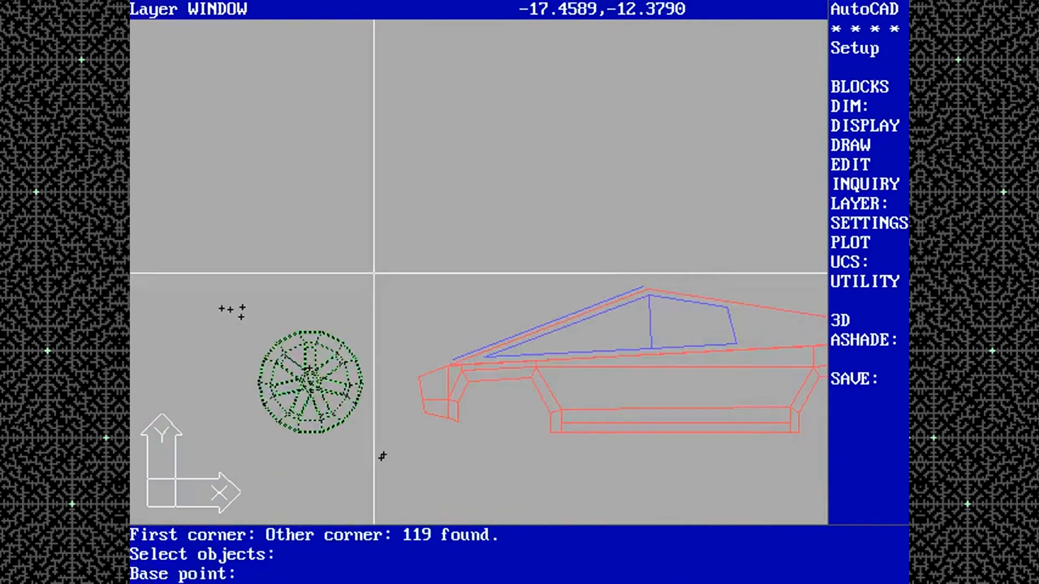
pyautogui.click(374, 273)
pyautogui.write('.8')
pyautogui.press('Return')
# Move the scaled wheel within the front view
pyautogui.write('move')
pyautogui.press('Return')
pyautogui.click(247, 290)
pyautogui.click(385, 420)
pyautogui.press('Return')
pyautogui.click(322, 360)
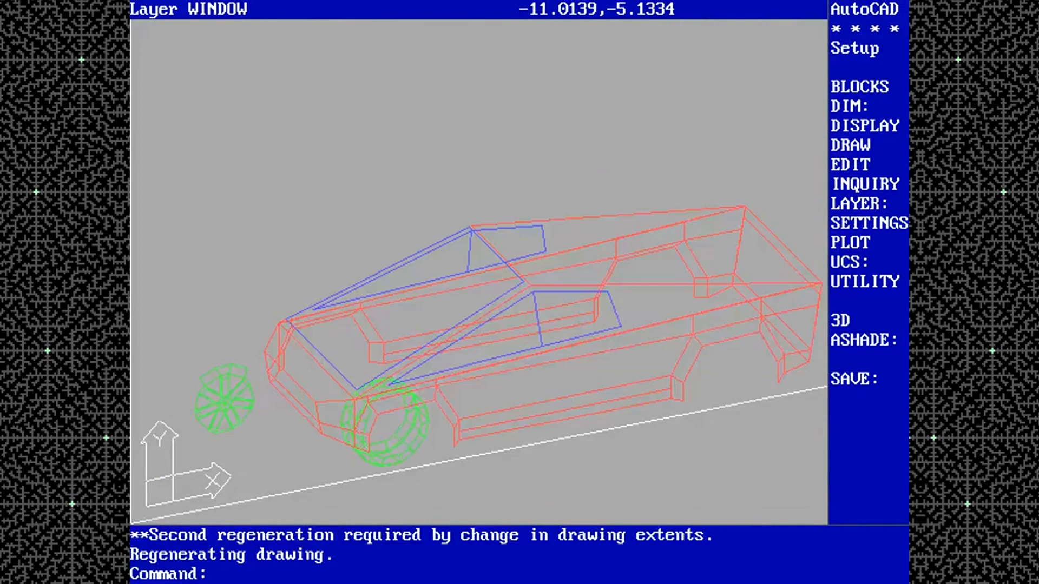
# Return to the World UCS and show its plan view with the wheel parts and the vehicle's front end in sight
pyautogui.write('plan')
pyautogui.press('Return')
pyautogui.press('Return')
pyautogui.write('ucs')
pyautogui.press('Return')
pyautogui.press('Return')
pyautogui.write('plan')
pyautogui.press('Return')
pyautogui.press('Return')
pyautogui.write('pan')
pyautogui.press('Return')
pyautogui.click(404, 402)
pyautogui.click(550, 357)
# Move the tire ring in the plan view, keeping it ahead of the vehicle's front end
pyautogui.click(453, 433)
pyautogui.press('Return')
pyautogui.click(505, 412)
pyautogui.click(271, 380)
pyautogui.press('Return')
pyautogui.write('p')
pyautogui.press('Return')
pyautogui.press('Return')
pyautogui.click(344, 344)
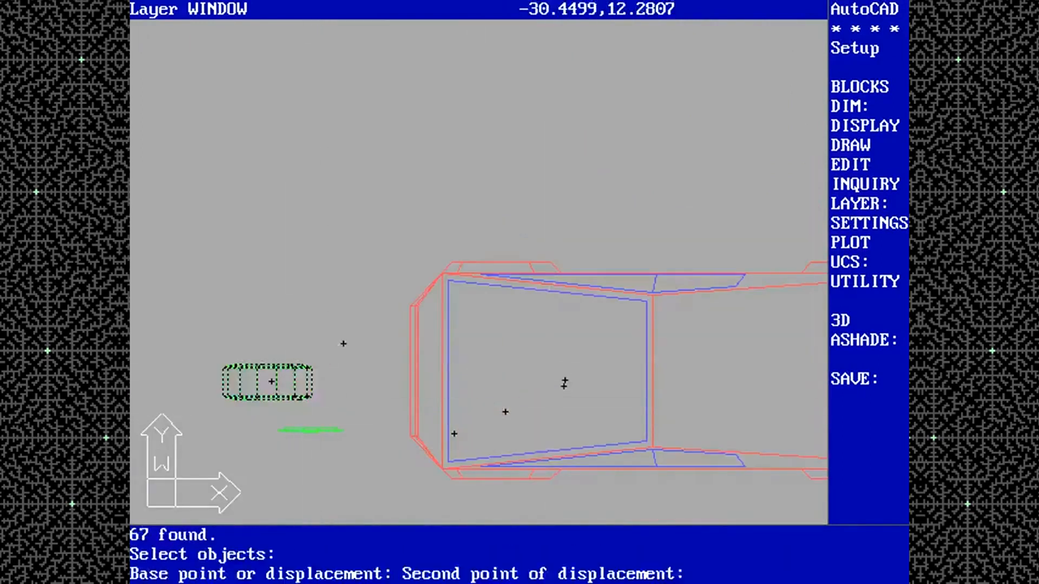
# Move the rim into the tire ring, from the rim's lower-left endpoint to the matching inner endpoint of the tire
pyautogui.write('zoom')
pyautogui.press('Return')
pyautogui.click(296, 494)
pyautogui.hotkey('ctrl', 'c')
pyautogui.press('Return')
pyautogui.write('w')
pyautogui.press('Return')
pyautogui.click(299, 385)
pyautogui.click(136, 523)
pyautogui.write('c')
pyautogui.press('Return')
pyautogui.click(460, 289)
pyautogui.click(741, 39)
pyautogui.press('Return')
pyautogui.write('end')
pyautogui.press('Return')
pyautogui.click(574, 277)
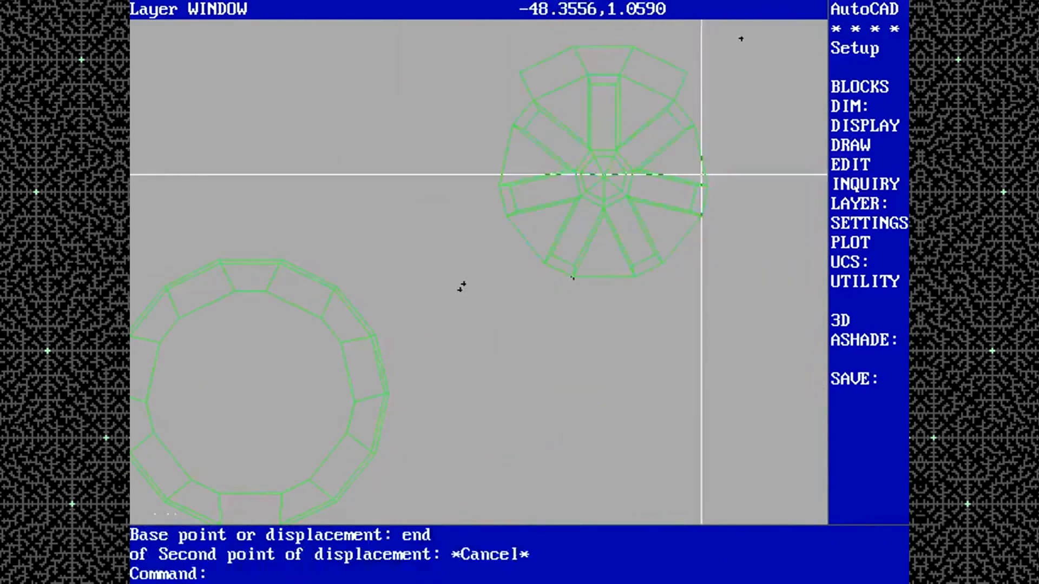
pyautogui.write('end')
pyautogui.press('Return')
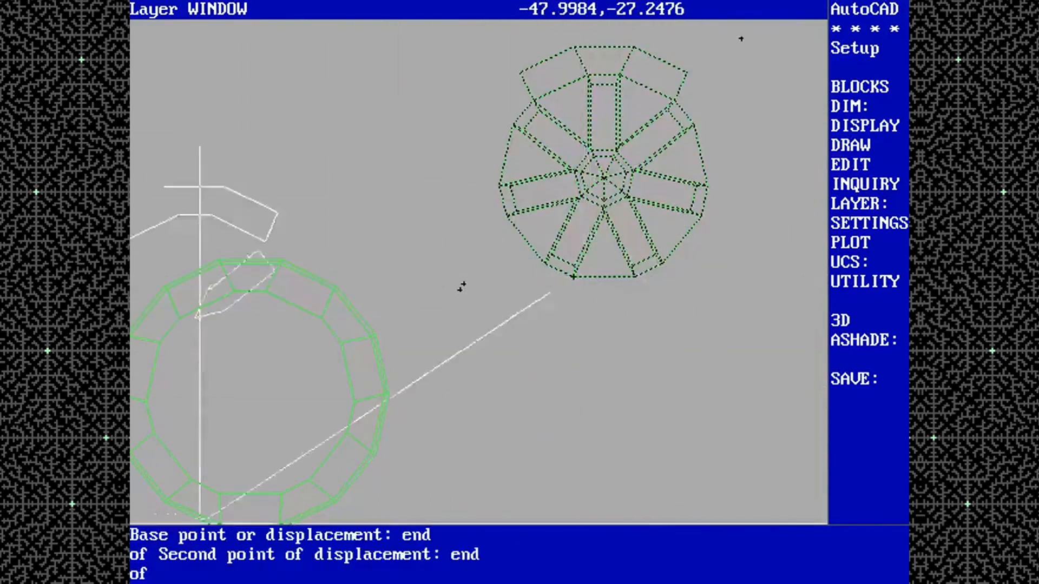
pyautogui.click(218, 494)
pyautogui.write('zoom')
pyautogui.press('Return')
pyautogui.write('e')
pyautogui.press('Return')
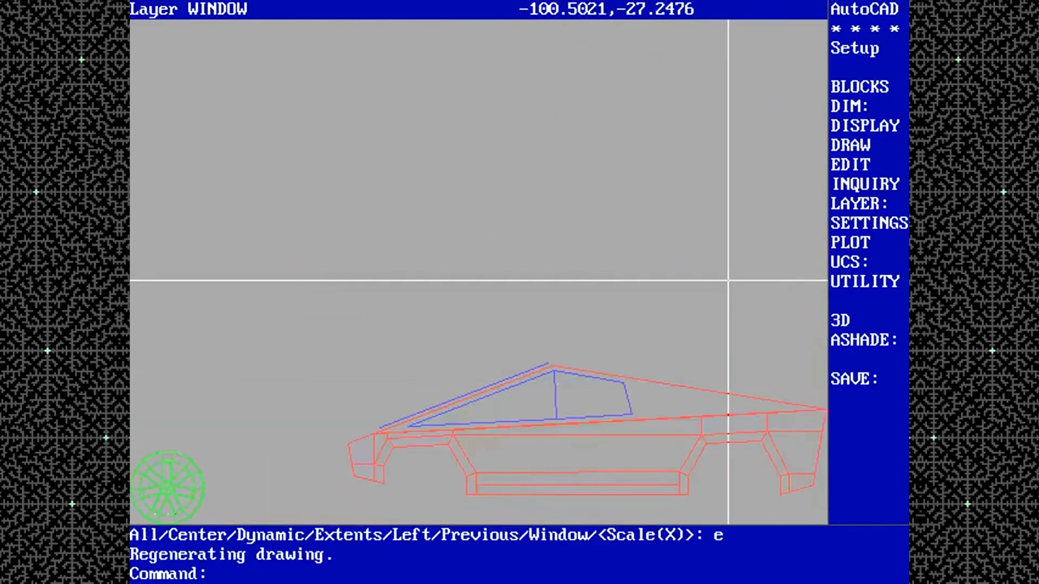
pyautogui.write('layer')
pyautogui.press('Return')
pyautogui.write('c')
pyautogui.press('Return')
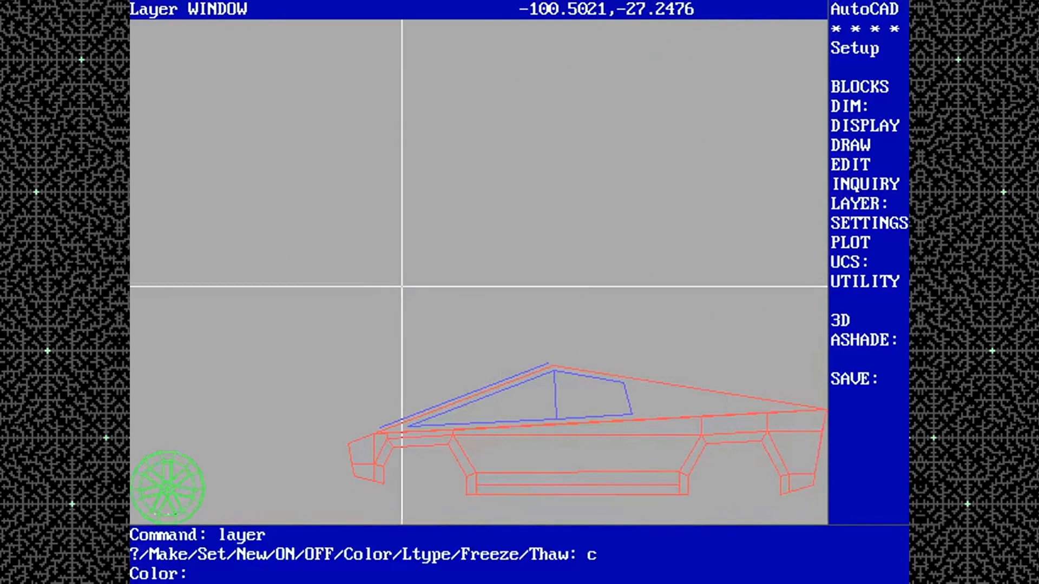
pyautogui.write('body')
pyautogui.press('Return')
pyautogui.press('Return')
# Set the color of layer body to 251
pyautogui.write('layer')
pyautogui.press('Return')
pyautogui.write('c')
pyautogui.press('Return')
pyautogui.write('251')
pyautogui.press('Return')
pyautogui.write('body')
pyautogui.press('Return')
pyautogui.press('Return')
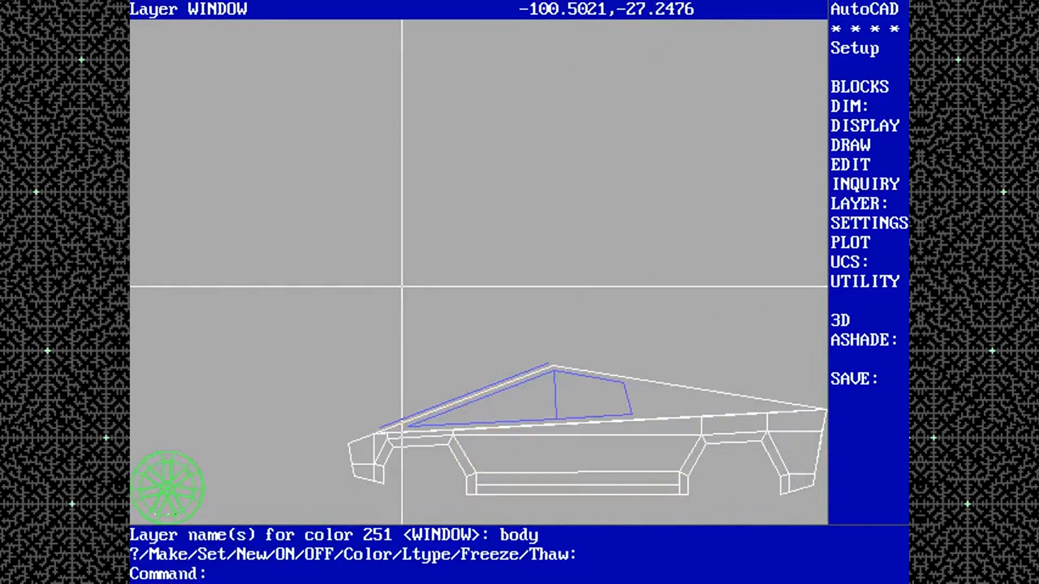
# Set the color of layer body to 253
pyautogui.write('253')
pyautogui.press('Return')
pyautogui.write('body')
pyautogui.press('Return')
pyautogui.press('Return')
# Create two new layers named tire and trim
pyautogui.write('layer')
pyautogui.press('Return')
pyautogui.write('new')
pyautogui.press('Return')
pyautogui.write('tire')
pyautogui.press('Return')
pyautogui.write('new')
pyautogui.press('Return')
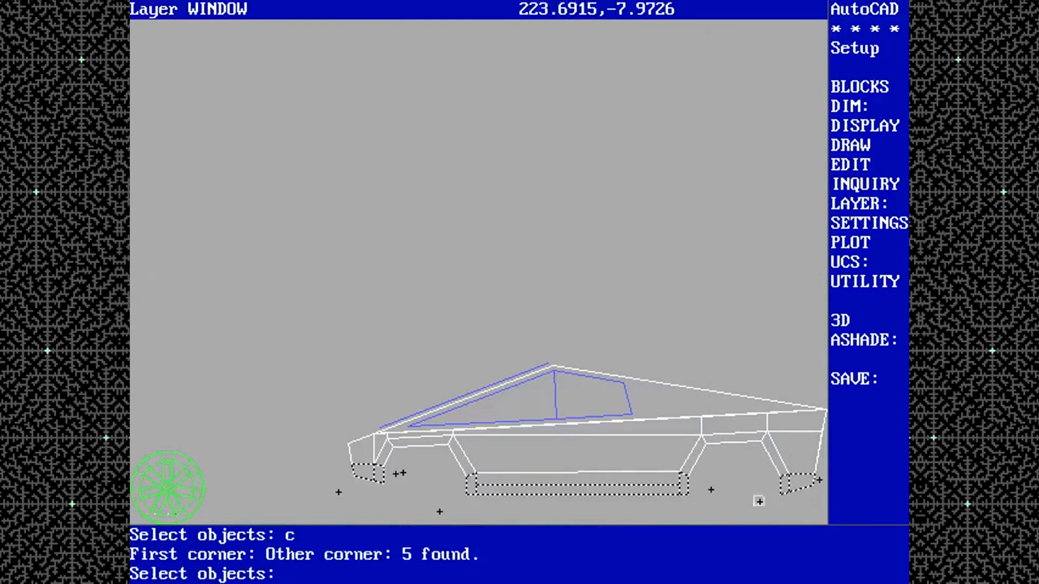
# Put the wheel arch surrounds, the side sill and the lower bumper faces on layer trim
pyautogui.click(457, 459)
pyautogui.press('Return')
pyautogui.write('p')
pyautogui.press('Return')
pyautogui.write('la')
pyautogui.press('Return')
pyautogui.write('trim')
pyautogui.press('Return')
pyautogui.press('Return')
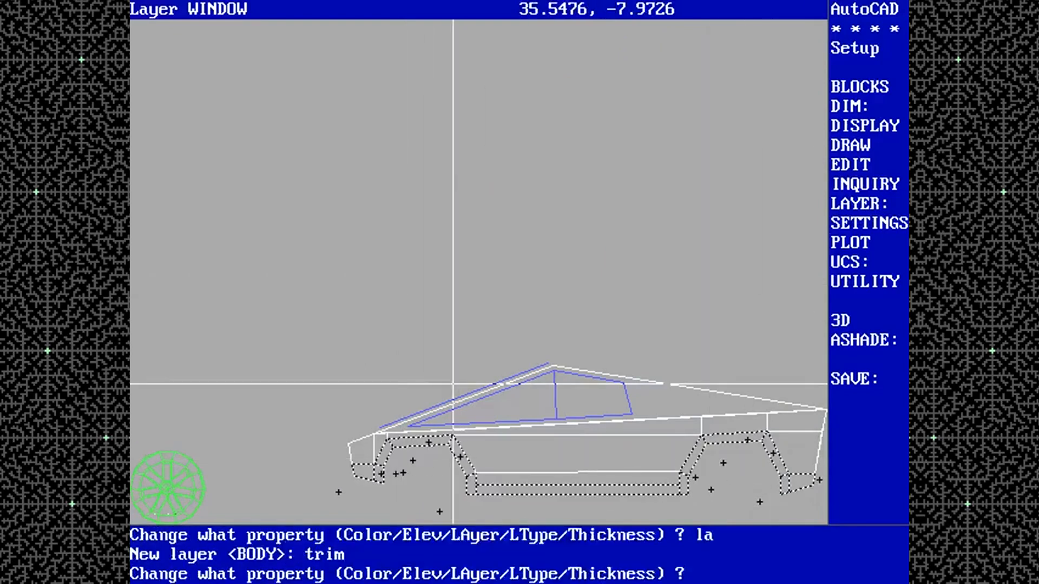
# Align the UCS with the current side view of the vehicle
pyautogui.write('pan')
pyautogui.press('Return')
pyautogui.click(470, 354)
pyautogui.hotkey('ctrl', 'c')
pyautogui.write('ucs')
pyautogui.press('Return')
pyautogui.write('v')
pyautogui.press('Return')
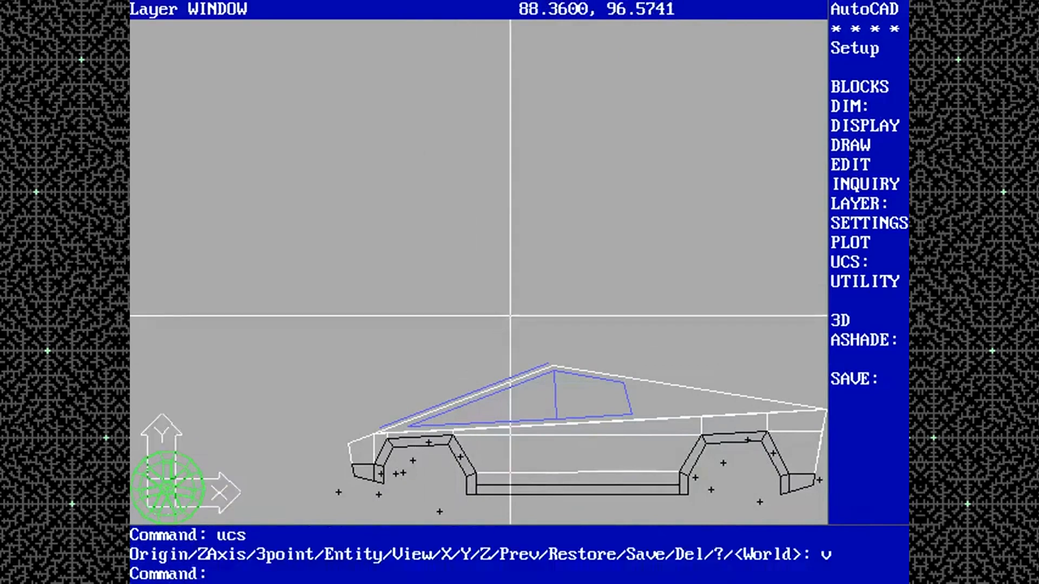
# Change all entities of the wheel to layer body
pyautogui.write('change c')
pyautogui.click(364, 361)
pyautogui.click(220, 469)
pyautogui.write('p la body  ')
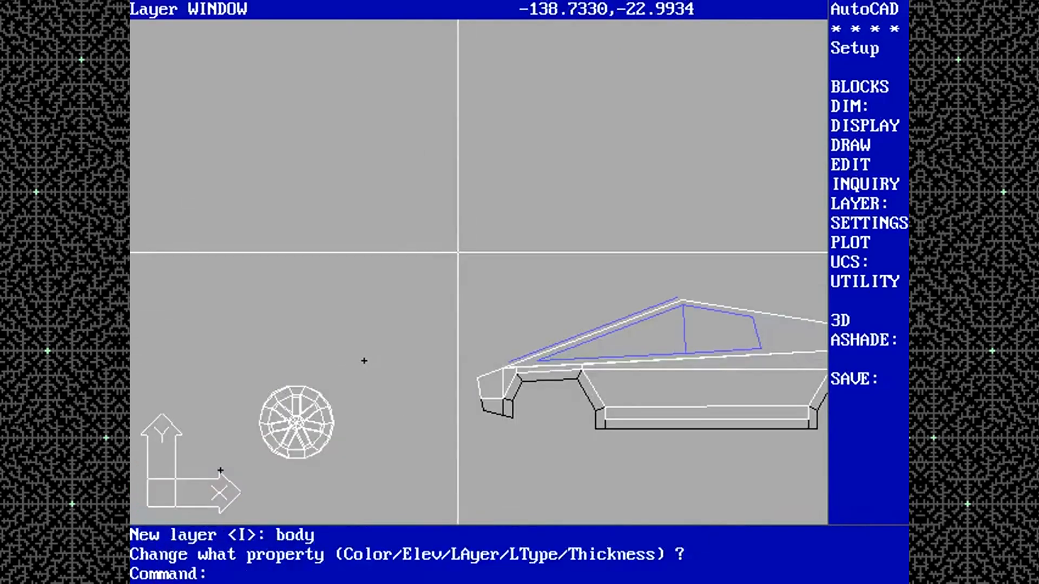
# Select outer segments of the wheel with crossing windows and change them to layer tire
pyautogui.write('zoom w')
pyautogui.click(353, 364)
pyautogui.click(239, 466)
pyautogui.write('change c')
pyautogui.click(636, 77)
pyautogui.click(244, 145)
pyautogui.write('c')
pyautogui.click(582, 446)
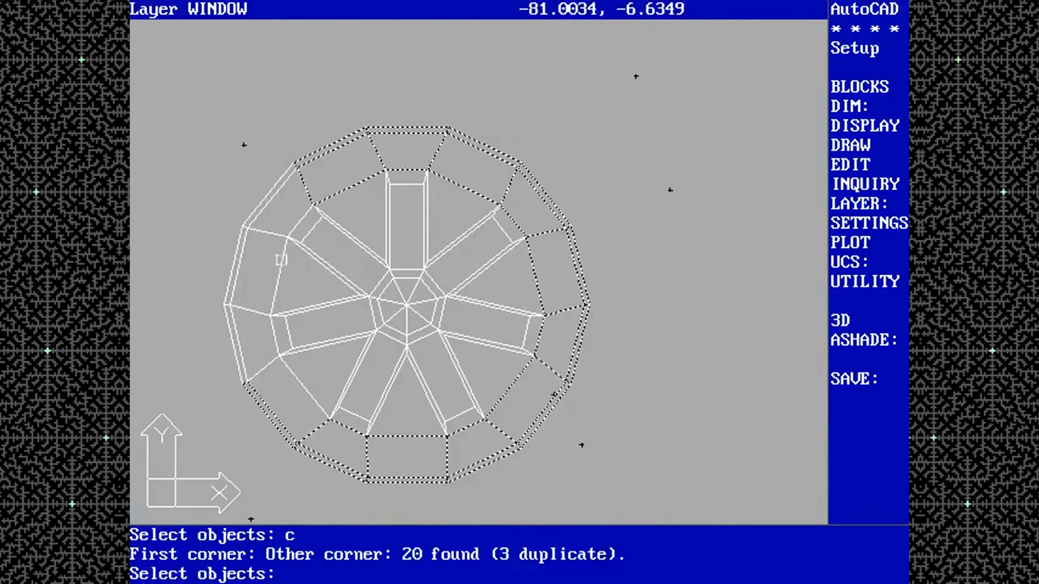
pyautogui.write('p la tire')
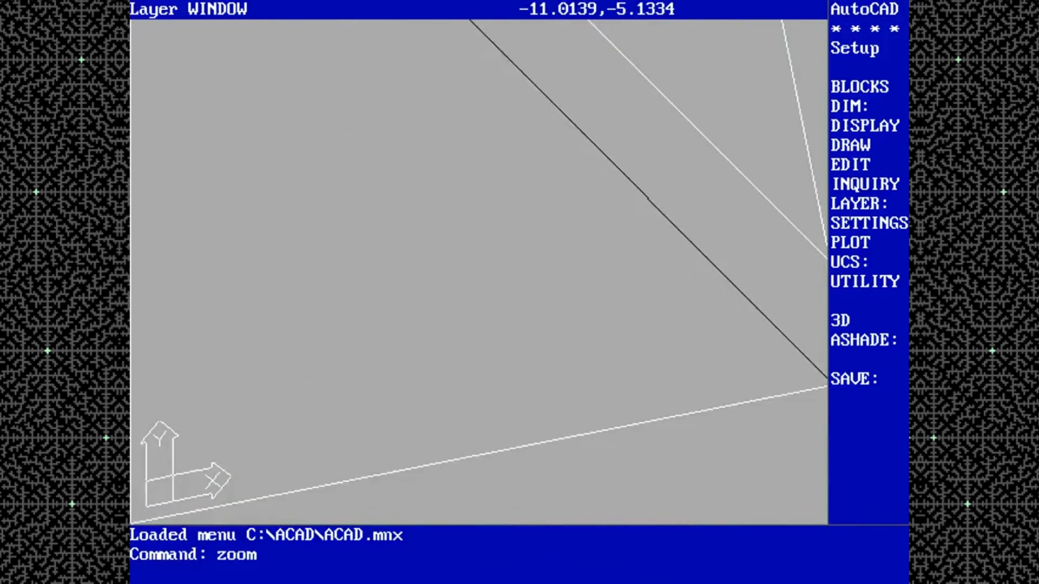
# Return to the World UCS, zoom to the extents and set the viewpoint to 0,-1,0
pyautogui.write('.1 view')
pyautogui.hotkey('ctrl', 'c')
pyautogui.write('ucs  view')
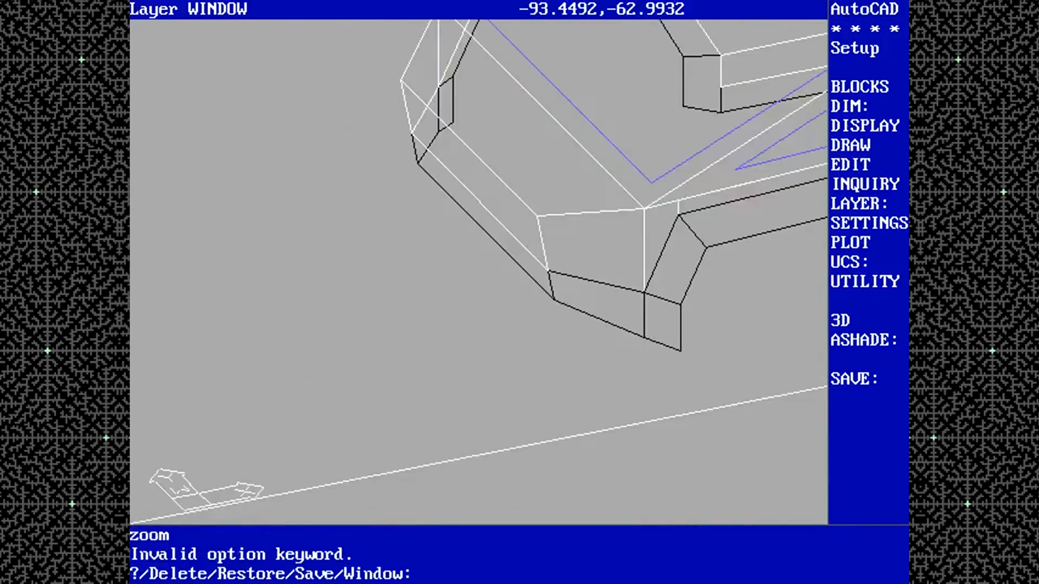
pyautogui.hotkey('ctrl', 'c')
pyautogui.write('zoom')
pyautogui.press('Return')
pyautogui.write('e')
pyautogui.press('Return')
pyautogui.write('0,-1,0 pan')
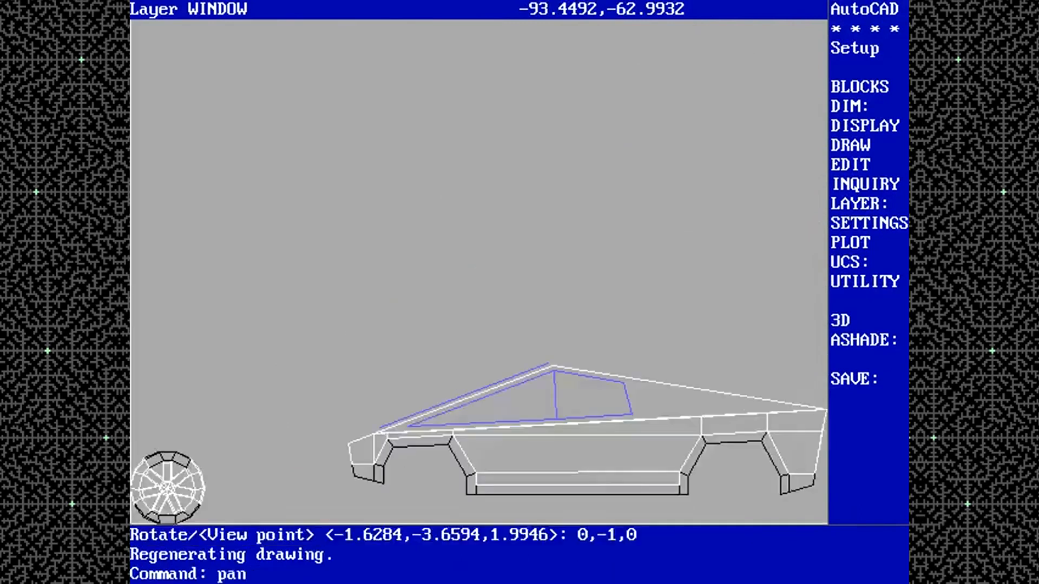
# Align the UCS with the side view and frame the wheel close up
pyautogui.click(223, 461)
pyautogui.click(371, 461)
pyautogui.write('ucs v pan')
pyautogui.click(376, 465)
pyautogui.click(518, 408)
pyautogui.write('zoom w')
pyautogui.click(410, 473)
# Save the drawing under the file name CYBRTK08
pyautogui.write('save')
pyautogui.press('Return')
pyautogui.press('Return')
# Change the remaining side segments of the wheel's outer ring to layer tire
pyautogui.write('c')
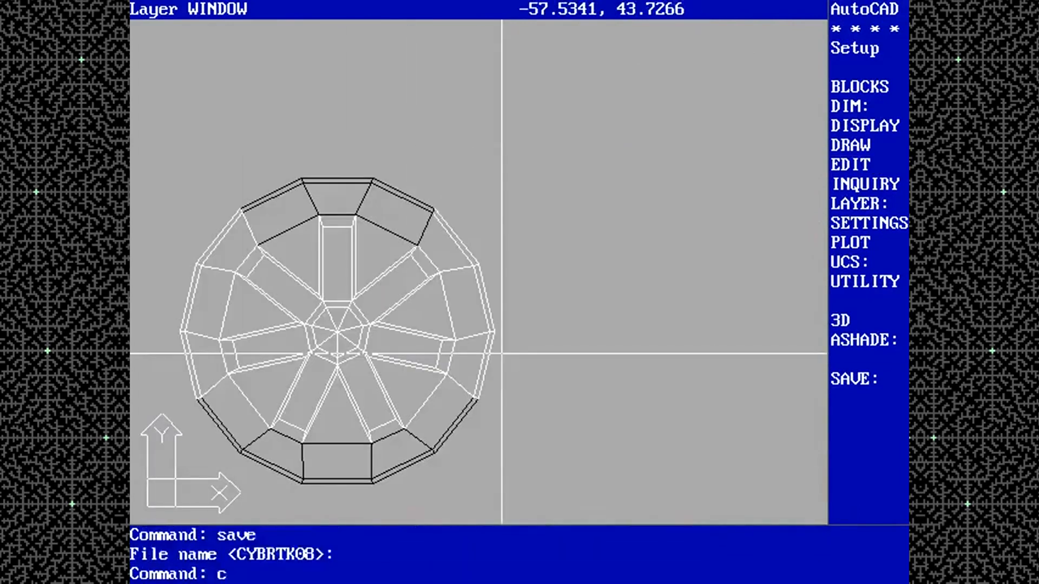
pyautogui.click(210, 223)
pyautogui.press('Return')
pyautogui.write('p la tire')
pyautogui.press('Return')
pyautogui.press('Return')
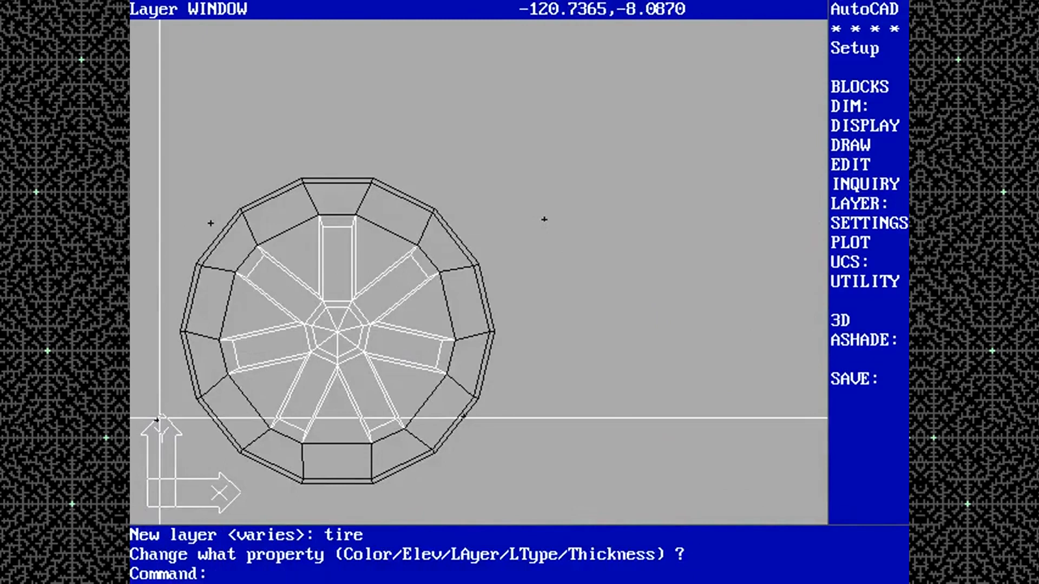
# Bring the complete wheel and the front half of the vehicle into view together
pyautogui.write('zoom')
pyautogui.press('Return')
pyautogui.write('e')
pyautogui.press('Return')
pyautogui.write('pan')
pyautogui.press('Return')
pyautogui.click(535, 352)
pyautogui.click(654, 315)
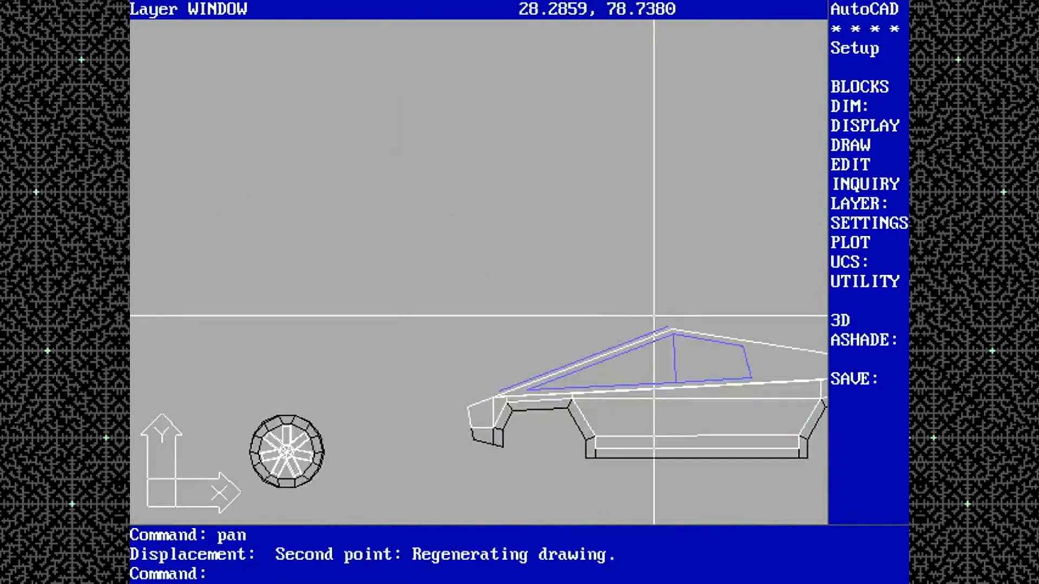
# Create a layer named taillamp, color it red, and assign color 250 to the trim and tire layers
pyautogui.press('Return')
pyautogui.write('taillamp')
pyautogui.press('Return')
pyautogui.press('Return')
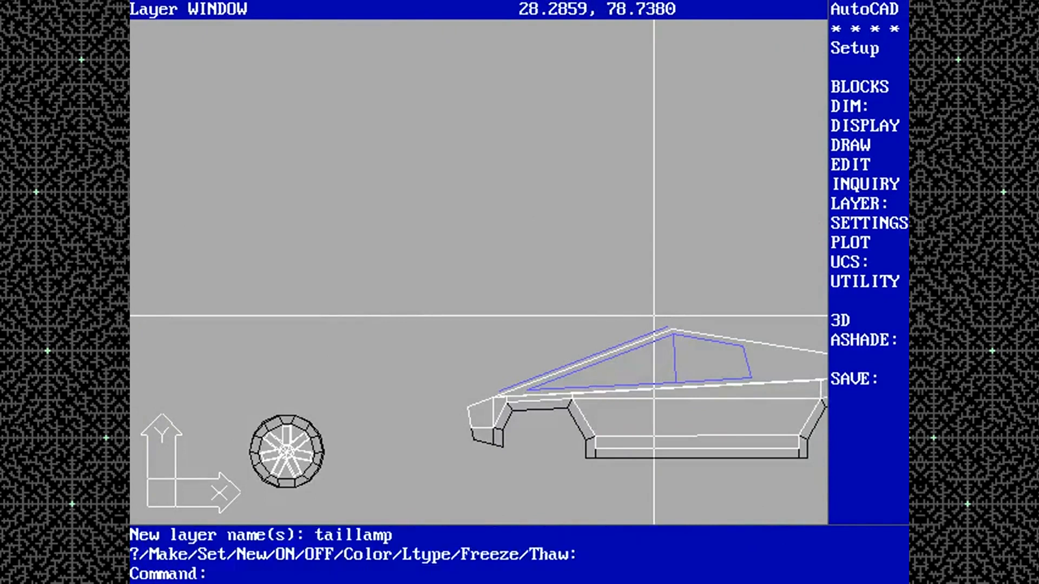
pyautogui.write('trim c 250 tire c red taillamp')
pyautogui.press('Return')
pyautogui.press('Return')
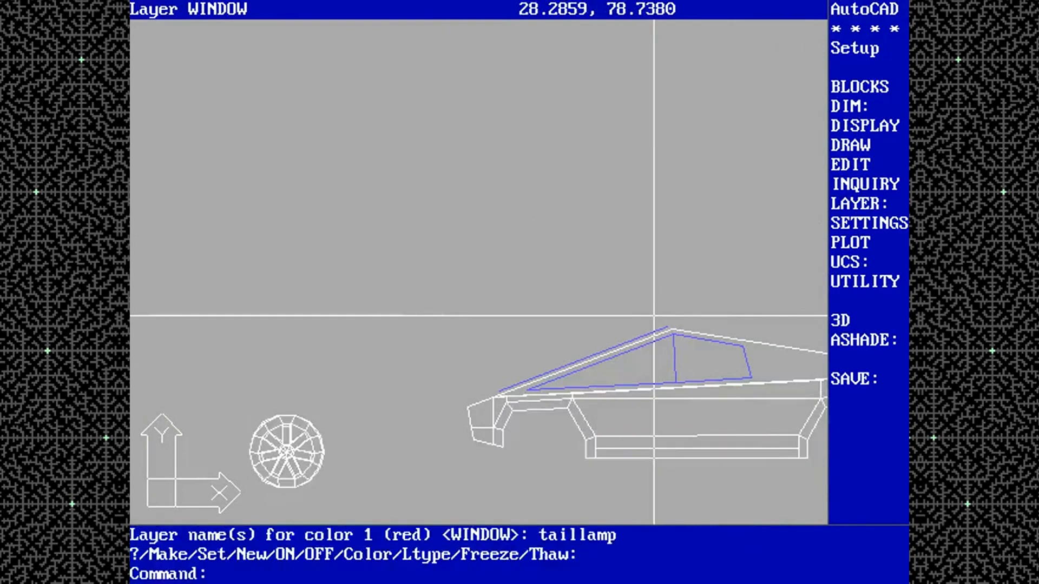
# Reset the UCS, set an oblique 3D viewpoint and frame the wheel close up
pyautogui.write('pan')
pyautogui.click(810, 372)
pyautogui.click(645, 355)
pyautogui.write('s')
pyautogui.press('BackSpace')
pyautogui.write('vpoint')
pyautogui.click(727, 322)
pyautogui.write('vpoint')
pyautogui.press('Return')
pyautogui.click(656, 72)
pyautogui.write('ucs  vpoint')
pyautogui.press('Return')
pyautogui.press('Return')
pyautogui.click(652, 75)
pyautogui.write('zoom w')
pyautogui.click(511, 399)
pyautogui.click(616, 502)
# Move the stray faces at the wheel's upper rim, endpoint to endpoint, onto the gap at the opposite side of the tire
pyautogui.write('move')
pyautogui.press('Return')
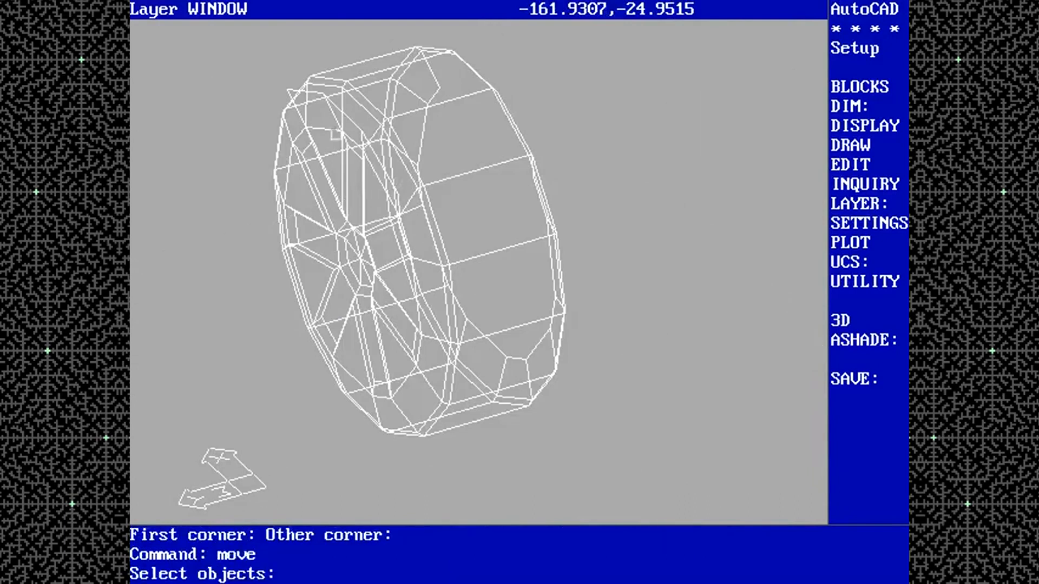
pyautogui.click(329, 110)
pyautogui.write('z')
pyautogui.hotkey('ctrl', 'c')
pyautogui.write('zoom w')
pyautogui.click(234, 254)
pyautogui.click(617, 36)
pyautogui.write('move')
pyautogui.click(280, 175)
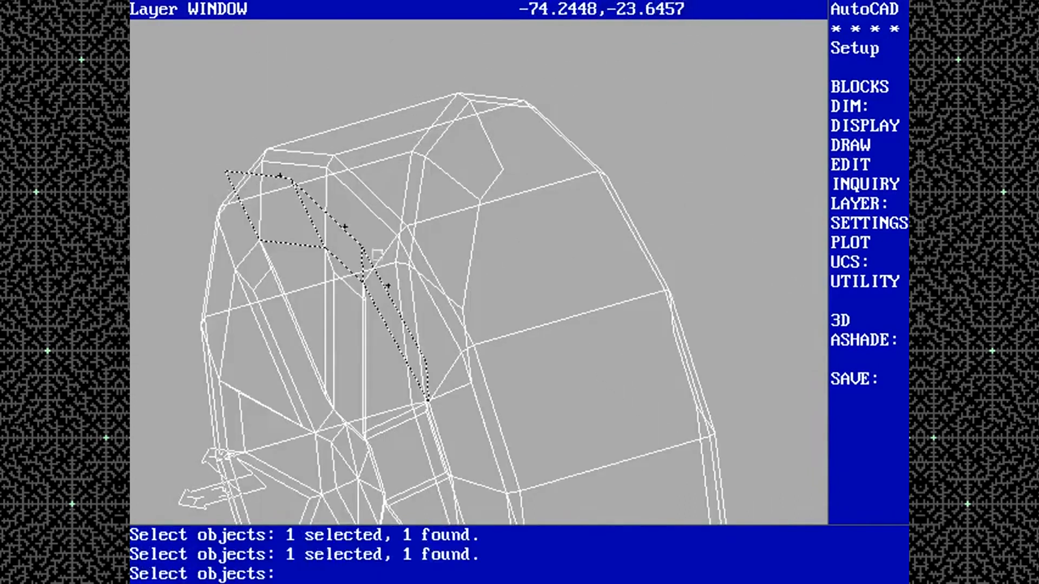
pyautogui.write('nd')
pyautogui.press('Return')
pyautogui.click(502, 170)
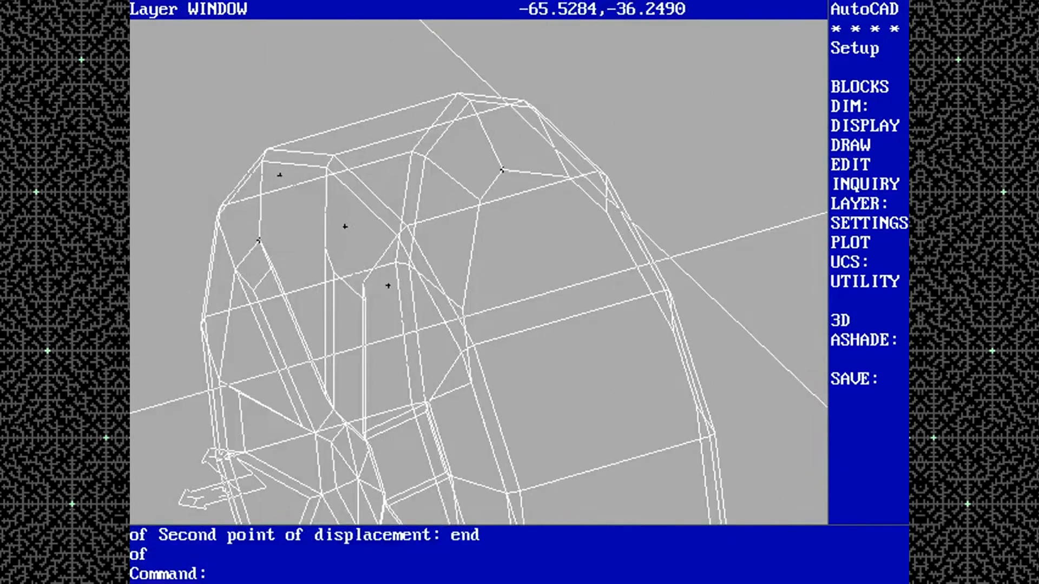
# Regenerate the drawing, zoom by a factor of .5 and check the wheel with hidden lines removed
pyautogui.write('regen')
pyautogui.press('Return')
pyautogui.write('zoom')
pyautogui.press('Return')
pyautogui.write('.5')
pyautogui.press('Return')
pyautogui.write('hide')
pyautogui.press('Return')
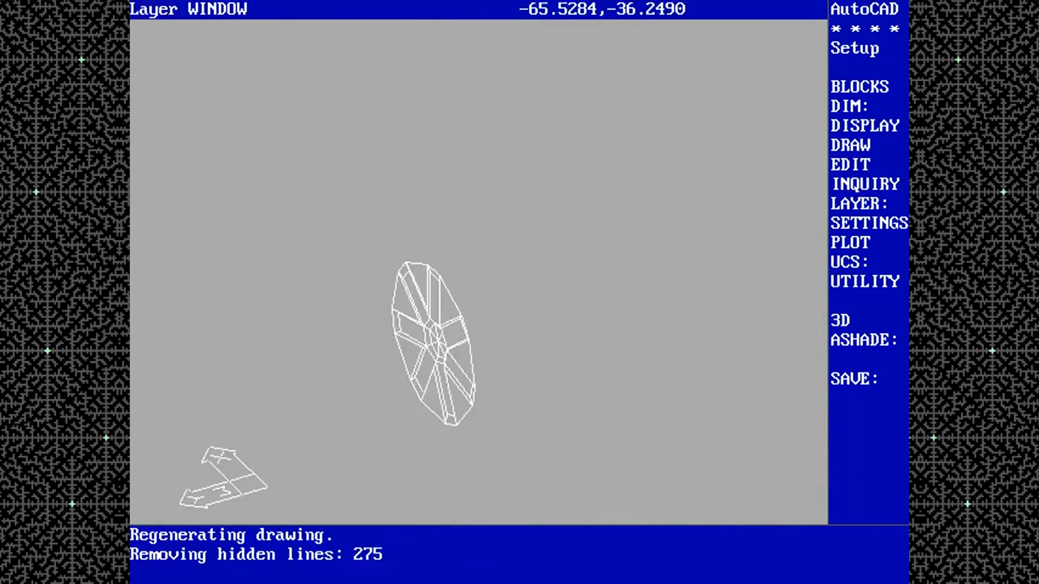
# Switch to a straight-on side view of the wheel and fit it to the display
pyautogui.write('regen')
pyautogui.press('Return')
pyautogui.write('plan')
pyautogui.press('Return')
pyautogui.press('Return')
pyautogui.write('zoom w')
pyautogui.press('Return')
pyautogui.click(261, 401)
pyautogui.click(135, 499)
pyautogui.write('vpoint')
pyautogui.press('Return')
pyautogui.write('r')
pyautogui.press('Return')
pyautogui.hotkey('ctrl', 'c')
pyautogui.press('Return')
pyautogui.write('r')
pyautogui.press('Return')
pyautogui.press('Return')
pyautogui.write('0 zoom w')
pyautogui.click(241, 412)
pyautogui.click(135, 502)
pyautogui.write('pan ')
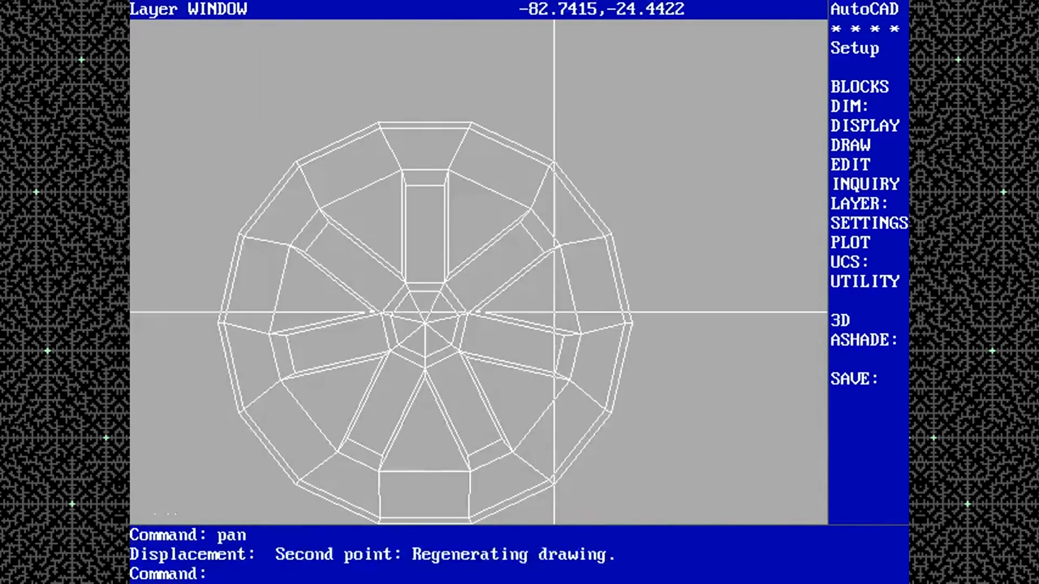
# Move the spoke and hub assembly out of the tire ring to a free spot beside it
pyautogui.write('pan move c')
pyautogui.click(644, 127)
pyautogui.click(512, 296)
pyautogui.write('c')
pyautogui.click(525, 356)
pyautogui.write('c')
pyautogui.click(586, 74)
pyautogui.click(672, 144)
pyautogui.click(686, 208)
pyautogui.click(150, 253)
pyautogui.write('regen ')
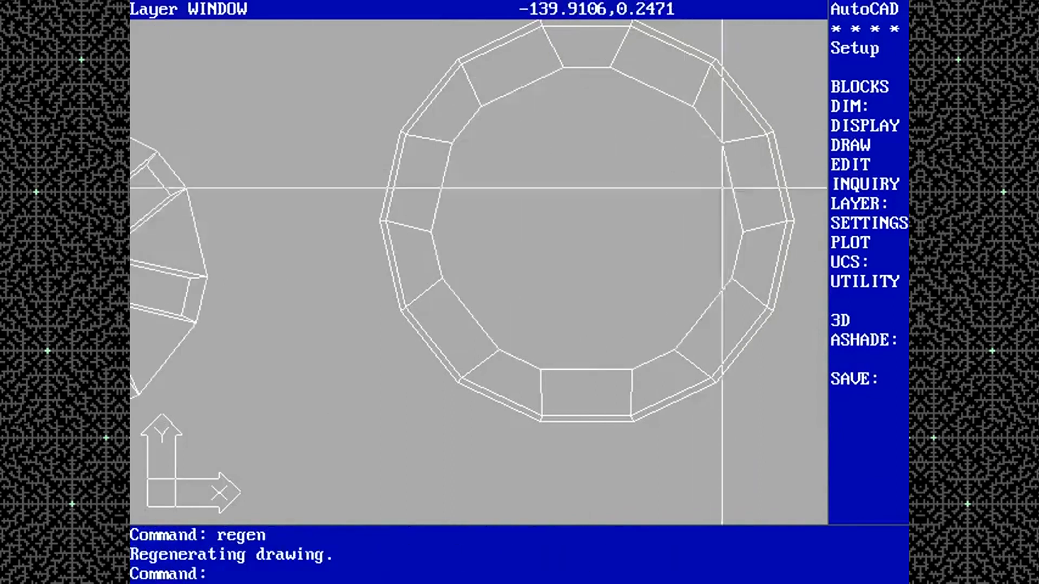
# Move the spoke assembly back into the tire ring from an oblique view, snapping endpoint to endpoint, and hide hidden lines
pyautogui.press('BackSpace')
pyautogui.press('BackSpace')
pyautogui.press('BackSpace')
pyautogui.press('BackSpace')
pyautogui.press('BackSpace')
pyautogui.press('BackSpace')
pyautogui.write('vpoint')
pyautogui.click(660, 98)
pyautogui.write('zoom w')
pyautogui.click(166, 461)
pyautogui.click(326, 347)
pyautogui.write('move c')
pyautogui.click(398, 253)
pyautogui.click(144, 452)
pyautogui.write('end')
pyautogui.click(275, 440)
pyautogui.write('end')
pyautogui.click(610, 250)
pyautogui.write('hide ')
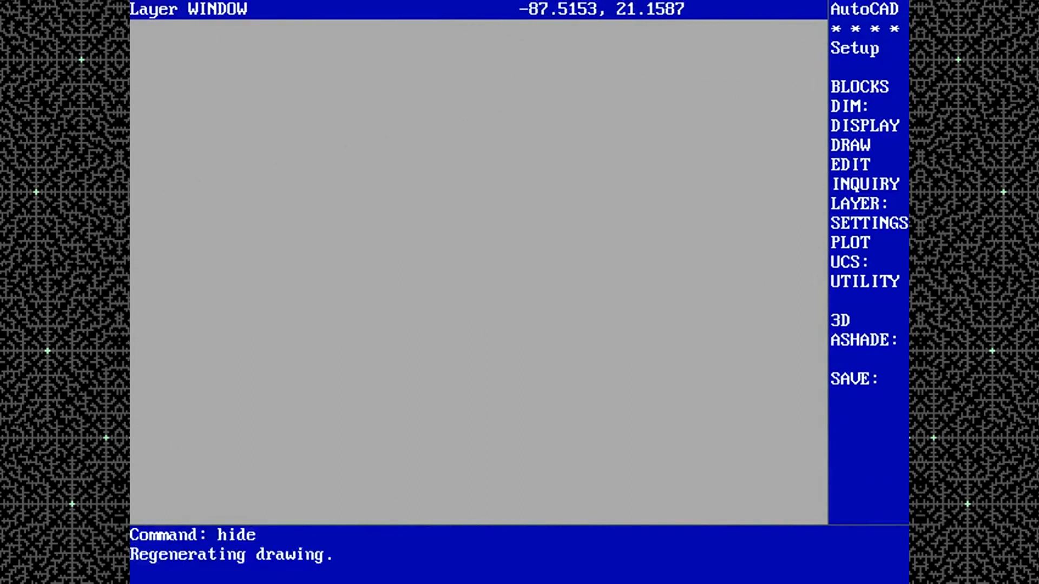
# Reset the UCS to World and show the vehicle and wheel from an oblique front viewpoint with hidden lines removed
pyautogui.write('ucs  plan  vpoint')
pyautogui.press('Return')
pyautogui.click(659, 99)
pyautogui.write('hide')
pyautogui.press('Return')
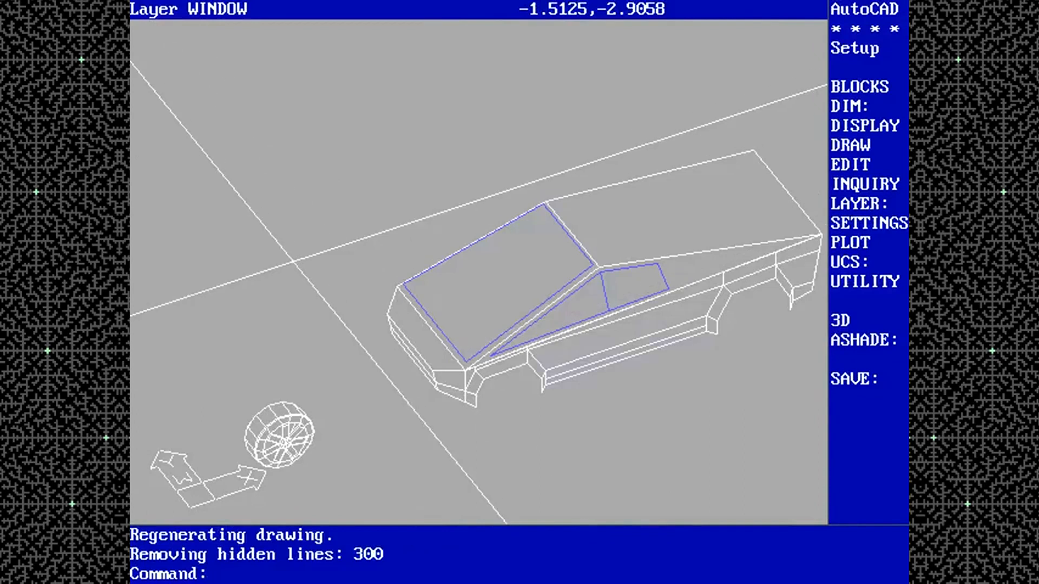
# Save the drawing and show the wheel close up with hidden lines removed
pyautogui.write('zoom')
pyautogui.press('Return')
pyautogui.write('w')
pyautogui.press('Return')
pyautogui.write('save')
pyautogui.press('Return')
pyautogui.press('Return')
pyautogui.write('hide')
pyautogui.press('Return')
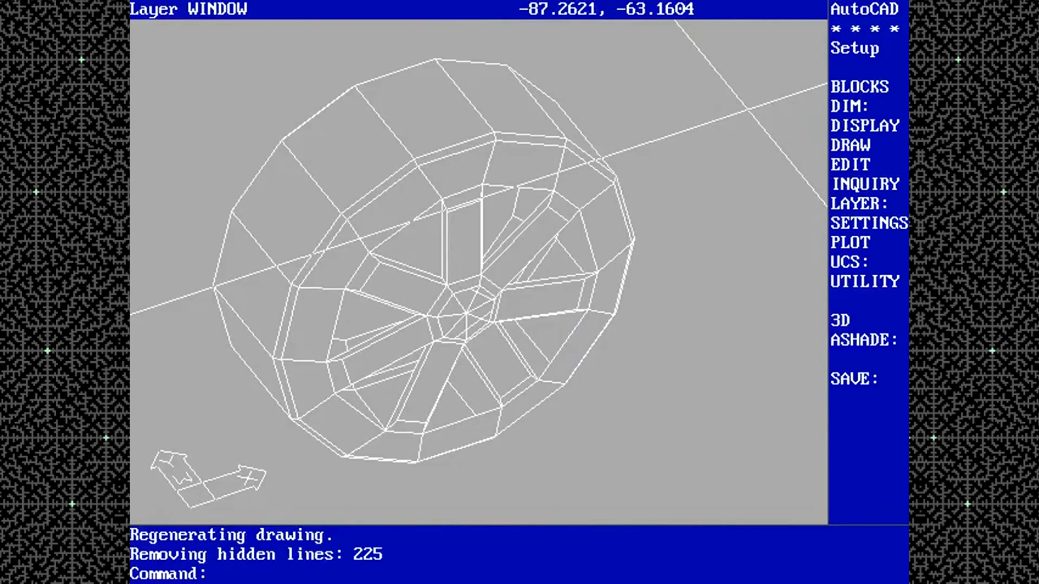
# Try erasing an element at the wheel's hub and undo the erase
pyautogui.write('regen')
pyautogui.press('Return')
pyautogui.write('erase')
pyautogui.press('Return')
pyautogui.click(477, 309)
pyautogui.press('Return')
pyautogui.write('u')
pyautogui.press('Return')
pyautogui.write('zoom')
pyautogui.press('Return')
pyautogui.write('a')
pyautogui.press('Return')
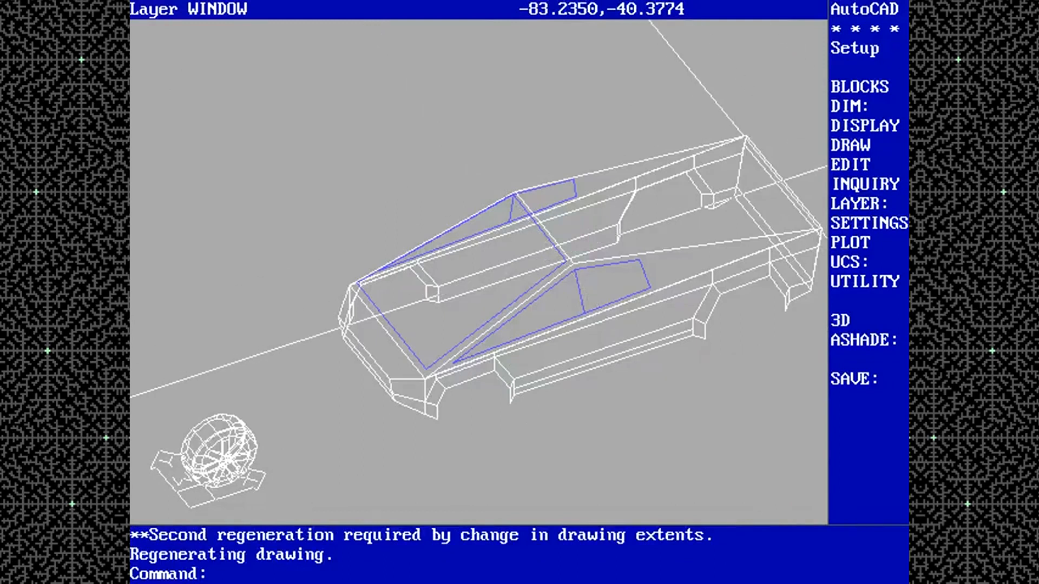
pyautogui.write('erase')
pyautogui.press('Return')
pyautogui.click(772, 167)
pyautogui.click(765, 172)
pyautogui.write('c')
pyautogui.press('Return')
pyautogui.click(789, 156)
pyautogui.click(769, 198)
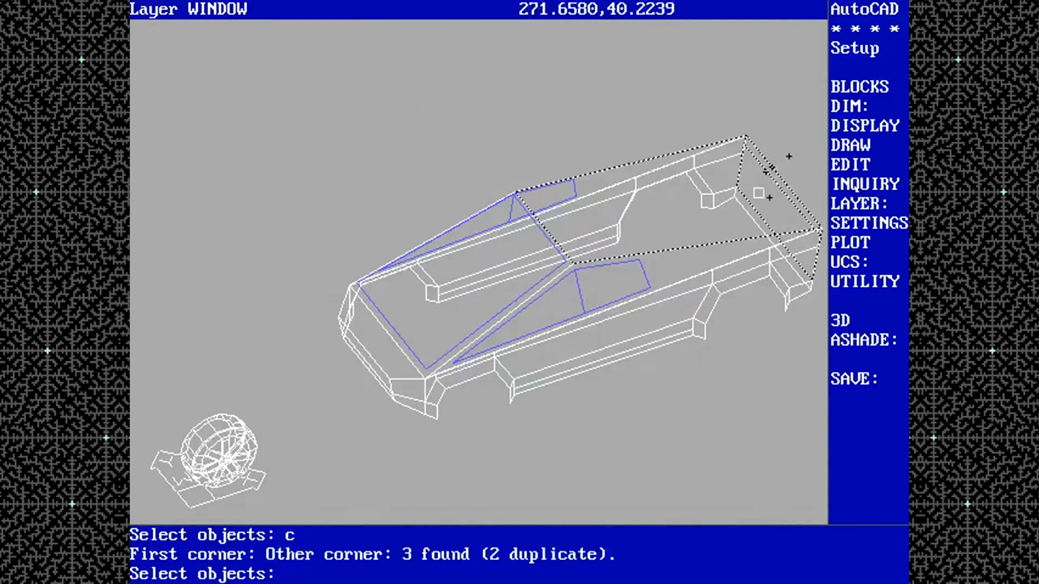
pyautogui.press('Return')
pyautogui.hotkey('ctrl', 'c')
pyautogui.write('cop')
pyautogui.hotkey('ctrl', 'c')
# Move the overlapping face at the vehicle's tail edge aside to free the taillamp face beneath it
pyautogui.write('change')
pyautogui.press('Return')
pyautogui.write('ove')
pyautogui.press('Return')
pyautogui.click(565, 131)
# Change the taillamp face to layer taillamp and move the displaced tail face back onto the body's rear corner endpoint
pyautogui.write('regenchange')
pyautogui.click(772, 163)
pyautogui.write('ptalataillampmove')
pyautogui.click(613, 142)
pyautogui.write('end')
pyautogui.click(625, 153)
pyautogui.write('end')
pyautogui.click(821, 229)
# Bring the wheel and the vehicle's front into view and save the drawing
pyautogui.write('pan')
pyautogui.press('Return')
pyautogui.click(273, 368)
pyautogui.click(467, 313)
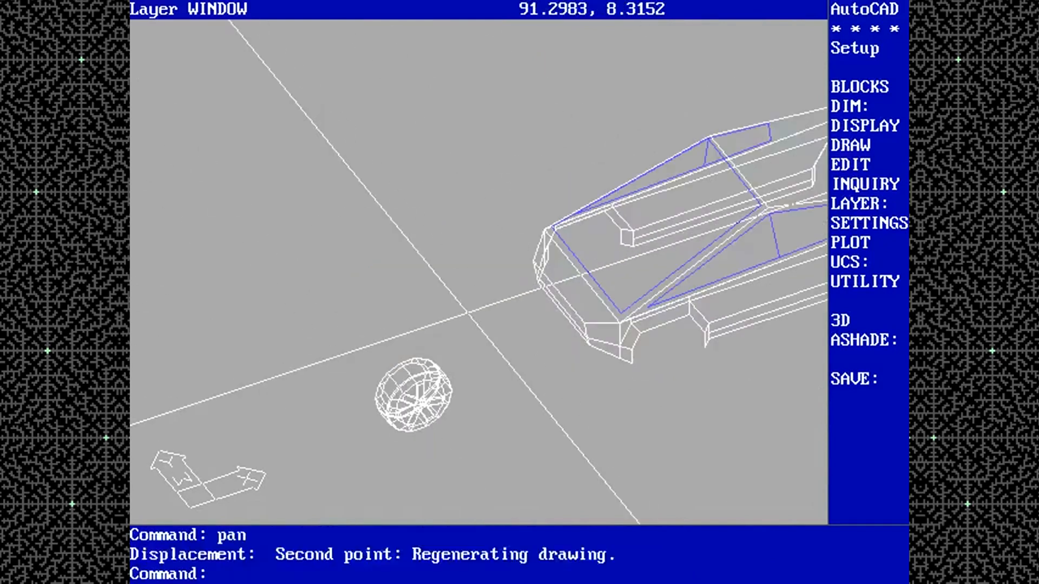
pyautogui.write('save')
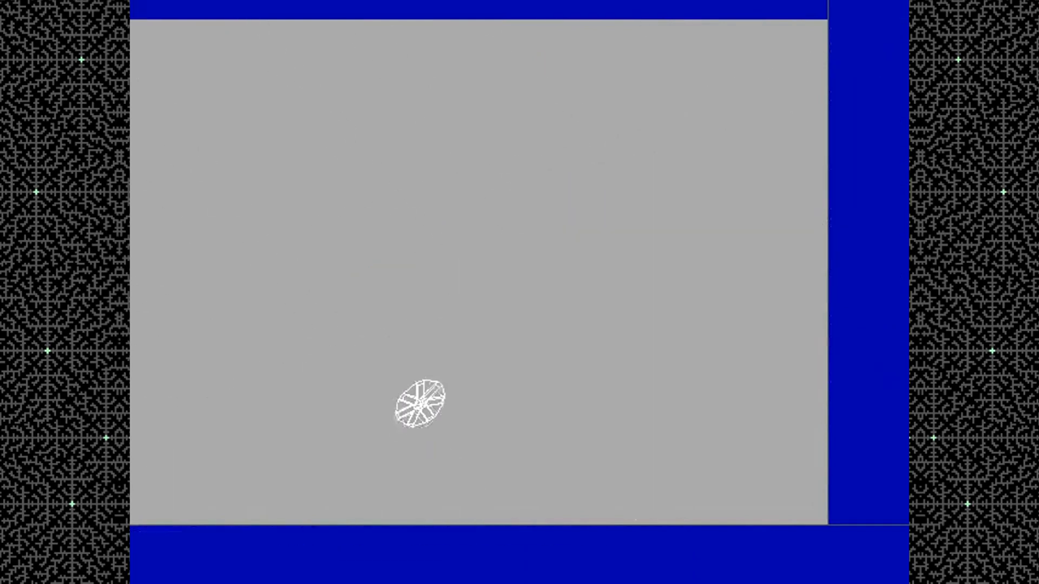
# Erase the faces on the wheel's back side in plan view and regenerate the drawing
pyautogui.write('plan')
pyautogui.press('Return')
pyautogui.press('Return')
pyautogui.write('pan')
pyautogui.press('Return')
pyautogui.click(202, 472)
pyautogui.click(325, 388)
pyautogui.write('zoom')
pyautogui.click(235, 414)
pyautogui.write('zoomw')
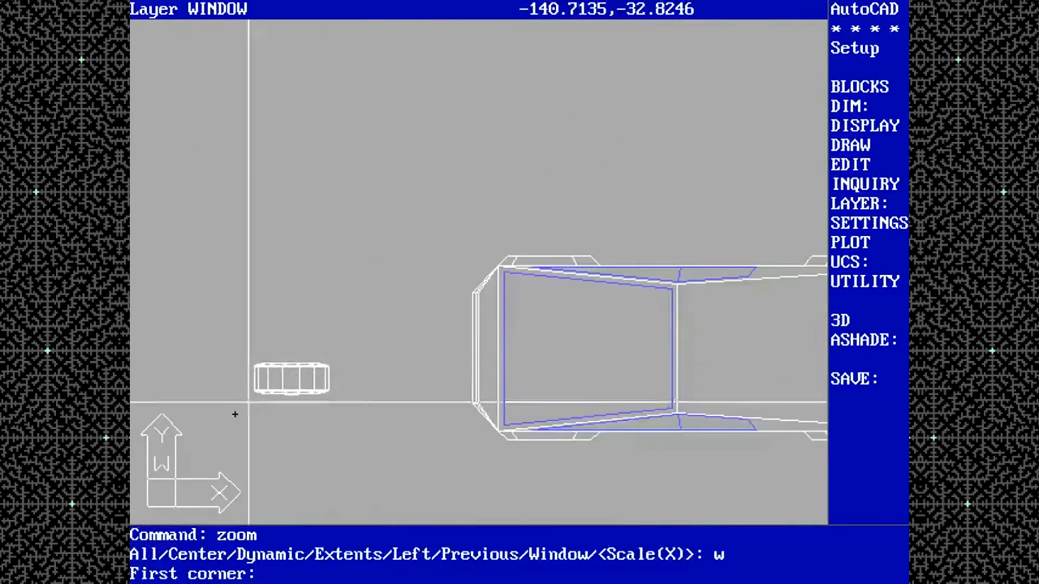
pyautogui.click(361, 343)
pyautogui.write('erasec')
pyautogui.click(701, 262)
pyautogui.click(221, 319)
pyautogui.write('regen')
pyautogui.press('Return')
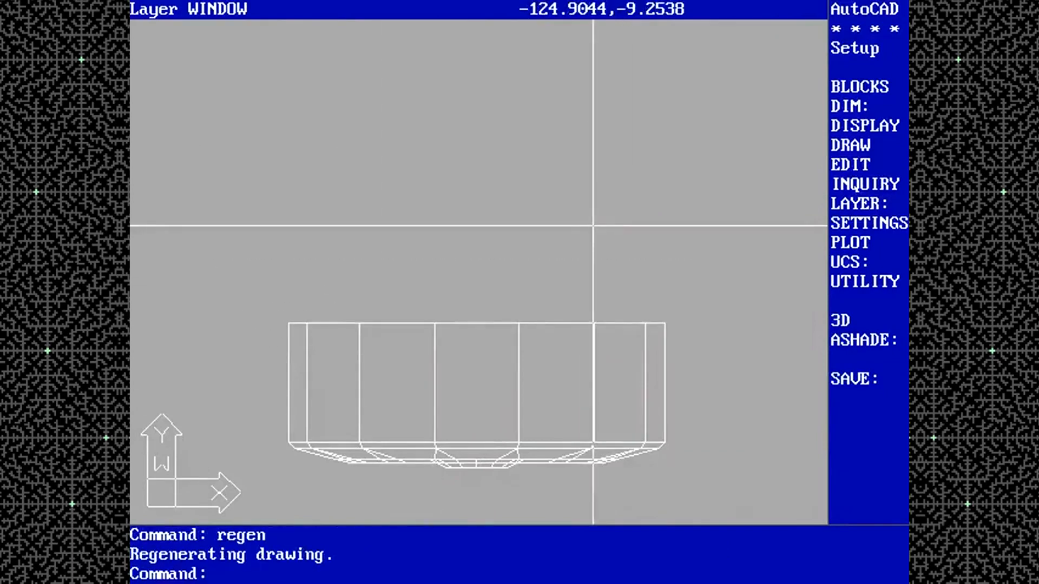
# Erase the wheel's outer tread faces in plan view and regenerate the drawing
pyautogui.write('erase')
pyautogui.press('Return')
pyautogui.click(693, 297)
pyautogui.click(232, 441)
pyautogui.press('Return')
pyautogui.write('regen')
pyautogui.press('Return')
# Set the viewpoint to 0,-1,0 and align the UCS with that view
pyautogui.write('vpoint 0,-1,0 pan')
pyautogui.click(299, 368)
pyautogui.write('ucs v pan')
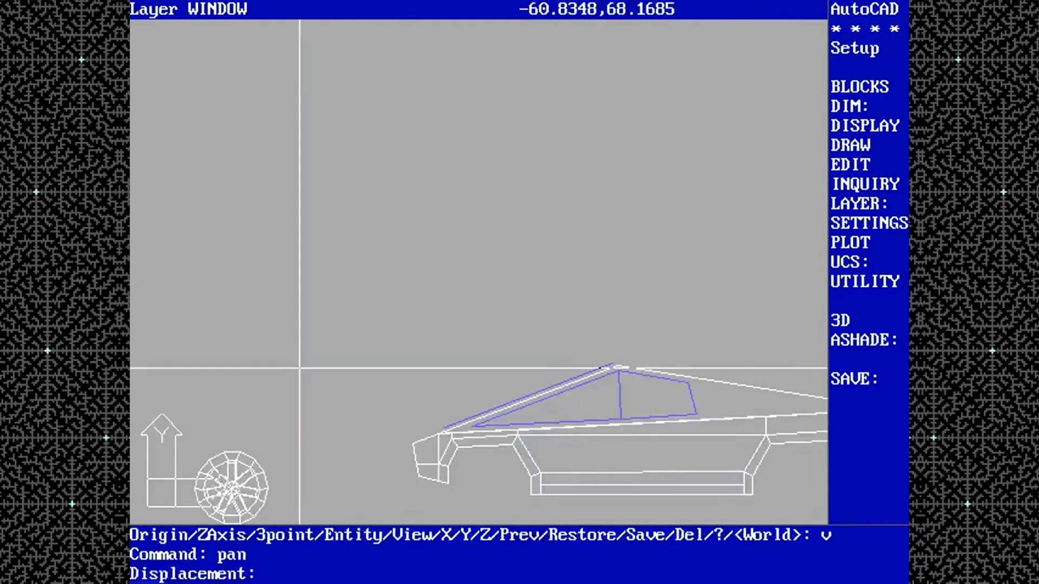
pyautogui.click(299, 368)
pyautogui.click(276, 295)
# Erase the existing faces covering the centre of the wheel's hub and regenerate the drawing
pyautogui.write('zoom w')
pyautogui.click(153, 358)
pyautogui.click(288, 455)
pyautogui.press('Return')
pyautogui.write('w')
pyautogui.click(369, 257)
pyautogui.click(469, 354)
pyautogui.write('erase c')
pyautogui.click(425, 263)
pyautogui.click(320, 317)
pyautogui.write('regen layer b')
# Make body the current layer and draw a four-point 3D face over the left part of the hub, snapping to its inner corner endpoints
pyautogui.write('ody')
pyautogui.press('Return')
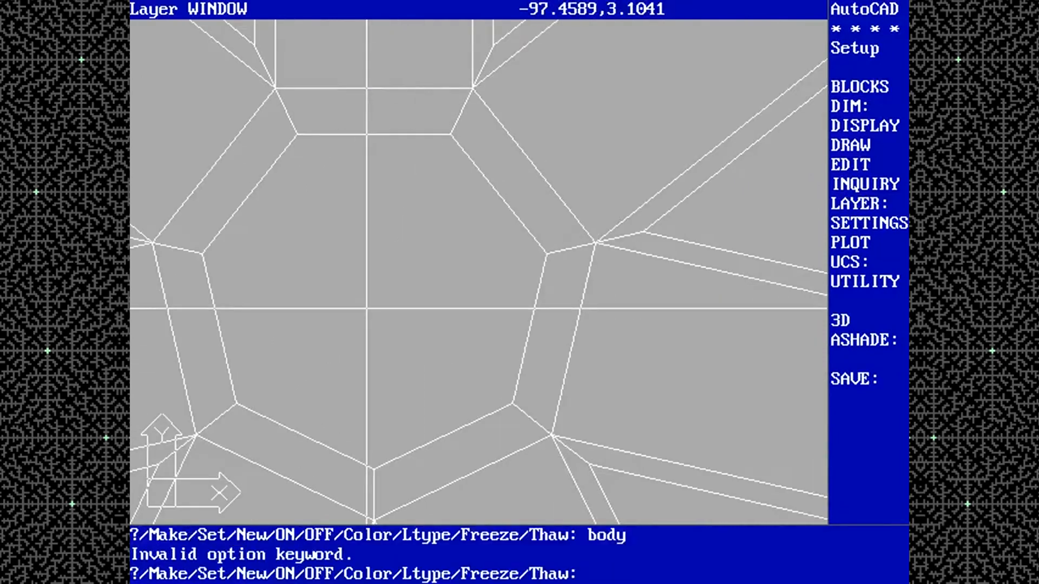
pyautogui.write('s body  ')
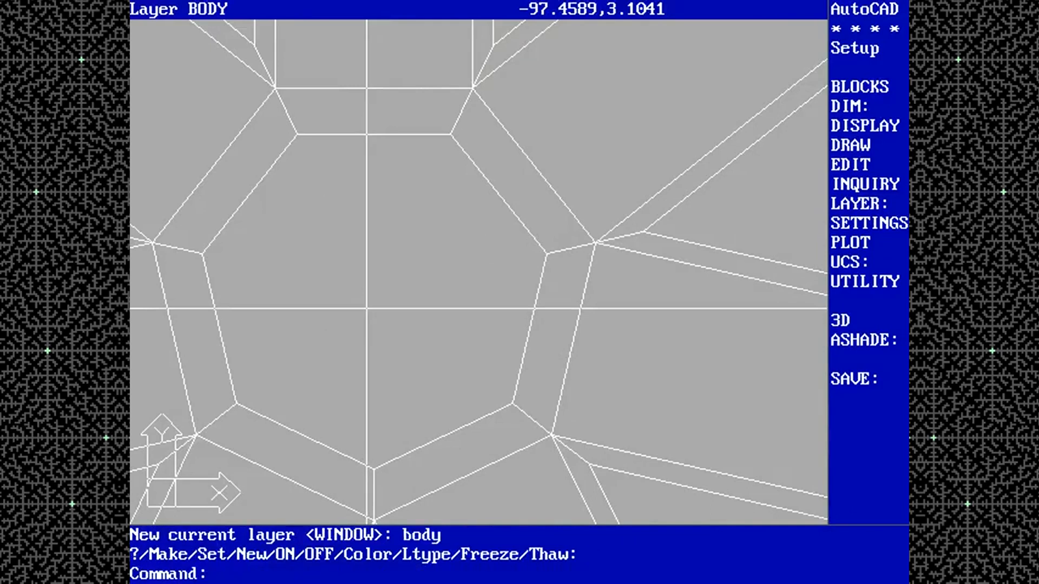
pyautogui.write('3d')
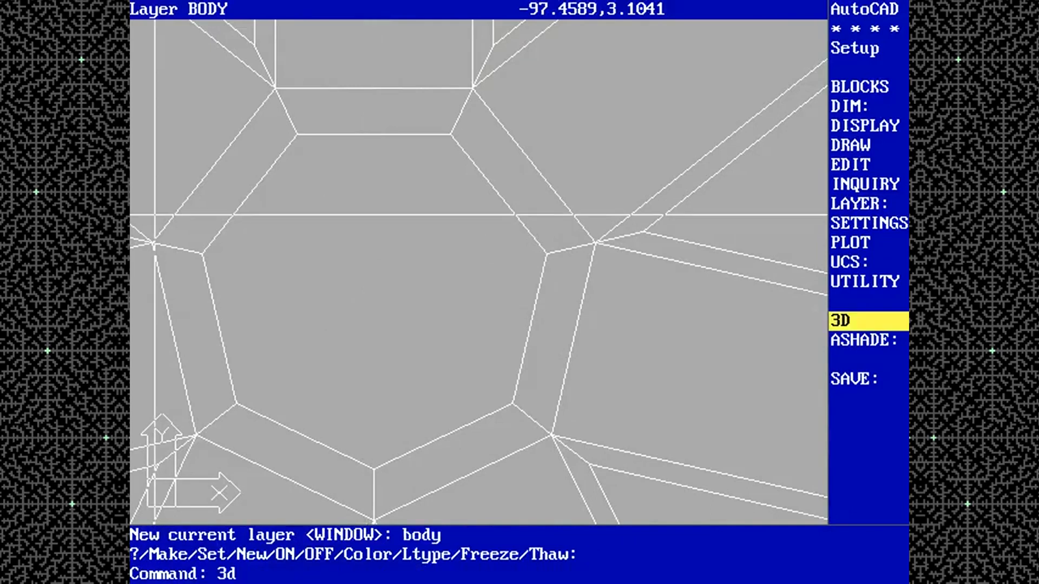
pyautogui.write('face')
pyautogui.press('Return')
pyautogui.write('end')
pyautogui.click(236, 403)
pyautogui.write('end')
pyautogui.click(202, 253)
pyautogui.write('end')
pyautogui.click(296, 135)
pyautogui.write('end')
pyautogui.click(374, 469)
# Continue the 3D face across the right part of the hub through its remaining inner corner endpoints
pyautogui.write('end')
pyautogui.click(513, 404)
pyautogui.write('end')
pyautogui.click(451, 134)
pyautogui.write('end')
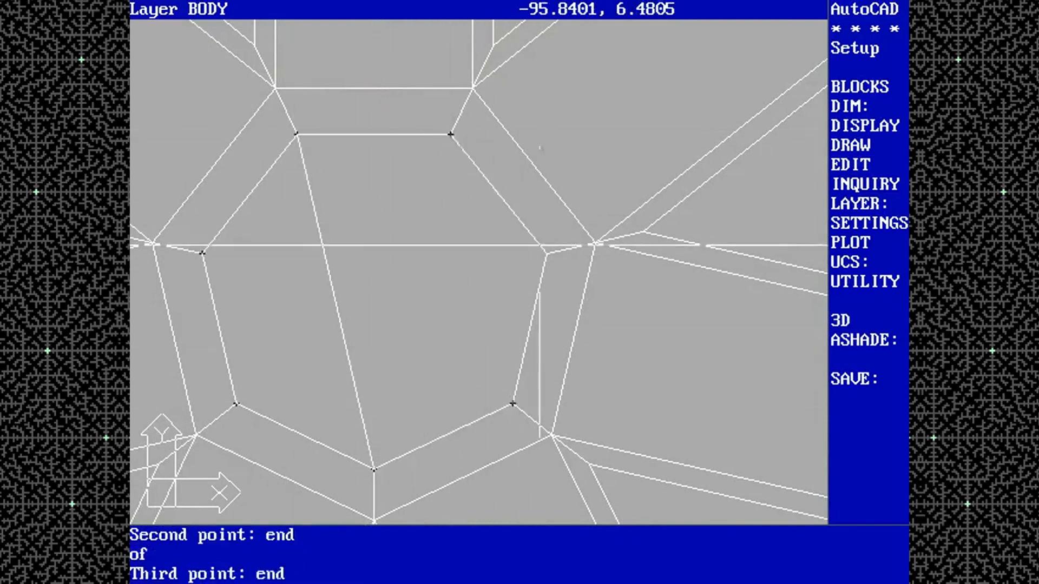
pyautogui.click(539, 247)
pyautogui.press('Return')
pyautogui.press('Return')
# Draw a construction line from the upper-left endpoint of the wheel's top outer rim segment to @0,0,-10
pyautogui.write('zoom .5  .2 ')
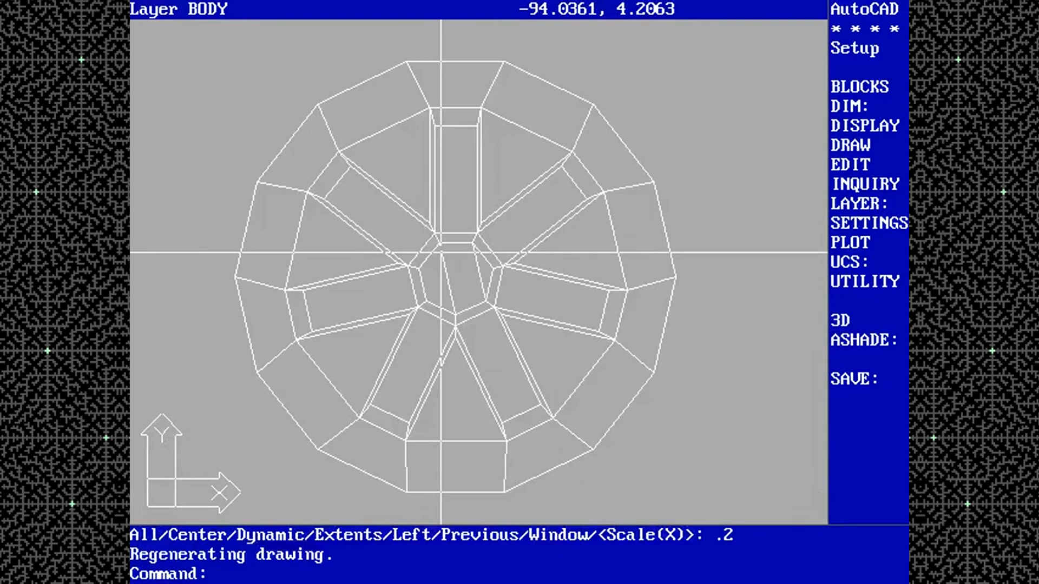
pyautogui.write('line end')
pyautogui.click(407, 62)
pyautogui.write('@')
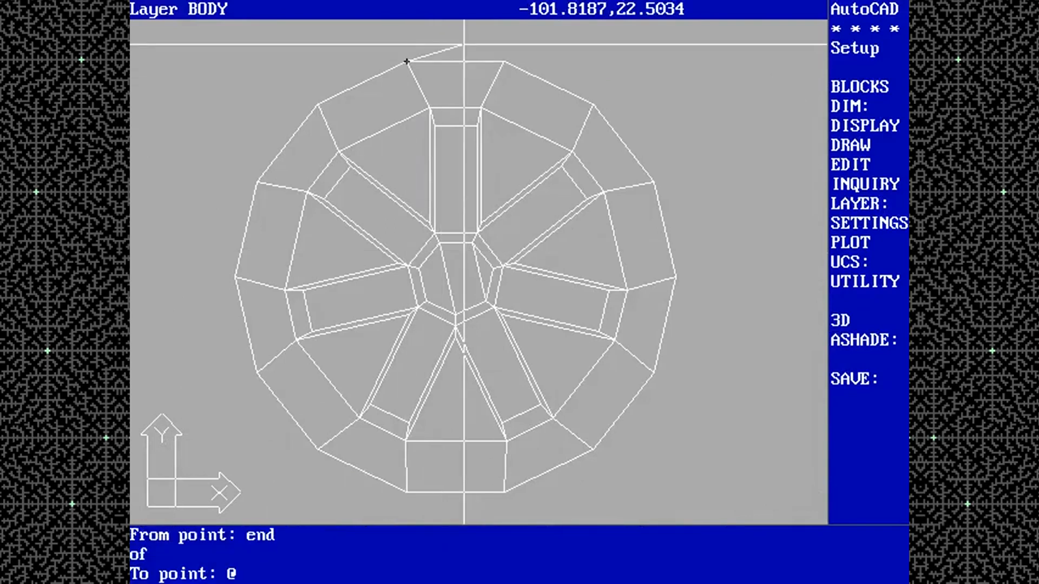
pyautogui.write('0,0,-10')
pyautogui.press('Return')
pyautogui.press('Return')
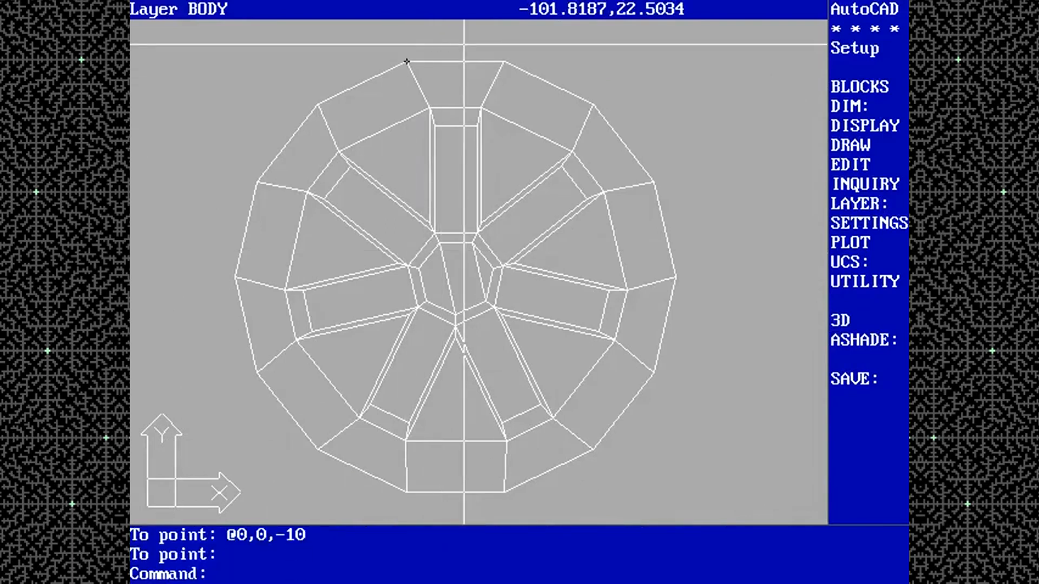
# Copy the tread-depth construction line from its rim corner endpoint to the neighbouring rim corner endpoint
pyautogui.write('vpoint')
pyautogui.press('Return')
pyautogui.press('Return')
pyautogui.click(649, 86)
pyautogui.write('zoom w')
pyautogui.click(433, 416)
pyautogui.click(502, 465)
pyautogui.write('copy')
pyautogui.click(456, 235)
pyautogui.write('end')
pyautogui.click(496, 236)
pyautogui.write('end')
pyautogui.click(537, 163)
# Make tire the current layer and draw a 3D face through the endpoints of the two construction lines as a tread segment
pyautogui.write('layer s tire  3dface end')
pyautogui.click(538, 164)
pyautogui.write('end')
pyautogui.click(497, 235)
pyautogui.write('end')
pyautogui.click(304, 216)
pyautogui.write('end')
pyautogui.click(345, 144)
# Erase the two tread-depth construction lines while keeping the new tread face, and regenerate the drawing
pyautogui.write('erase c ')
pyautogui.write('r')
pyautogui.press('Return')
pyautogui.click(320, 181)
pyautogui.press('Return')
pyautogui.write('regen')
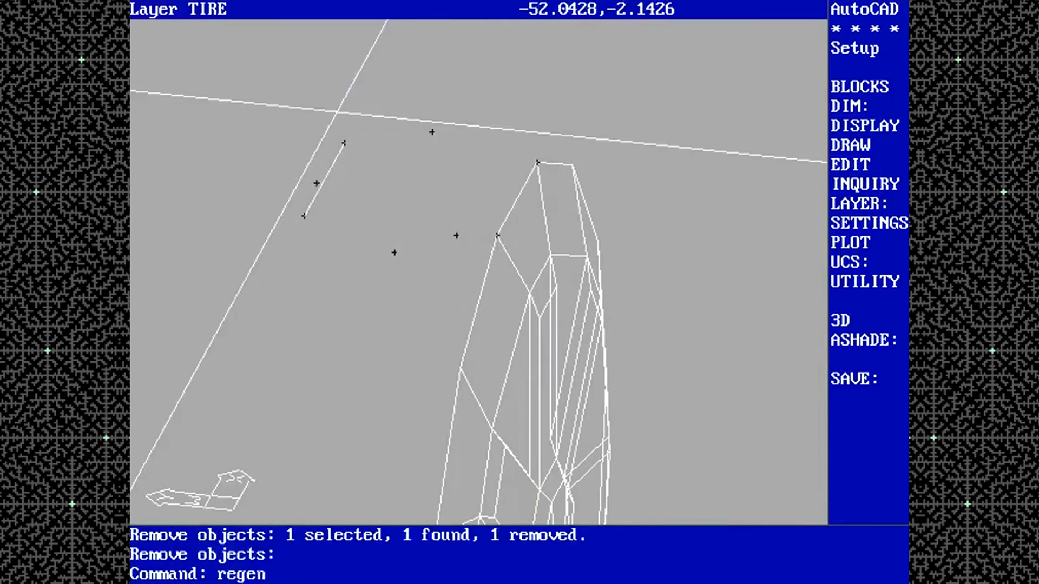
pyautogui.press('Return')
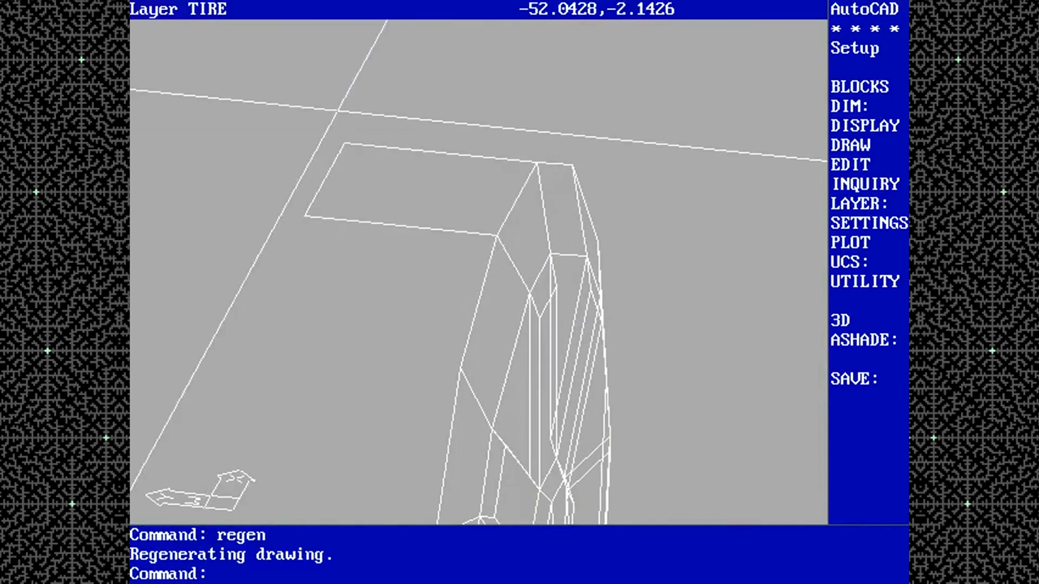
# Set the viewpoint to 0,-1, align the UCS with it and frame the wheel
pyautogui.write('ucs view vpoint 0,-1 ucs v ')
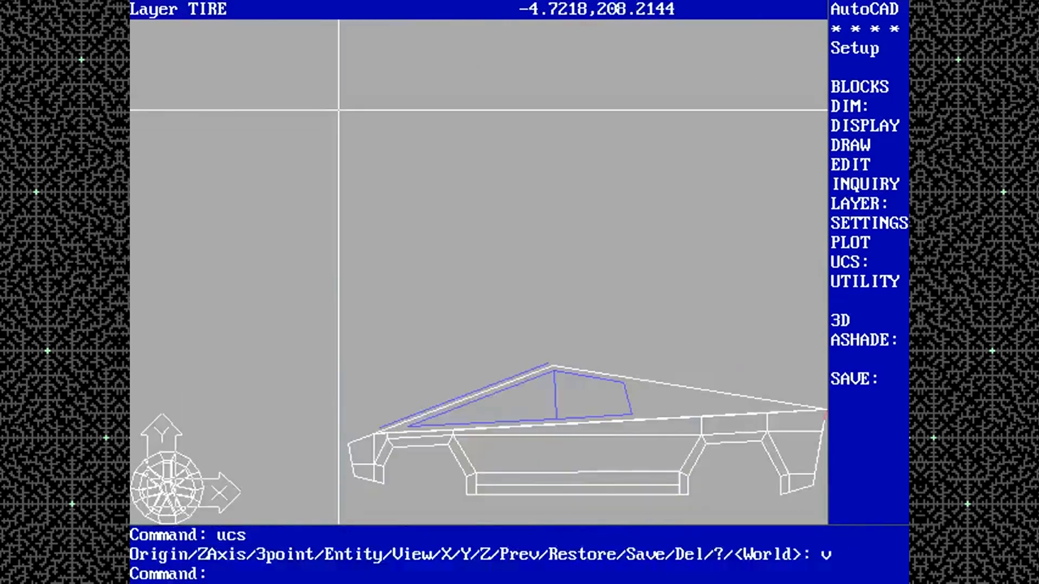
pyautogui.write('pan')
pyautogui.click(229, 386)
pyautogui.click(306, 304)
pyautogui.write('zoom w')
pyautogui.click(197, 448)
pyautogui.click(292, 359)
pyautogui.write("line'end ")
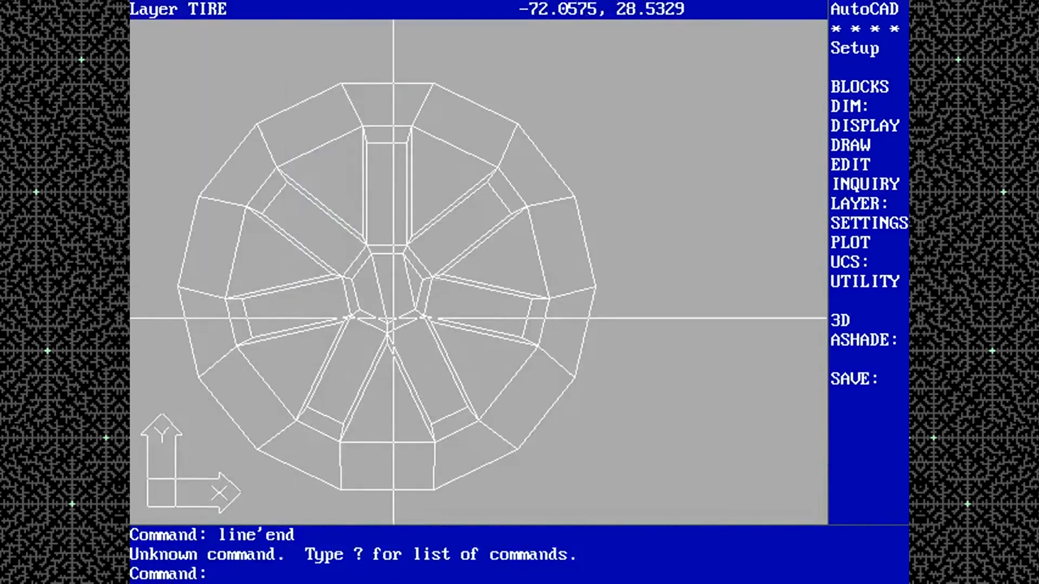
# Make layer 0 current and draw a construction line from the hub's bottom corner endpoint to the midpoint of its top edge
pyautogui.write('layer')
pyautogui.press('Return')
pyautogui.write('taillamp')
pyautogui.press('Return')
pyautogui.write('set 0  line ')
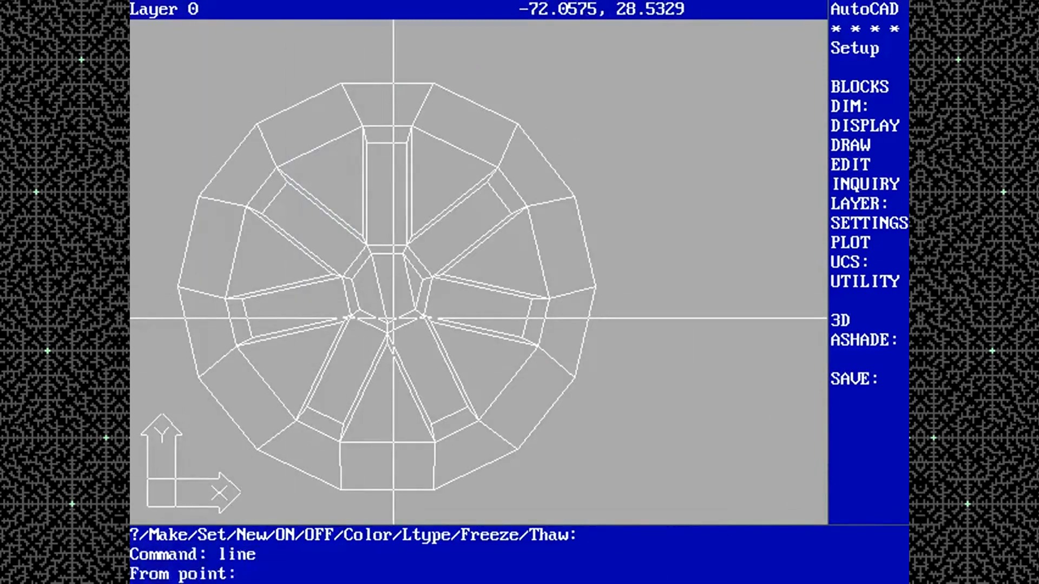
pyautogui.write('end')
pyautogui.click(388, 323)
pyautogui.write('mid')
pyautogui.click(389, 254)
pyautogui.press('Return')
# Move the whole wheel from the hub construction line's midpoint to -20,-20,0
pyautogui.write('move c')
pyautogui.click(633, 73)
pyautogui.click(157, 508)
pyautogui.press('Return')
pyautogui.write('mid')
pyautogui.click(394, 290)
pyautogui.write('-20,-20,0 zoom e pan')
# Frame the moved wheel and its tread face from an oblique viewpoint and save the drawing
pyautogui.click(261, 409)
pyautogui.click(424, 340)
pyautogui.write('vpoint')
pyautogui.click(660, 97)
pyautogui.press('Return')
pyautogui.press('Return')
pyautogui.click(678, 92)
pyautogui.write('zoom w')
pyautogui.click(218, 137)
pyautogui.click(135, 203)
pyautogui.write('sa')
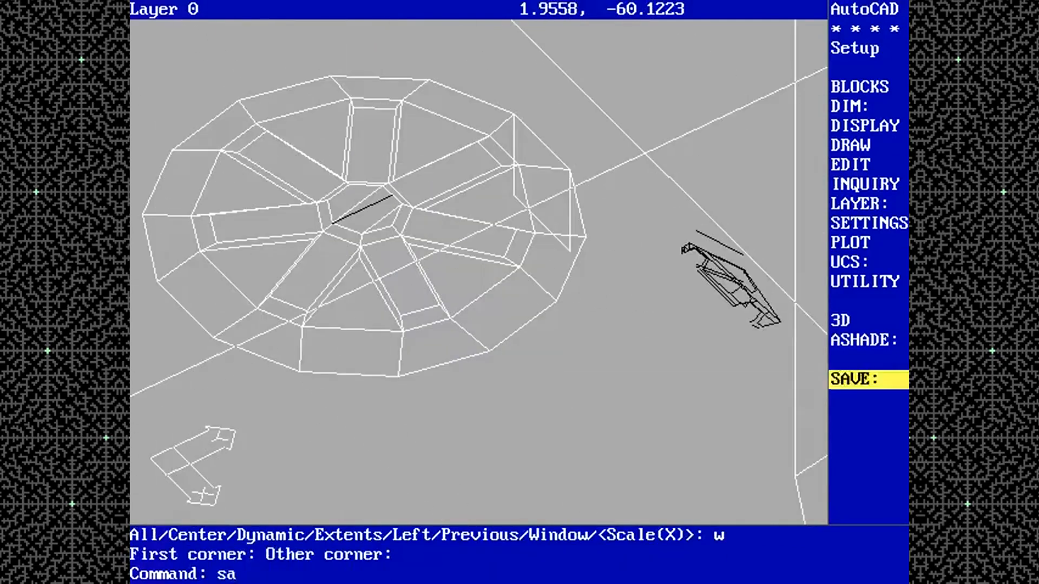
pyautogui.write('ve  rotate')
# Try to rotate the tread face by 25.7143 degrees about the hub line's midpoint, and undo the rotation
pyautogui.click(573, 208)
pyautogui.press('Return')
pyautogui.write('mid')
pyautogui.click(363, 209)
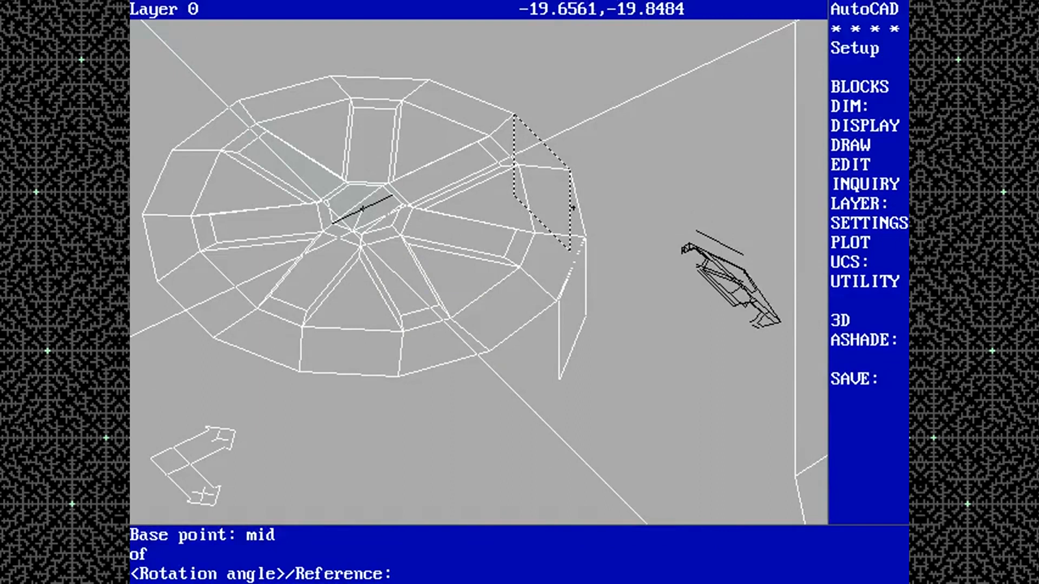
pyautogui.write('25.7143 u array')
pyautogui.hotkey('ctrl', 'c')
# Try a polar array of 14 tread faces around the hub line's midpoint, and undo the array
pyautogui.write('array')
pyautogui.click(571, 220)
pyautogui.press('Return')
pyautogui.write('p')
pyautogui.press('Return')
pyautogui.write('mid')
pyautogui.click(363, 209)
pyautogui.write('14')
pyautogui.press('Return')
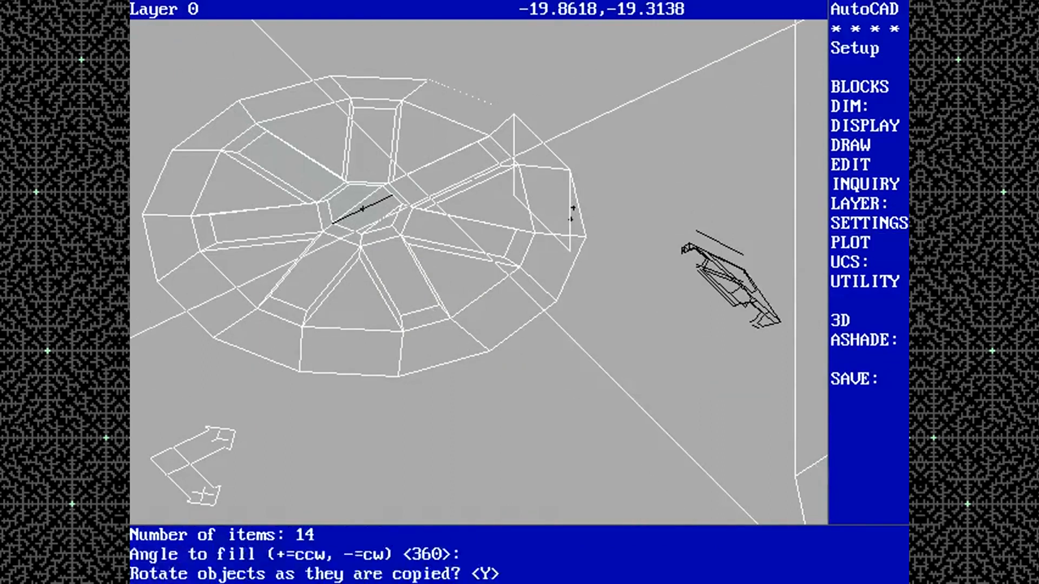
pyautogui.press('Return')
pyautogui.write('u zoom w')
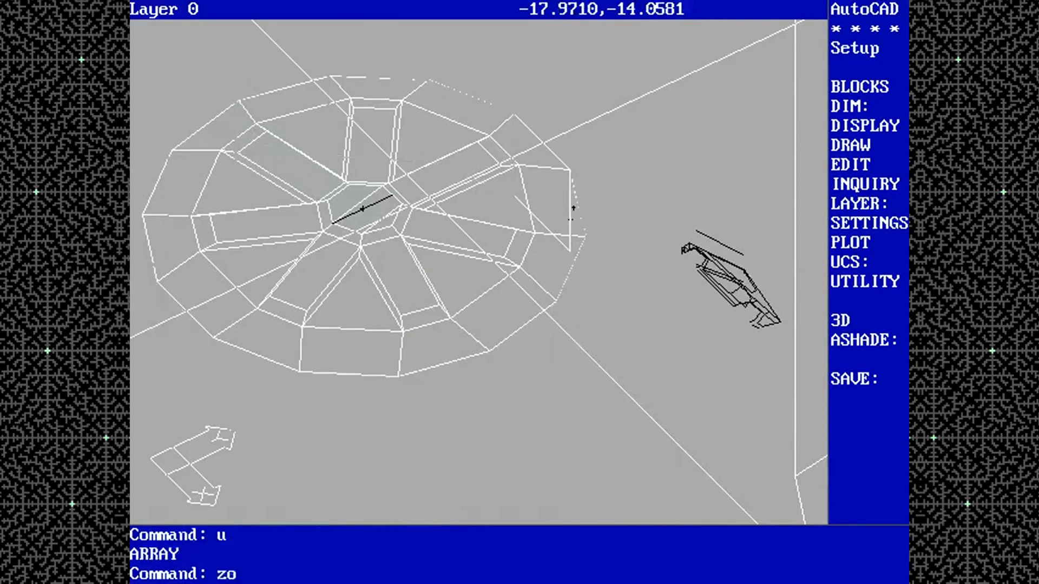
# Draw a second construction line across the hub from a corner endpoint to the opposite edge's midpoint, crossing the first line
pyautogui.click(310, 168)
pyautogui.click(415, 244)
pyautogui.write('line end')
pyautogui.click(247, 239)
pyautogui.write('mid')
pyautogui.click(708, 336)
pyautogui.write('zoom p rotate')
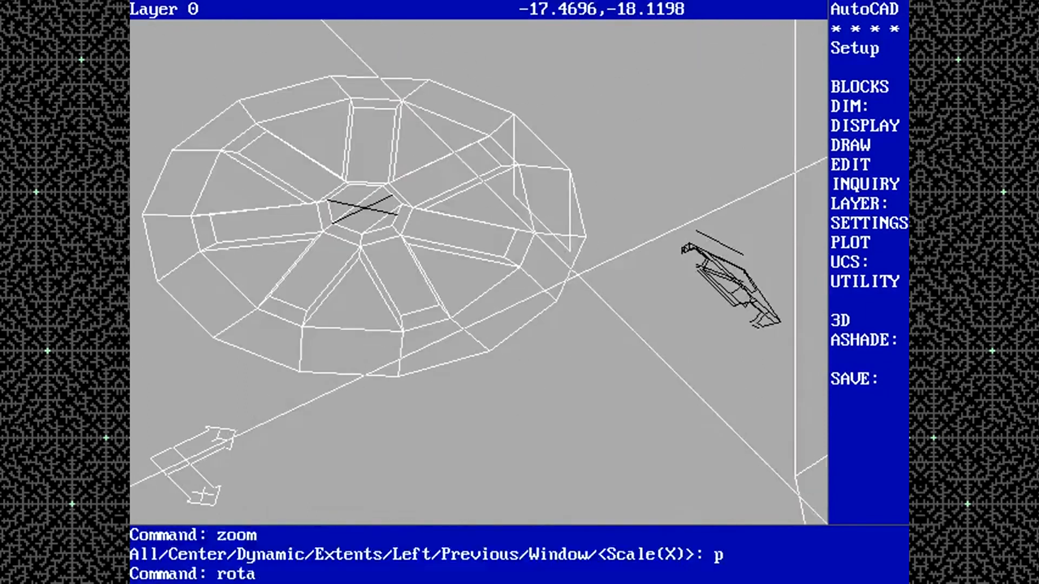
pyautogui.click(572, 225)
pyautogui.press('Return')
pyautogui.hotkey('ctrl', 'c')
# Array the wheel's tread face in a 14-item, 360-degree polar pattern around the intersection of the two hub construction lines
pyautogui.write('array')
pyautogui.click(569, 225)
pyautogui.press('Return')
pyautogui.write('p int')
pyautogui.click(363, 208)
pyautogui.write('14')
pyautogui.press('Return')
pyautogui.press('Return')
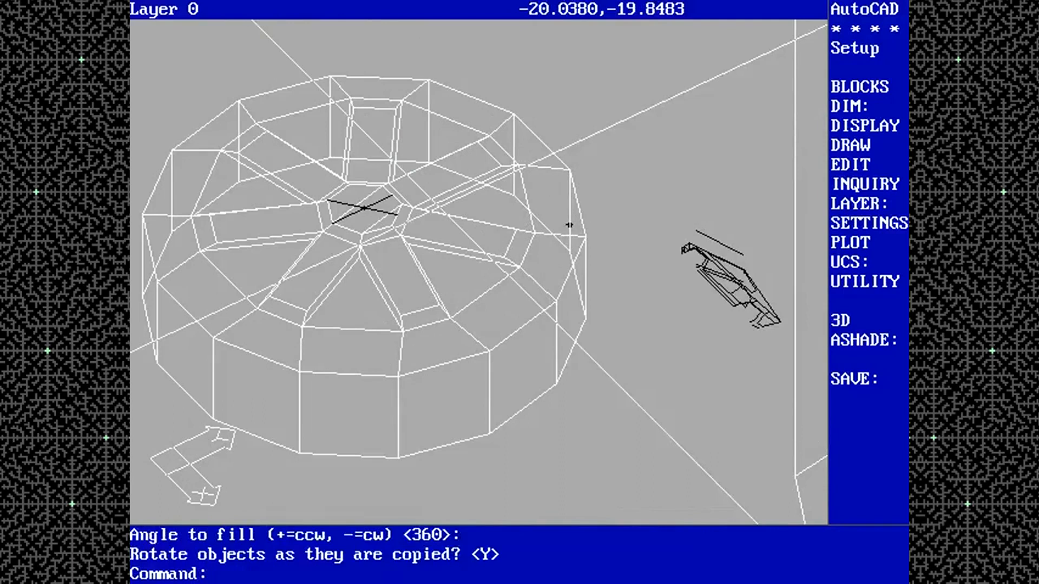
pyautogui.write('erase')
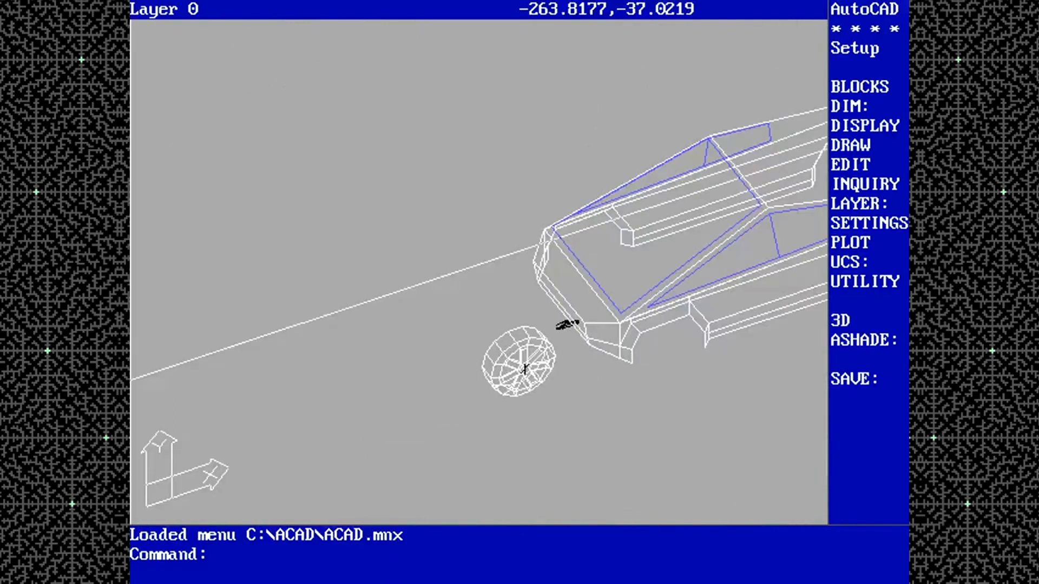
# Restore the world UCS in plan view and create a current layer named RENDER with layer 0 turned off
pyautogui.write('ucs  layer new render set render off ')
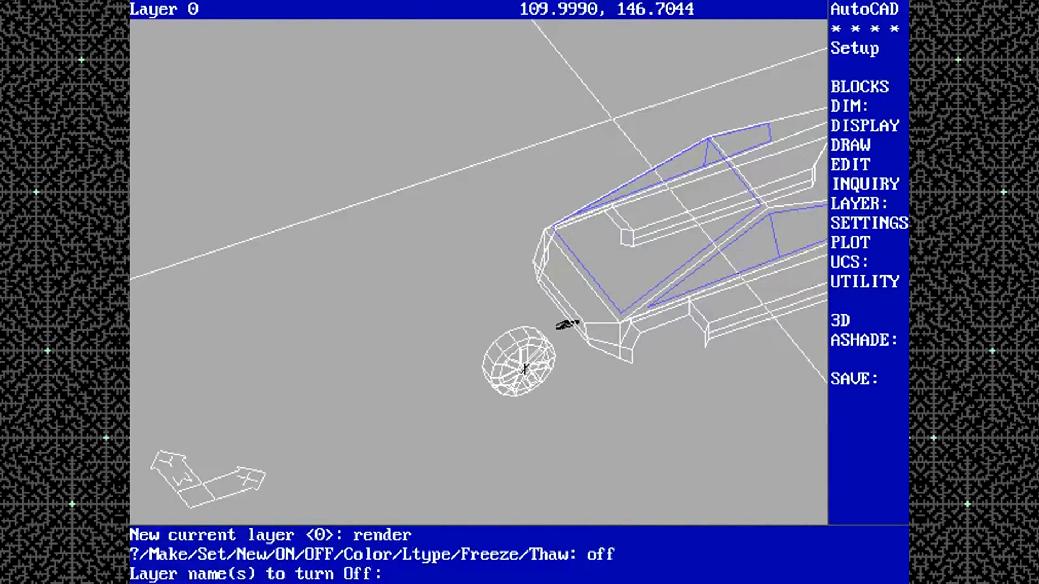
pyautogui.write('0  plan  pan')
pyautogui.press('Return')
pyautogui.click(313, 346)
pyautogui.click(419, 219)
# Move the whole wheel from in front of the nose to the clear area beside the truck in plan view
pyautogui.write('move')
pyautogui.press('Return')
pyautogui.click(219, 294)
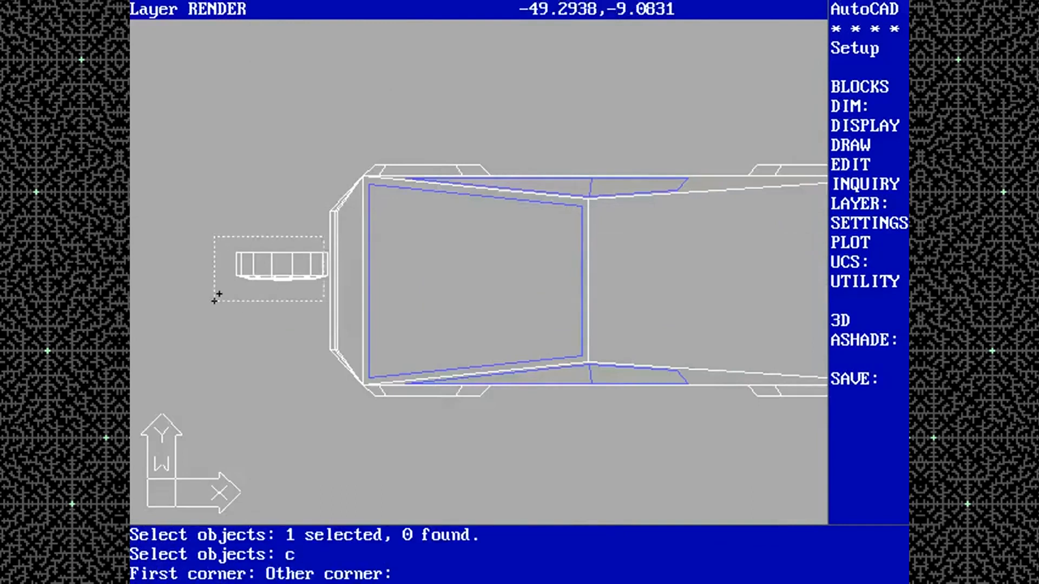
pyautogui.click(328, 236)
pyautogui.press('Return')
pyautogui.click(278, 264)
pyautogui.click(230, 423)
# Stretch the wheel's inner edge by @0,2 to widen the tire
pyautogui.write('stretch c')
pyautogui.click(295, 401)
pyautogui.click(173, 423)
pyautogui.press('Return')
pyautogui.click(210, 383)
pyautogui.write('@0,2 move')
# Line the wheel up with the truck's side at the front wheel arch and shift it straight out ahead of the nose
pyautogui.click(501, 412)
pyautogui.write('move p')
pyautogui.click(518, 437)
pyautogui.press('F8')
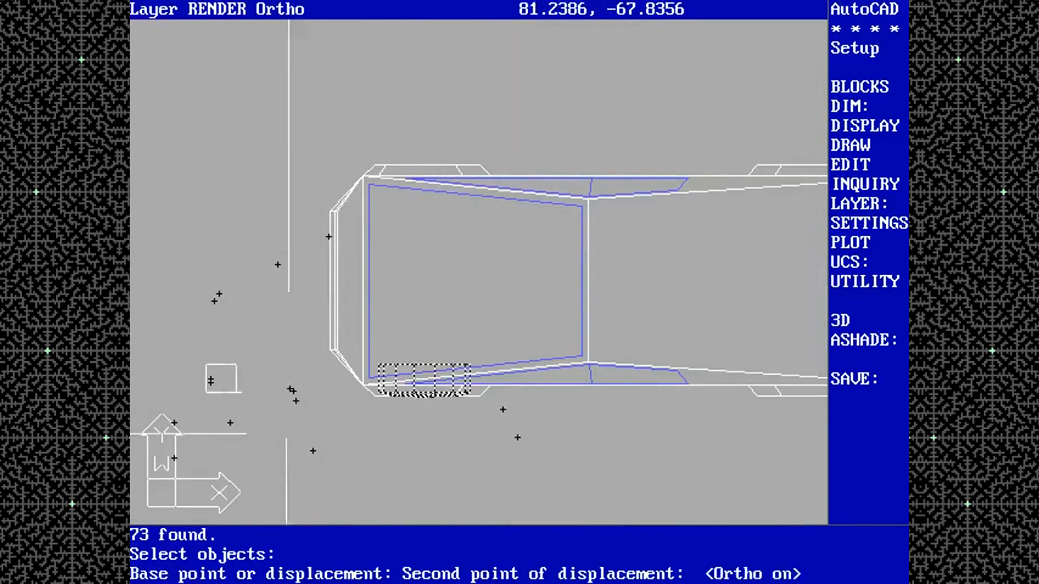
pyautogui.click(288, 436)
# View the truck from 0,-1,0 with the UCS aligned to the view and move the wheel into the front wheel arch
pyautogui.write('vpoint 0,-1,0 pan')
pyautogui.click(521, 444)
pyautogui.hotkey('ctrl', 'c')
pyautogui.write('ucs v pan')
pyautogui.click(554, 332)
pyautogui.click(552, 307)
pyautogui.press('Return')
pyautogui.click(475, 261)
pyautogui.press('F8')
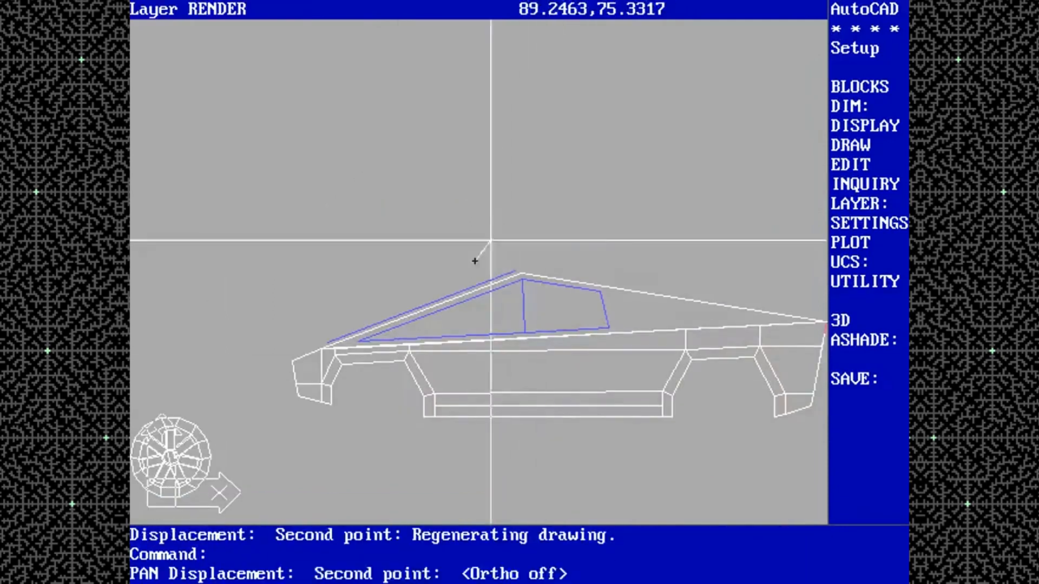
pyautogui.click(491, 237)
pyautogui.click(457, 215)
# Copy the front wheel straight back into the rear wheel arch
pyautogui.write('copy p')
pyautogui.click(411, 215)
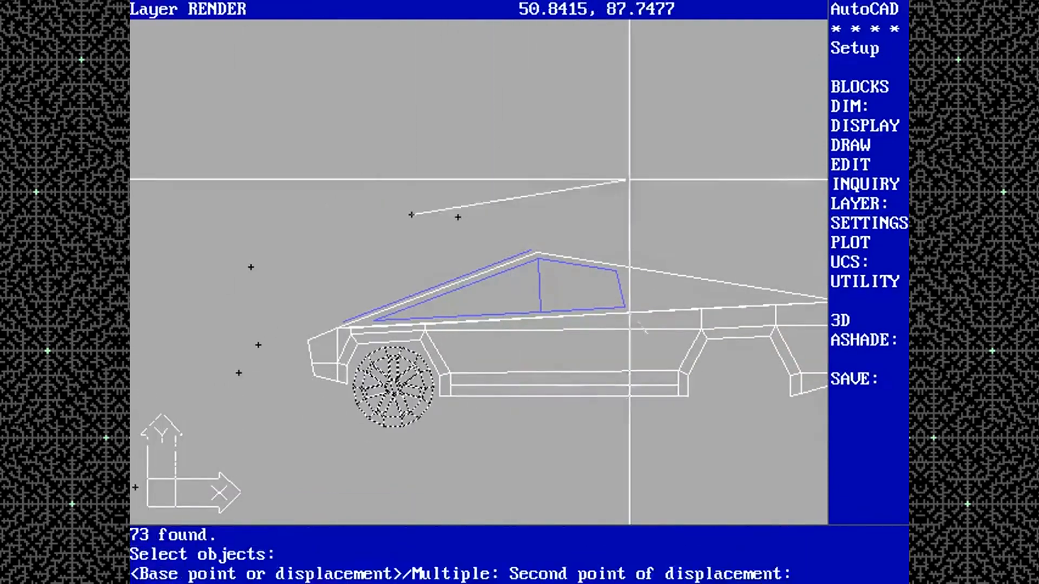
pyautogui.press('F8')
pyautogui.click(756, 175)
# Examine the placed wheels from viewpoint -1,0,0
pyautogui.write('vpoint ')
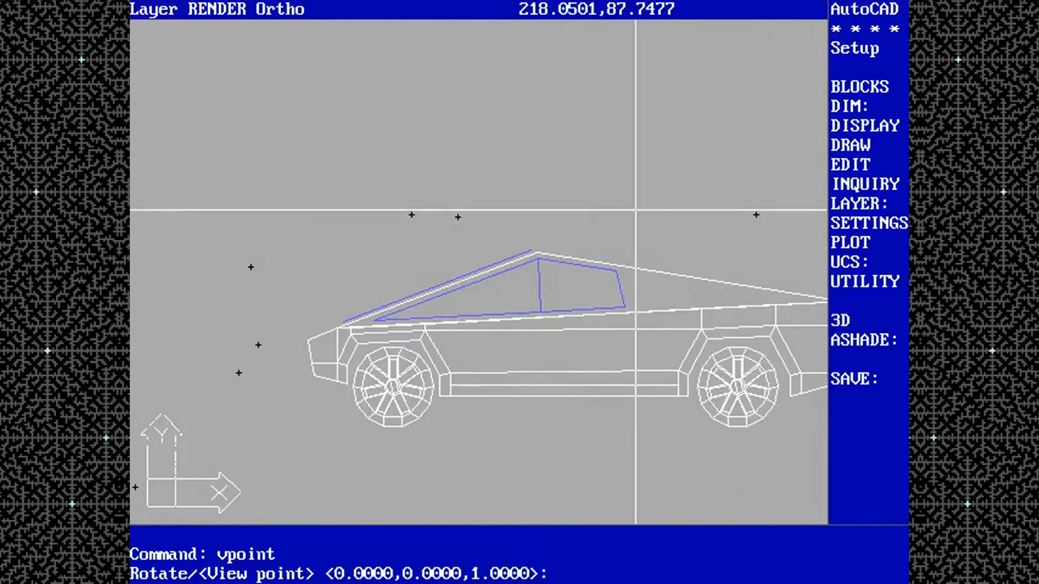
pyautogui.write('-1,0,0 move')
pyautogui.hotkey('ctrl', 'c')
pyautogui.write('zoom w')
pyautogui.click(196, 123)
pyautogui.click(196, 124)
# Check the truck and its two wheels from an oblique viewpoint with hidden lines removed
pyautogui.write('pla')
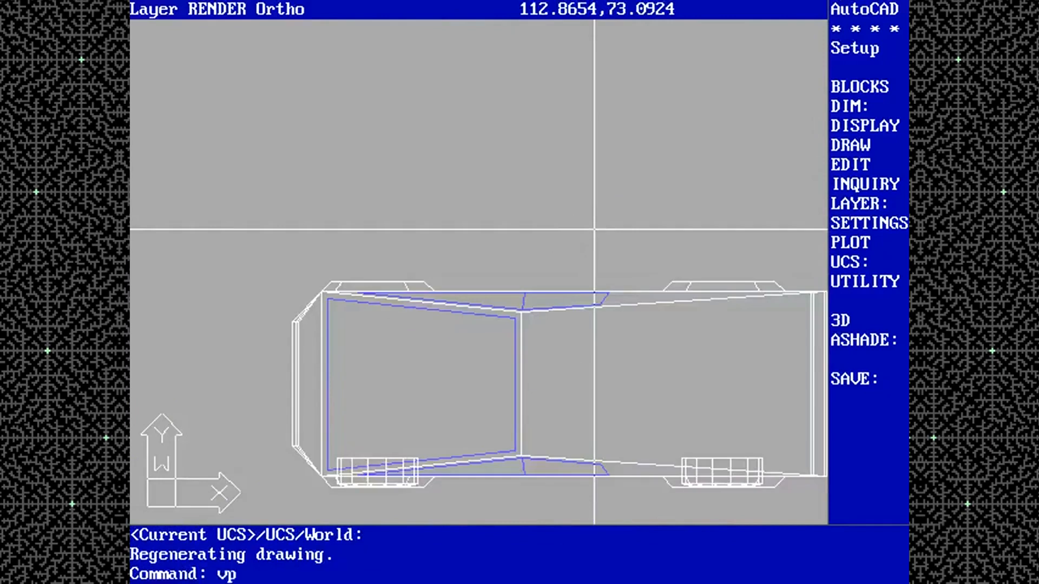
pyautogui.write('oint')
pyautogui.press('Return')
pyautogui.write('-1,-1,')
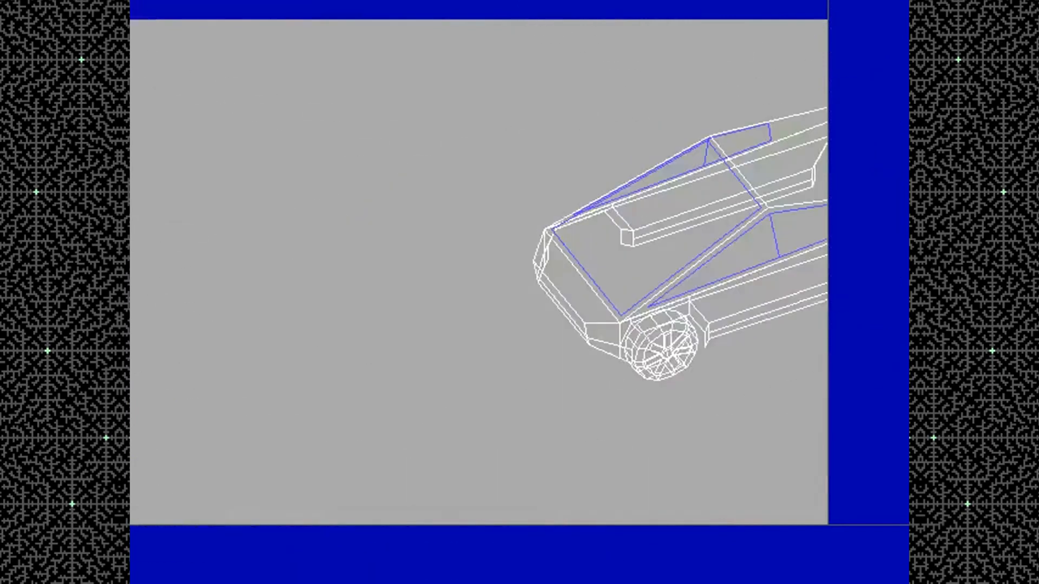
pyautogui.write('pan')
pyautogui.press('Return')
pyautogui.write('h')
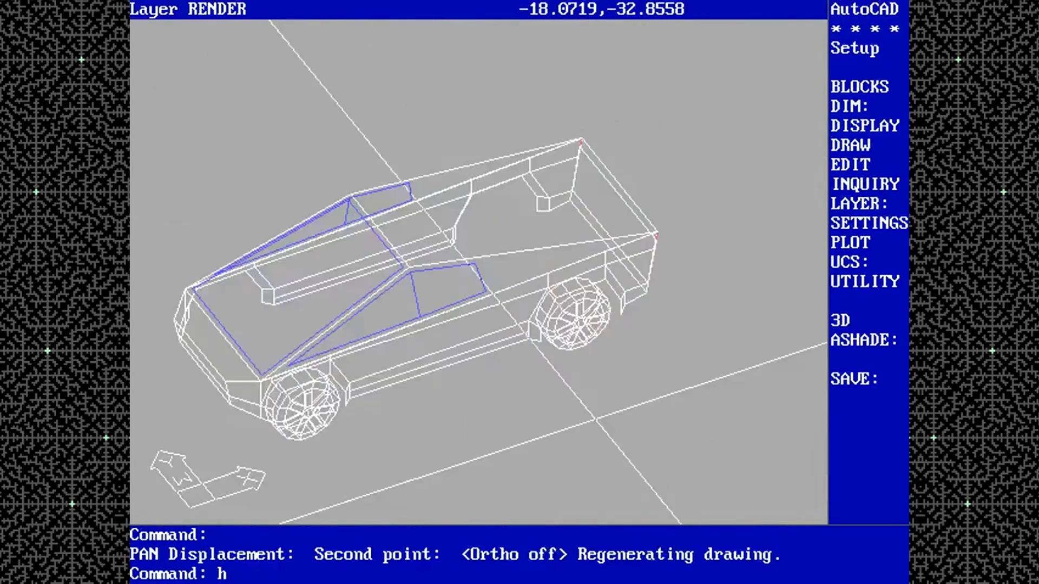
pyautogui.write('ide')
pyautogui.press('Return')
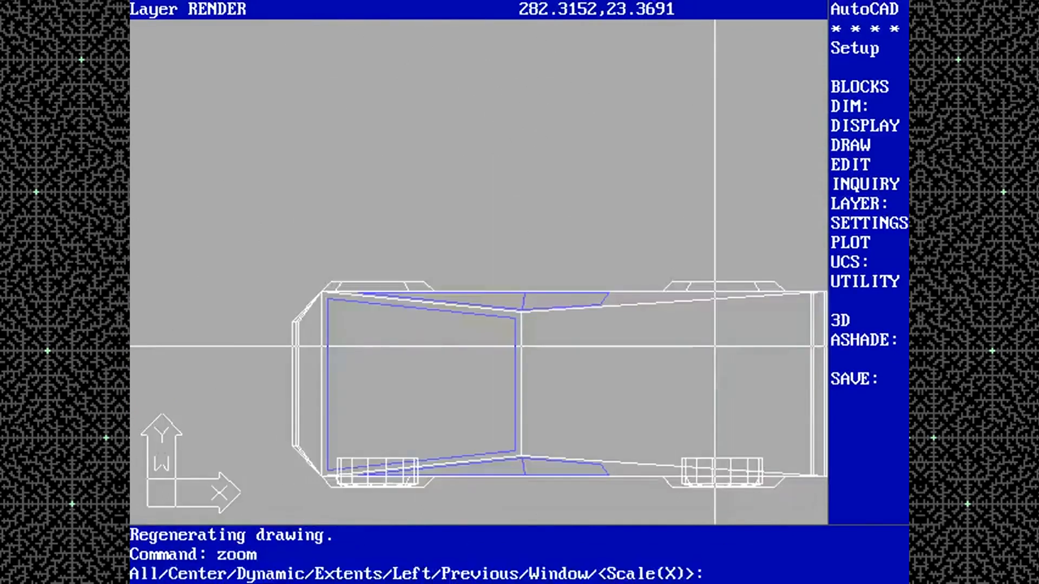
# Load the AutoShade commands and place a point light named p off the truck's front corner
pyautogui.write('.01')
pyautogui.press('Return')
pyautogui.write('?')
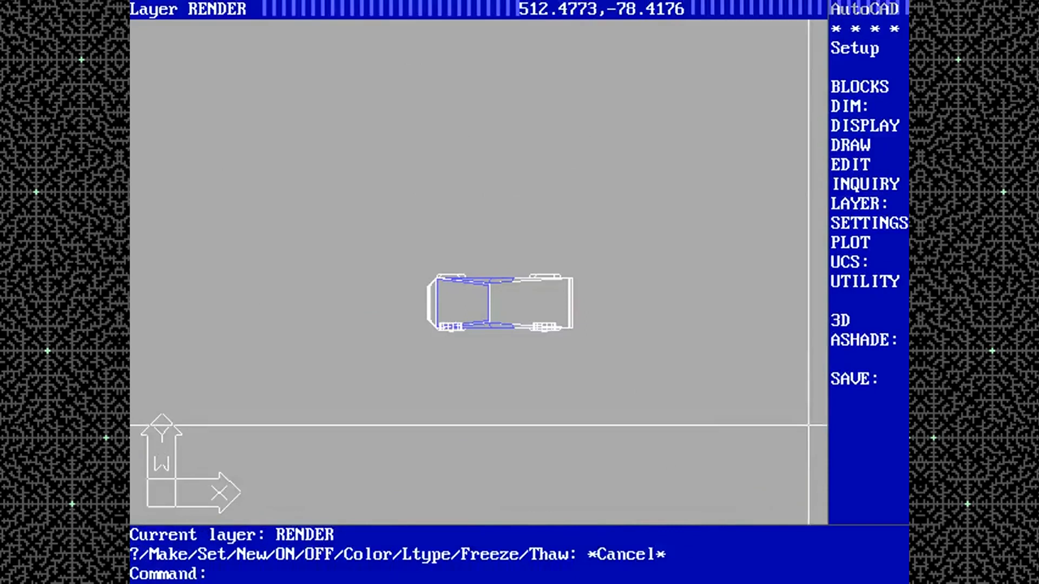
pyautogui.click(866, 340)
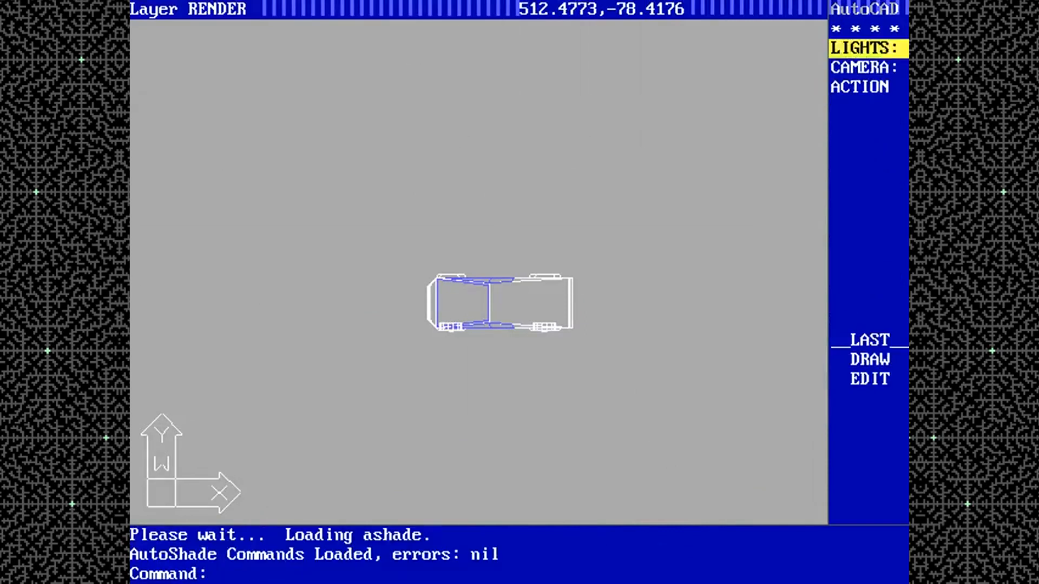
pyautogui.click(868, 48)
pyautogui.click(869, 87)
pyautogui.press('Return')
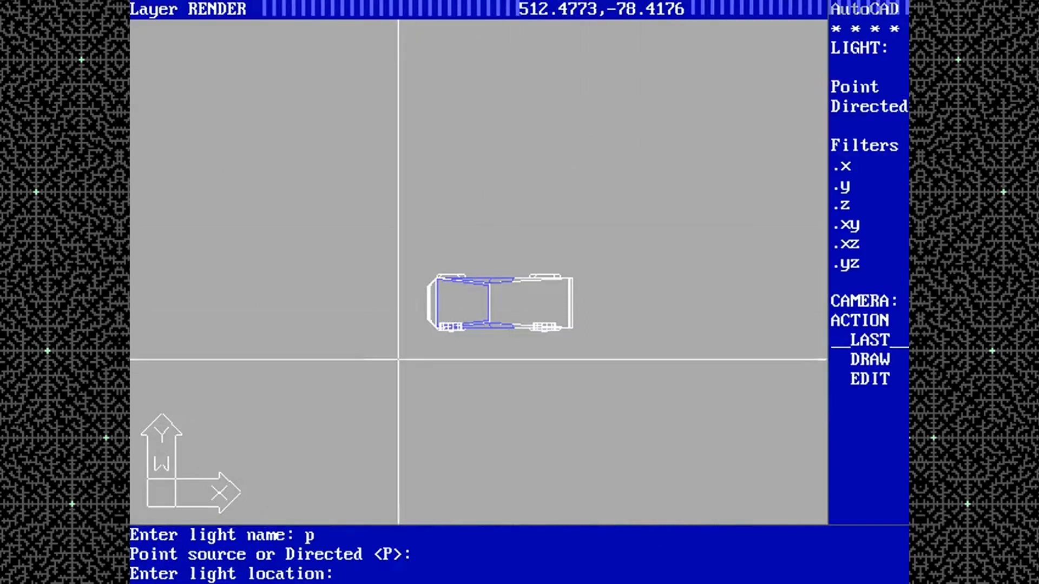
pyautogui.click(354, 349)
# Place a camera named trk beside the truck's front, aimed at the middle of the body
pyautogui.click(864, 301)
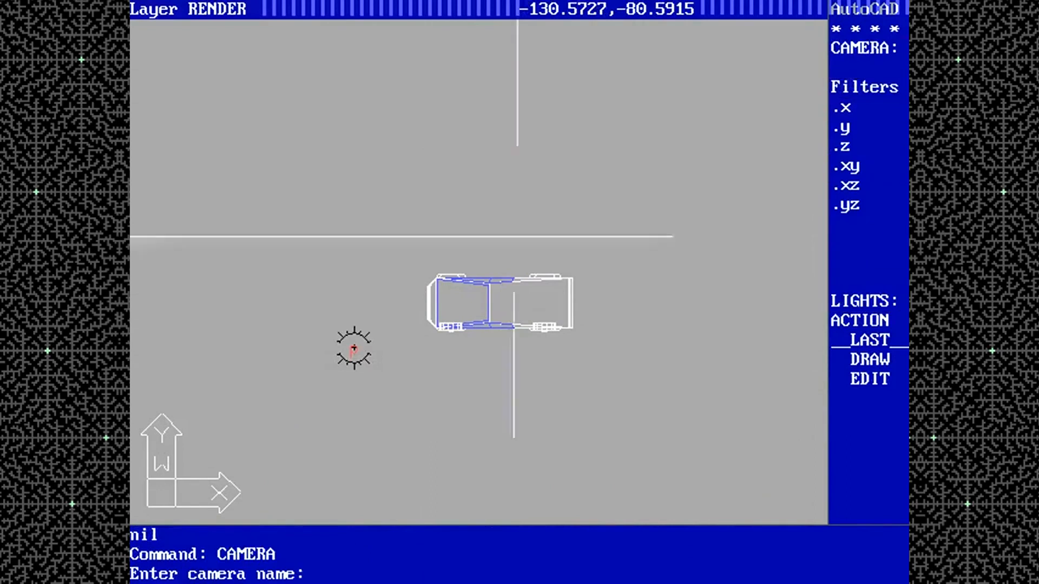
pyautogui.write('trk')
pyautogui.press('Return')
pyautogui.click(498, 304)
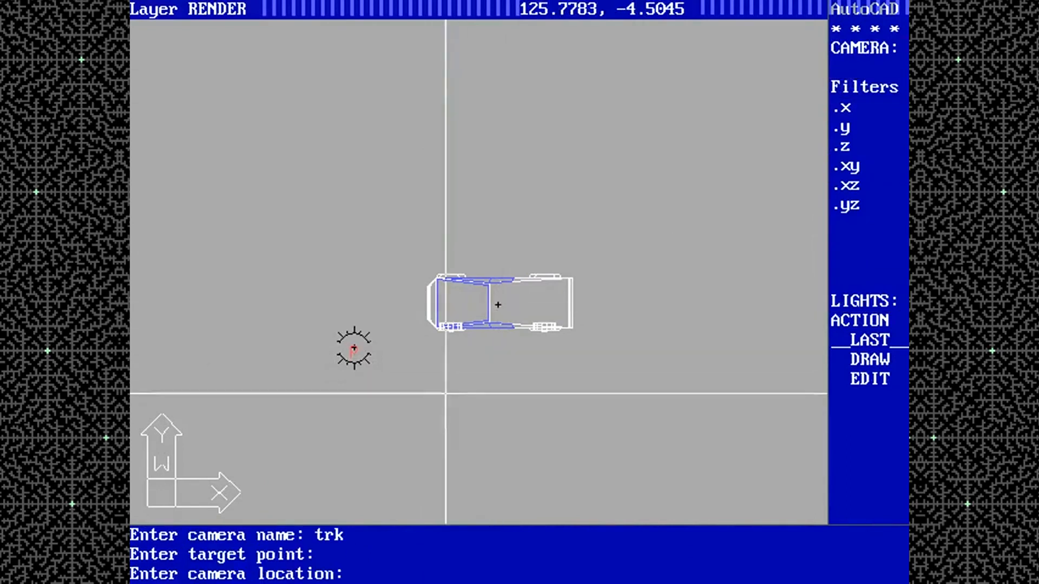
pyautogui.click(440, 413)
# Try to define a scene named te using the trk camera
pyautogui.click(859, 321)
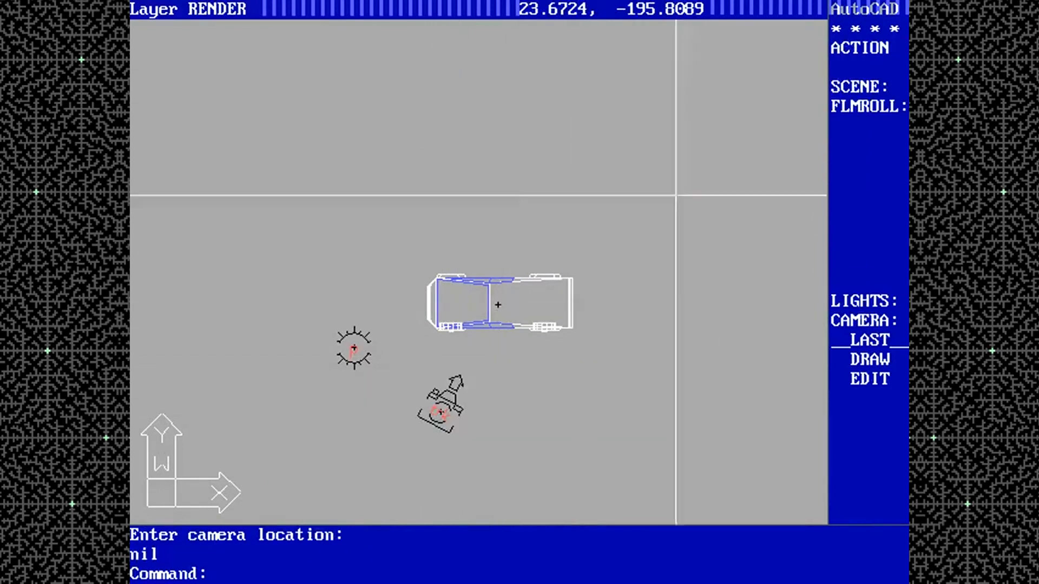
pyautogui.click(859, 86)
pyautogui.write('te')
pyautogui.press('Return')
pyautogui.click(445, 402)
# Write a filmroll file under the default name, and save and close the drawing
pyautogui.click(868, 107)
pyautogui.press('Return')
pyautogui.write('save')
pyautogui.press('Return')
pyautogui.press('Return')
pyautogui.write('end')
pyautogui.press('Return')
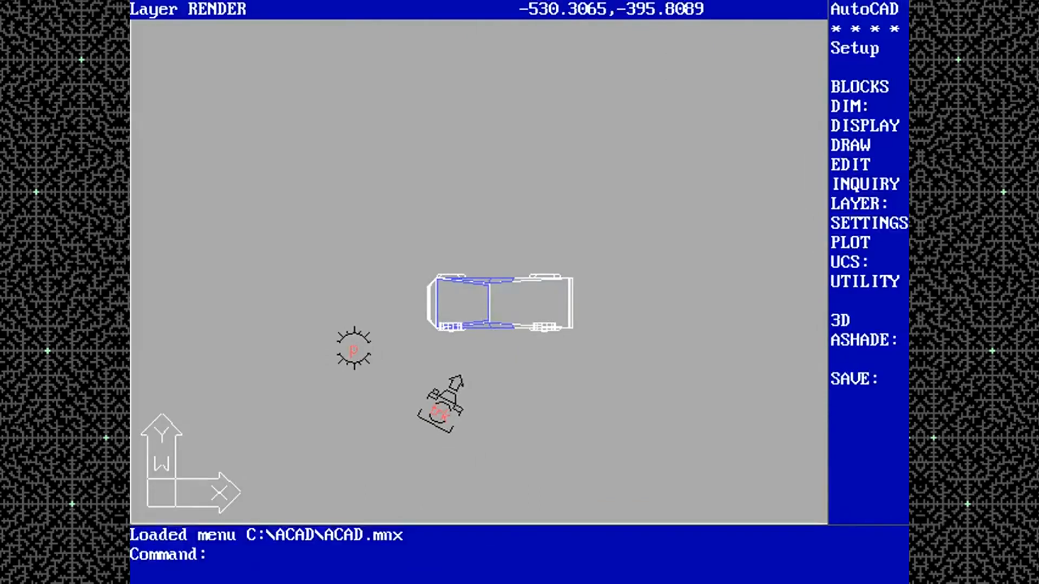
# Try to define a scene named rman in the reopened drawing
pyautogui.click(858, 86)
pyautogui.write('rman')
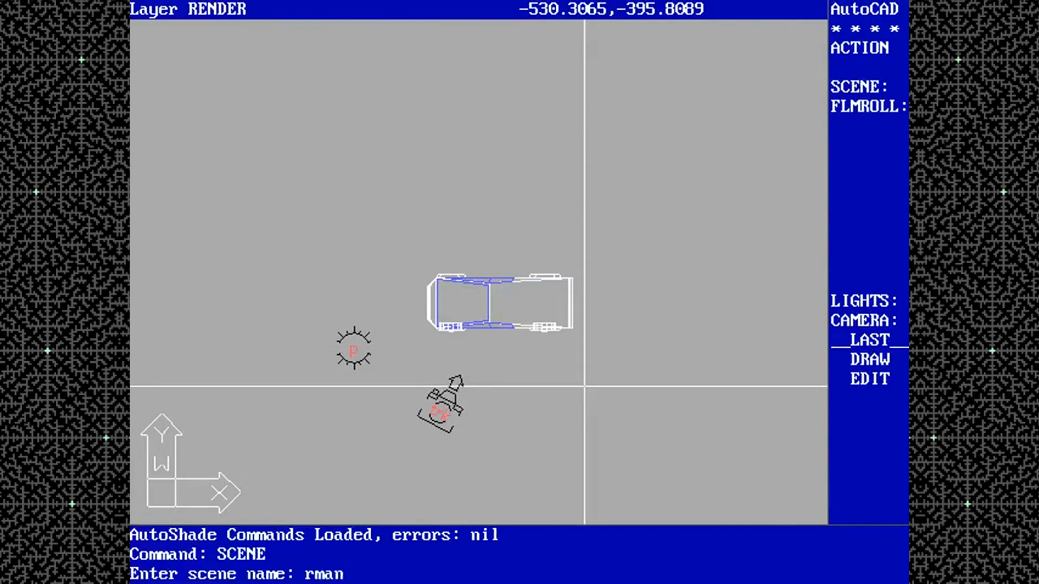
pyautogui.press('Return')
# Try to define a scene named d from the Ashade command selection
pyautogui.click(377, 9)
pyautogui.click(562, 10)
pyautogui.click(562, 29)
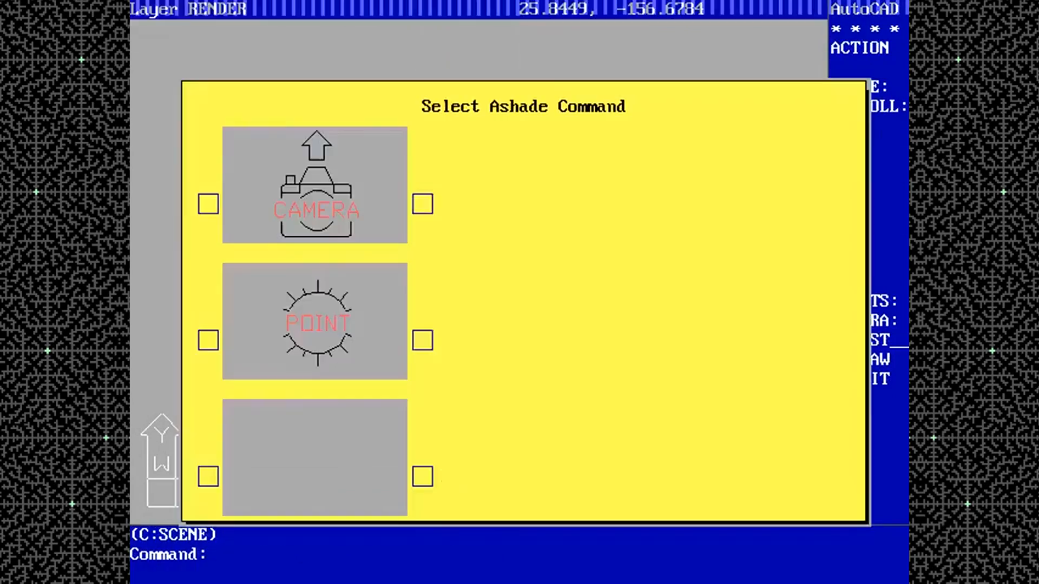
pyautogui.click(420, 207)
pyautogui.write('d')
pyautogui.press('Return')
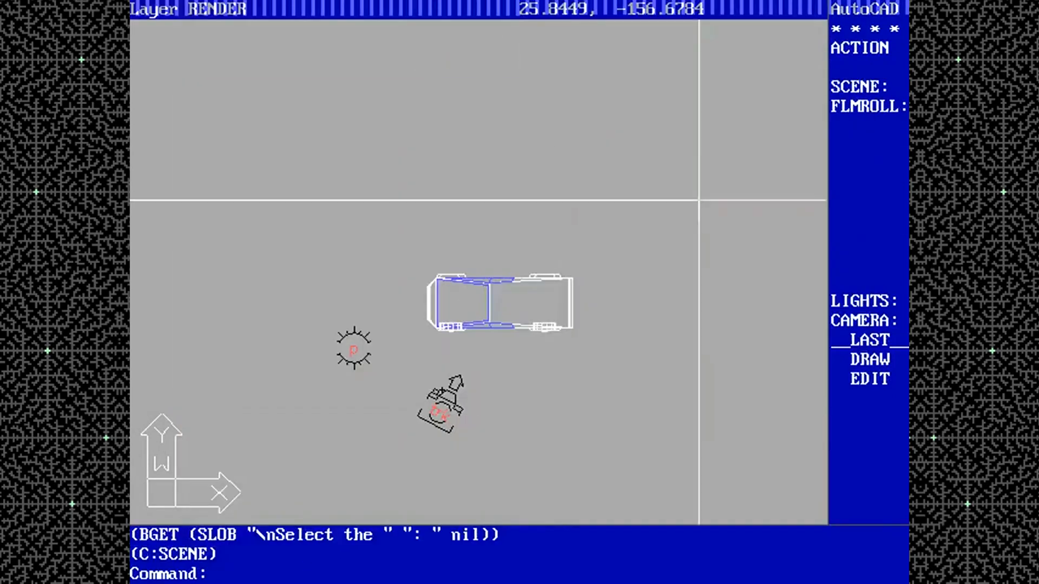
# Try the Ashade scene command again for the truck drawing
pyautogui.click(562, 10)
pyautogui.click(635, 9)
pyautogui.click(164, 9)
pyautogui.click(227, 9)
pyautogui.click(295, 9)
pyautogui.click(562, 10)
pyautogui.click(562, 28)
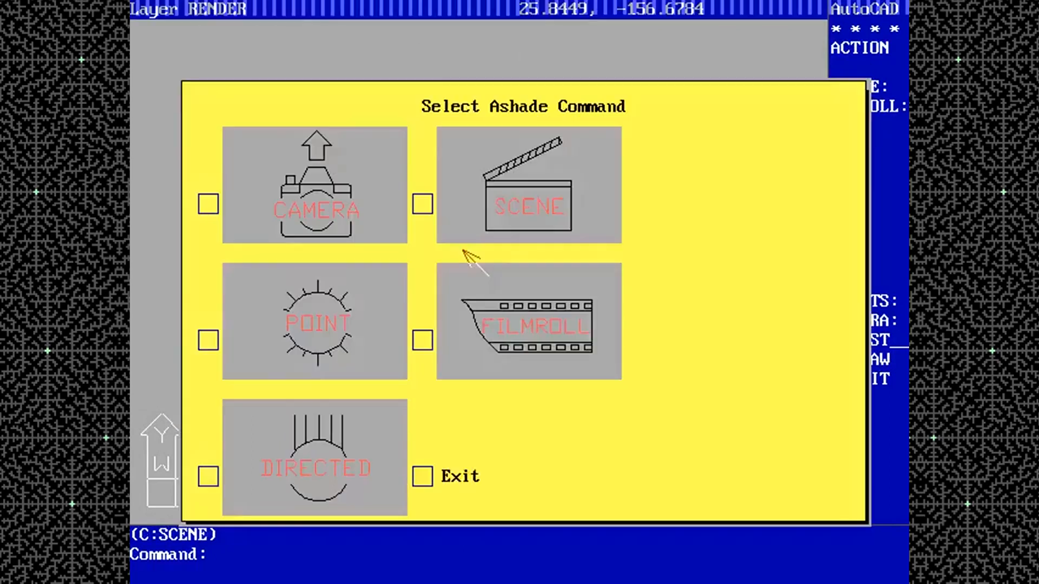
pyautogui.click(421, 207)
pyautogui.write('e')
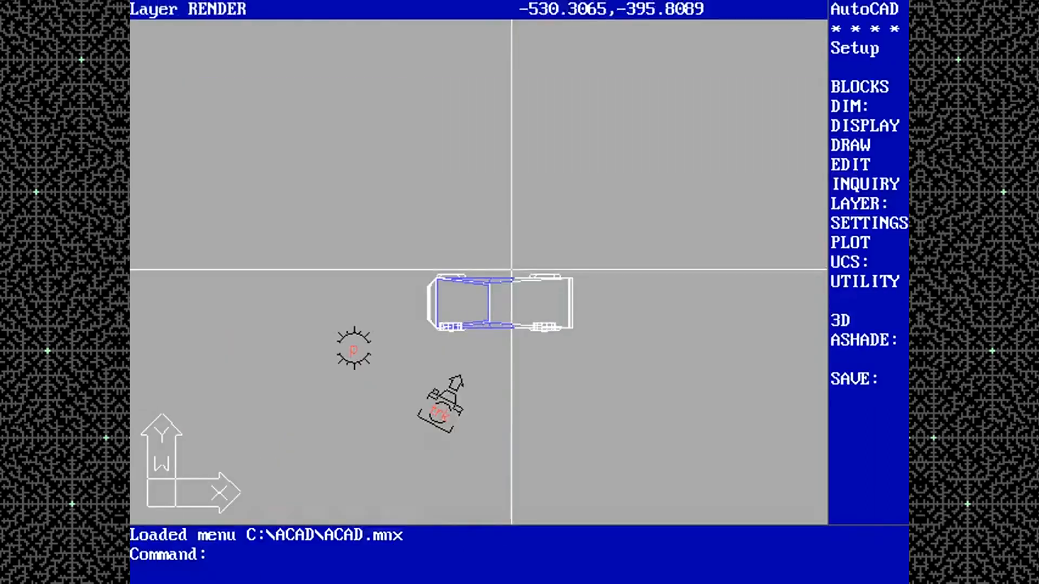
# Try to define a scene named 1 using the camera beside the truck
pyautogui.click(562, 10)
pyautogui.click(562, 29)
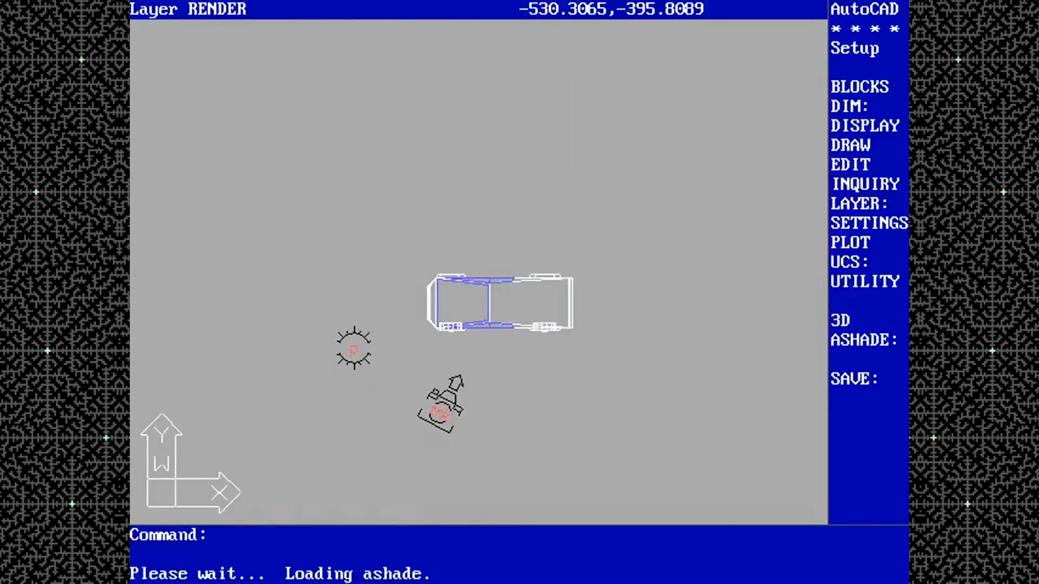
pyautogui.click(422, 207)
pyautogui.write('1')
pyautogui.press('Return')
pyautogui.click(449, 401)
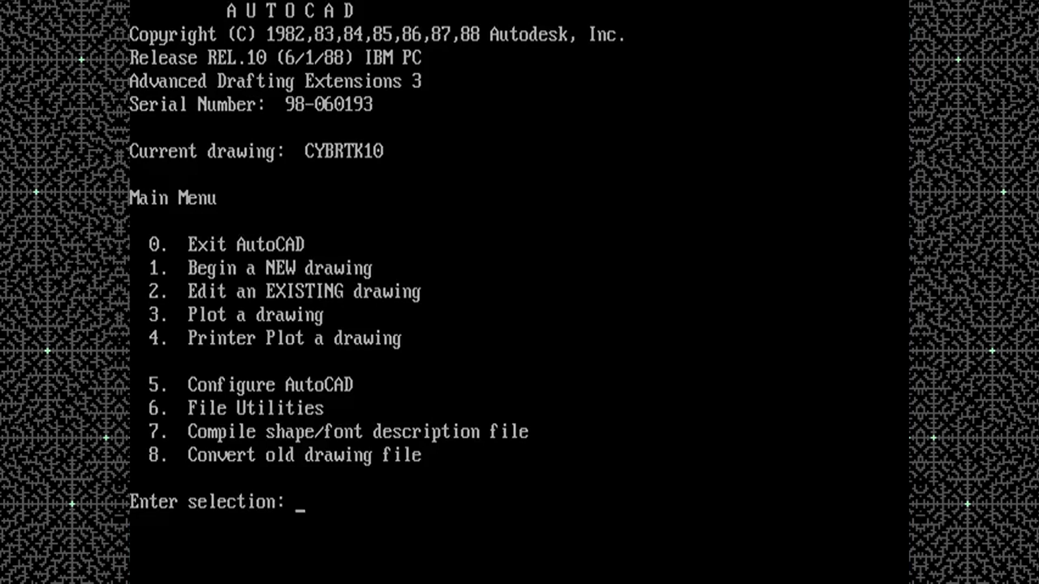
# Exit AutoCAD from the main menu and leave the DOS prompt
pyautogui.write('0')
pyautogui.press('Return')
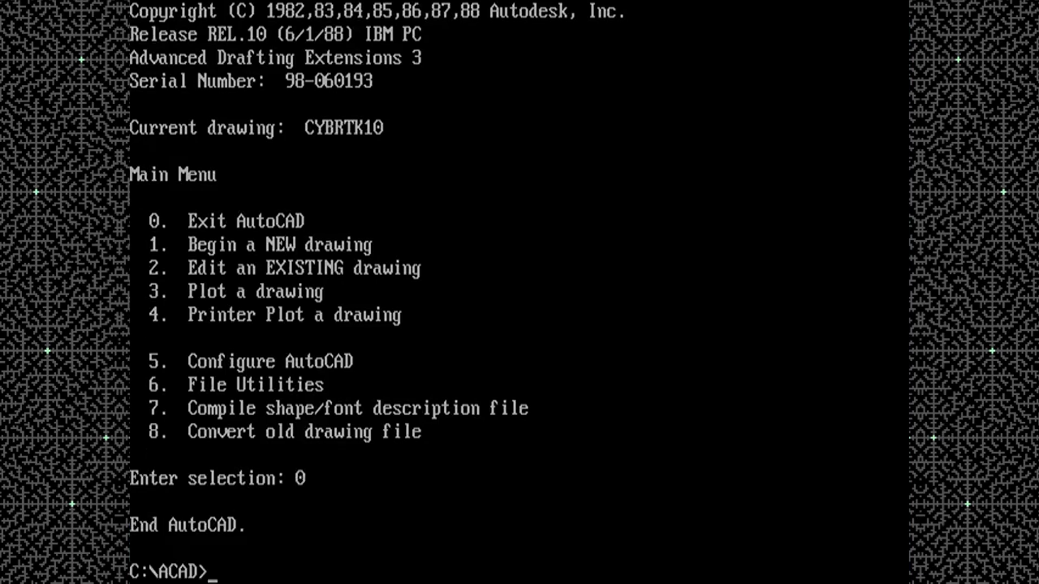
pyautogui.write('e')
pyautogui.write('xit')
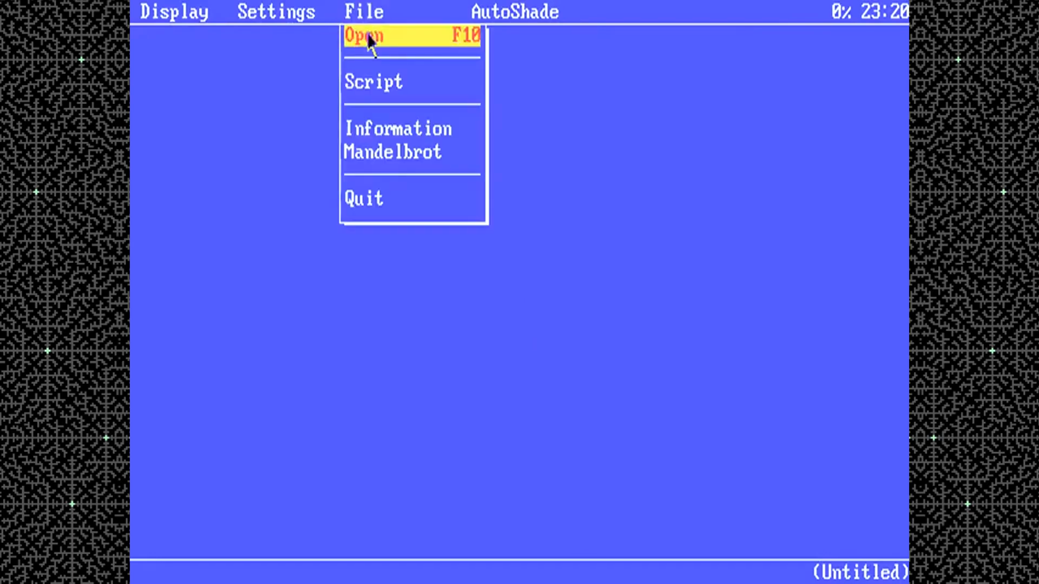
# Open the CYBRTK10 filmroll file in AutoShade
pyautogui.click(371, 38)
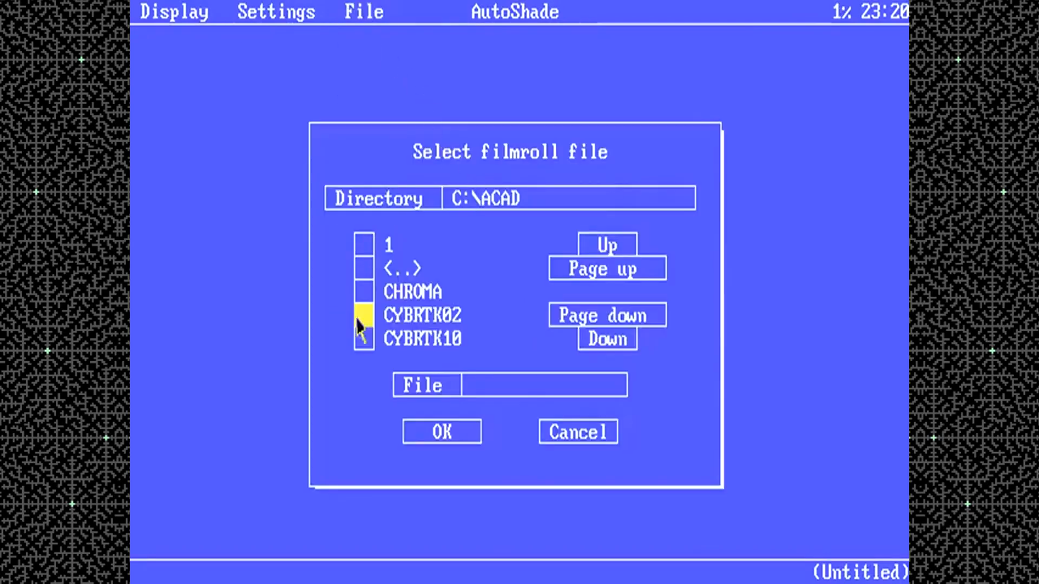
pyautogui.click(364, 319)
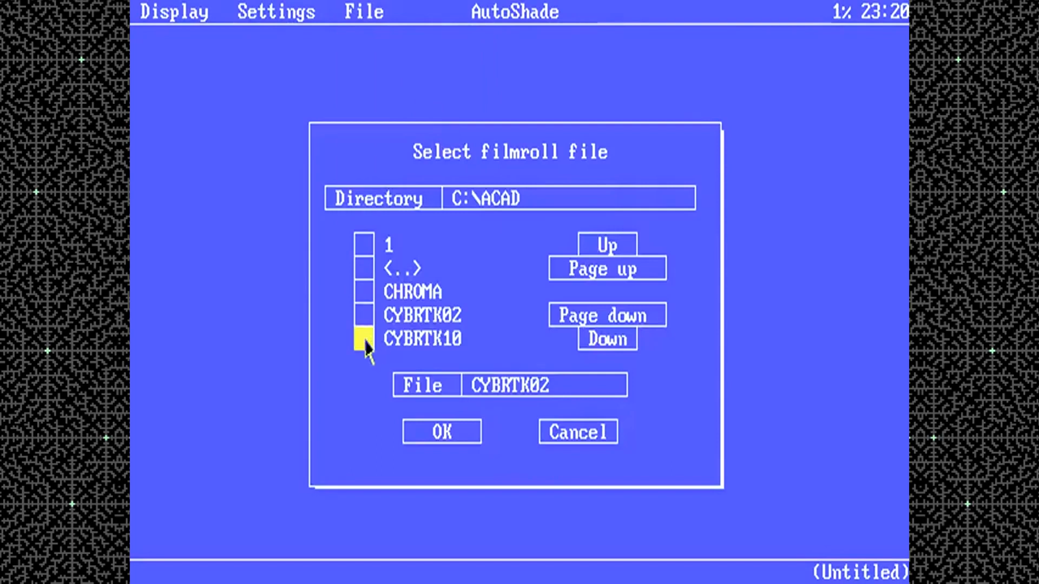
pyautogui.click(460, 430)
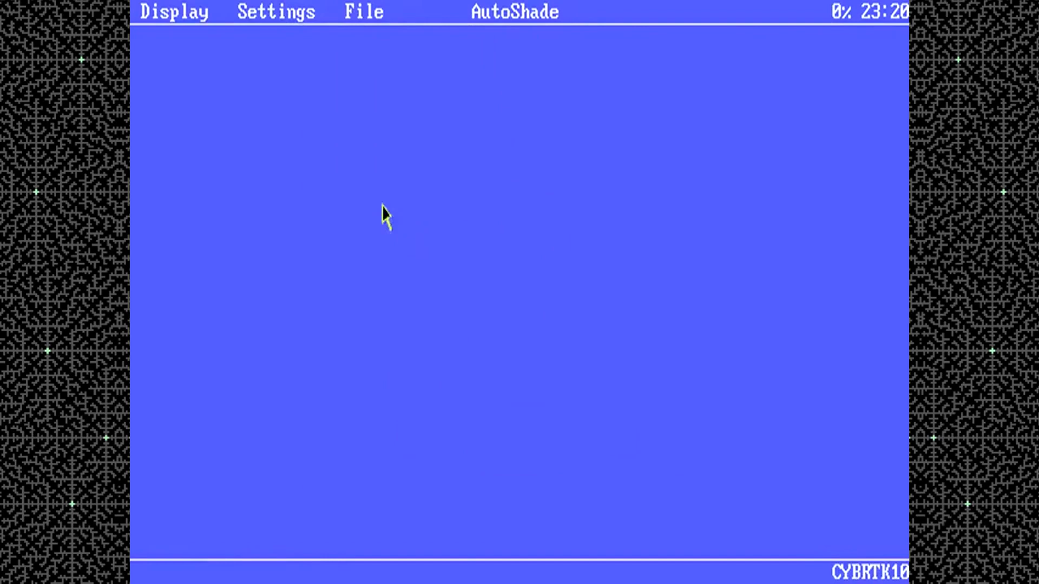
# Try to select a scene for the CYBRTK10 filmroll
pyautogui.click(371, 17)
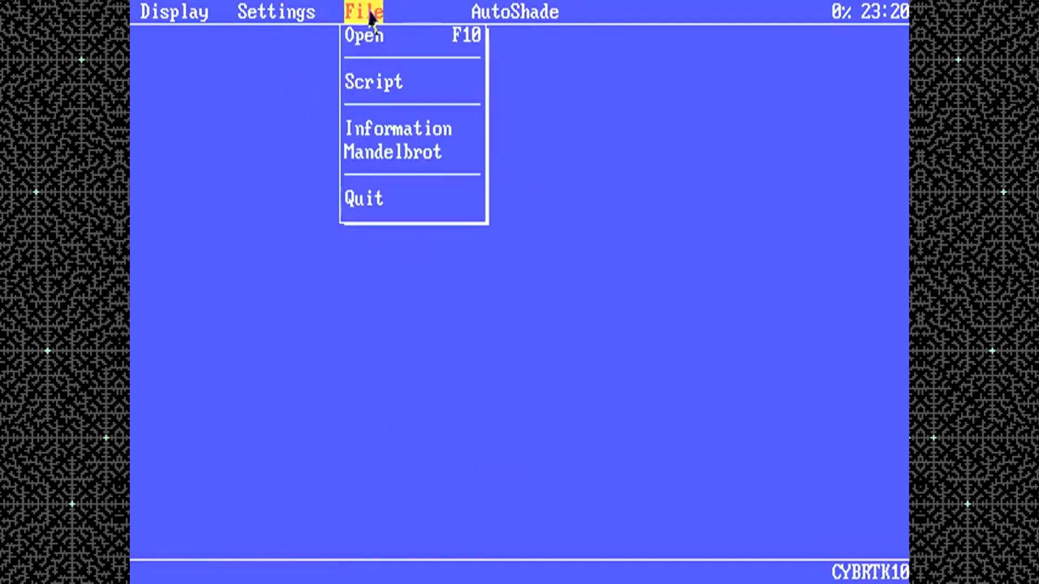
pyautogui.click(285, 18)
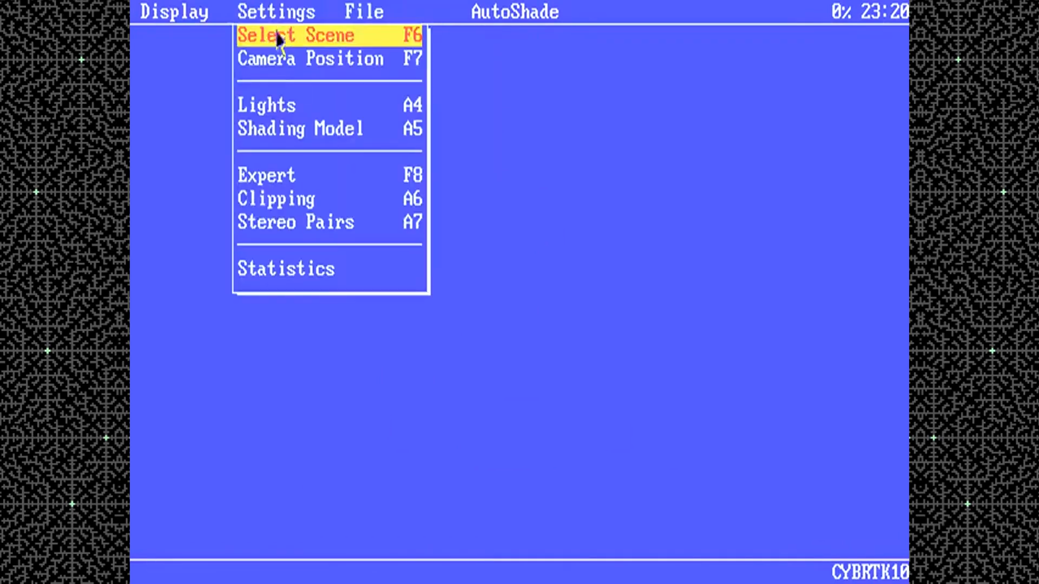
pyautogui.click(286, 61)
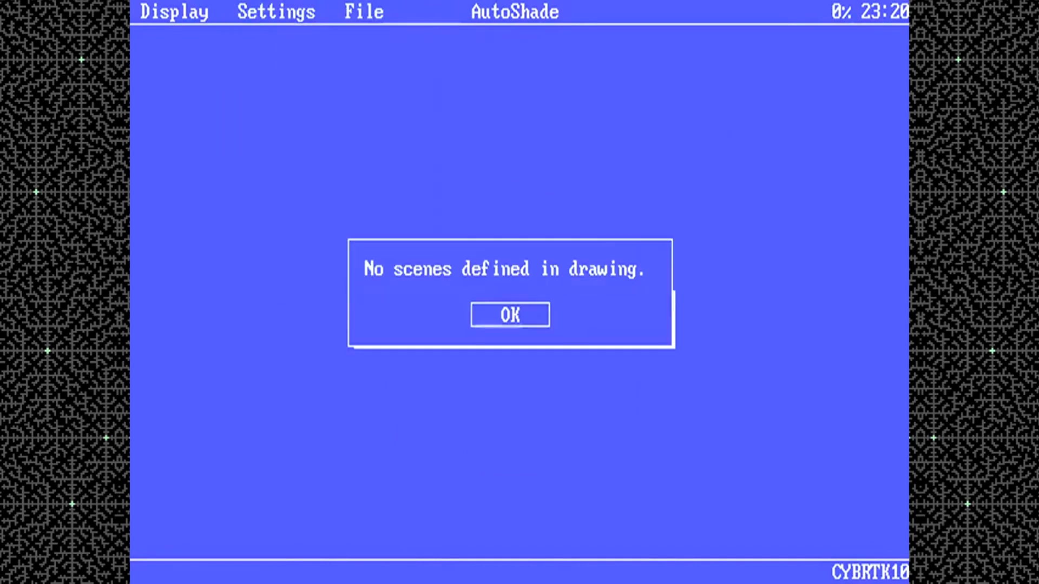
pyautogui.click(514, 327)
# Check the current camera specifications and leave them without making changes
pyautogui.click(277, 13)
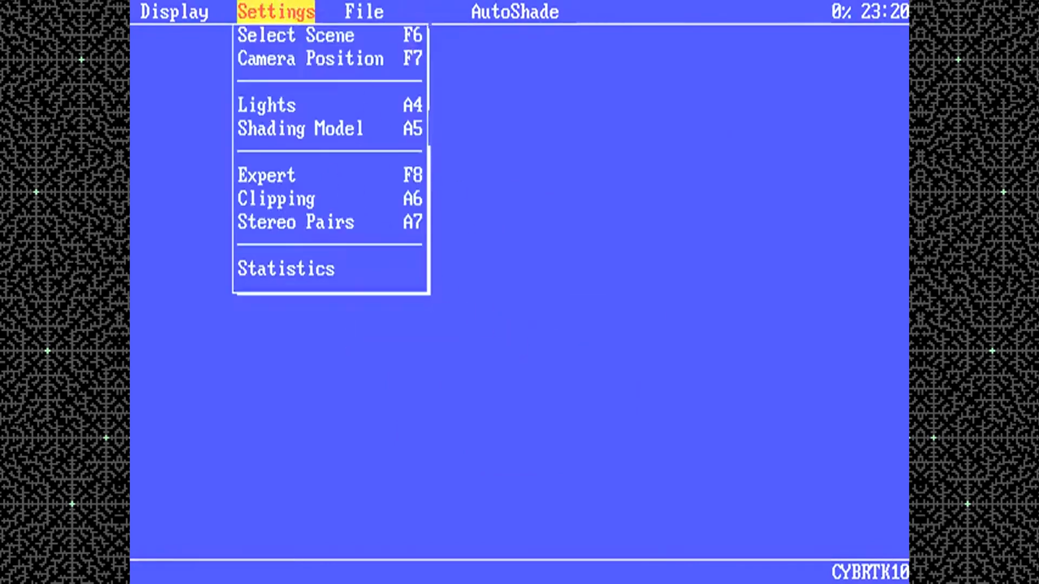
pyautogui.click(332, 63)
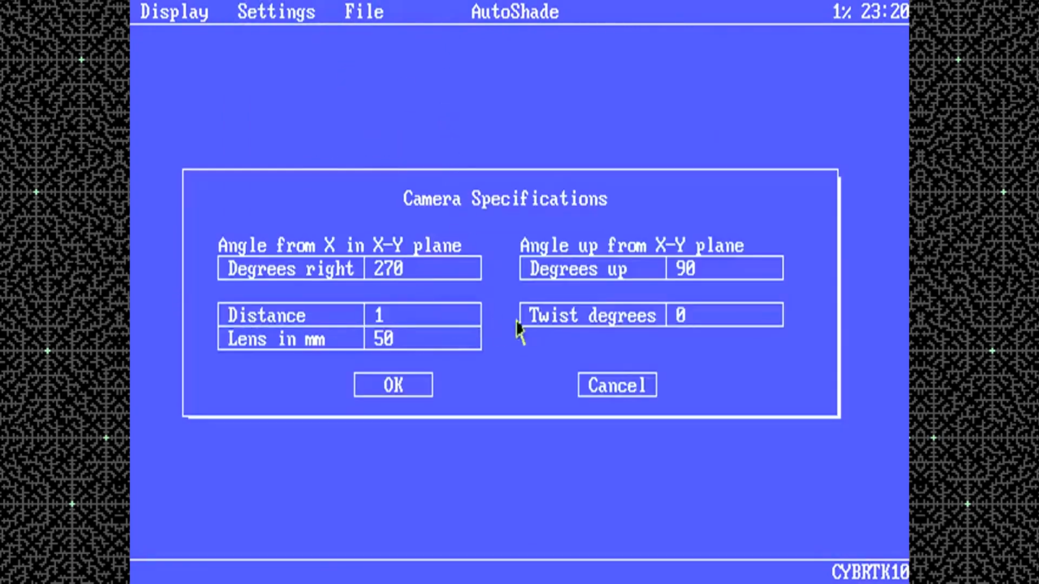
pyautogui.click(601, 386)
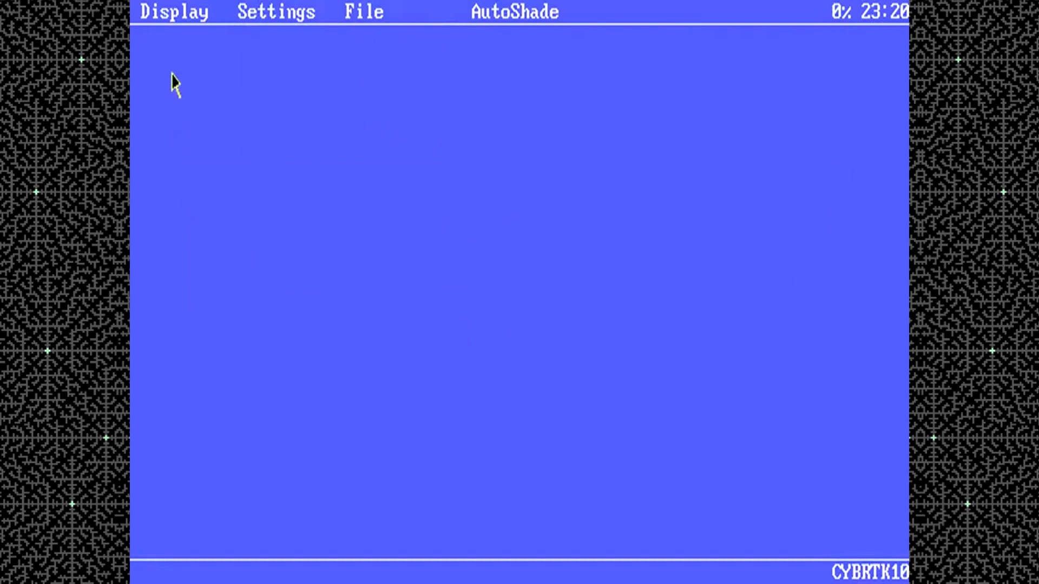
# Display the truck as a wire frame and render it with Fast Shade from the default camera position
pyautogui.click(189, 19)
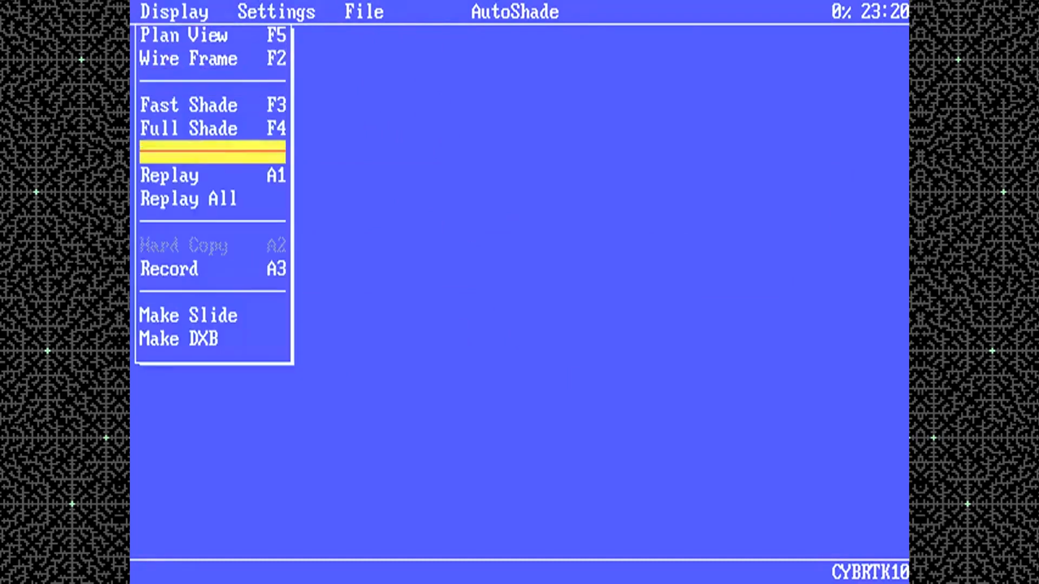
pyautogui.click(216, 62)
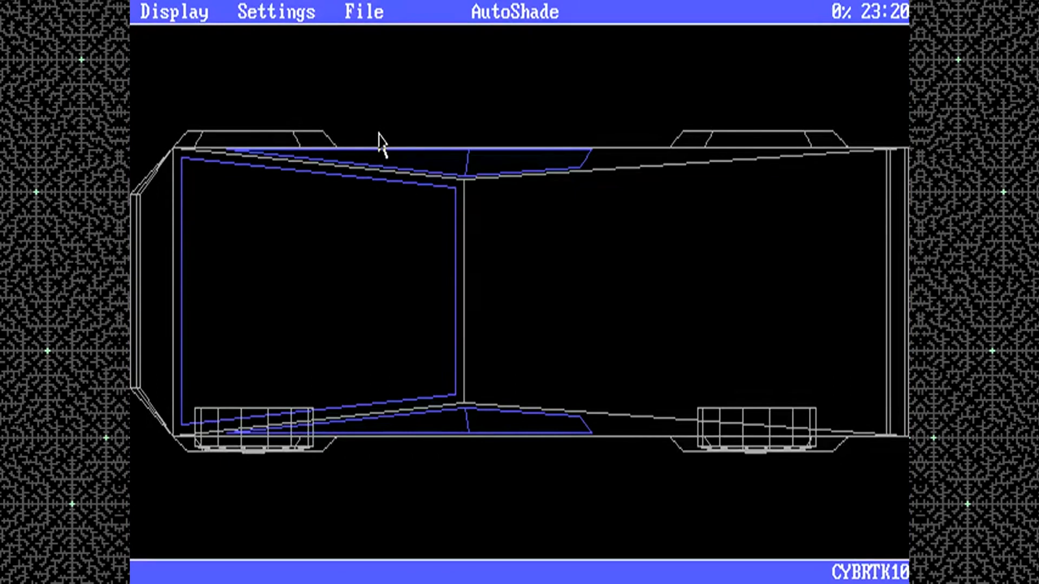
pyautogui.click(290, 24)
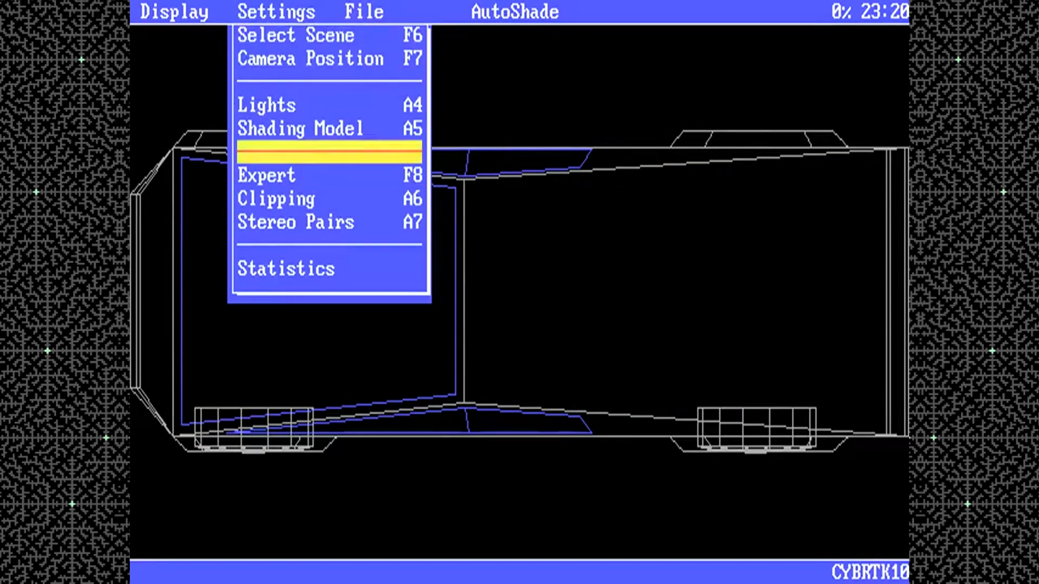
pyautogui.click(159, 15)
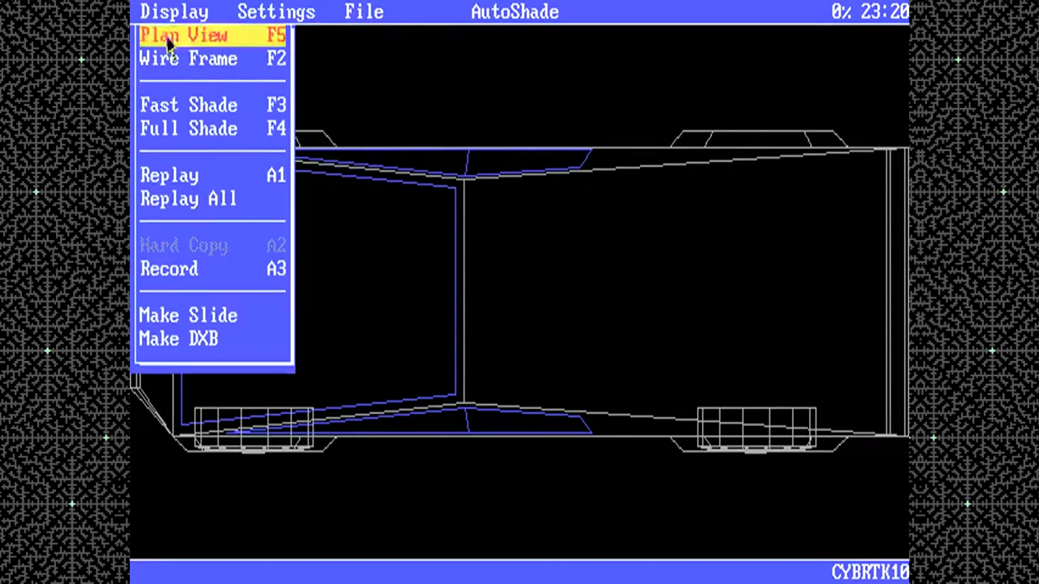
pyautogui.click(202, 109)
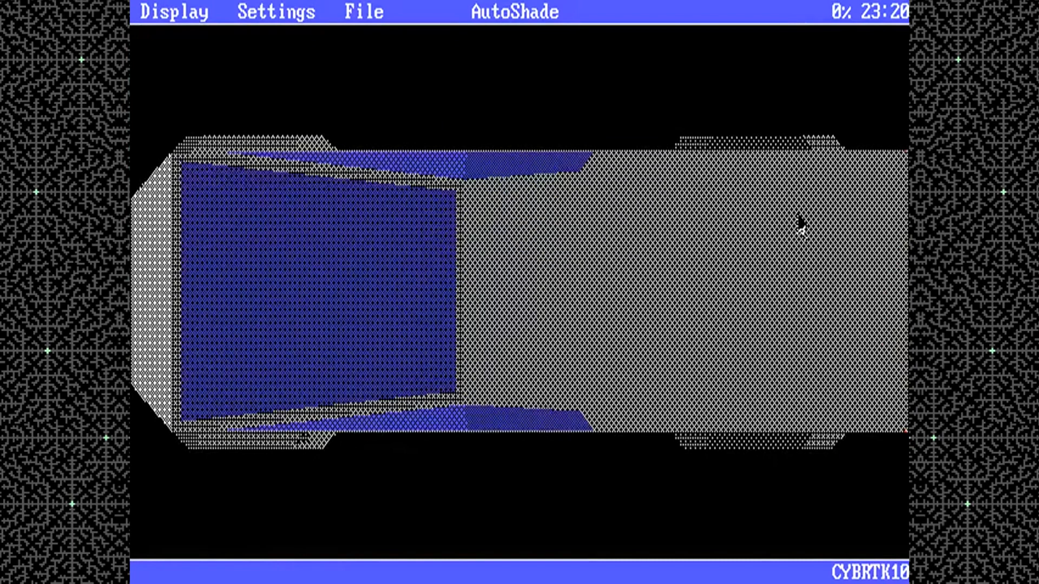
# Set the camera position to 225 degrees right in the X-Y plane and 45 degrees up from it
pyautogui.click(189, 14)
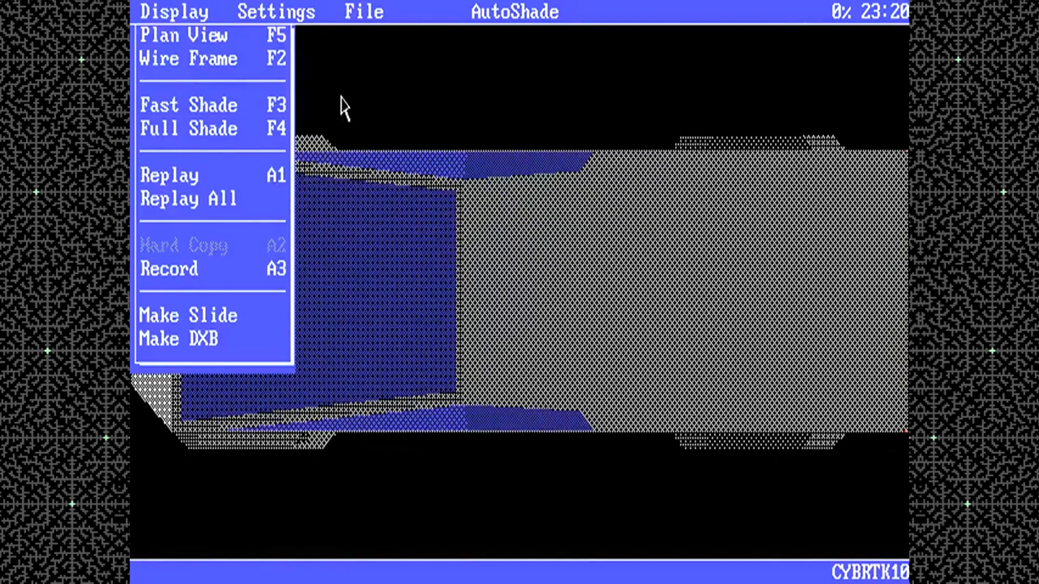
pyautogui.click(276, 12)
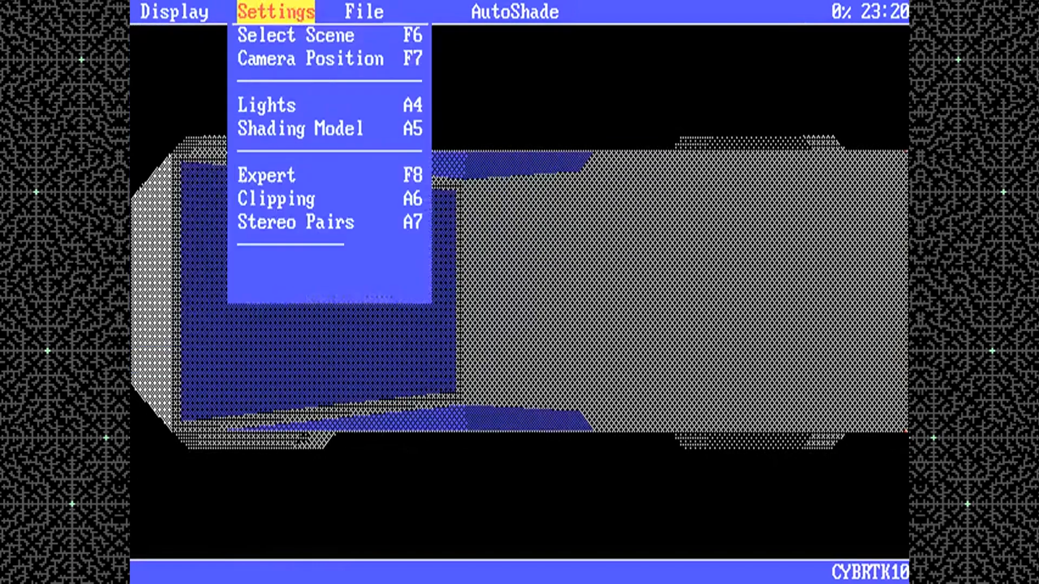
pyautogui.click(319, 58)
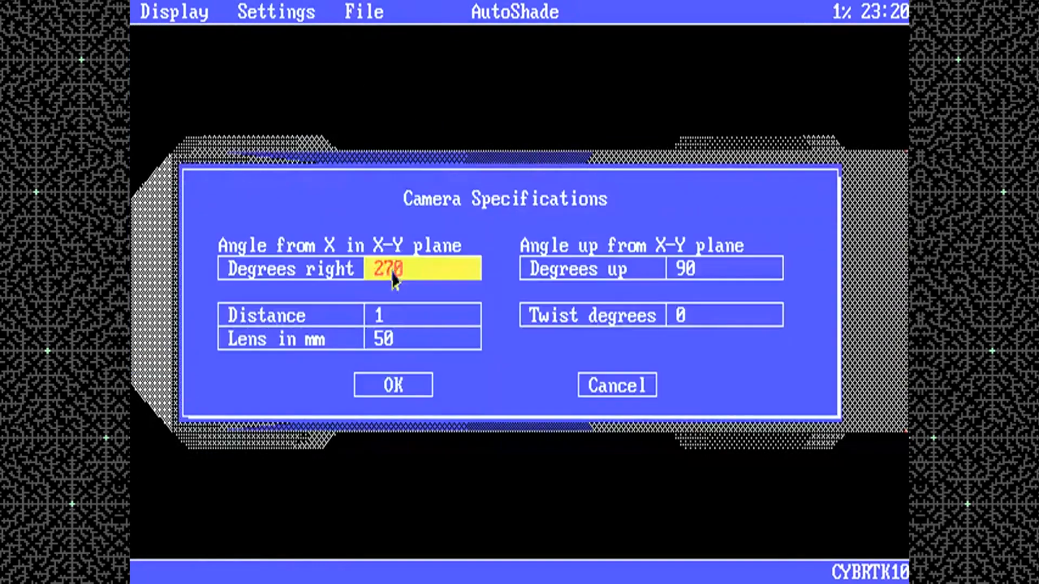
pyautogui.click(433, 280)
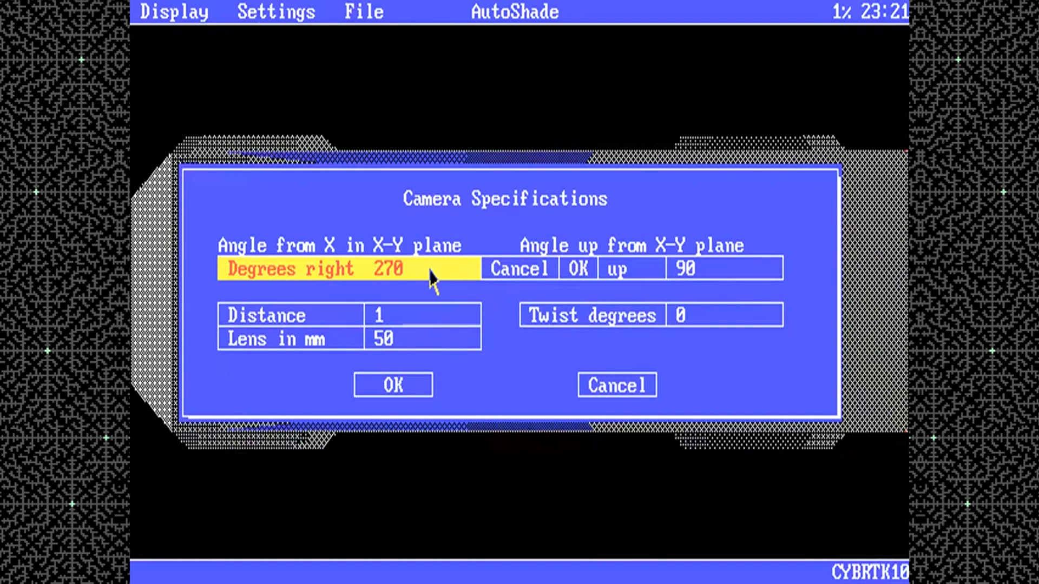
pyautogui.write('225')
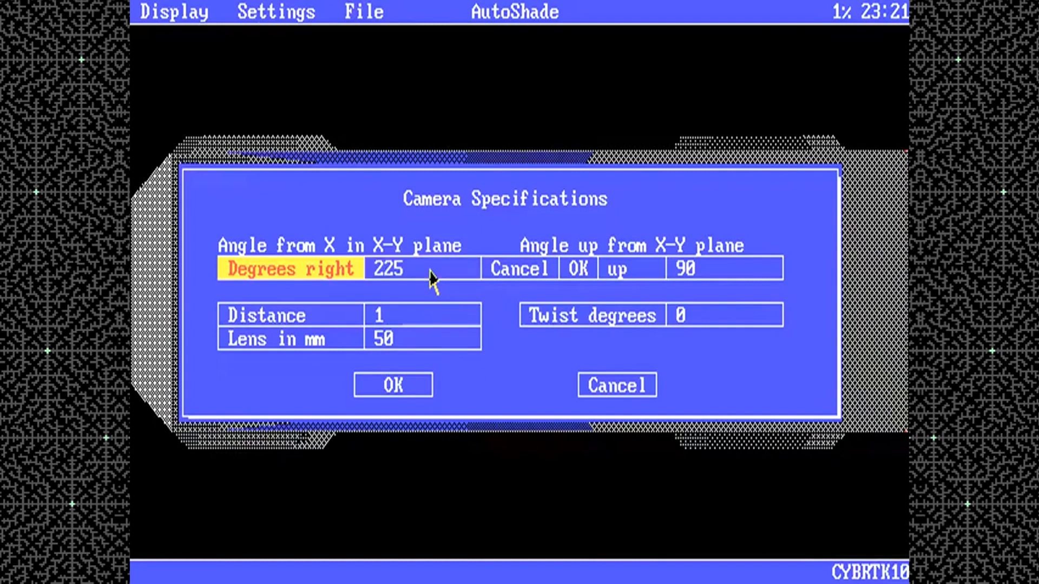
pyautogui.press('Return')
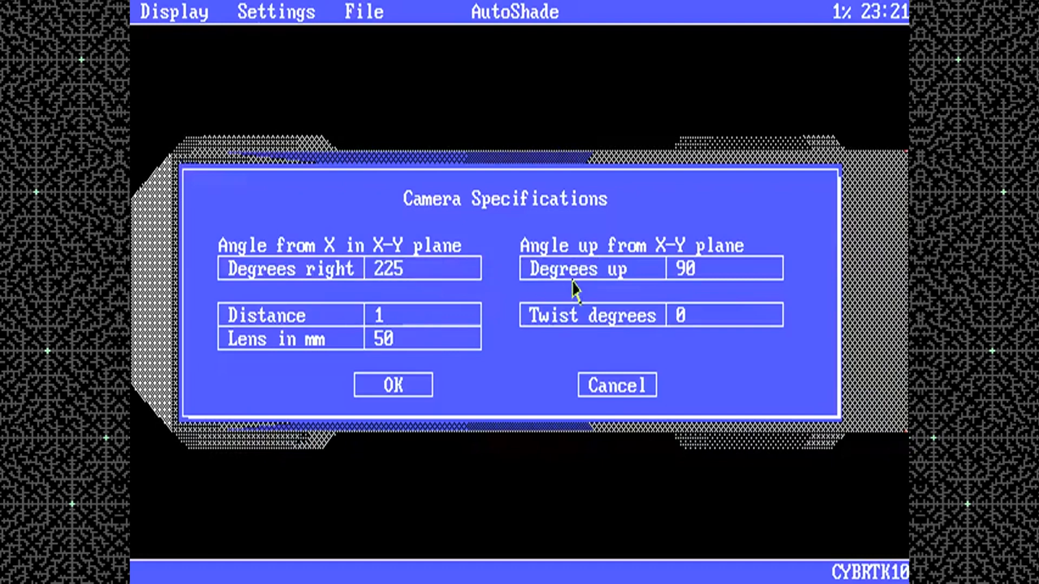
pyautogui.click(719, 279)
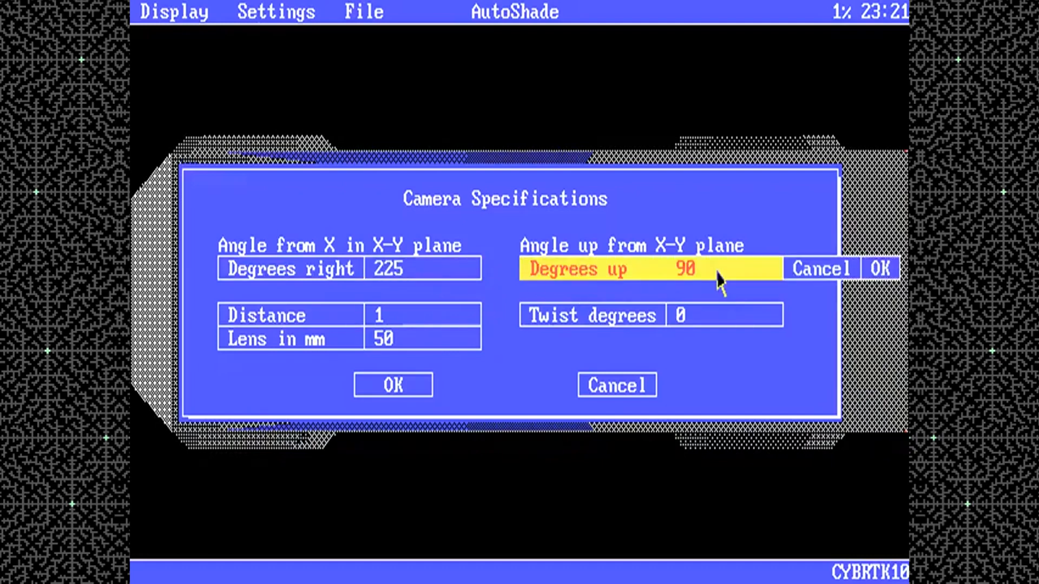
pyautogui.write('45')
pyautogui.press('Return')
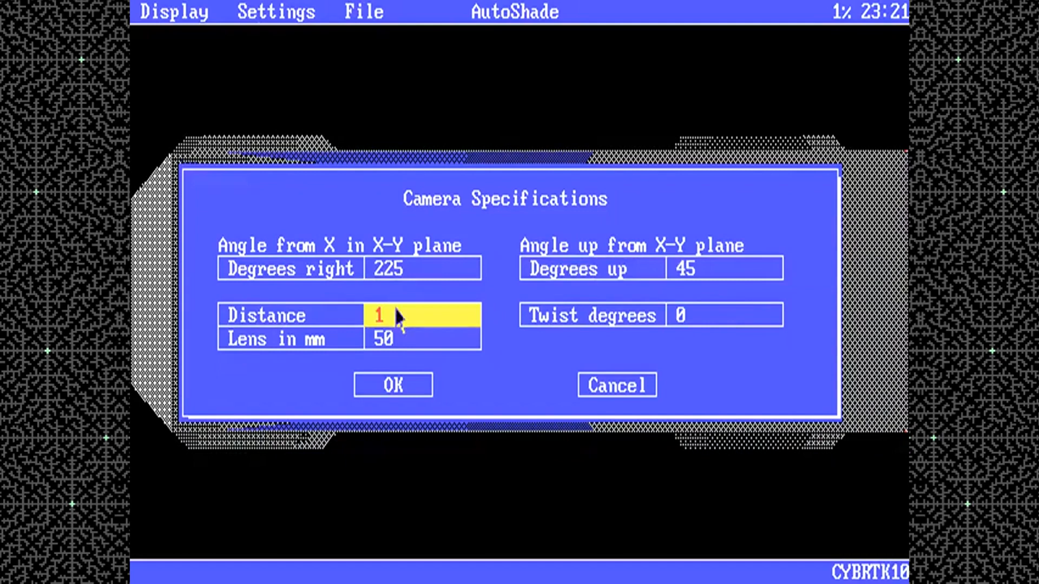
pyautogui.click(407, 385)
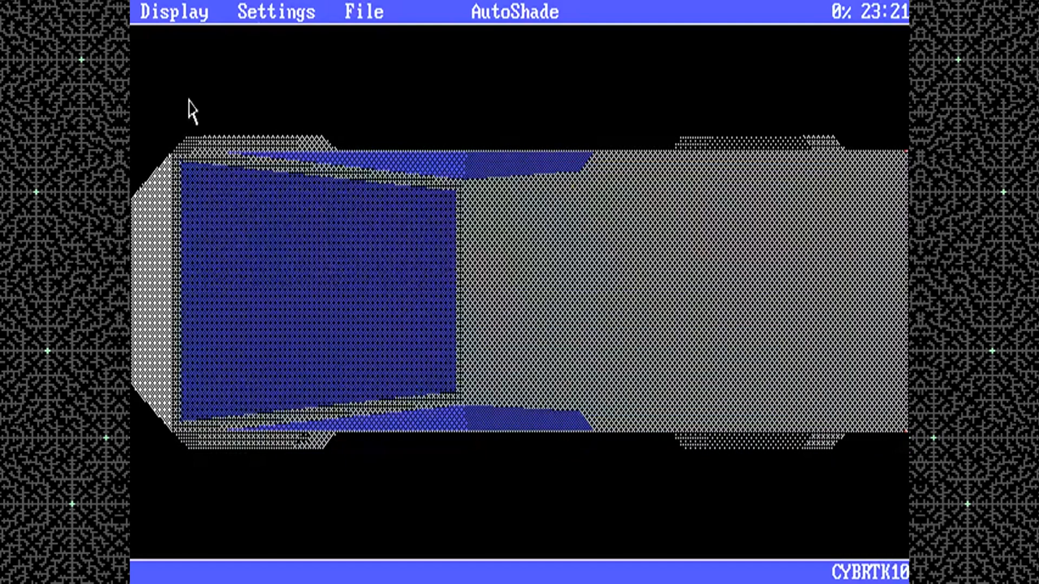
# Redraw the truck as a wire frame from the new camera angle and render it with Fast Shade
pyautogui.click(175, 12)
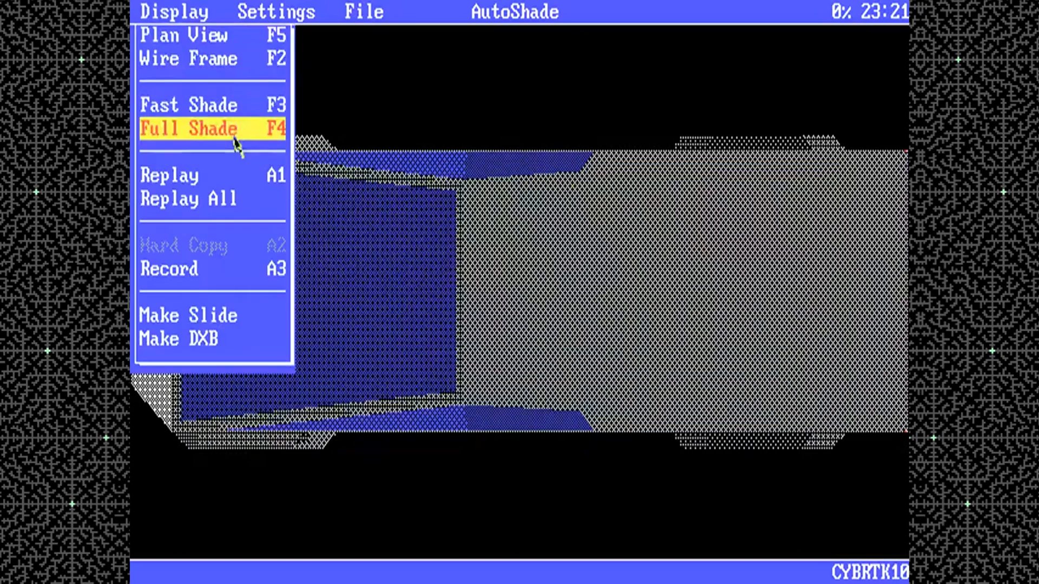
pyautogui.click(243, 60)
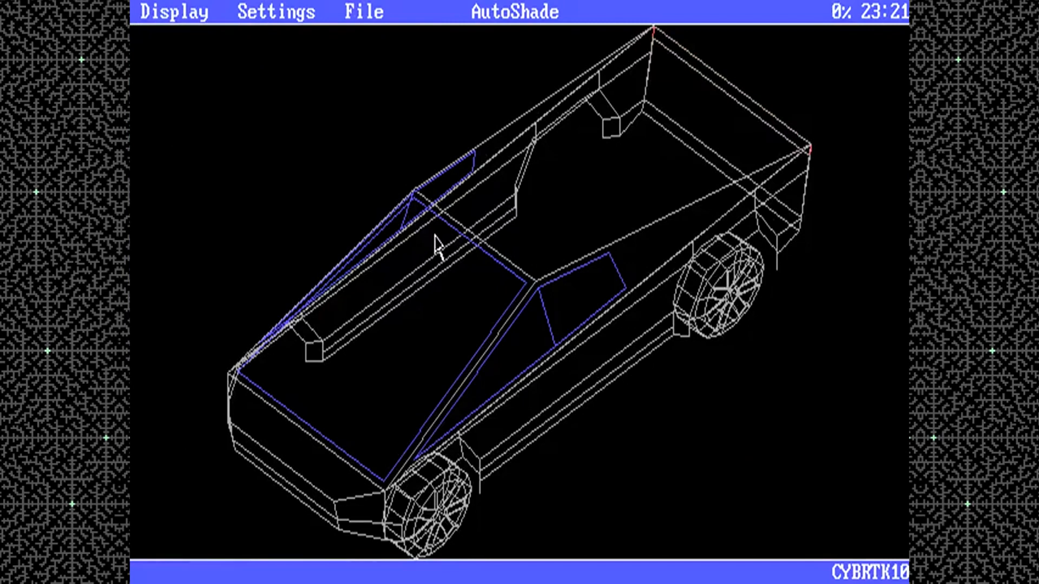
pyautogui.click(174, 12)
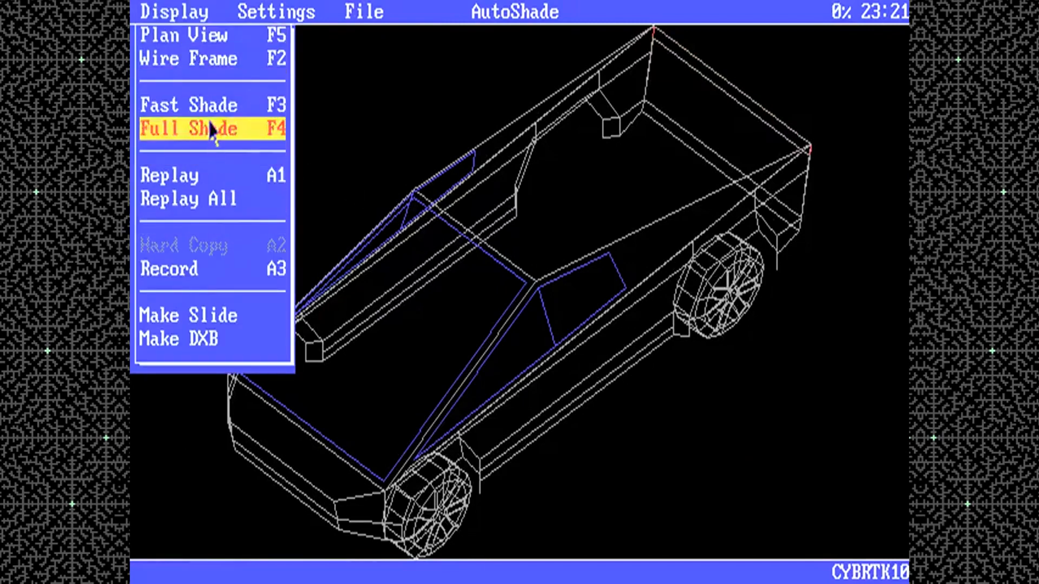
pyautogui.click(213, 104)
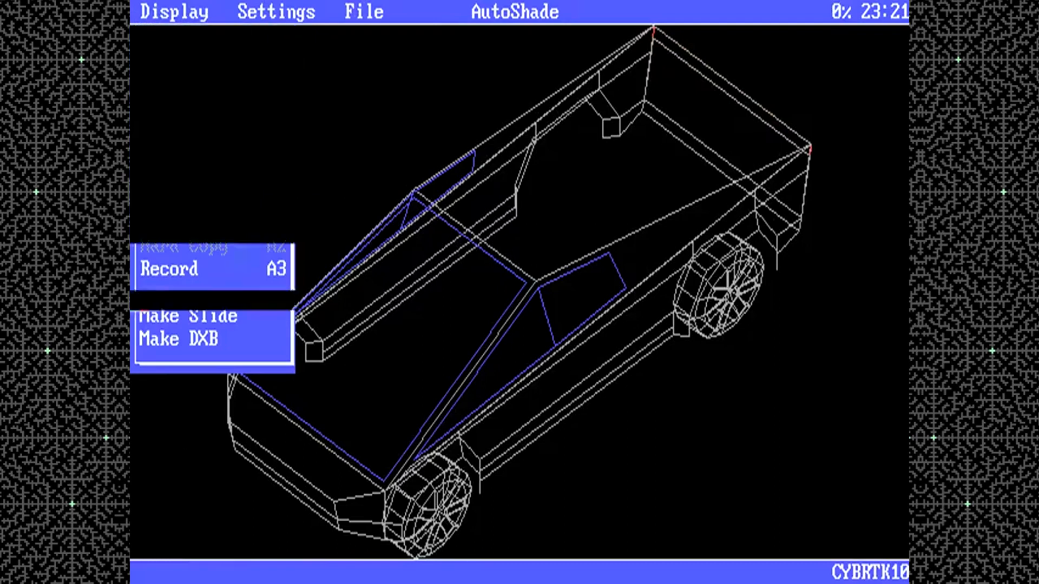
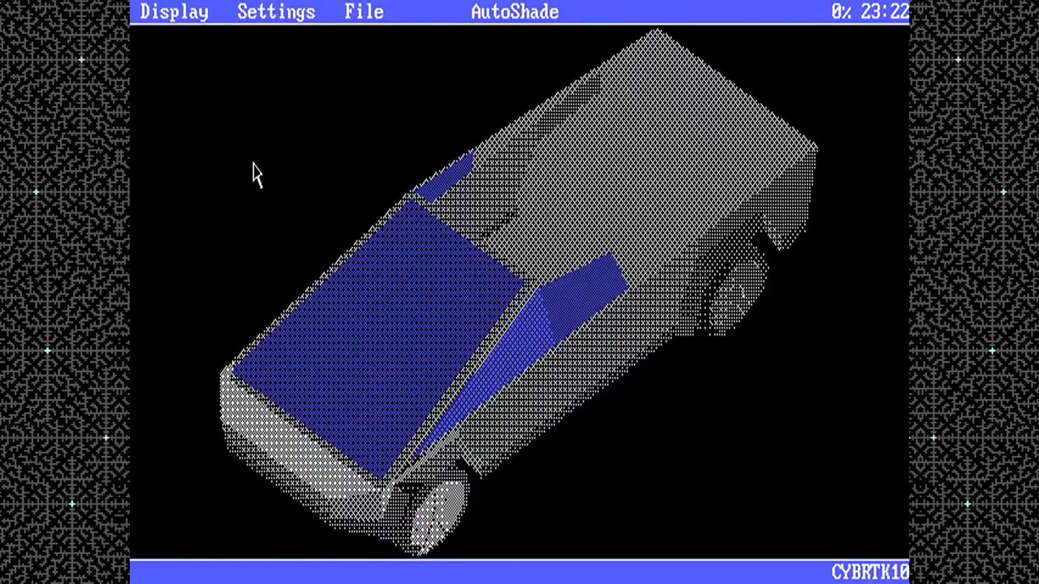
# Try to open the lights settings for the truck
pyautogui.click(183, 13)
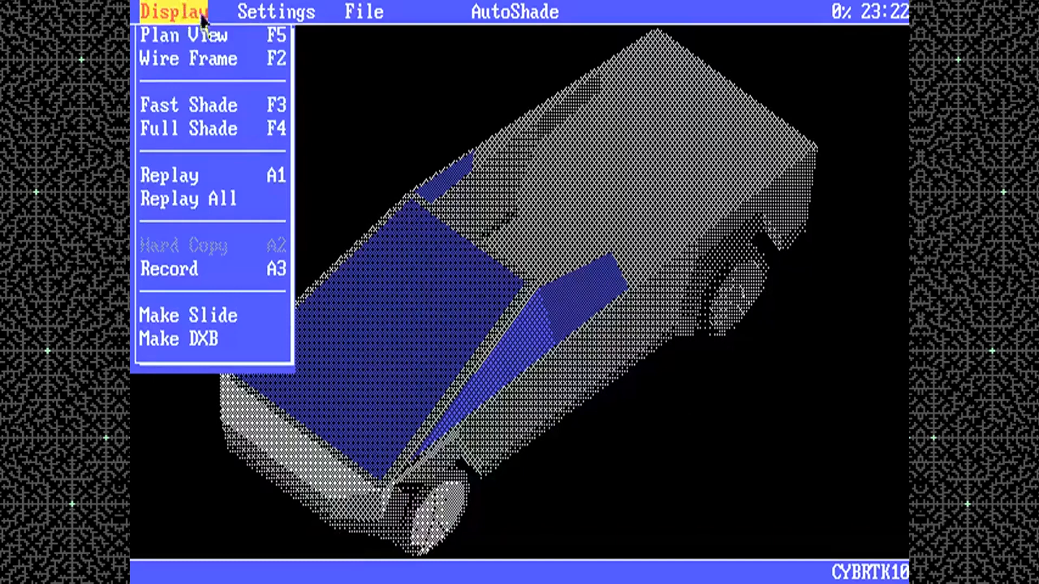
pyautogui.click(277, 13)
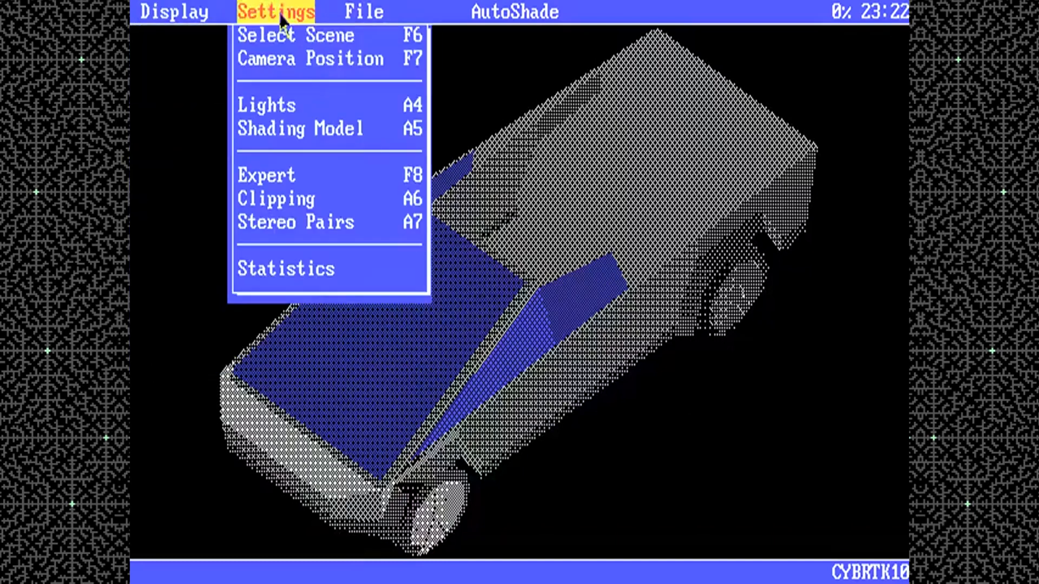
pyautogui.click(297, 128)
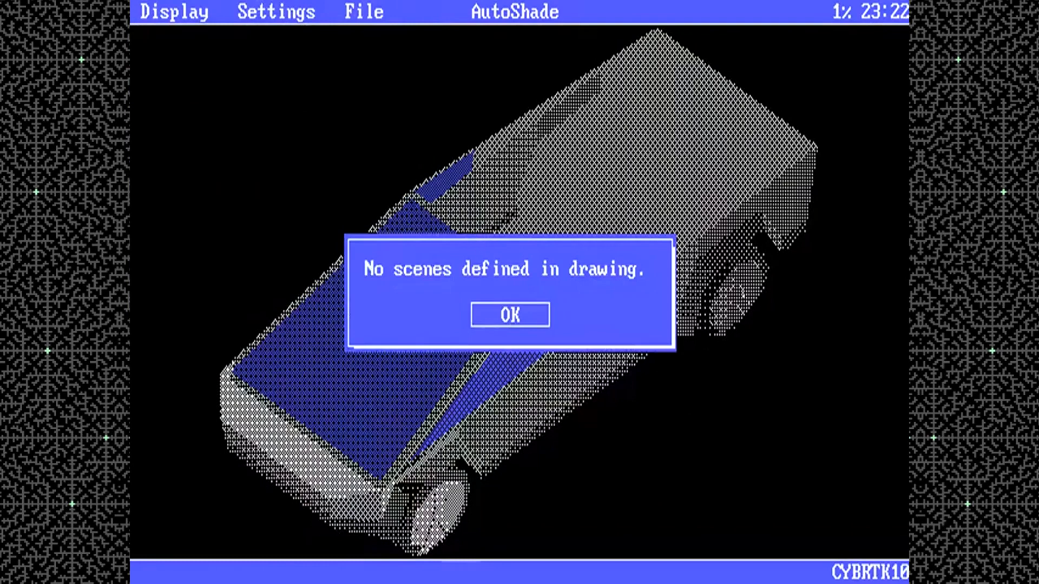
pyautogui.click(507, 315)
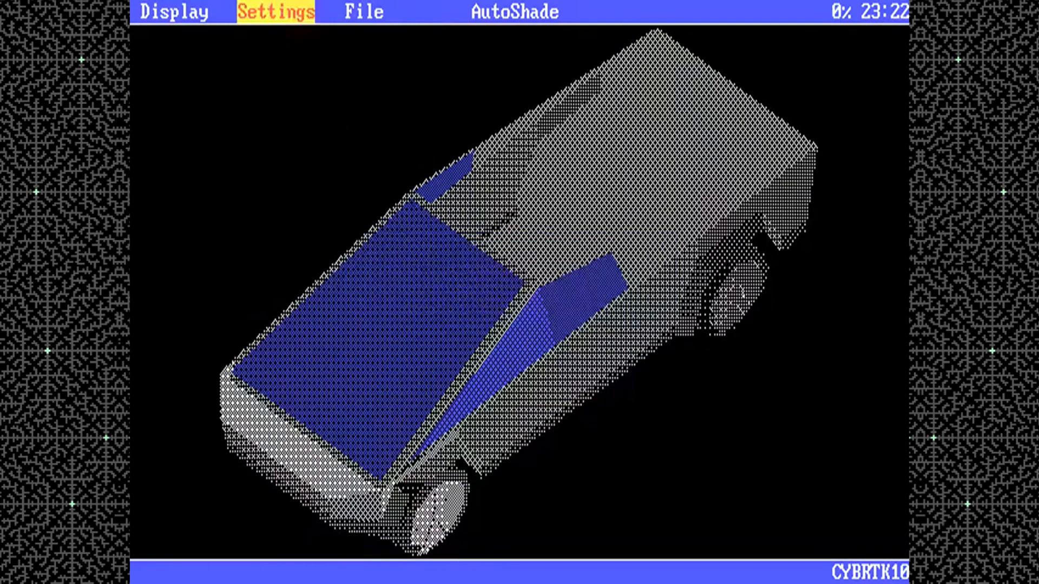
# Review the Shading Model settings and close them without changing any values
pyautogui.click(282, 15)
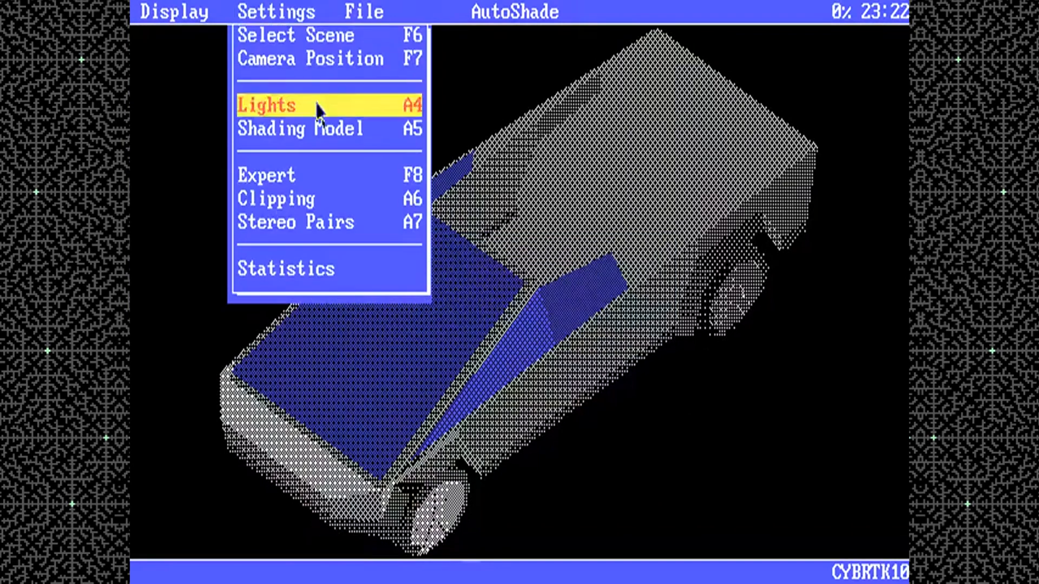
pyautogui.click(325, 132)
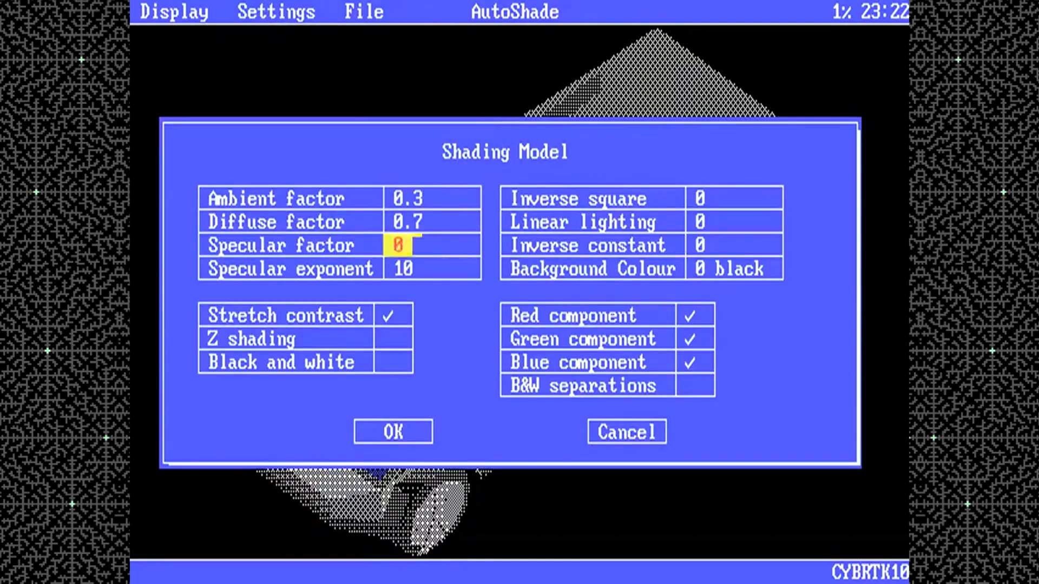
pyautogui.click(394, 431)
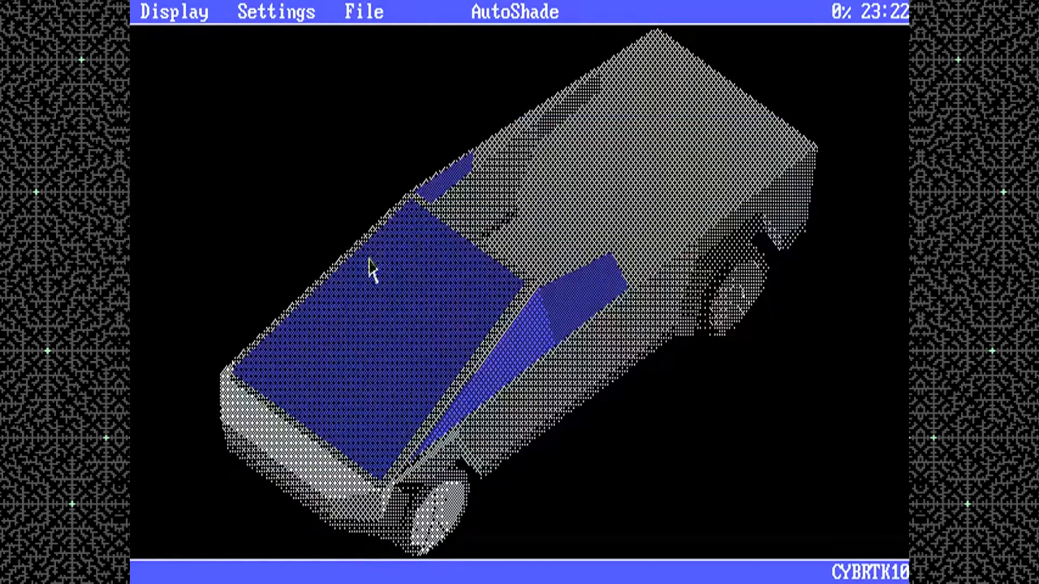
# Try again to select a scene for the shaded truck
pyautogui.click(286, 11)
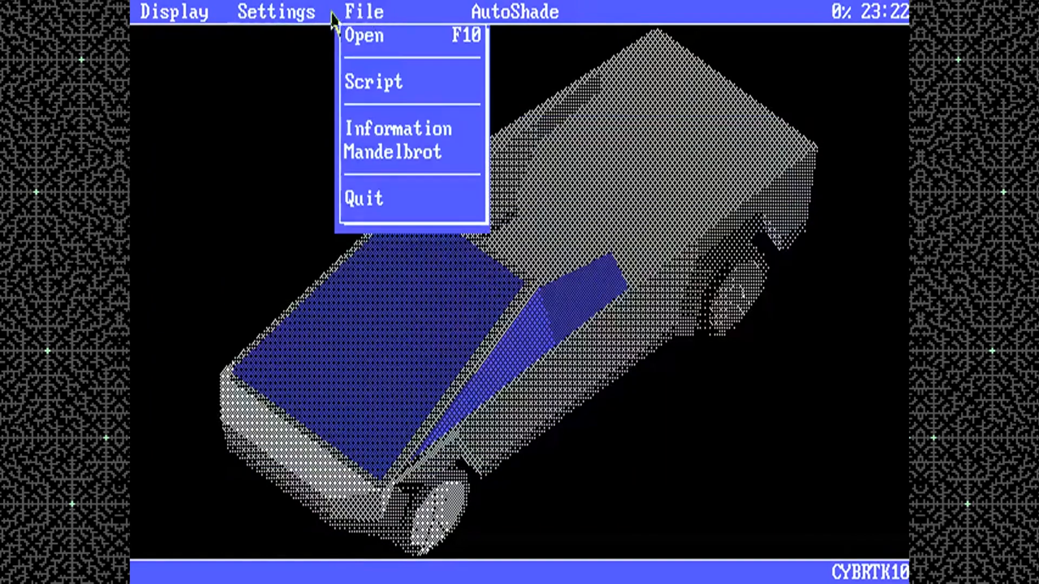
pyautogui.moveTo(281, 13)
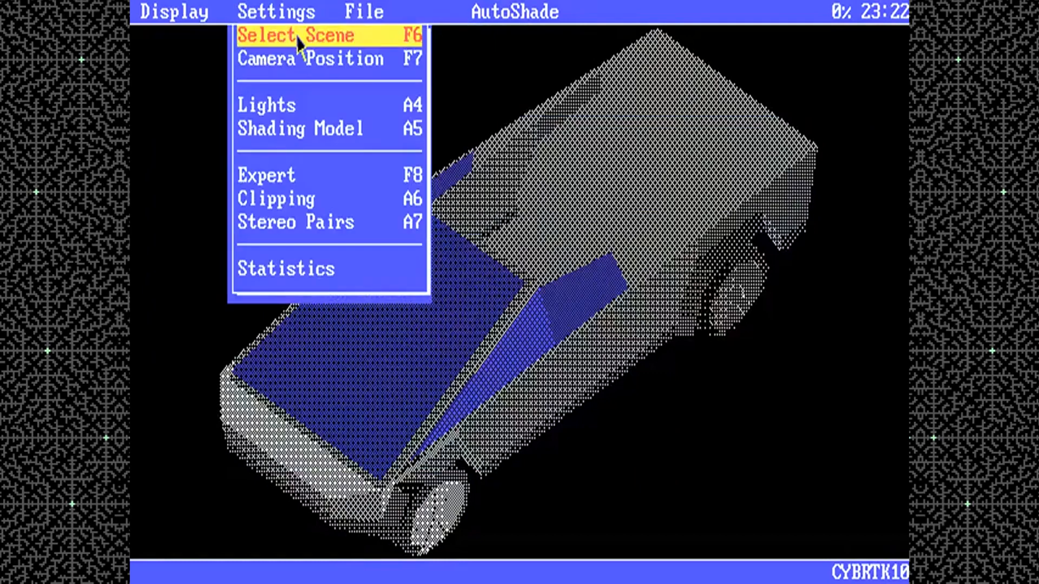
pyautogui.click(345, 42)
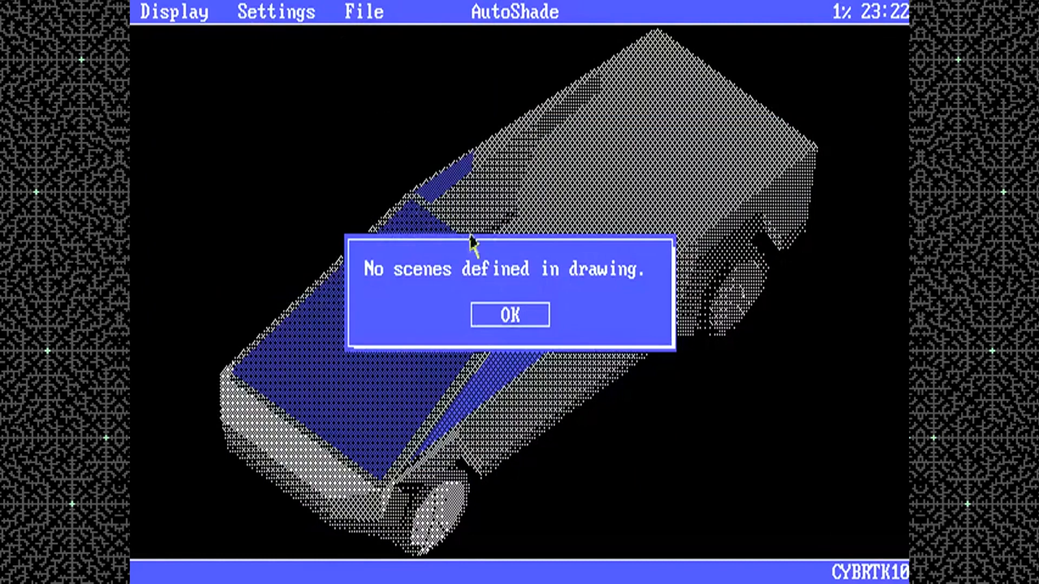
pyautogui.click(495, 310)
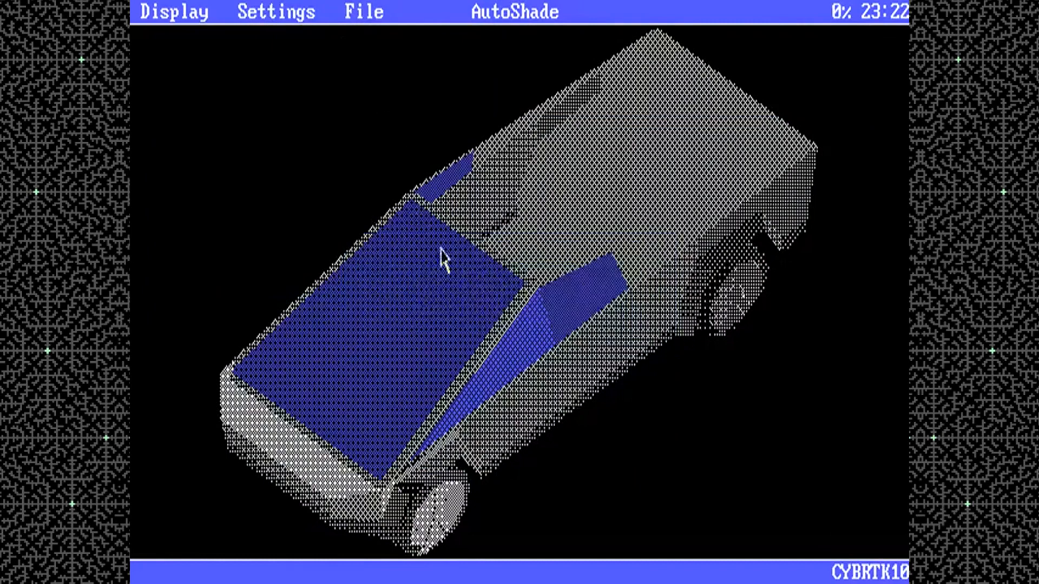
pyautogui.click(278, 20)
pyautogui.click(367, 17)
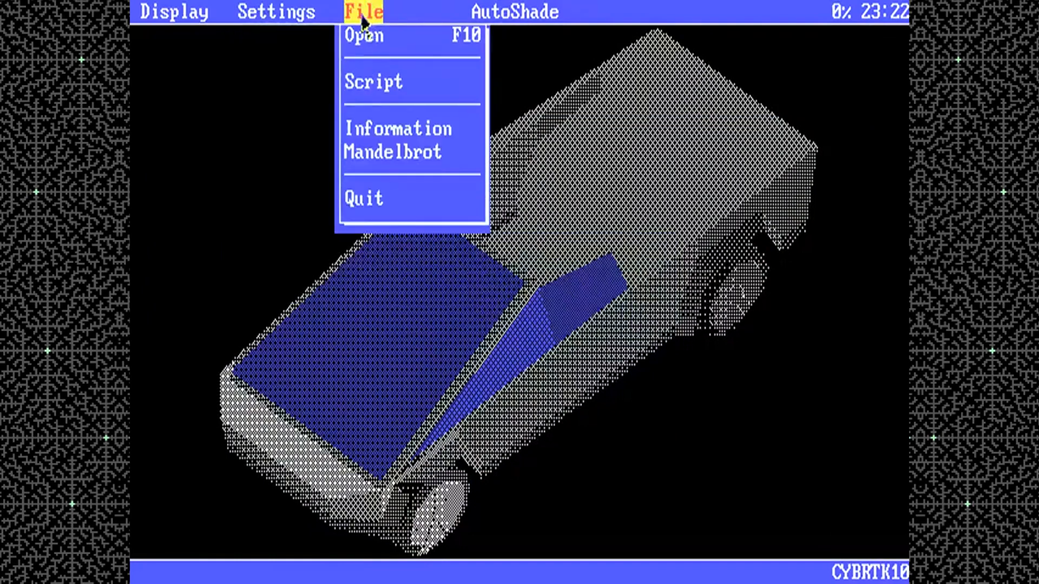
pyautogui.click(282, 13)
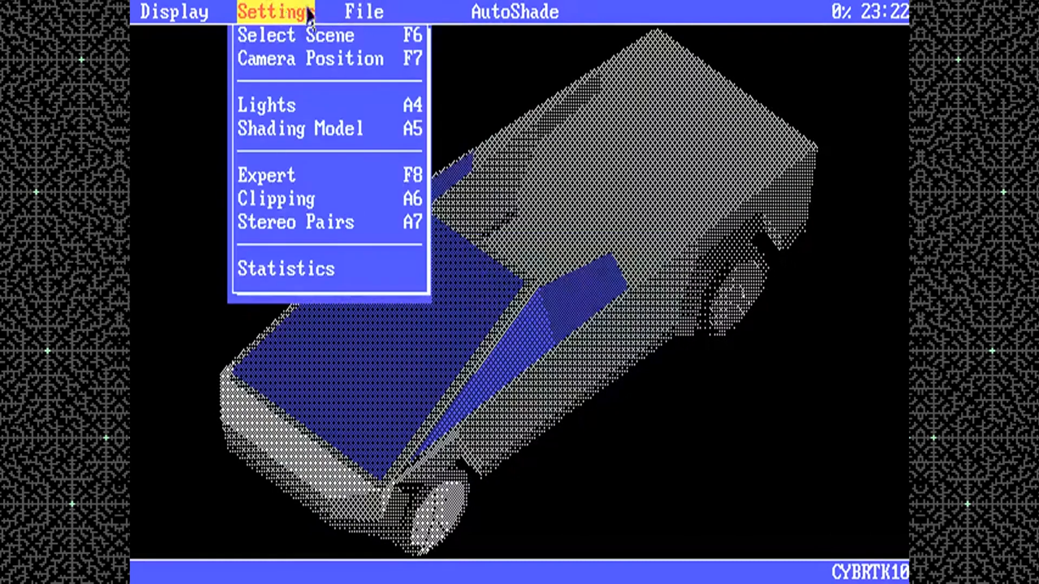
pyautogui.click(354, 11)
pyautogui.click(417, 82)
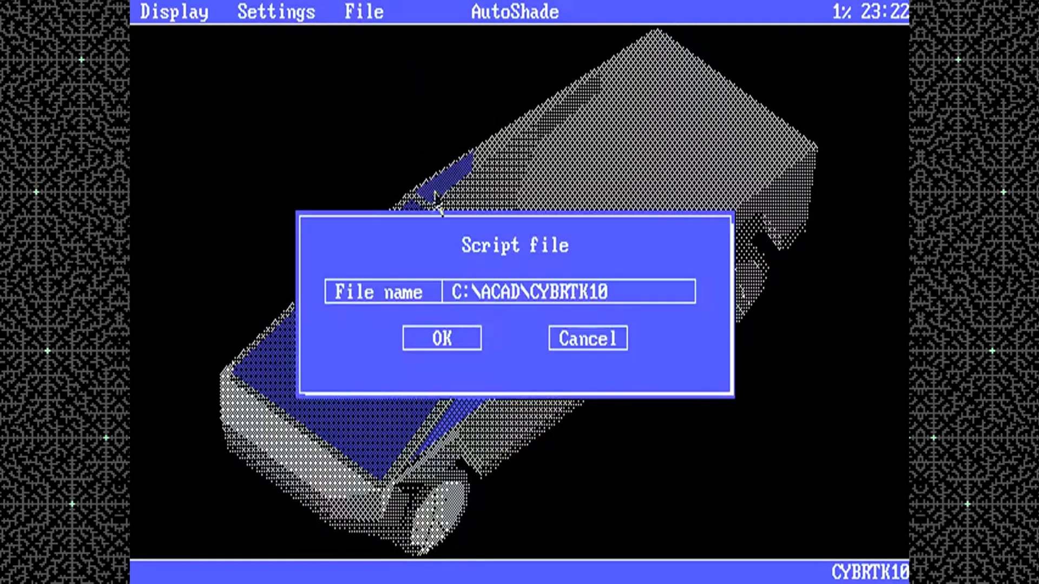
pyautogui.click(600, 351)
# Review the Expert Specifications and close them without changing any values
pyautogui.click(276, 12)
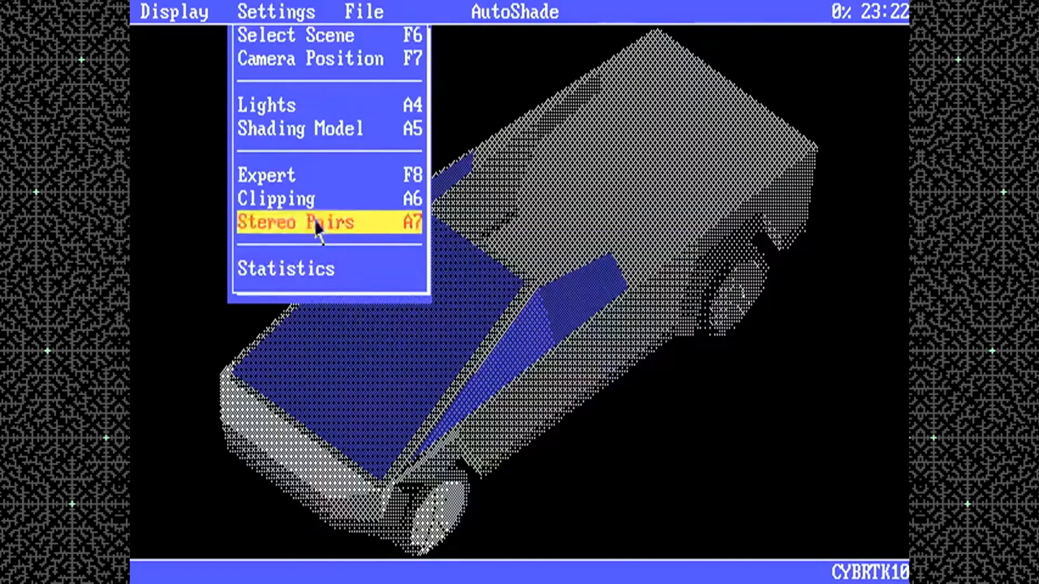
pyautogui.click(300, 178)
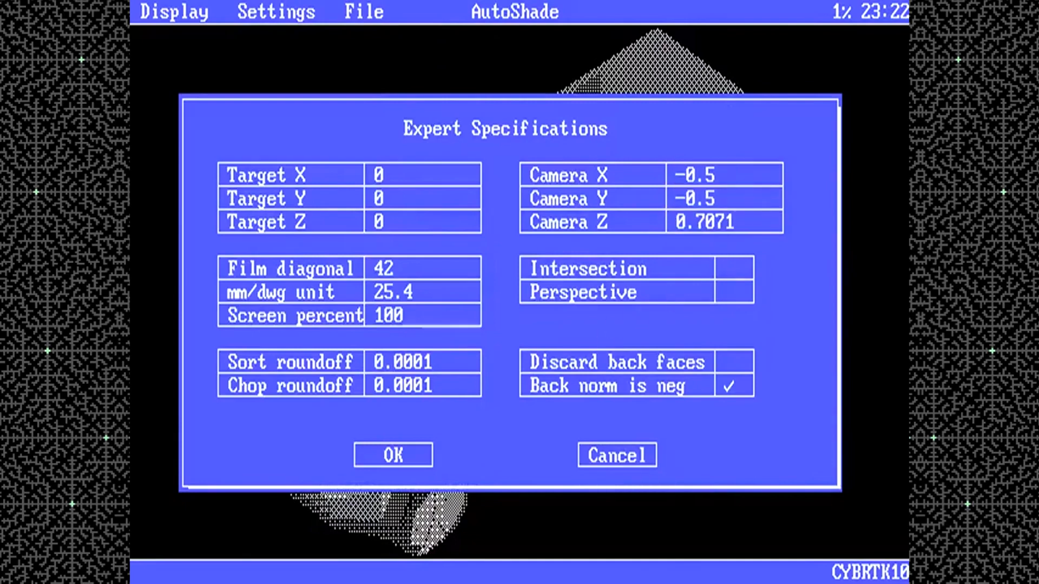
pyautogui.click(388, 452)
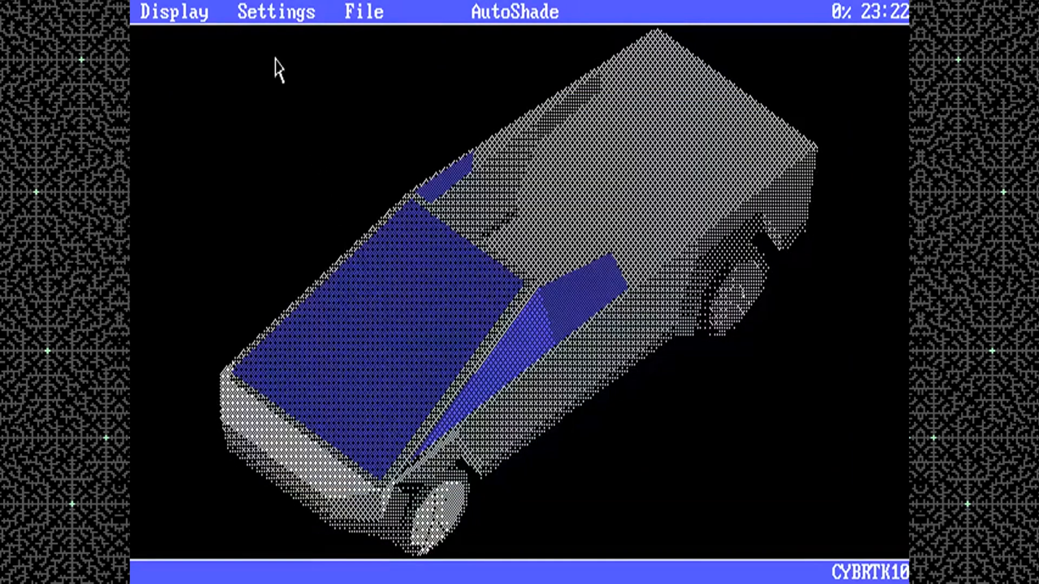
pyautogui.click(293, 13)
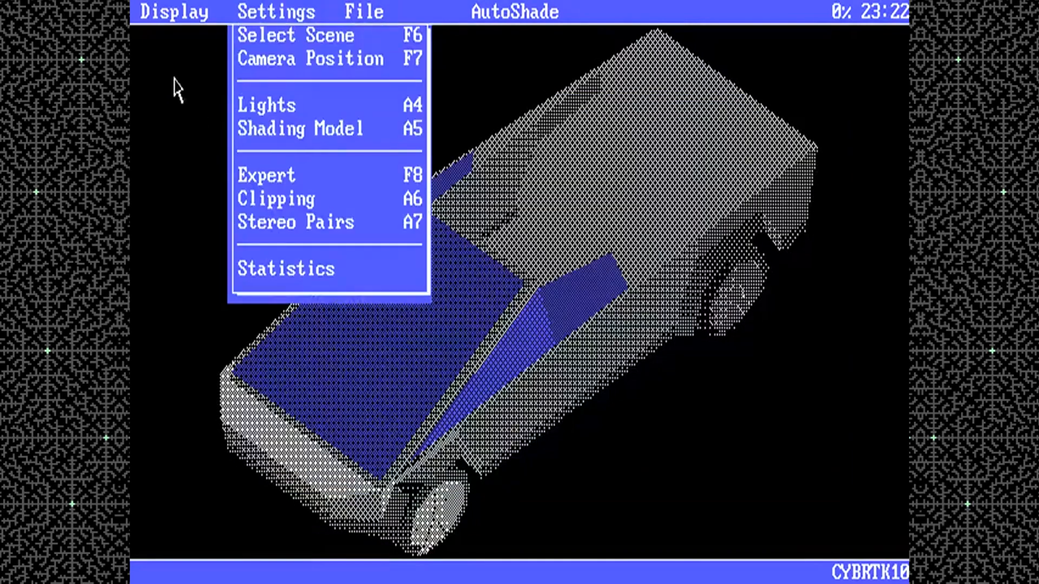
pyautogui.click(161, 11)
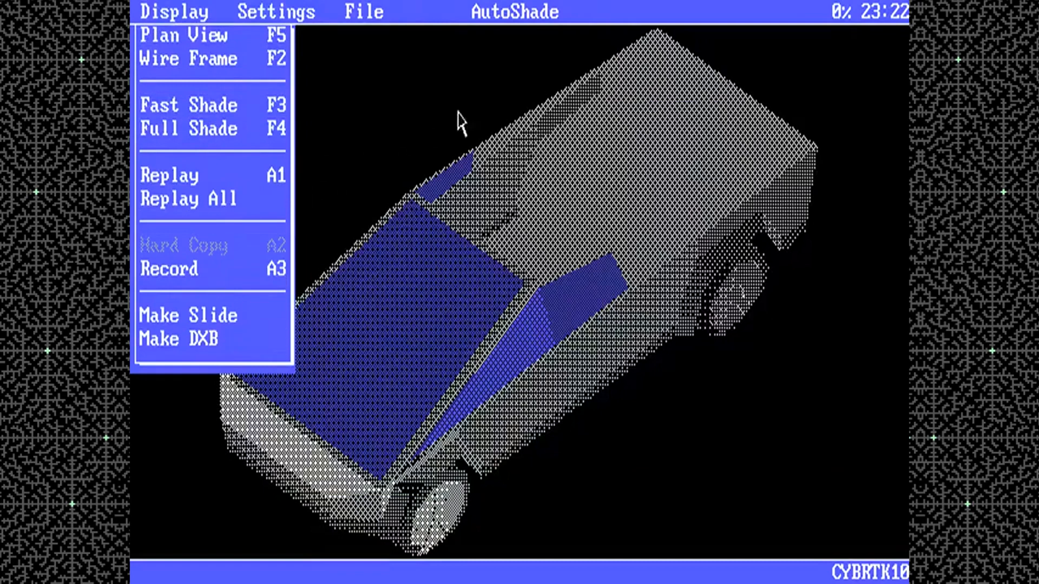
pyautogui.click(364, 11)
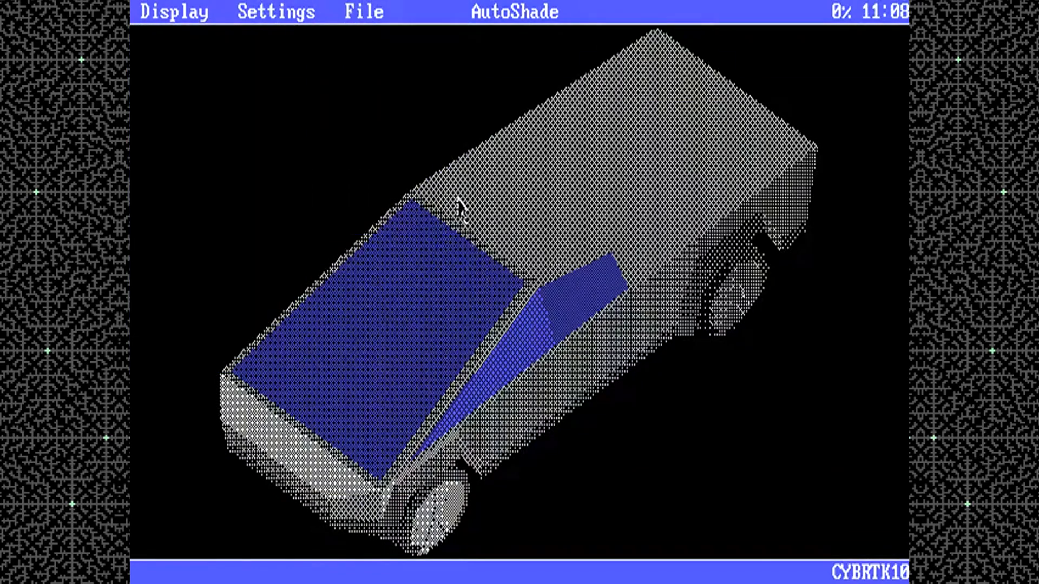
# Set the camera position to 25 degrees up from the X-Y plane and 210 degrees right from X
pyautogui.click(287, 13)
pyautogui.click(303, 58)
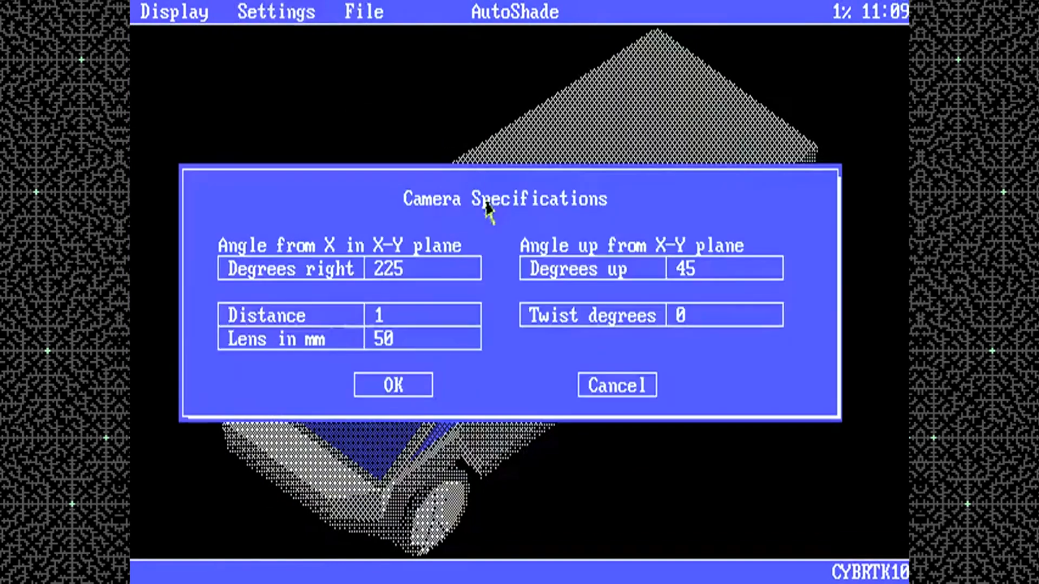
pyautogui.click(730, 268)
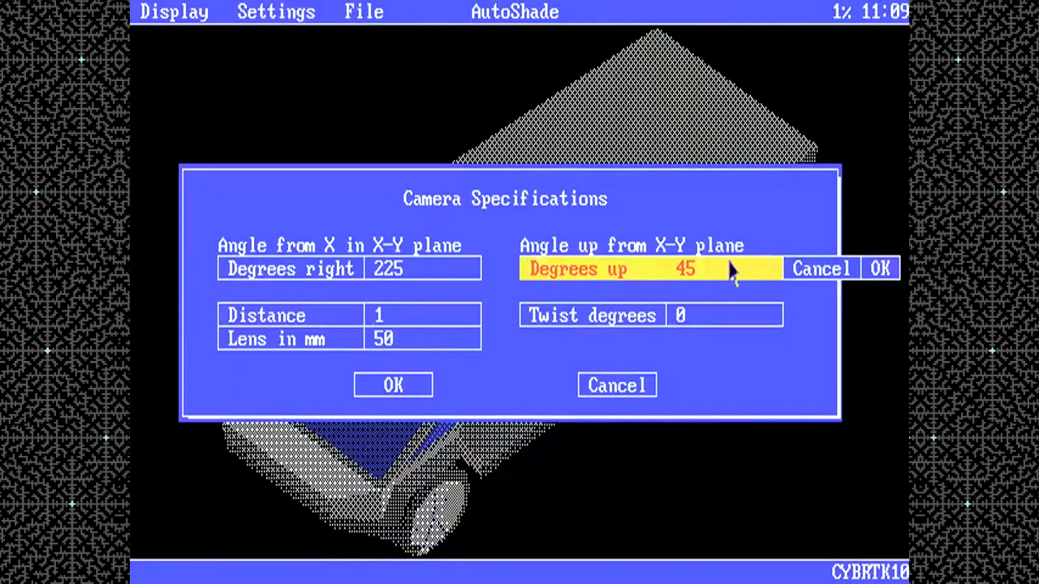
pyautogui.write('25')
pyautogui.press('Return')
pyautogui.click(424, 285)
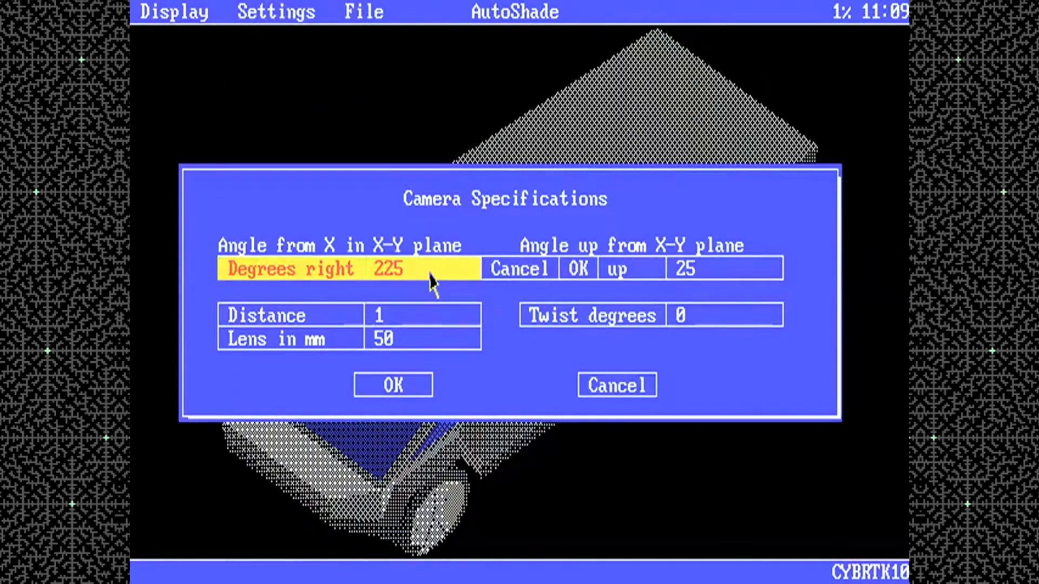
pyautogui.write('210')
pyautogui.press('Return')
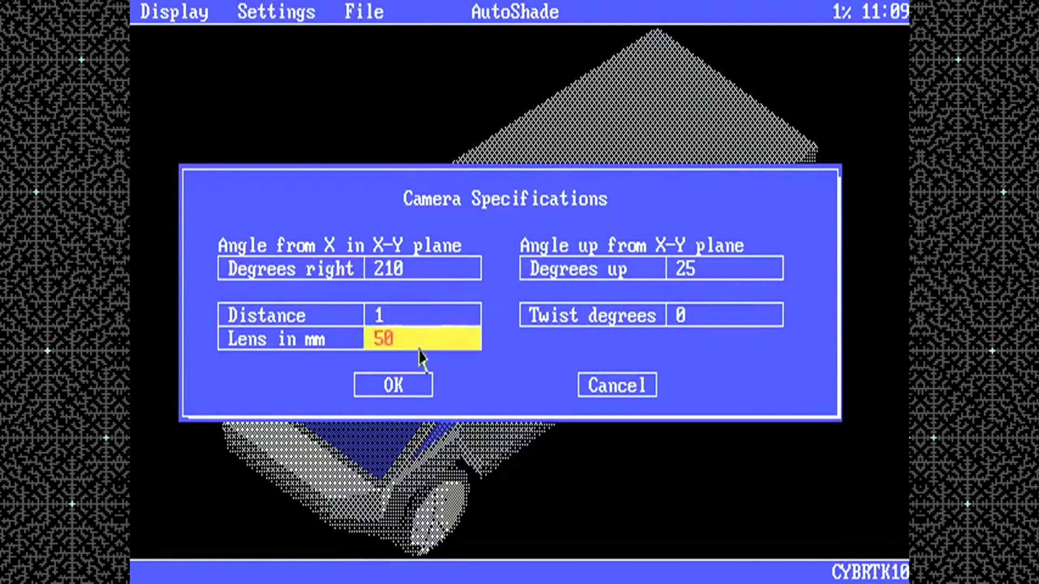
pyautogui.click(423, 386)
# Redraw the truck as a wire frame from the lower camera angle and render it with Fast Shade
pyautogui.click(162, 11)
pyautogui.click(183, 57)
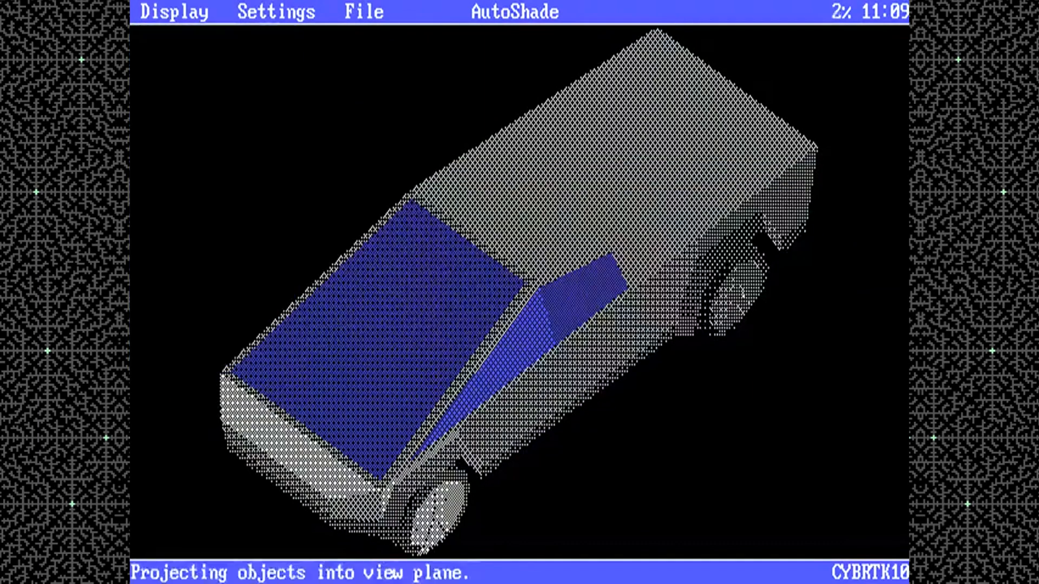
pyautogui.click(162, 11)
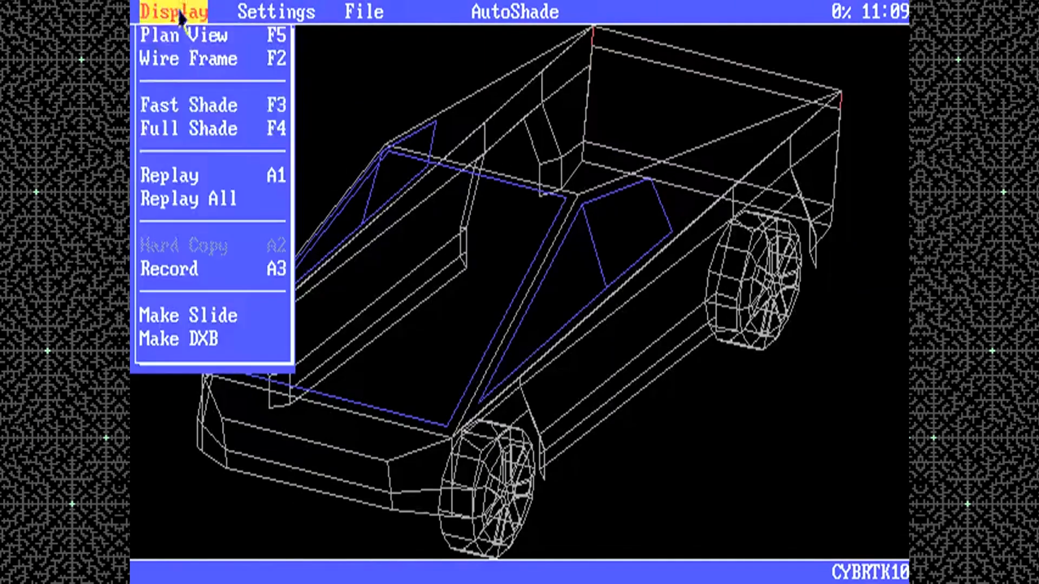
pyautogui.click(219, 104)
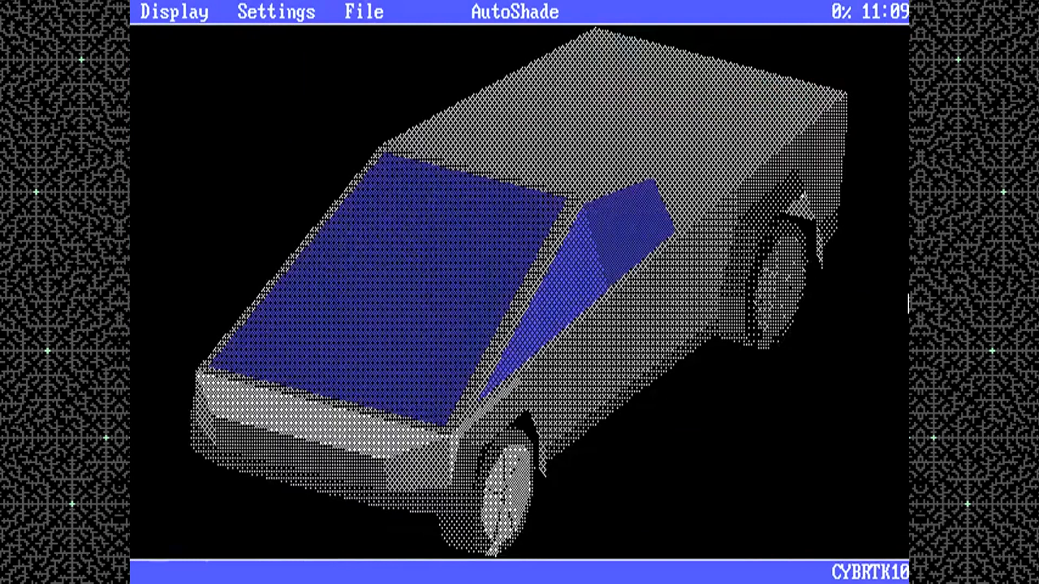
# Review the Shading Model settings without changing them and try to open the lights settings
pyautogui.click(285, 13)
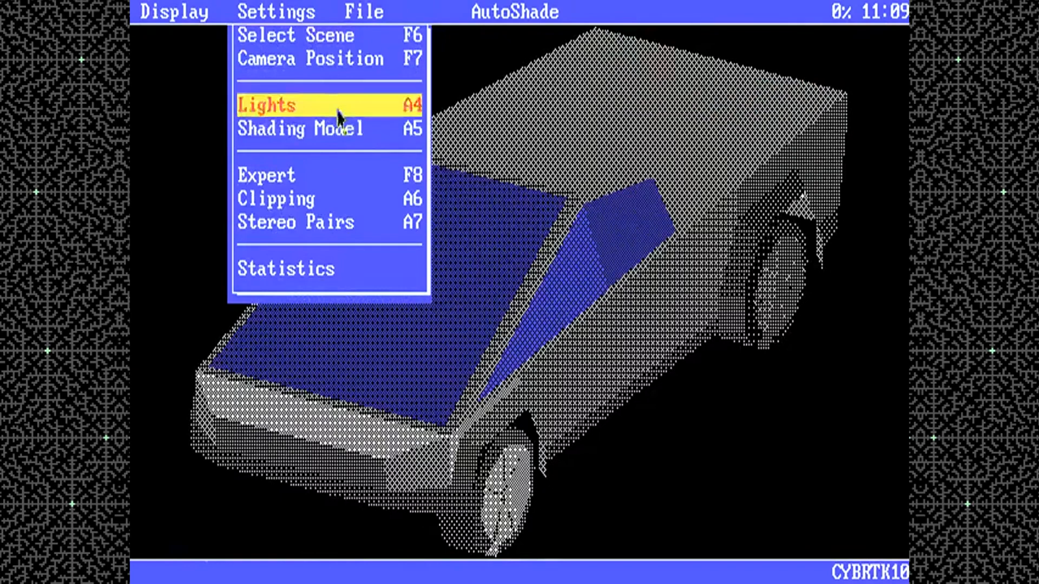
pyautogui.click(346, 128)
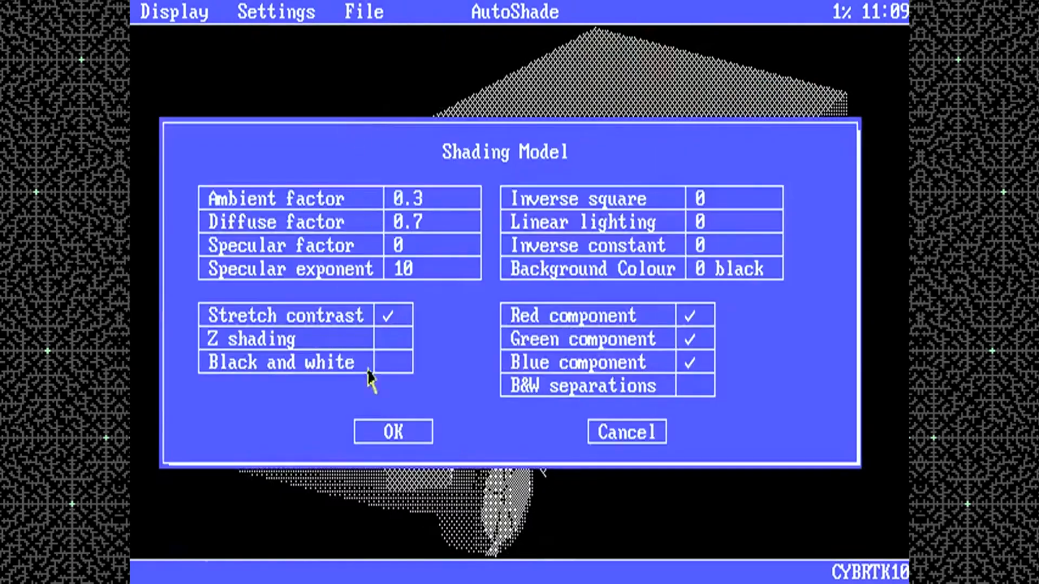
pyautogui.click(613, 435)
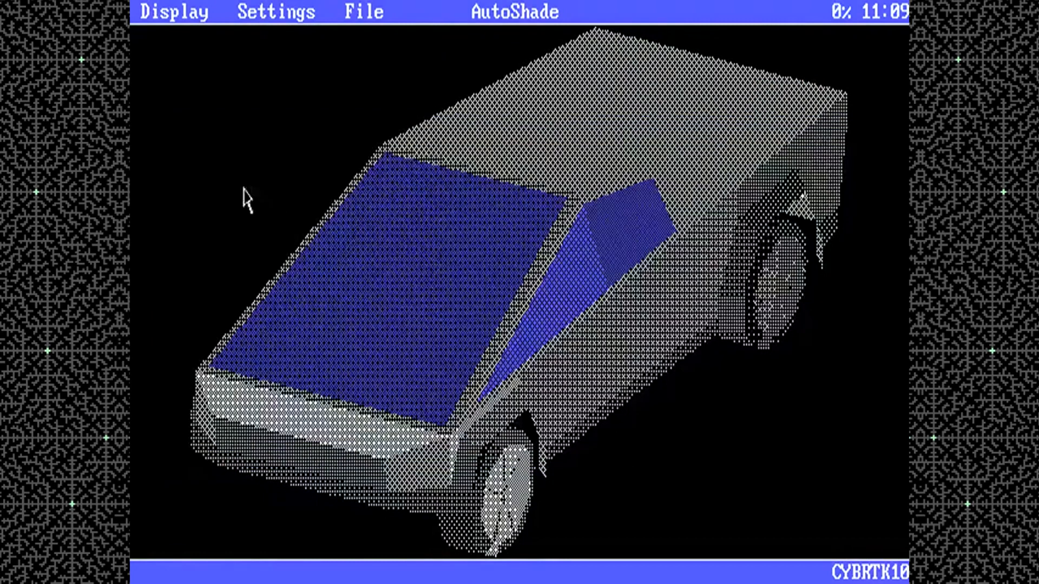
pyautogui.click(266, 13)
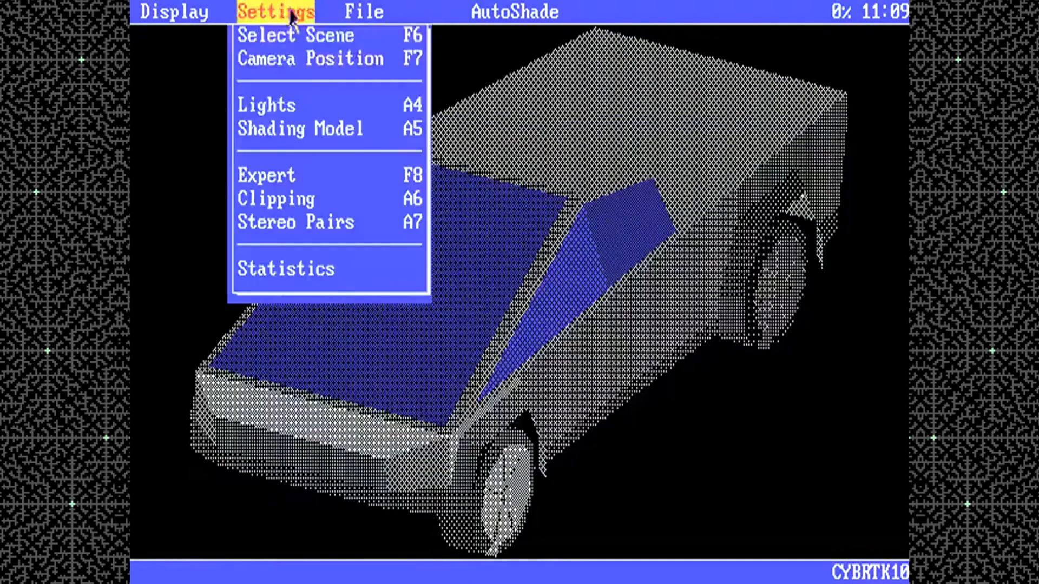
pyautogui.click(318, 108)
pyautogui.click(508, 313)
# Turn on Perspective in the Expert Specifications and try to redraw the truck as a wire frame
pyautogui.click(289, 14)
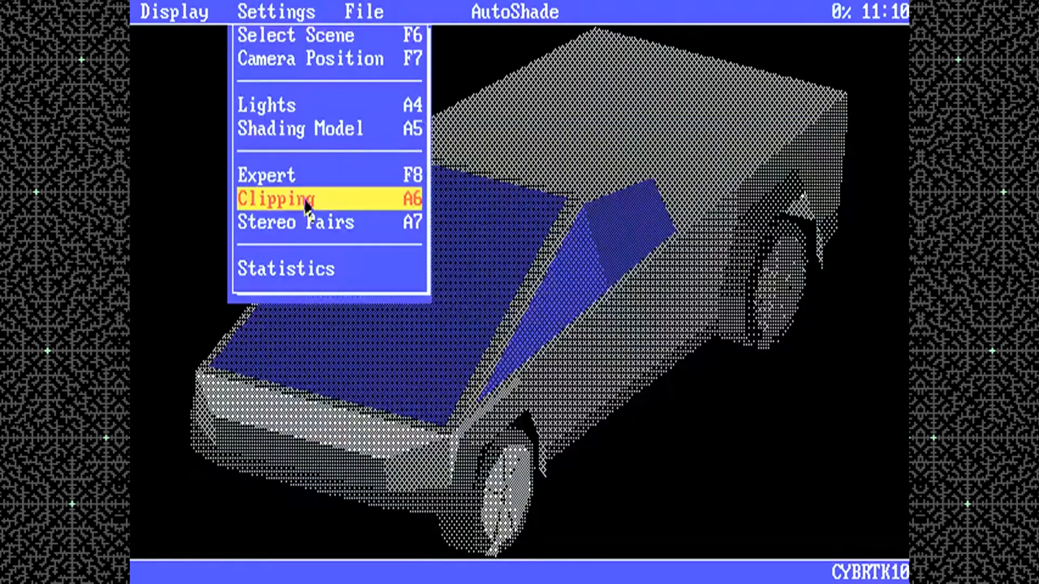
pyautogui.click(305, 174)
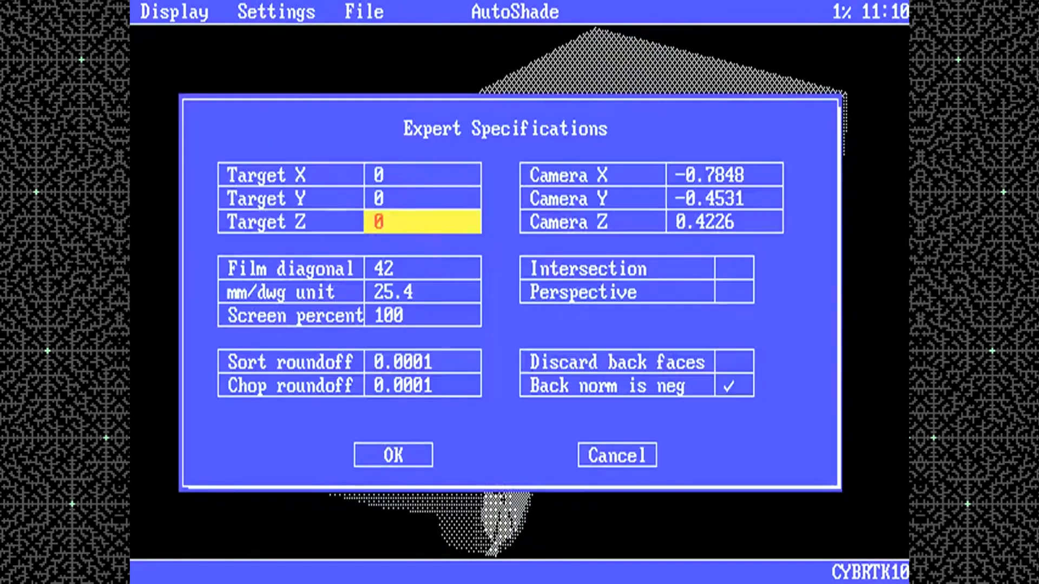
pyautogui.click(727, 292)
pyautogui.click(395, 455)
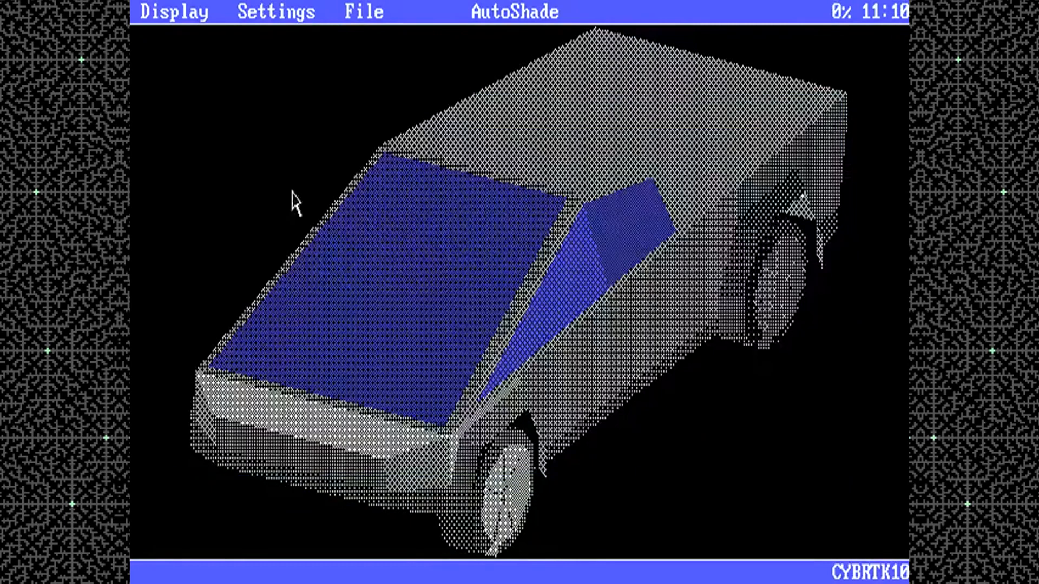
pyautogui.click(173, 11)
pyautogui.click(222, 61)
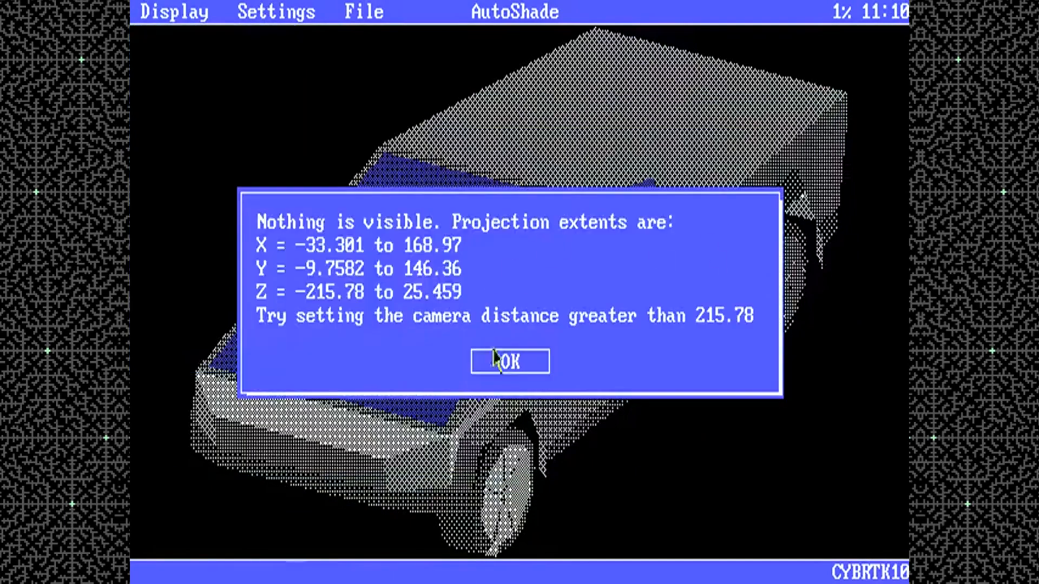
pyautogui.click(521, 368)
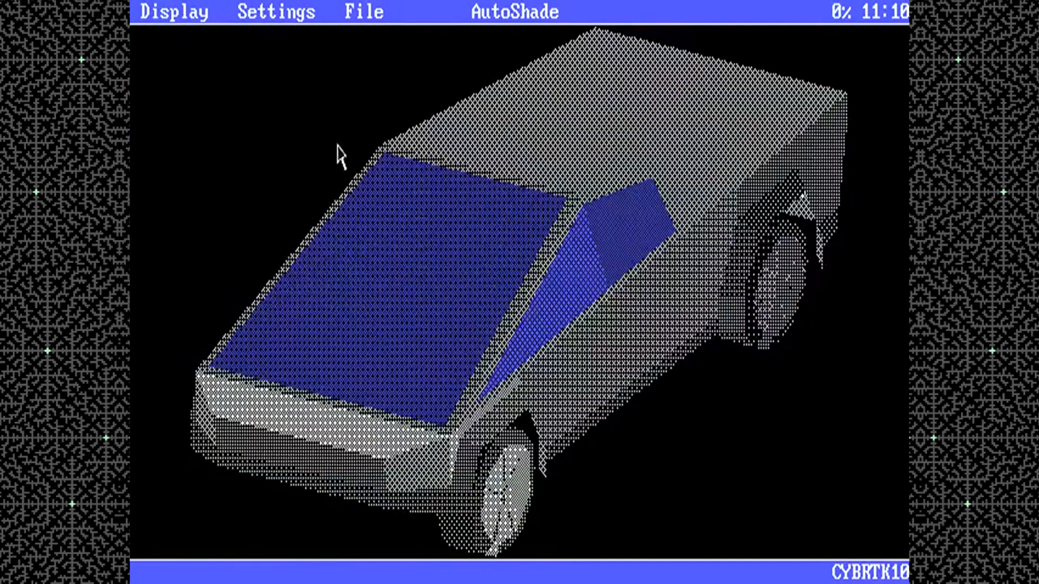
# Set the camera coordinates in the Expert Specifications to X -200, Y -200 and Z 100
pyautogui.click(295, 11)
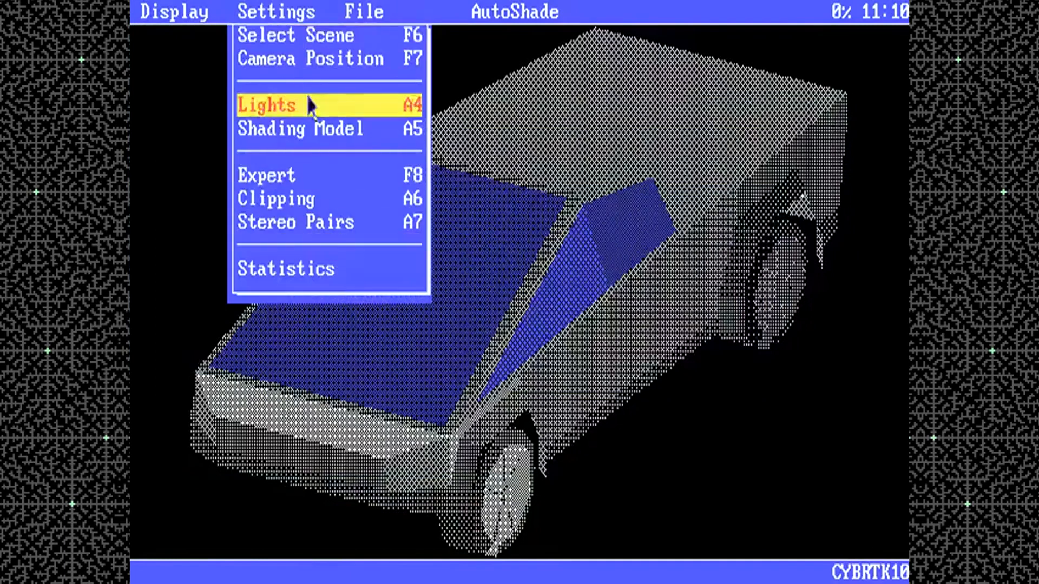
pyautogui.click(324, 175)
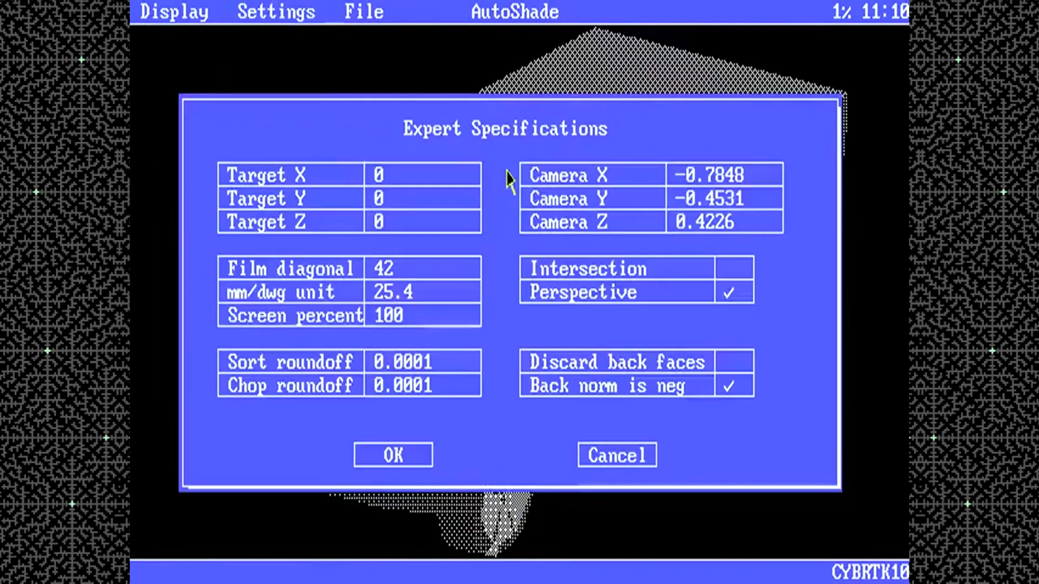
pyautogui.click(748, 186)
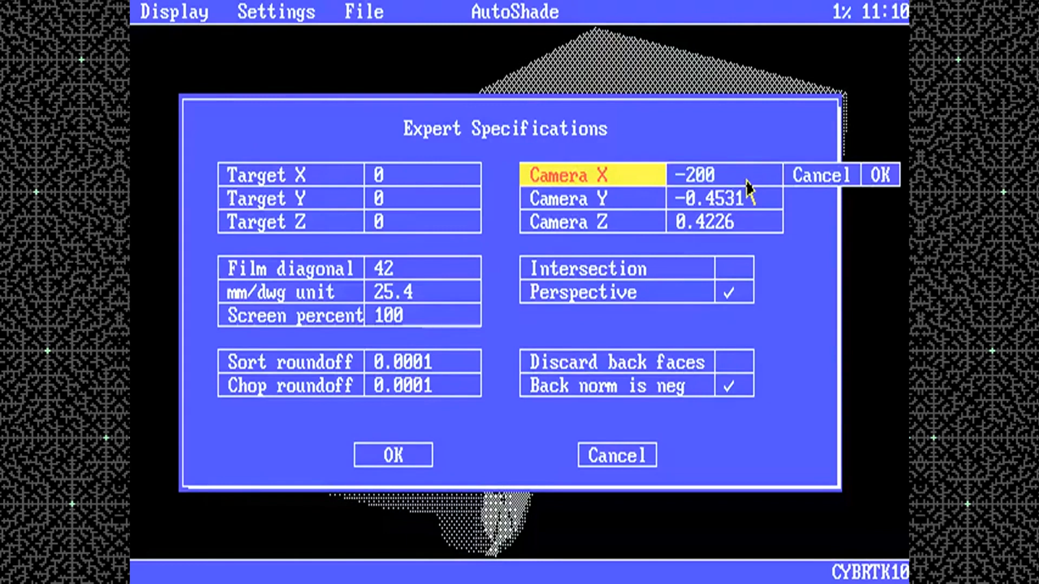
pyautogui.press('Return')
pyautogui.click(760, 201)
pyautogui.write('-200')
pyautogui.press('Return')
pyautogui.click(749, 228)
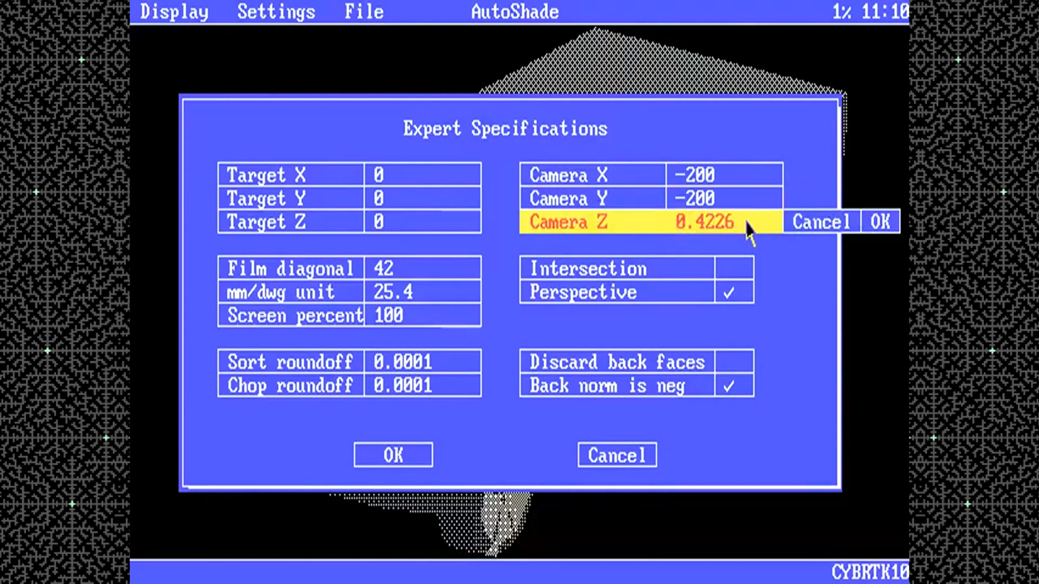
pyautogui.write('100')
pyautogui.press('Return')
pyautogui.click(400, 453)
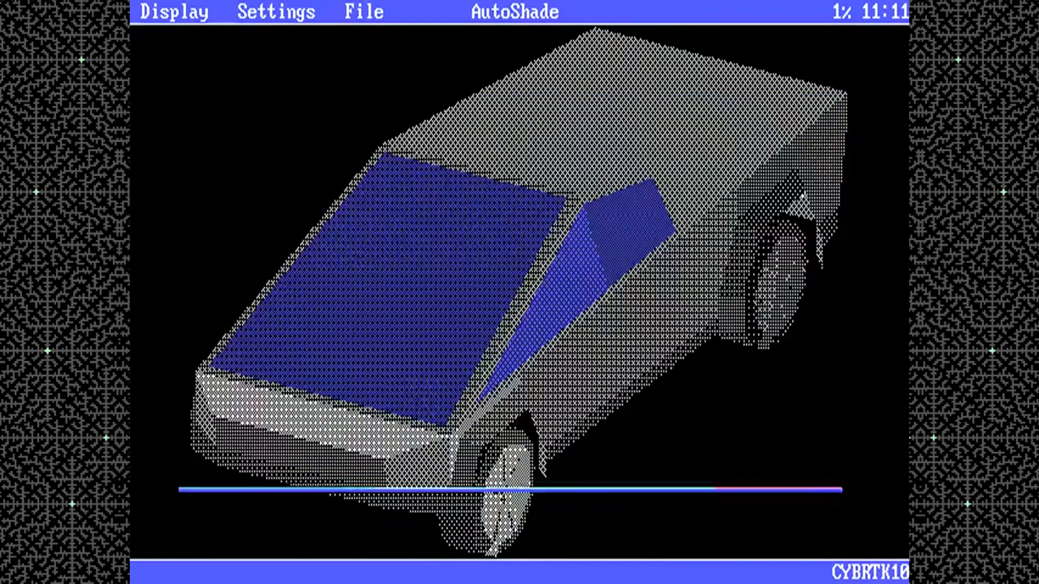
# Redraw the truck as a perspective wire frame from the new camera coordinates
pyautogui.click(174, 12)
pyautogui.click(167, 60)
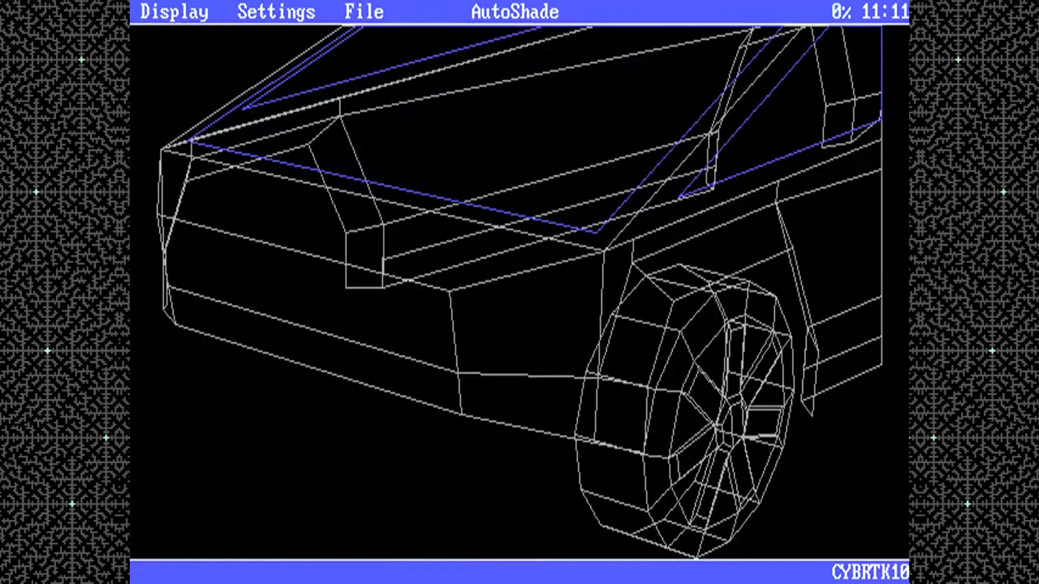
pyautogui.click(174, 12)
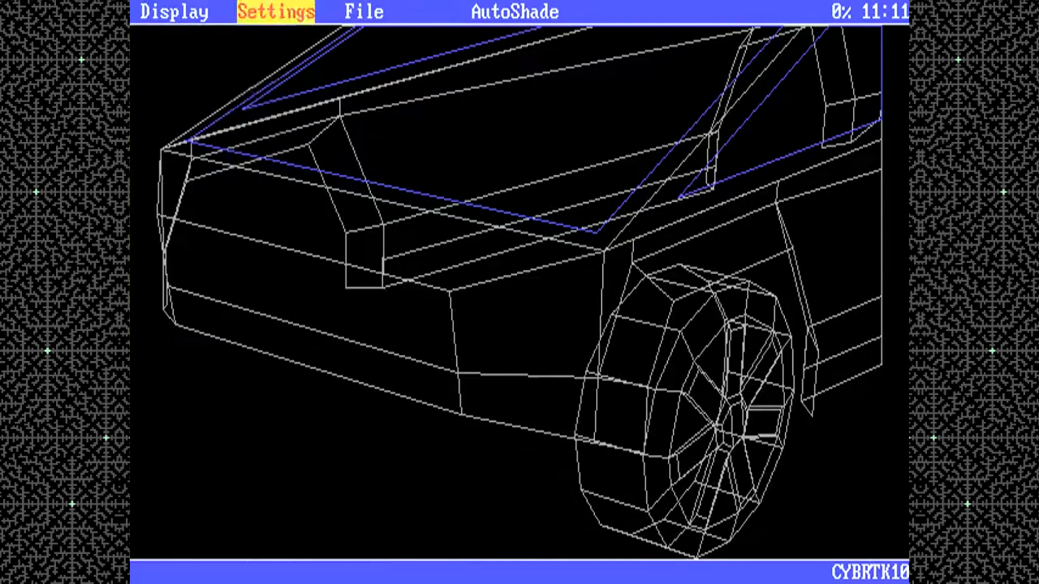
# Set the Target X to 100 and move the camera farther out along negative X in the Expert Specifications
pyautogui.click(276, 12)
pyautogui.click(326, 175)
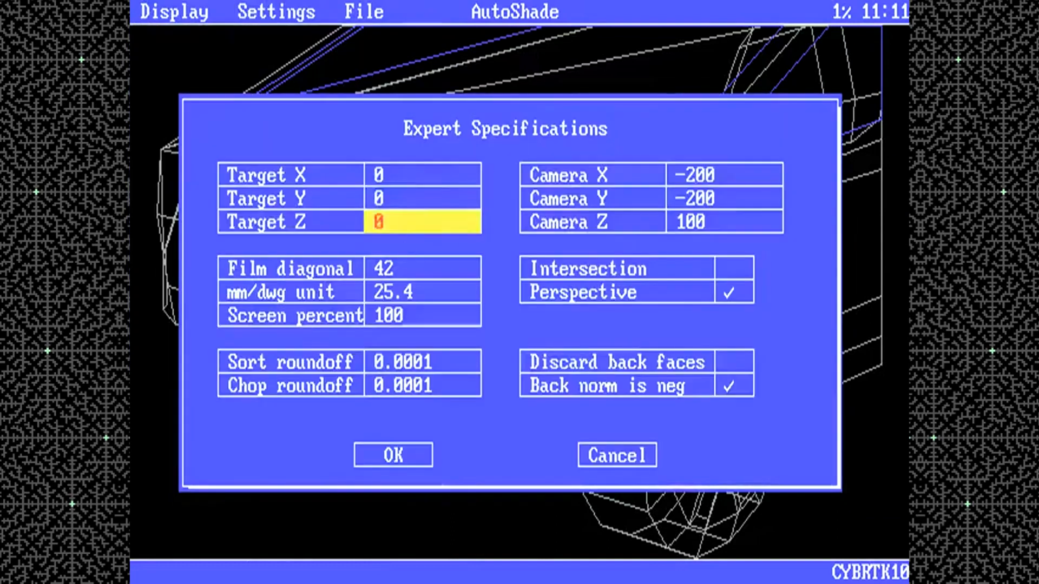
pyautogui.click(426, 183)
pyautogui.write('199')
pyautogui.press('Return')
pyautogui.click(427, 183)
pyautogui.write('100')
pyautogui.press('Return')
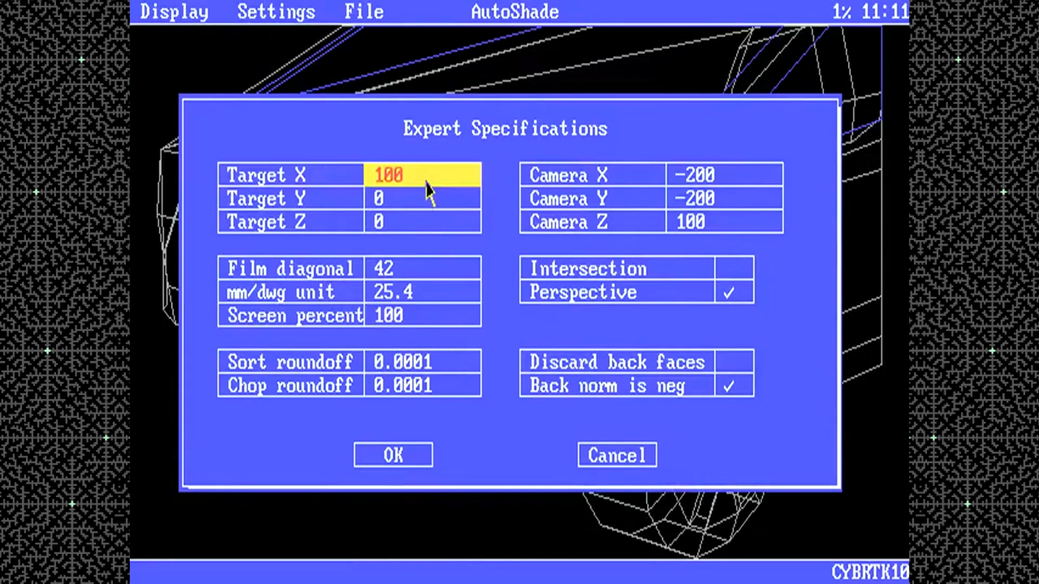
pyautogui.click(738, 177)
pyautogui.write('-')
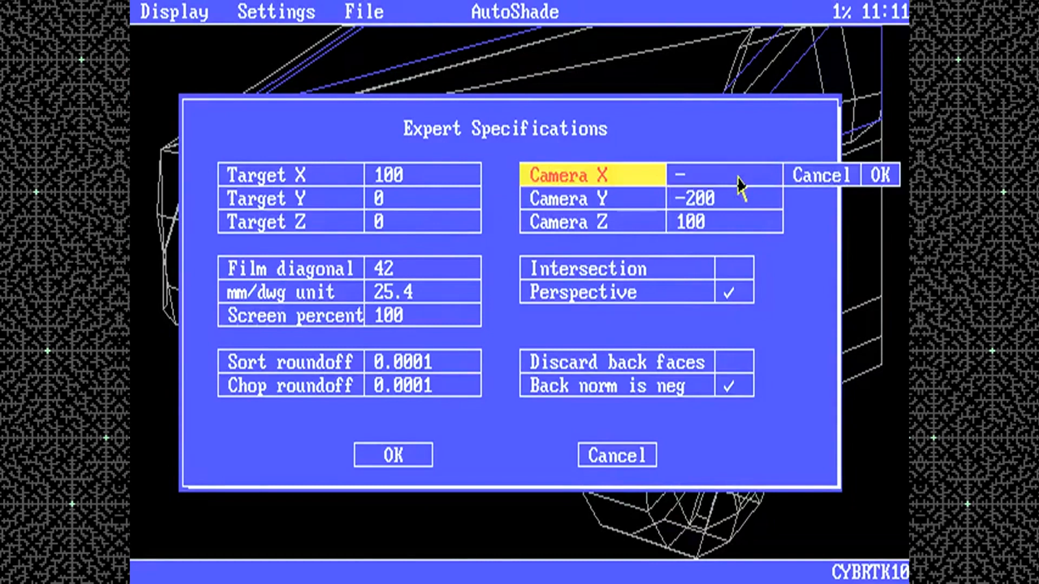
pyautogui.press('Return')
pyautogui.click(395, 454)
# Redraw the truck as a wire frame and render it with Full Shade from the front three-quarter camera
pyautogui.moveTo(173, 12)
pyautogui.click(228, 81)
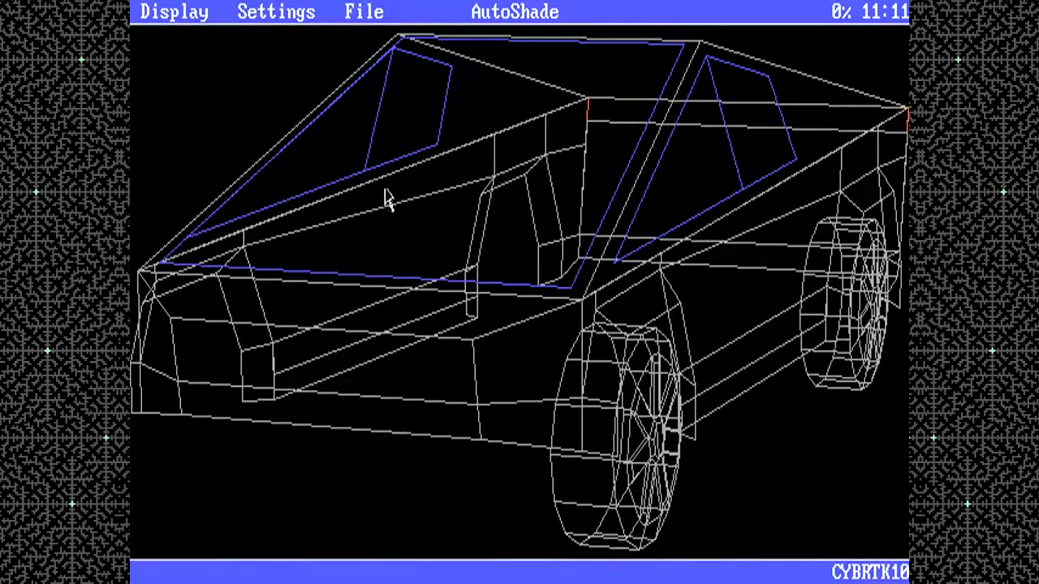
pyautogui.moveTo(177, 13)
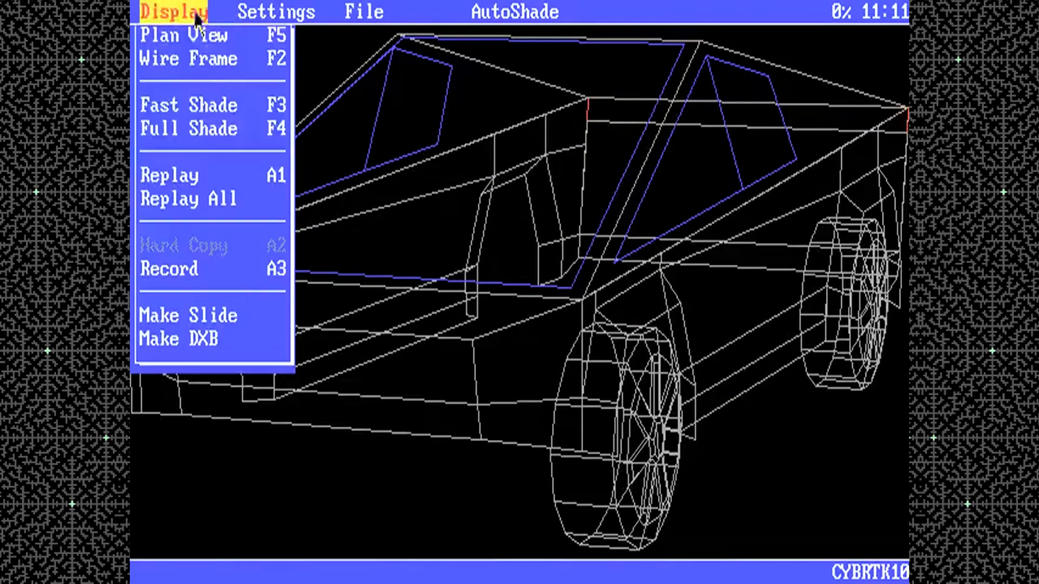
pyautogui.click(241, 129)
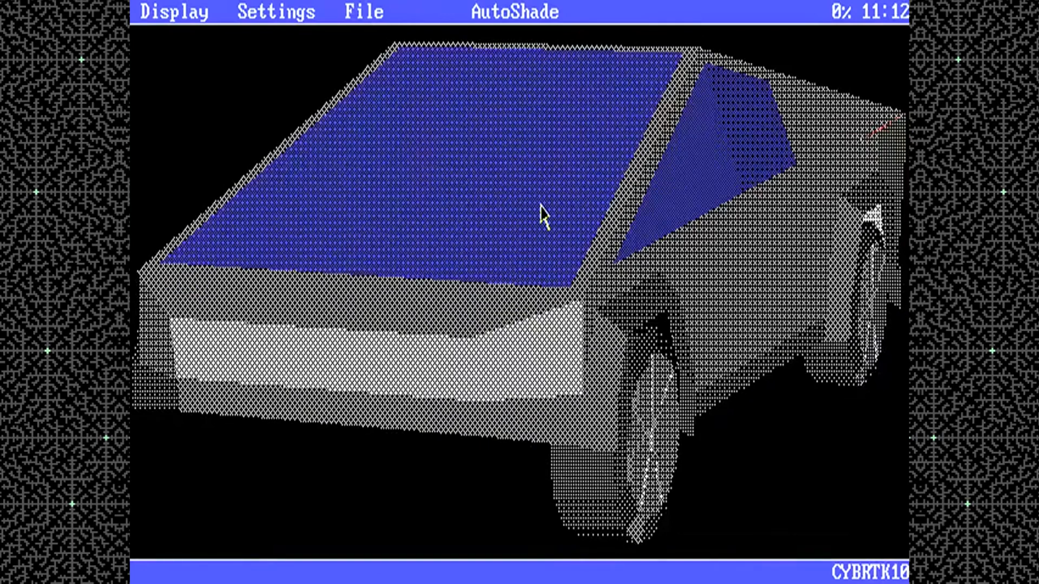
# Set the camera position to 340 degrees right, 15 degrees up and a distance of 600
pyautogui.click(197, 16)
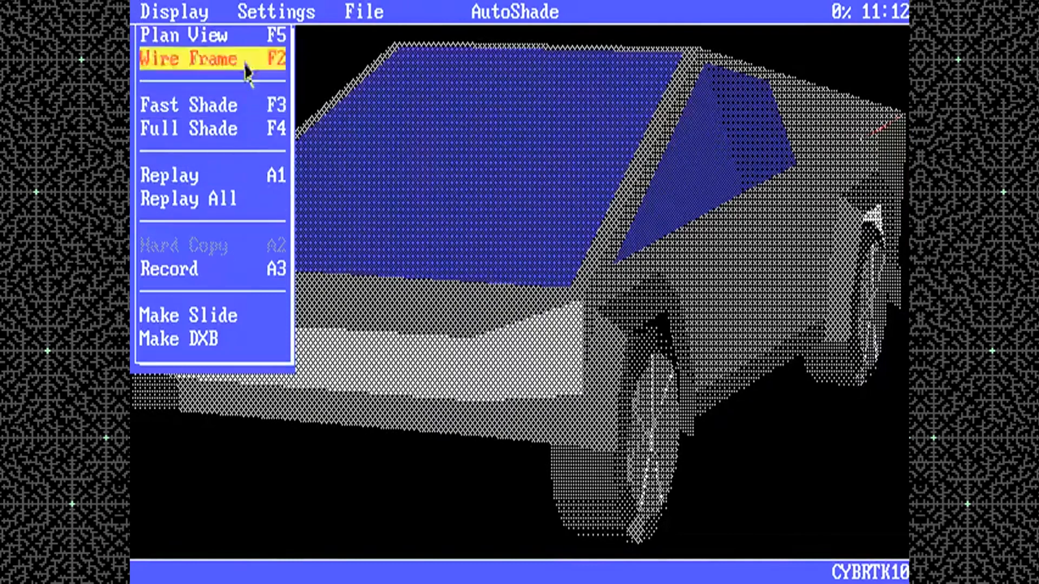
pyautogui.click(302, 58)
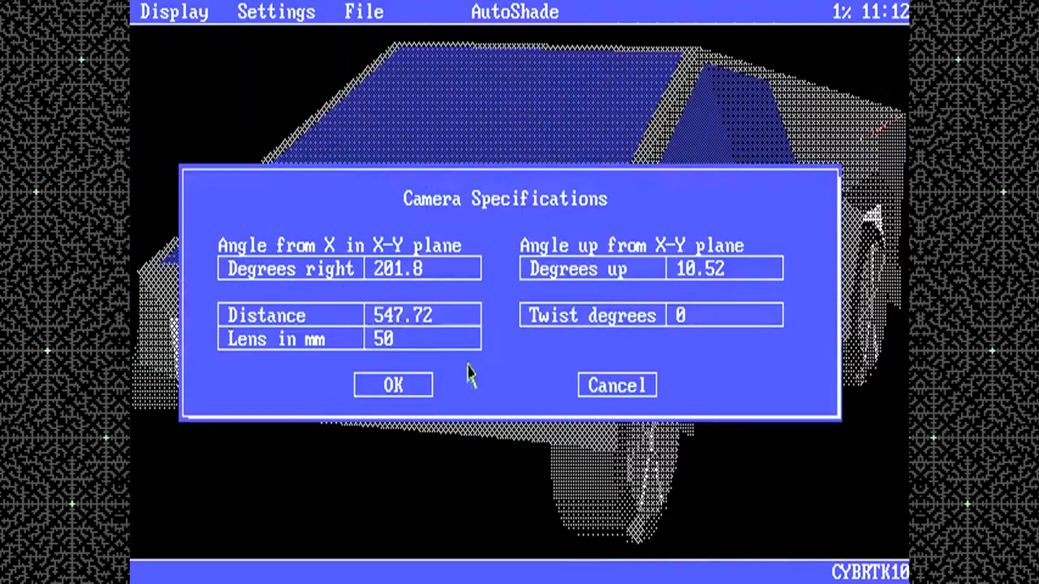
pyautogui.click(436, 273)
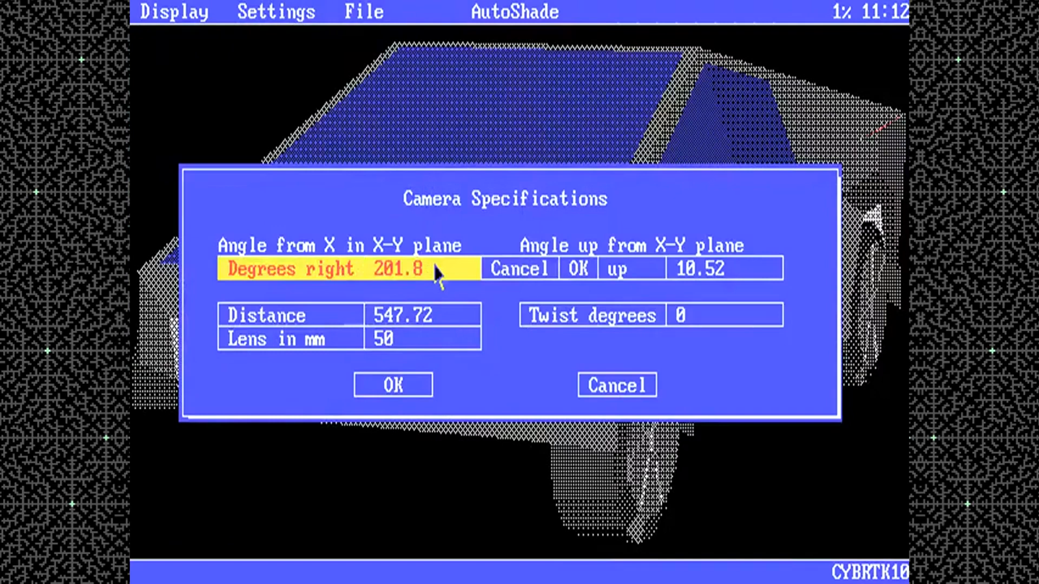
pyautogui.write('340')
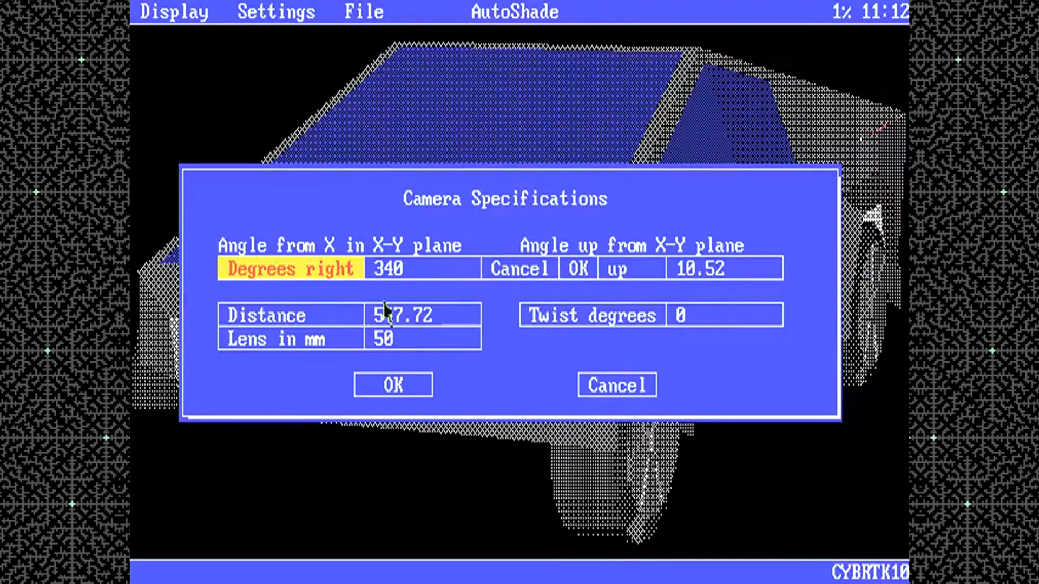
pyautogui.click(578, 270)
pyautogui.click(719, 274)
pyautogui.write('15')
pyautogui.press('Return')
pyautogui.click(431, 318)
pyautogui.write('60')
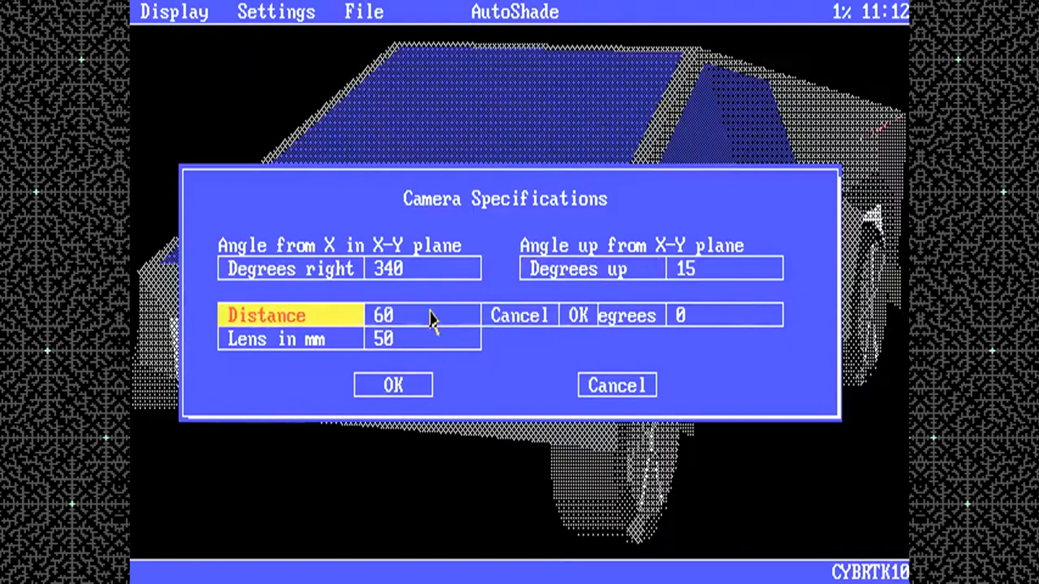
pyautogui.write('0')
pyautogui.press('Return')
pyautogui.click(408, 388)
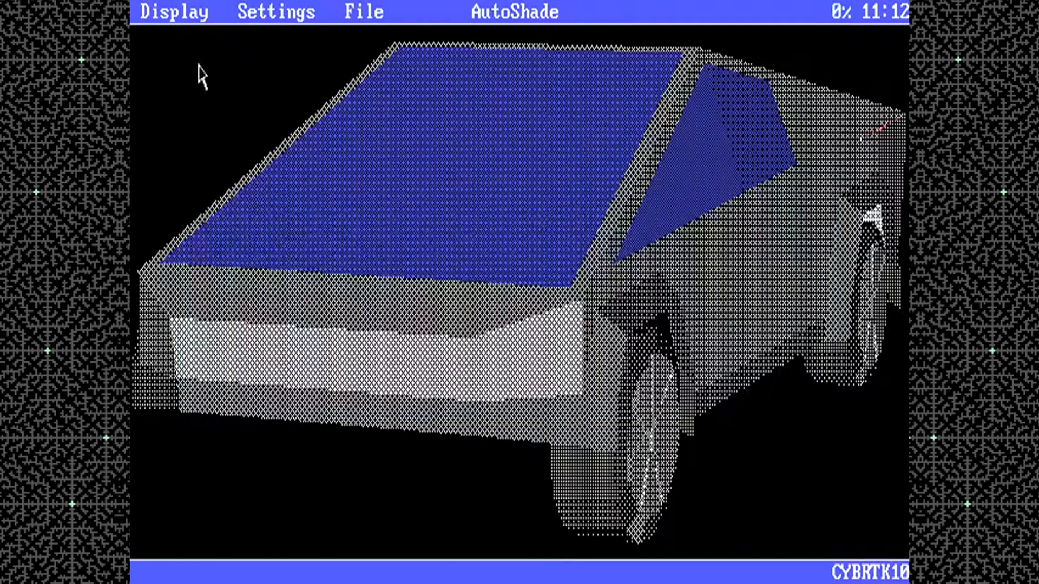
# Redraw the truck as a wire frame and render it with Full Shade from the rear three-quarter camera
pyautogui.click(173, 12)
pyautogui.click(234, 108)
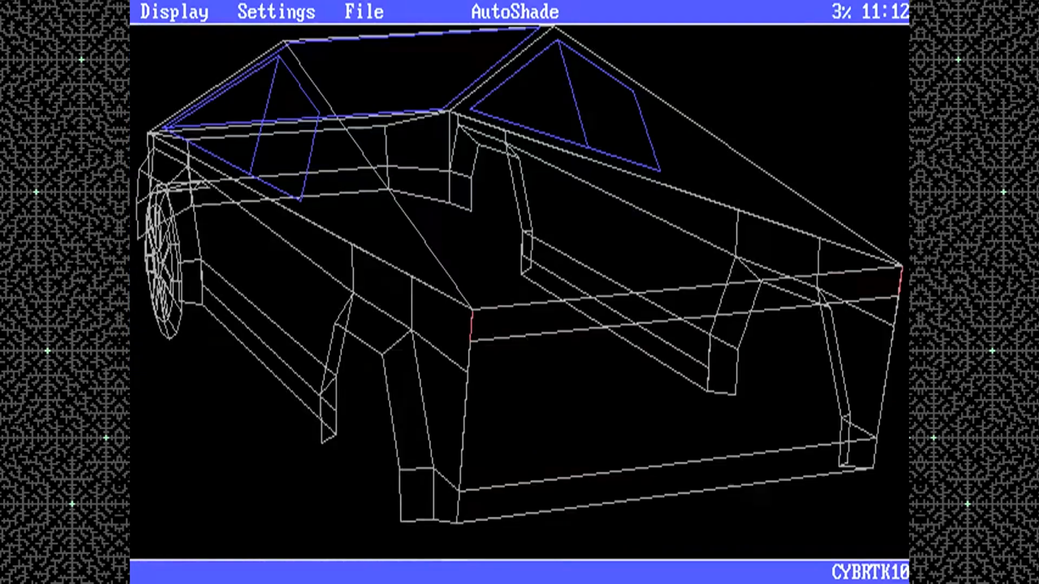
pyautogui.click(173, 12)
pyautogui.click(232, 135)
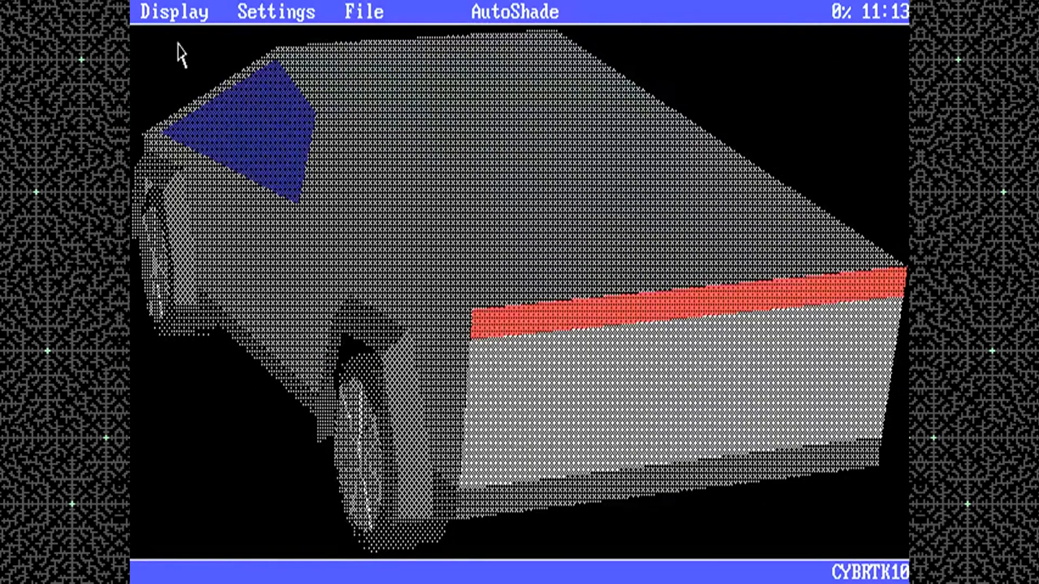
# Turn off Perspective in the Expert Specifications
pyautogui.click(186, 16)
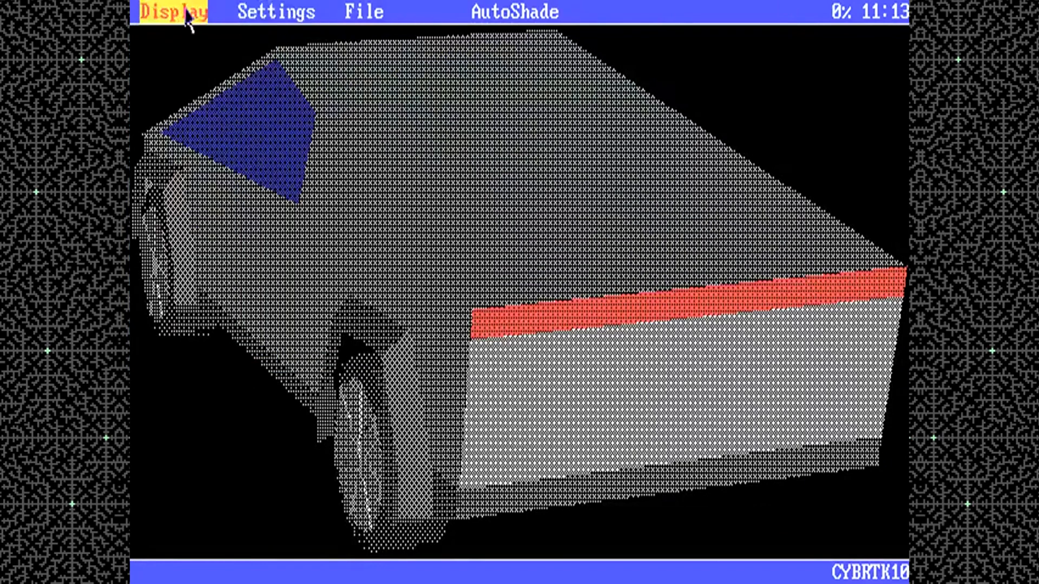
pyautogui.click(277, 15)
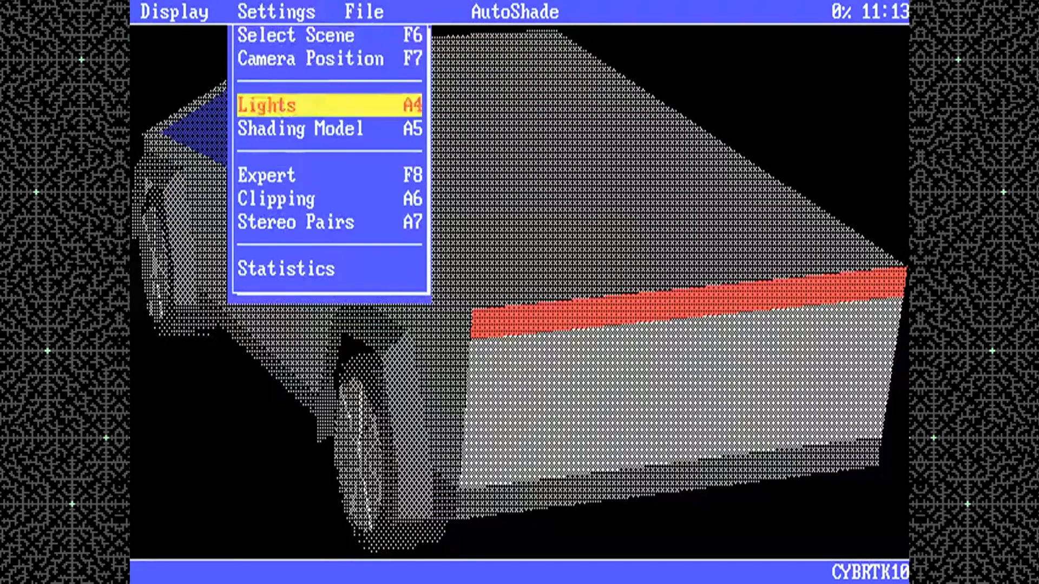
pyautogui.click(370, 178)
pyautogui.click(731, 294)
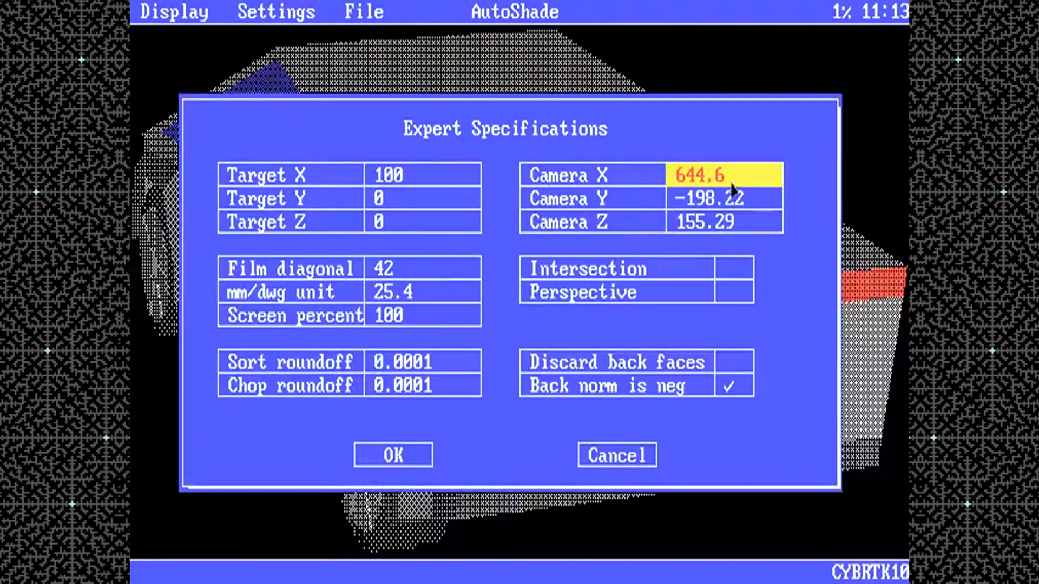
# Set the camera coordinates to X 0, Y -1 and Z 0 and render the truck with Full Shade
pyautogui.click(732, 184)
pyautogui.write('0')
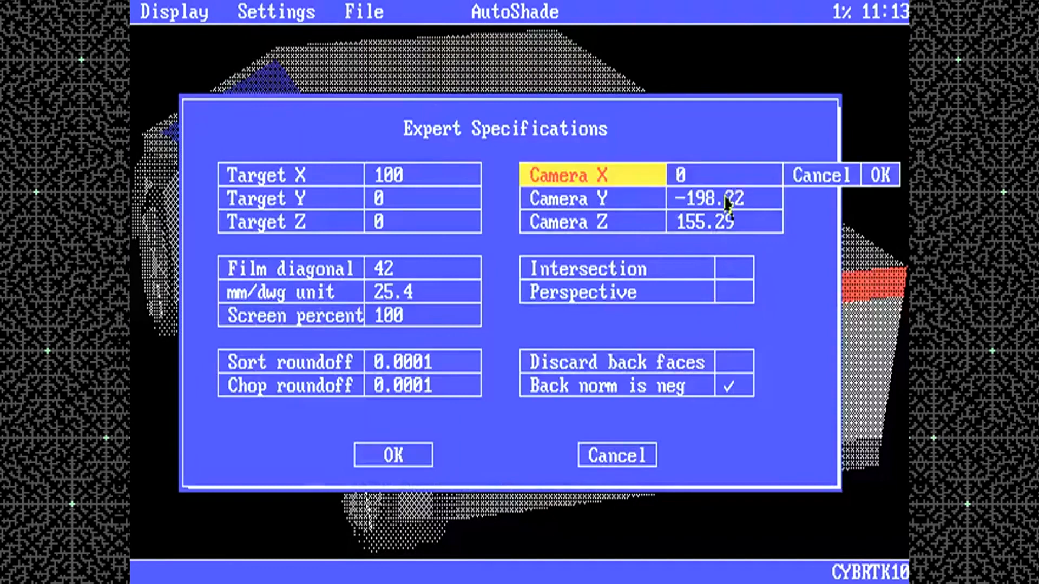
pyautogui.press('Return')
pyautogui.click(736, 199)
pyautogui.write('-1')
pyautogui.press('Return')
pyautogui.click(714, 223)
pyautogui.write('0')
pyautogui.press('Return')
pyautogui.click(418, 455)
pyautogui.click(164, 21)
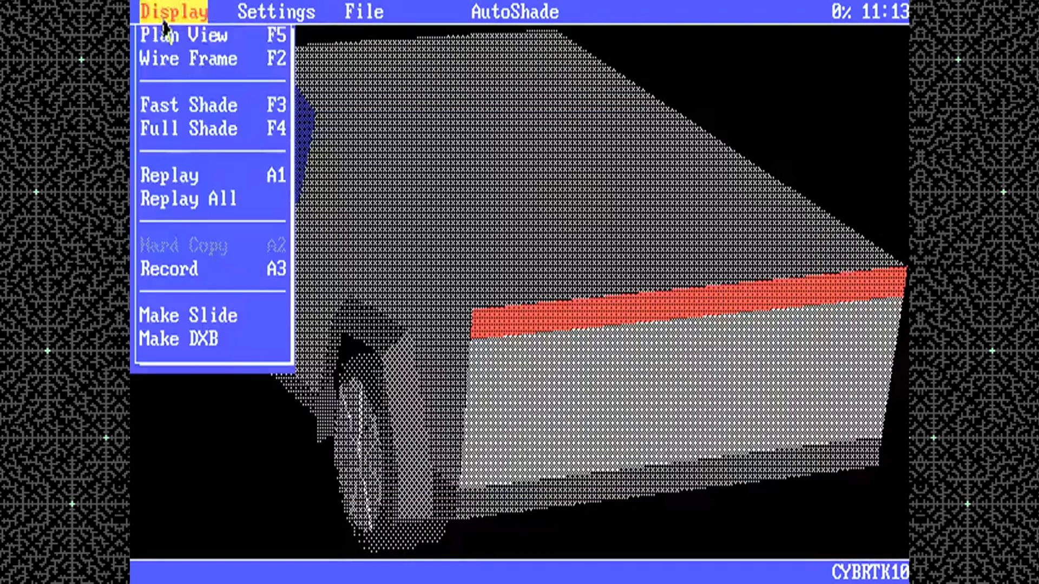
pyautogui.click(284, 129)
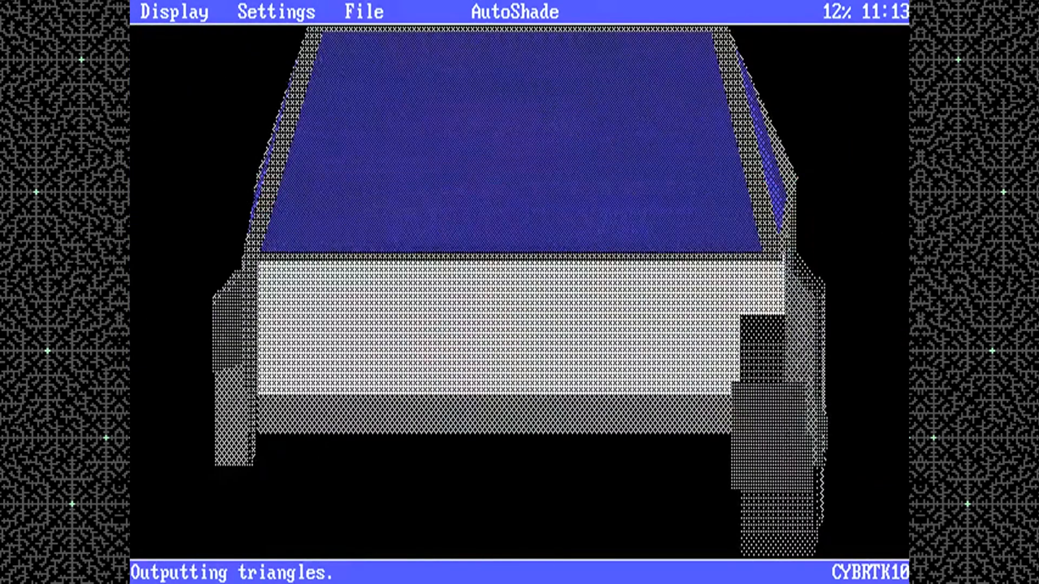
# Set Camera Y to 0 and Camera X to -1 in the Expert Specifications and redraw the wire frame
pyautogui.click(252, 16)
pyautogui.click(341, 174)
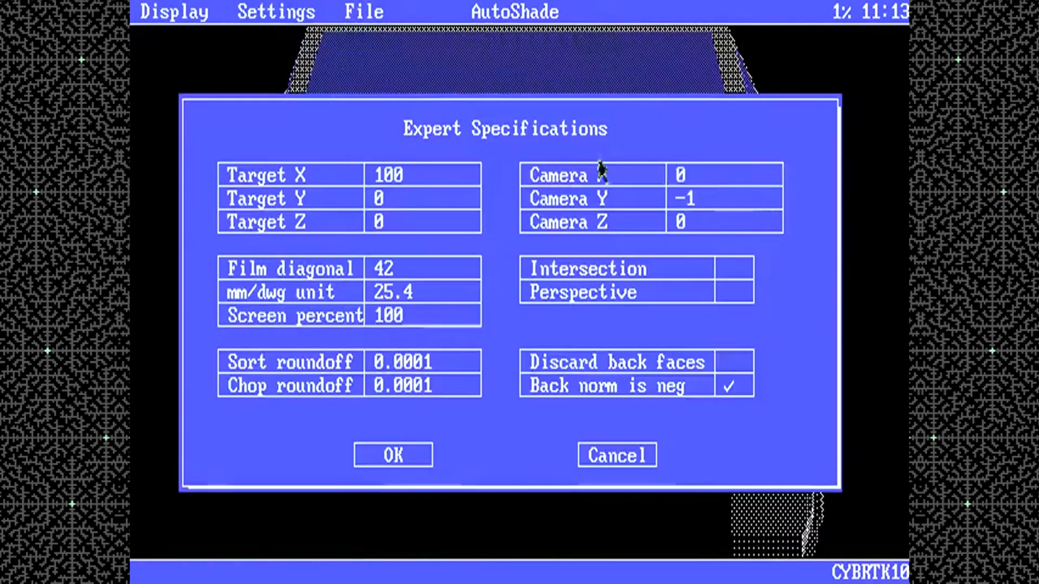
pyautogui.click(717, 196)
pyautogui.write('0')
pyautogui.press('Return')
pyautogui.click(712, 176)
pyautogui.write('-1')
pyautogui.press('Return')
pyautogui.click(417, 452)
pyautogui.click(174, 12)
pyautogui.click(174, 58)
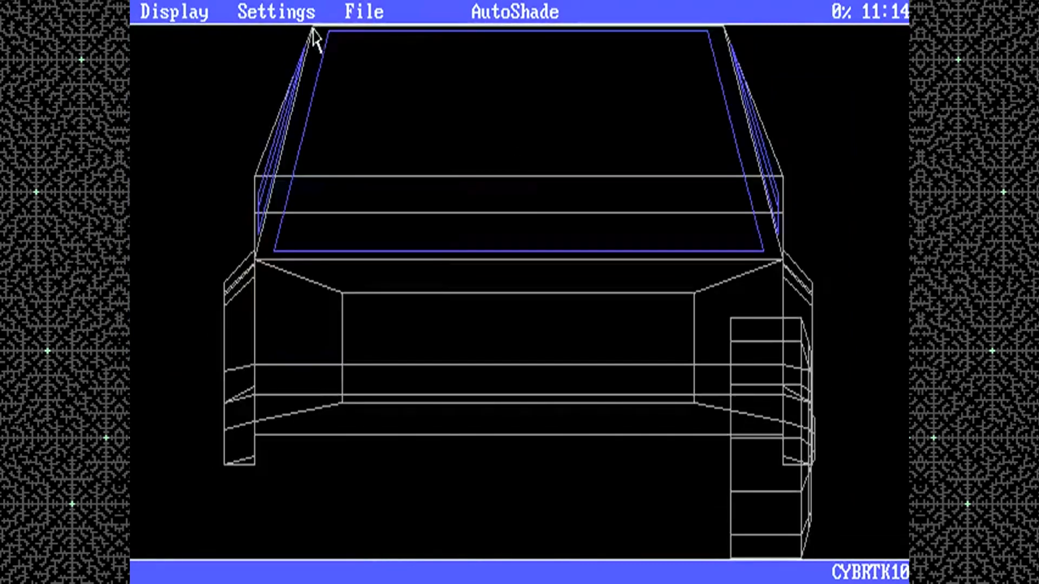
# Set the camera's angle in the X-Y plane to 270 degrees right
pyautogui.click(276, 11)
pyautogui.click(330, 58)
pyautogui.click(422, 339)
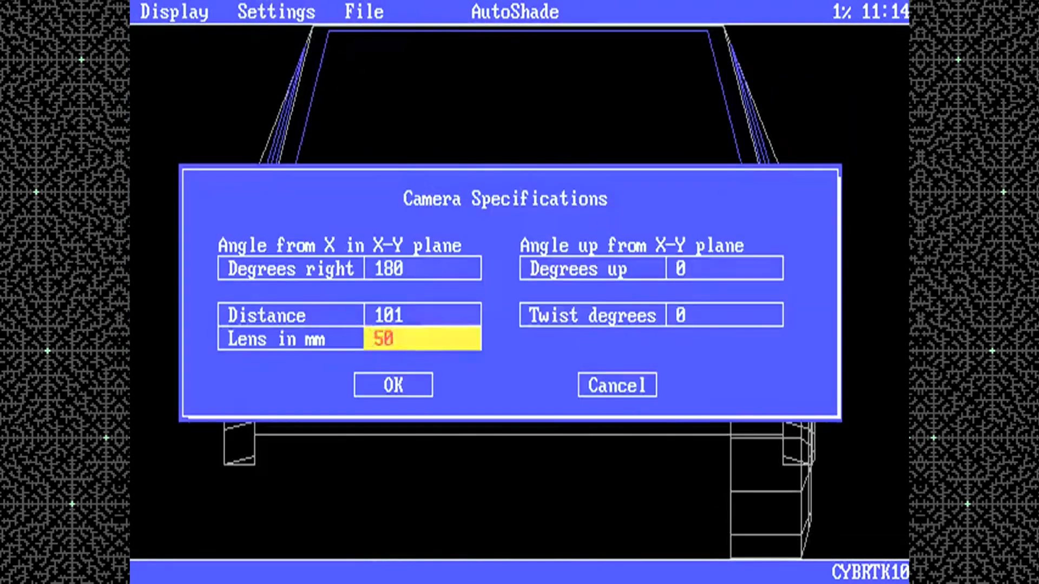
pyautogui.click(432, 274)
pyautogui.write('270')
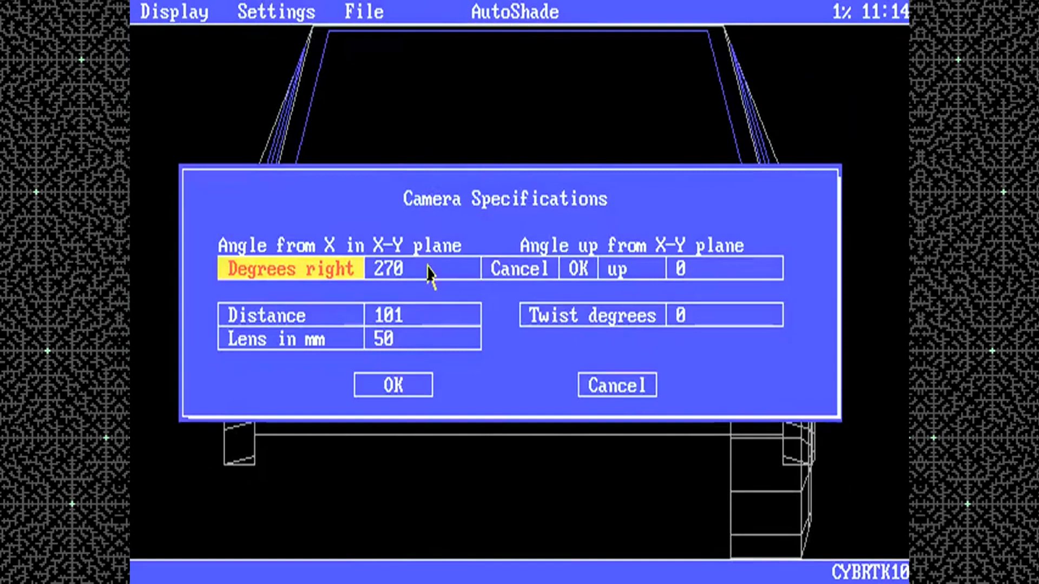
pyautogui.press('Return')
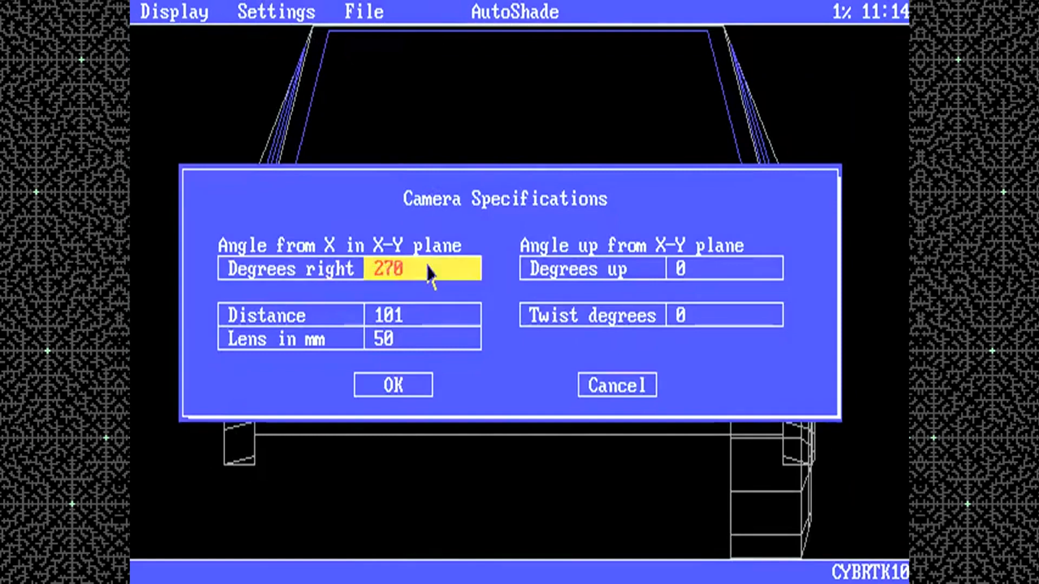
pyautogui.click(409, 385)
# Redraw the truck as a wire frame and render it with Full Shade in side view
pyautogui.click(182, 13)
pyautogui.click(184, 61)
pyautogui.click(190, 13)
pyautogui.click(197, 128)
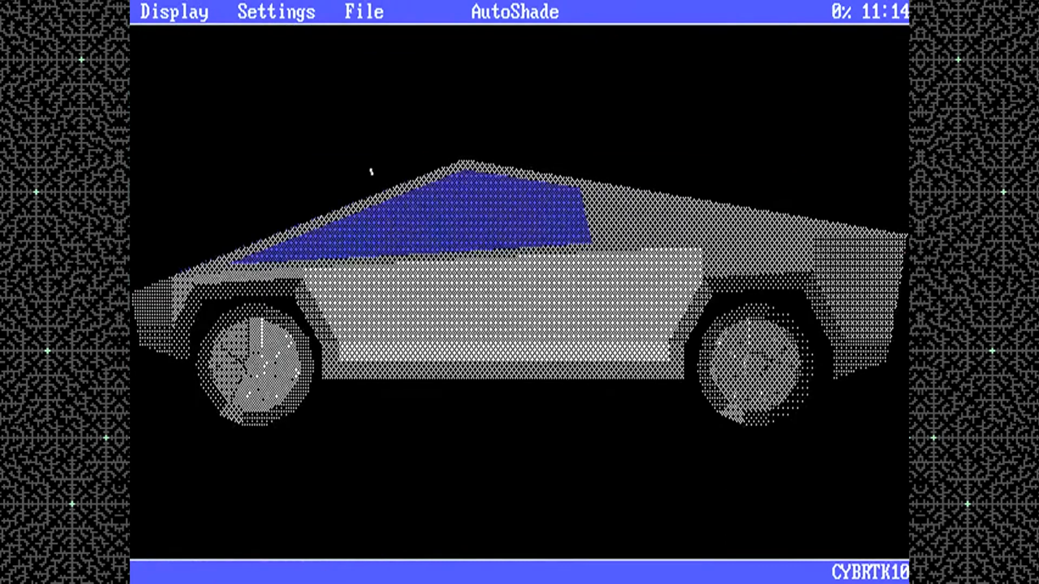
# Review the Expert Specifications, the scene statistics and the camera position without changing them
pyautogui.click(290, 13)
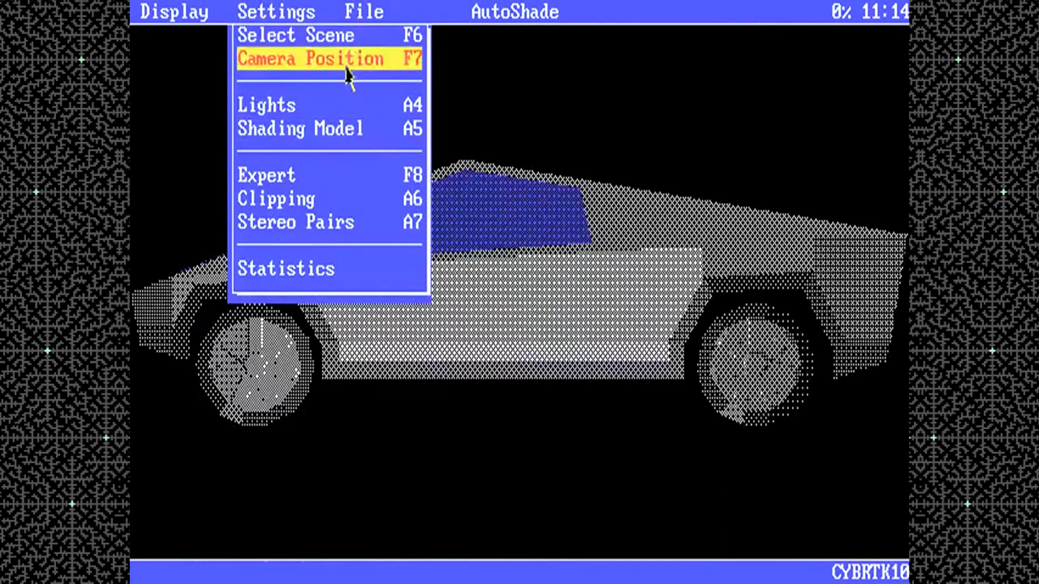
pyautogui.click(332, 174)
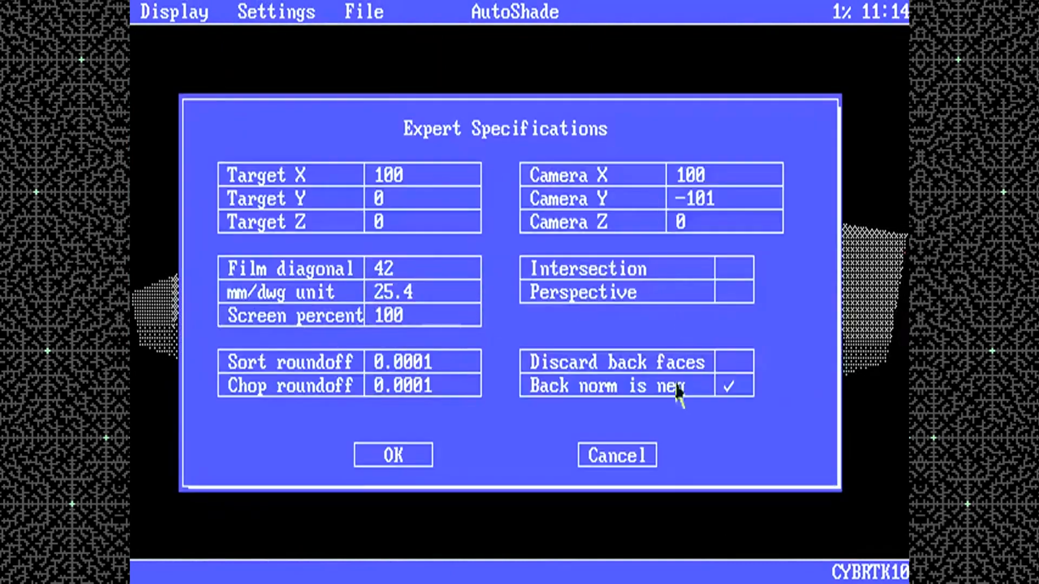
pyautogui.click(420, 460)
pyautogui.click(294, 16)
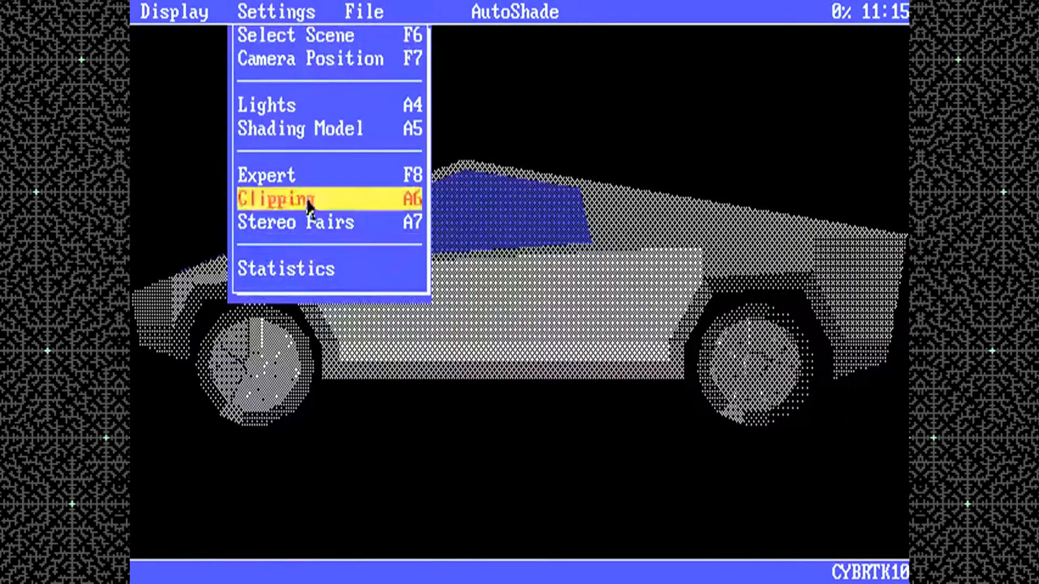
pyautogui.click(311, 273)
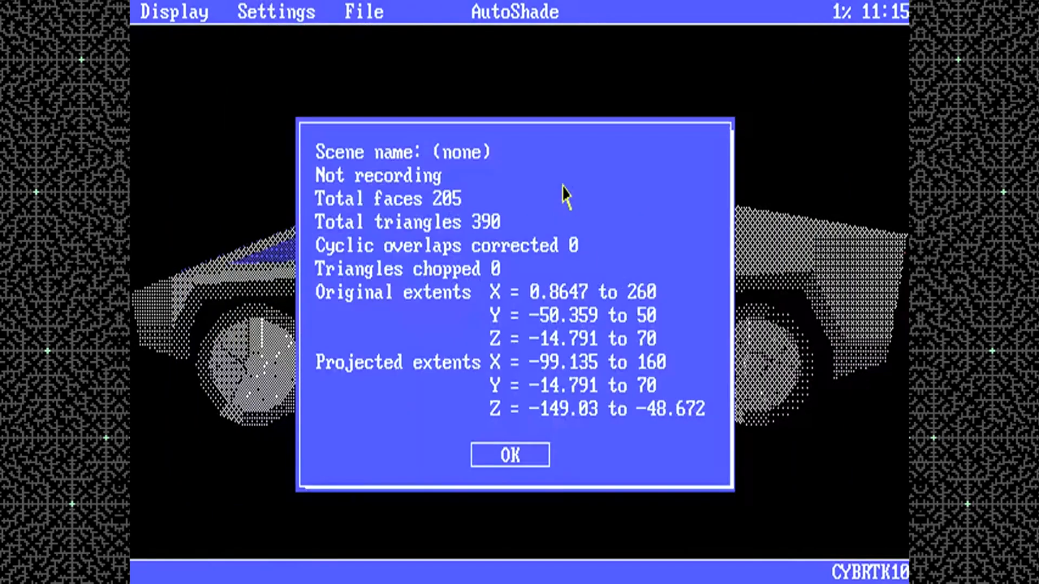
pyautogui.click(518, 457)
pyautogui.click(294, 14)
pyautogui.click(296, 59)
pyautogui.click(487, 315)
# Make a slide file of the truck's side view and render the view again with Full Shade
pyautogui.click(173, 12)
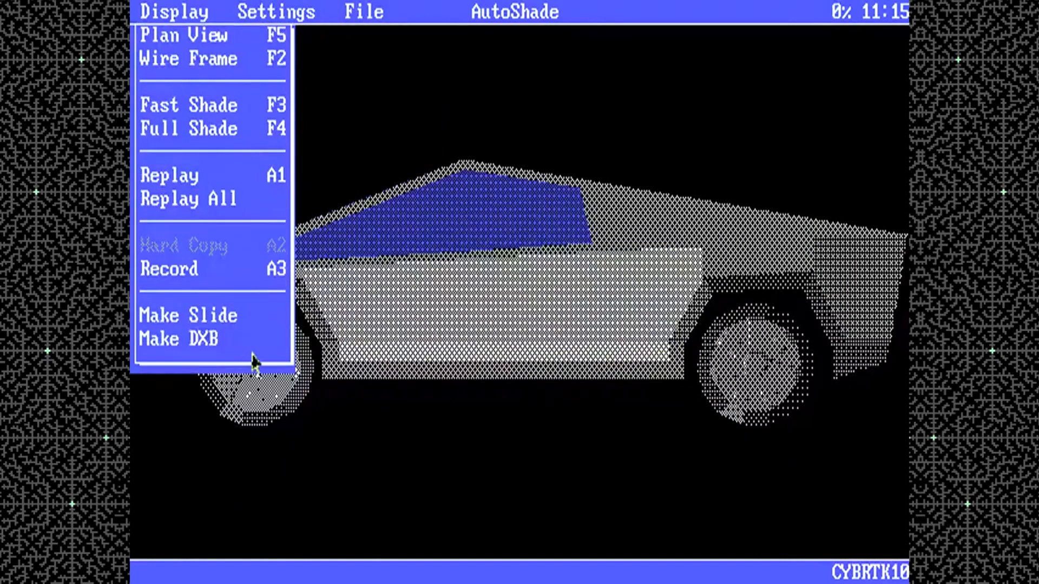
pyautogui.click(271, 316)
pyautogui.click(483, 336)
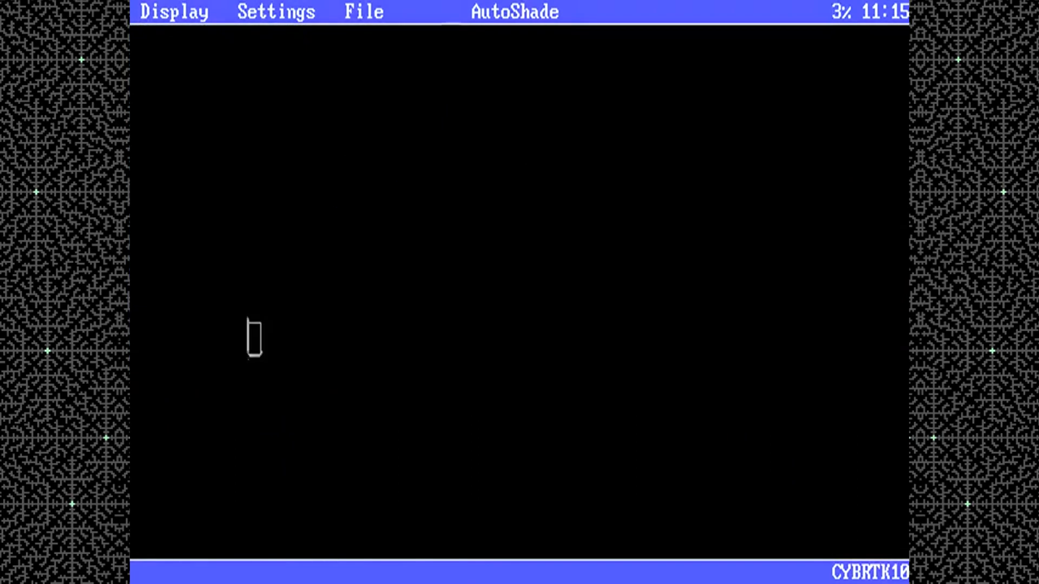
pyautogui.click(163, 12)
pyautogui.click(222, 130)
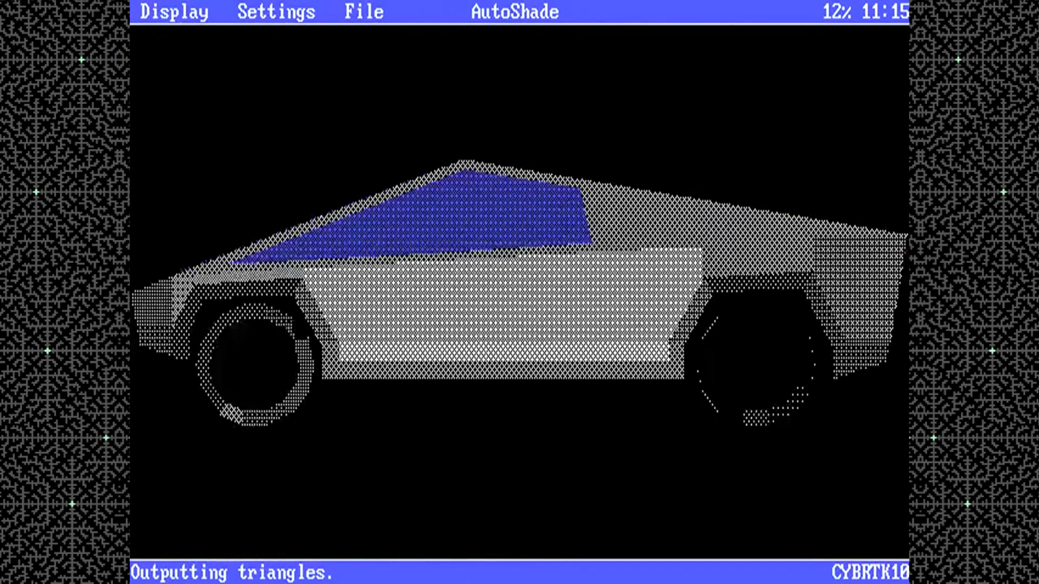
# Create a DXB file of the truck's side view named C:\ACAD\CYBRTK10
pyautogui.click(163, 12)
pyautogui.click(179, 339)
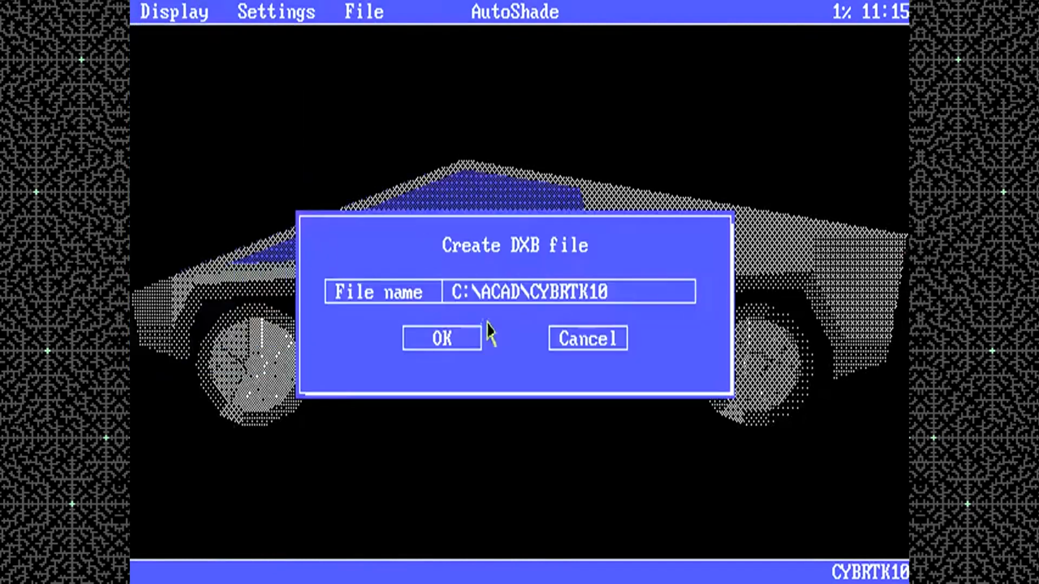
pyautogui.click(482, 336)
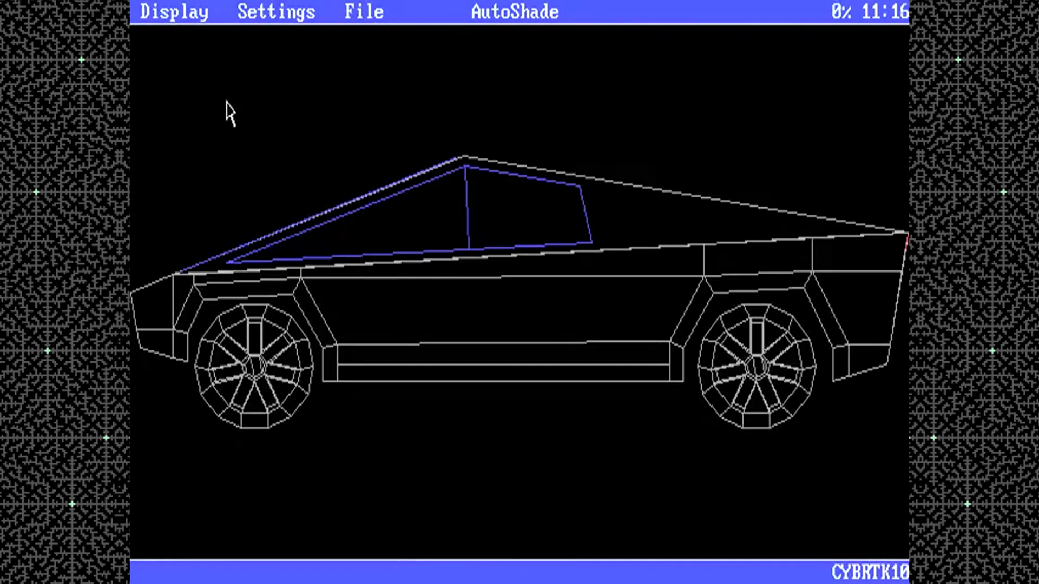
# Render the truck's side view with Full Shade in place of the wire frame
pyautogui.click(176, 12)
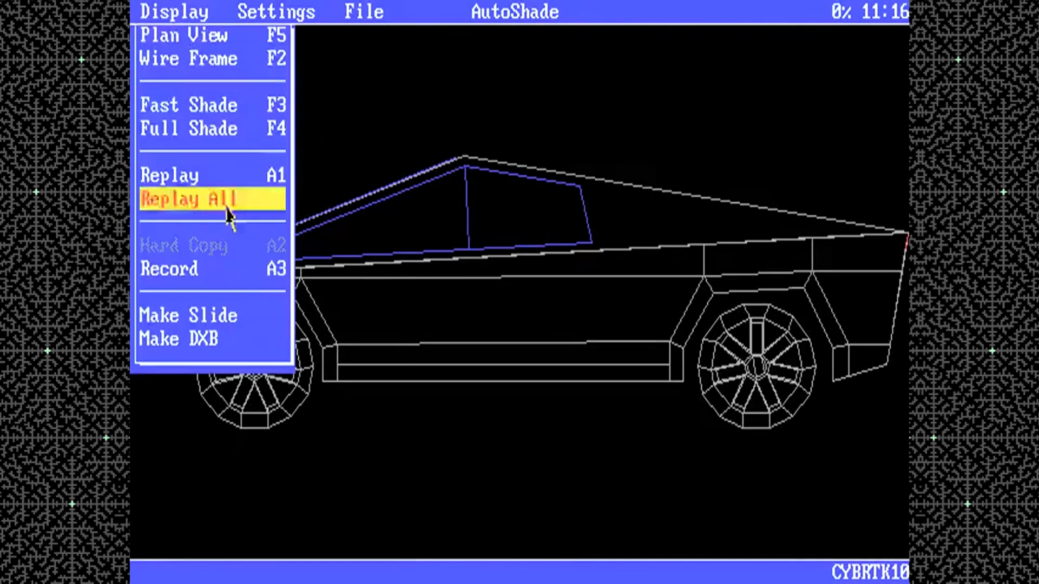
pyautogui.click(239, 125)
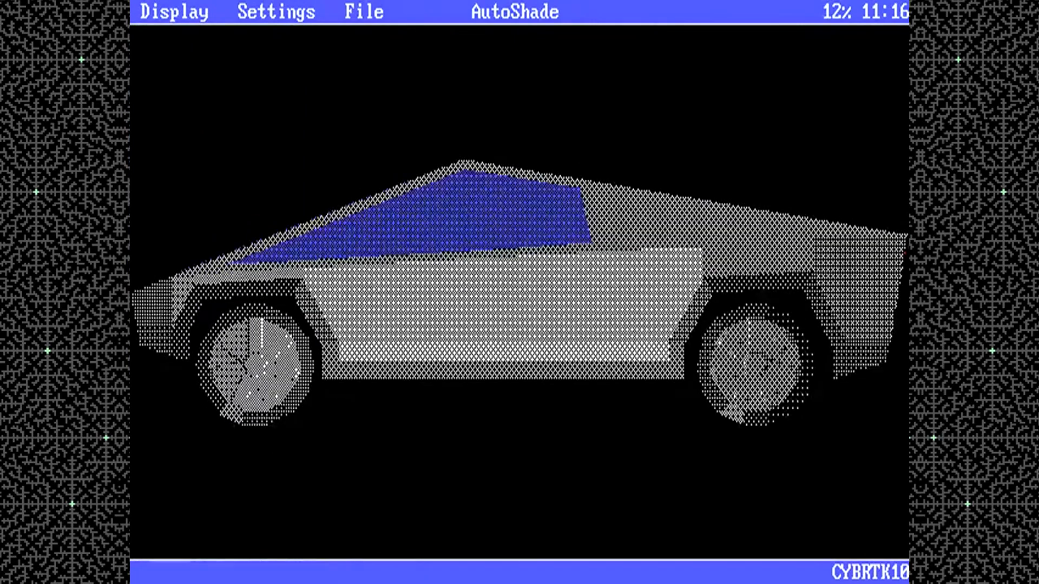
pyautogui.click(380, 15)
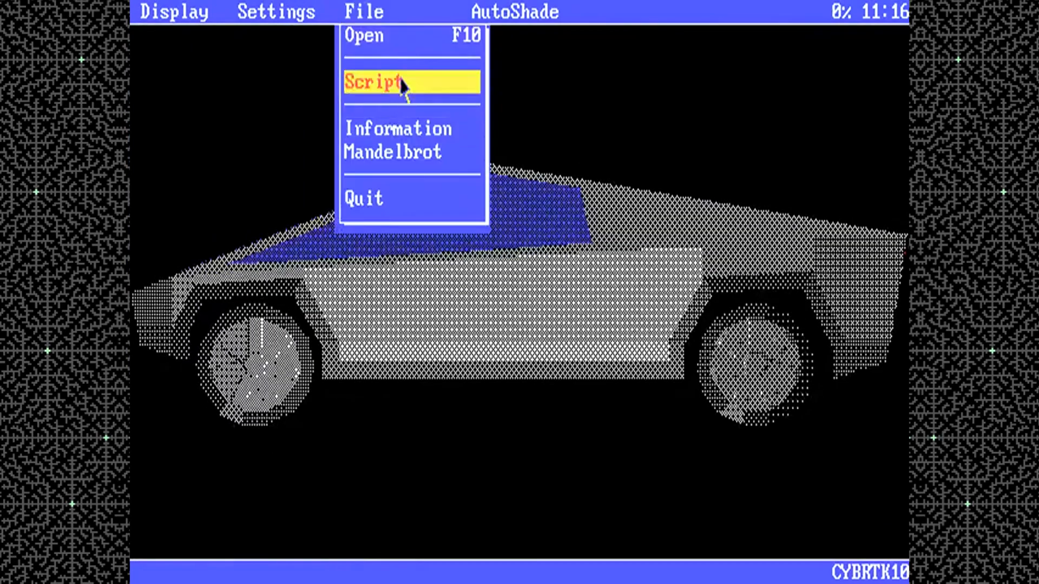
pyautogui.click(406, 163)
pyautogui.click(524, 366)
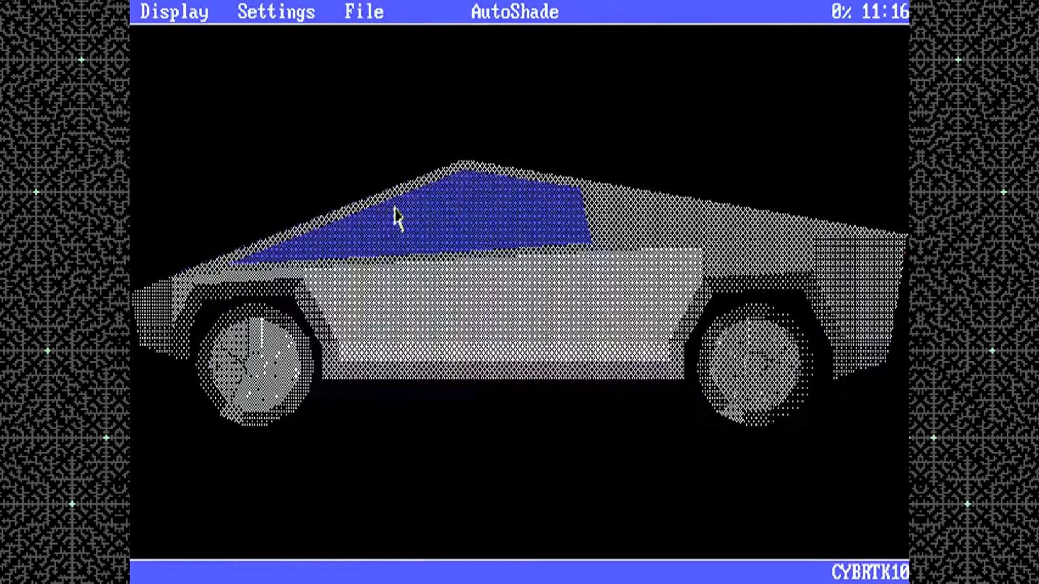
pyautogui.click(364, 11)
pyautogui.click(530, 8)
pyautogui.click(276, 11)
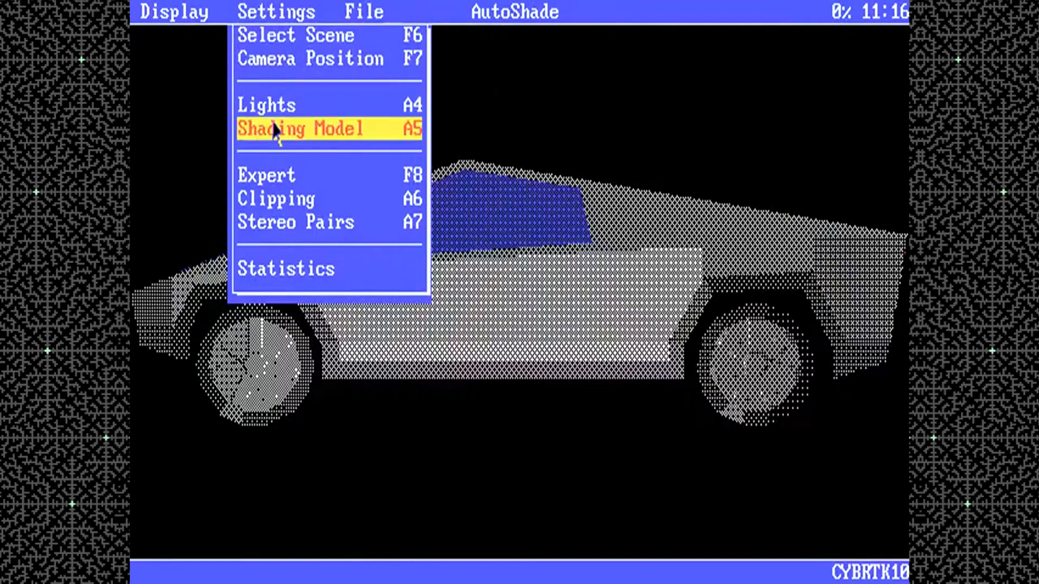
pyautogui.click(145, 18)
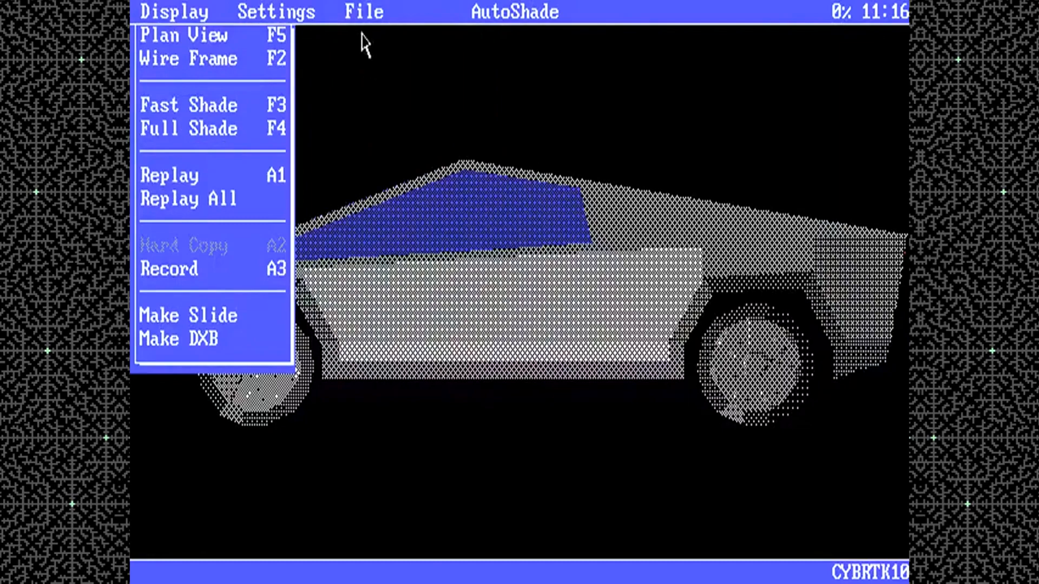
pyautogui.click(364, 12)
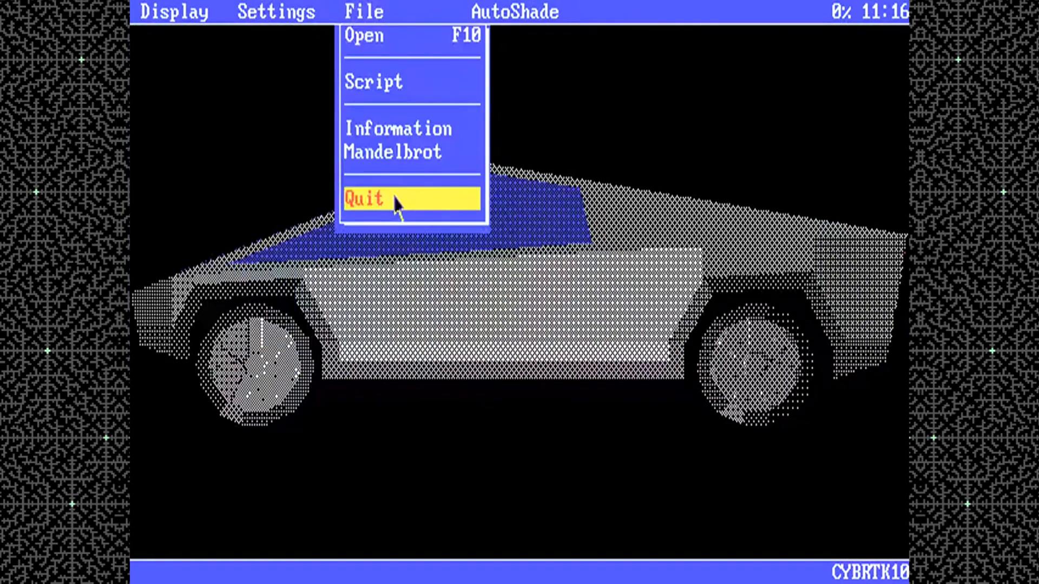